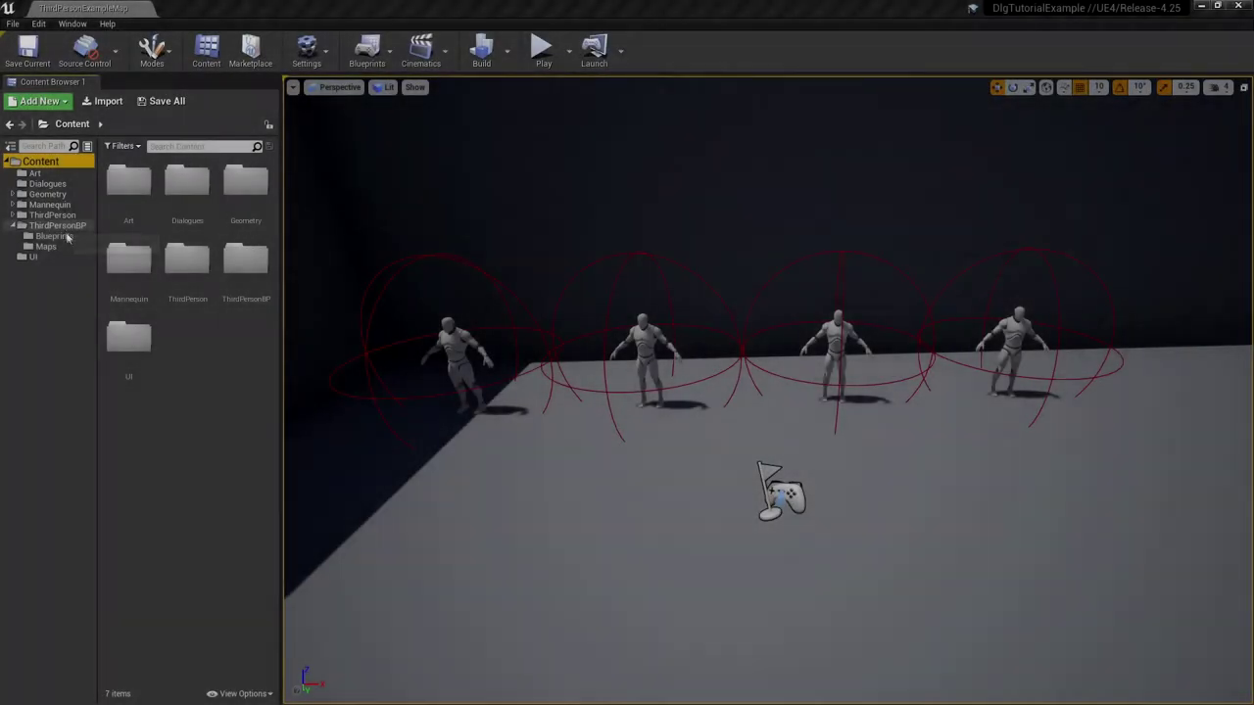
# Create a DialogueParticipantData structure in ThirdPersonBP/Blueprints and open it for editing
pyautogui.click(54, 236)
pyautogui.click(195, 309)
pyautogui.rightClick(196, 309)
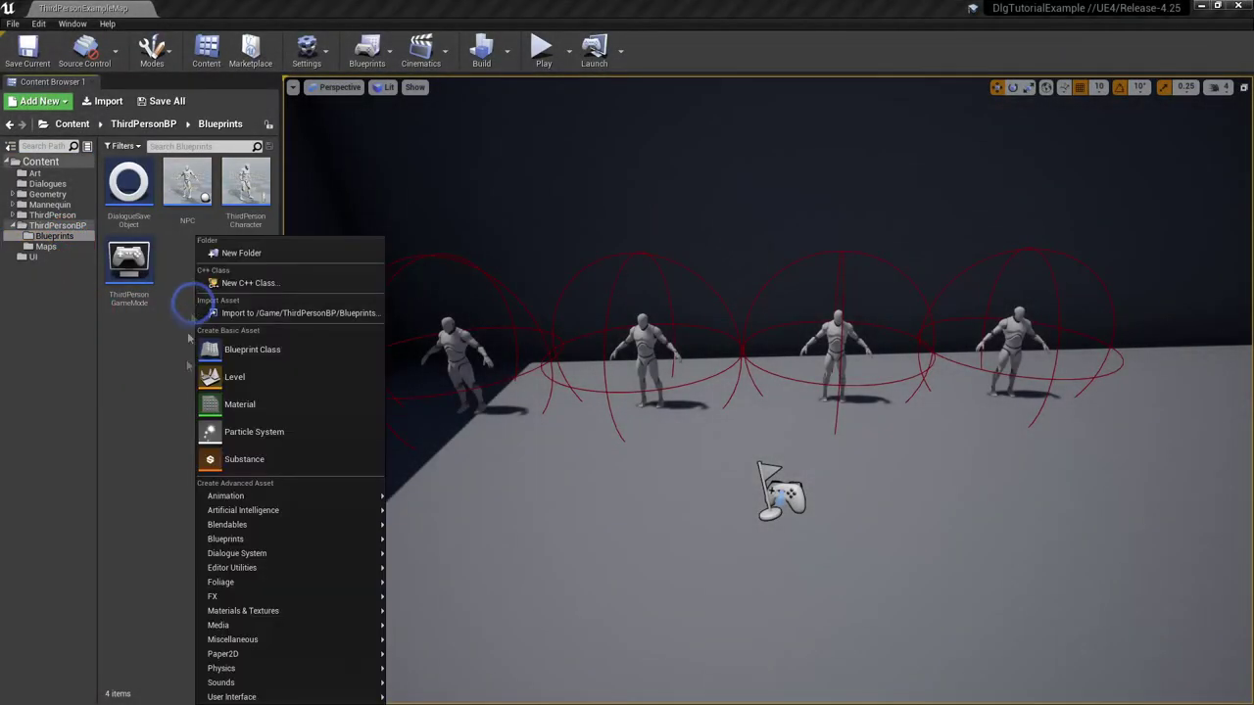
pyautogui.click(255, 542)
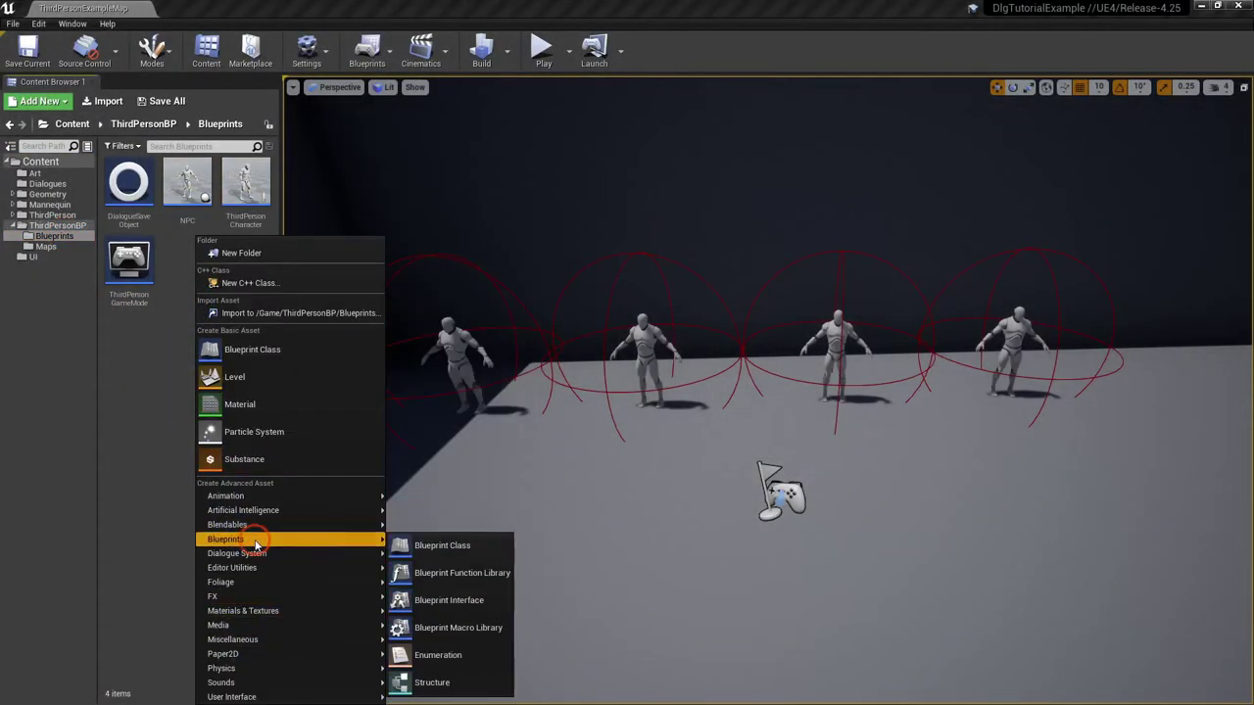
pyautogui.click(440, 676)
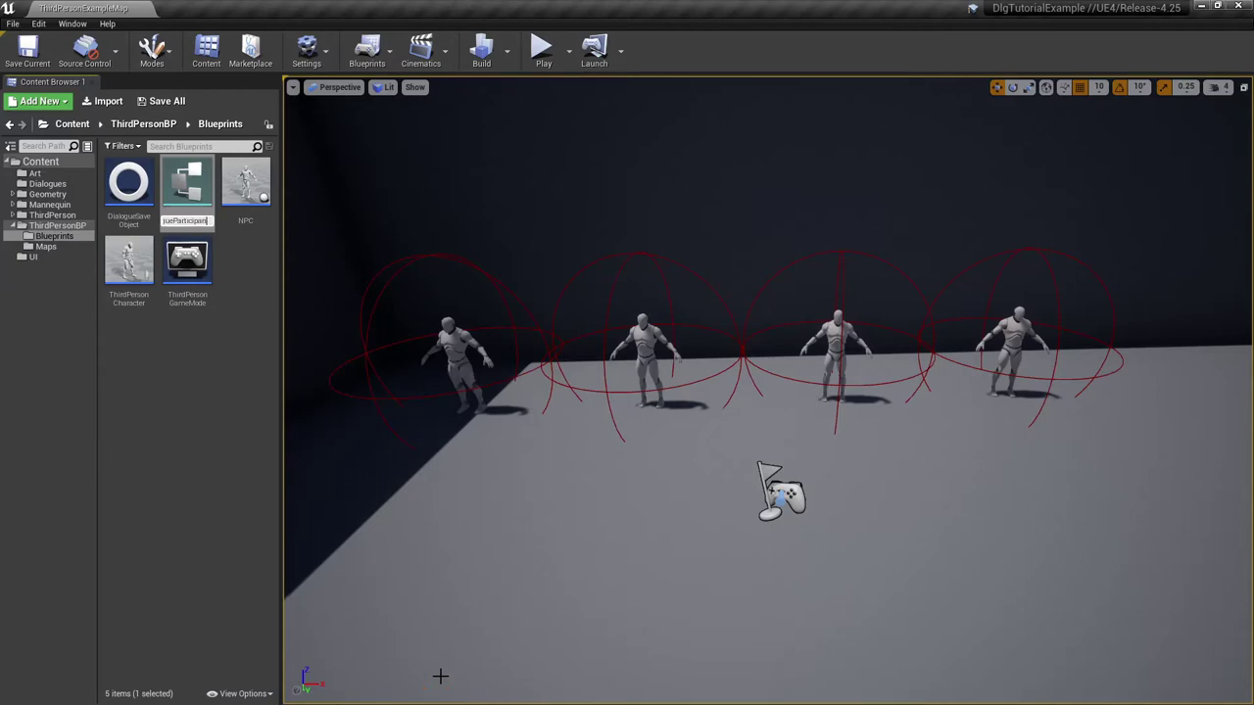
pyautogui.write('ata')
pyautogui.press('Return')
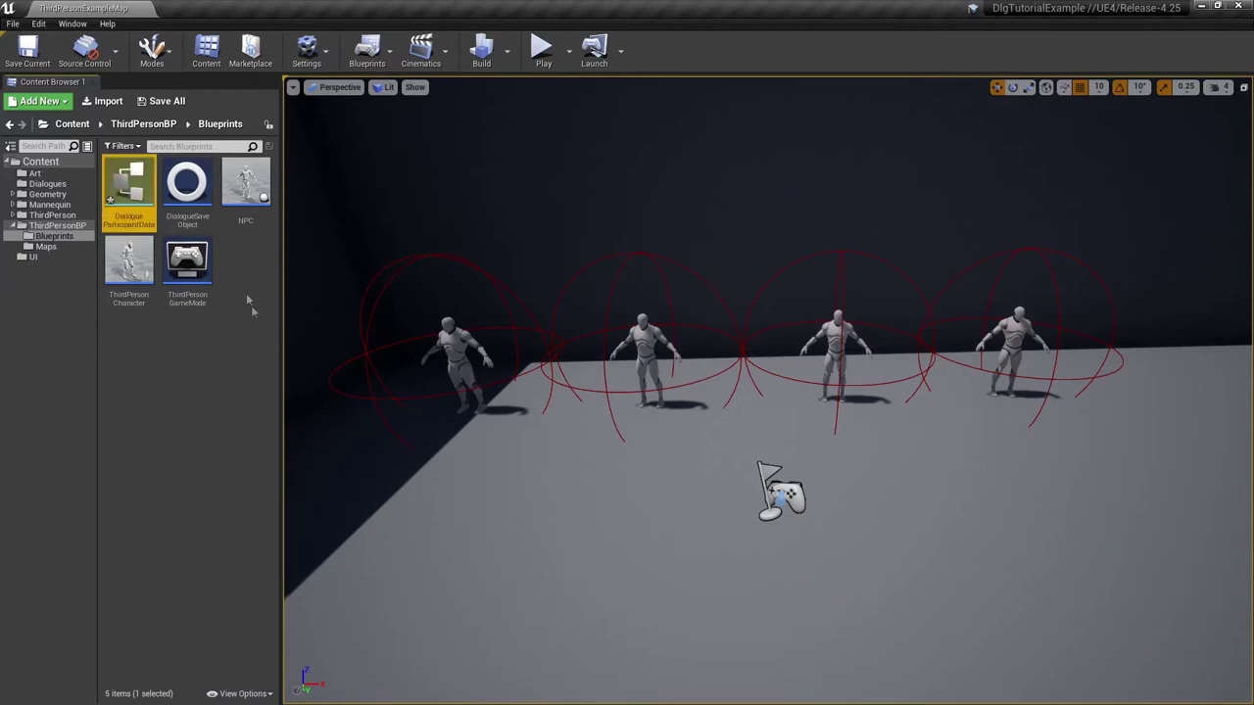
pyautogui.doubleClick(135, 201)
# Rename the first variable to Names and make it a Name-to-Name map
pyautogui.click(60, 136)
pyautogui.write('Names')
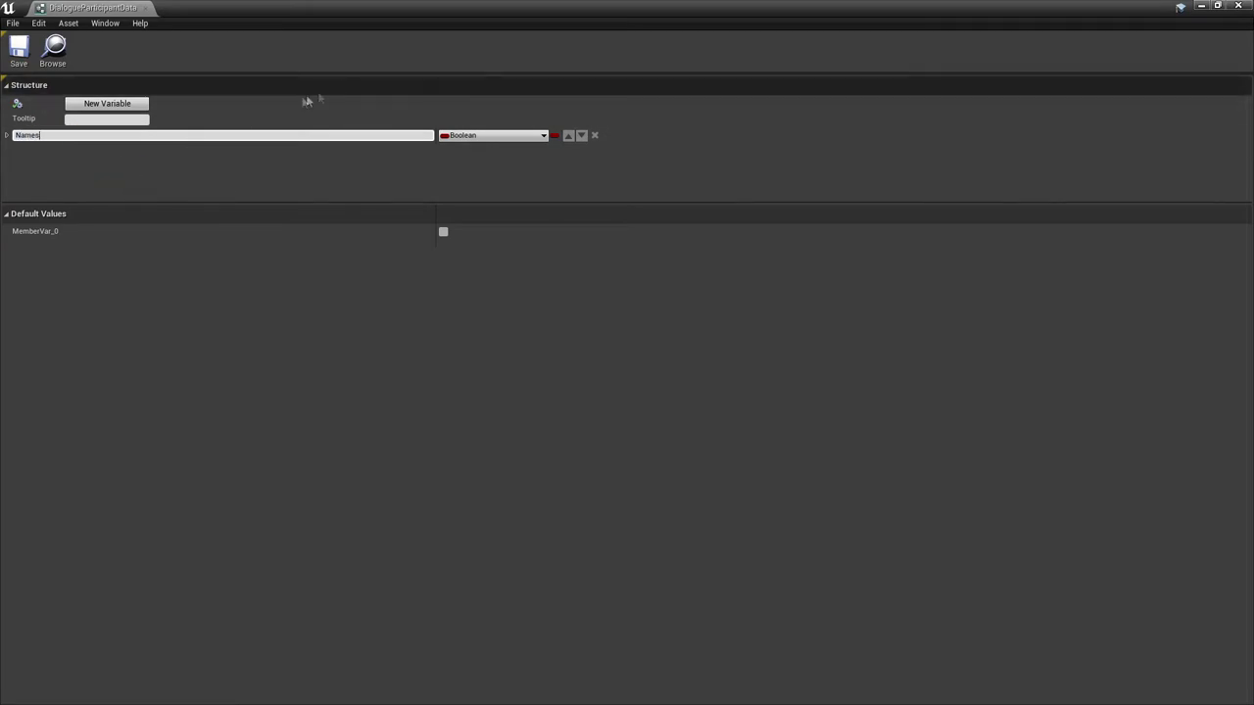
pyautogui.click(491, 135)
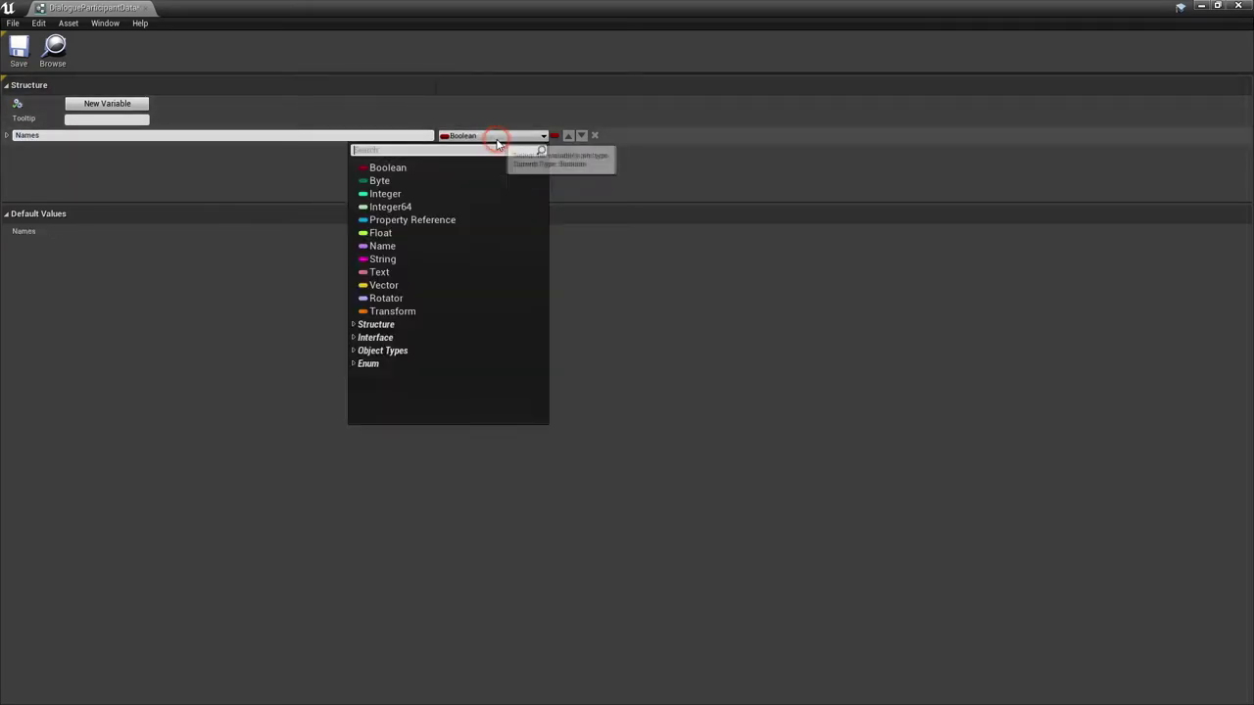
pyautogui.click(402, 246)
pyautogui.click(554, 138)
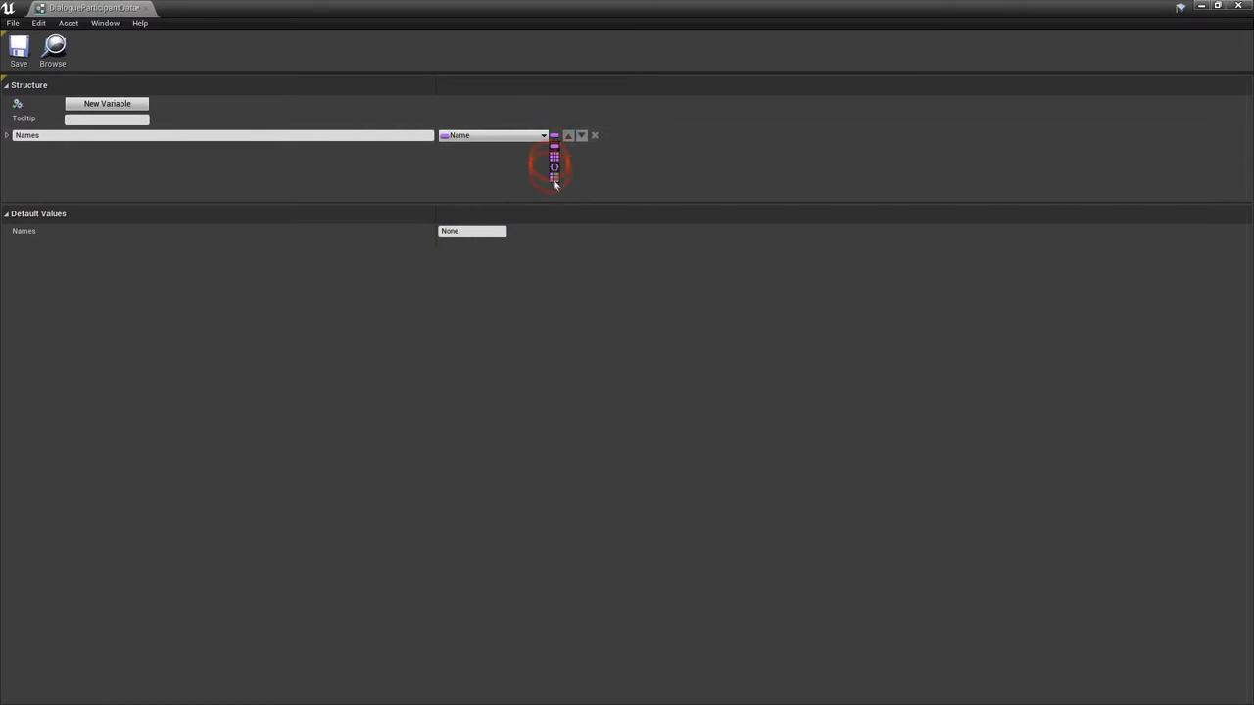
pyautogui.click(555, 183)
pyautogui.click(530, 135)
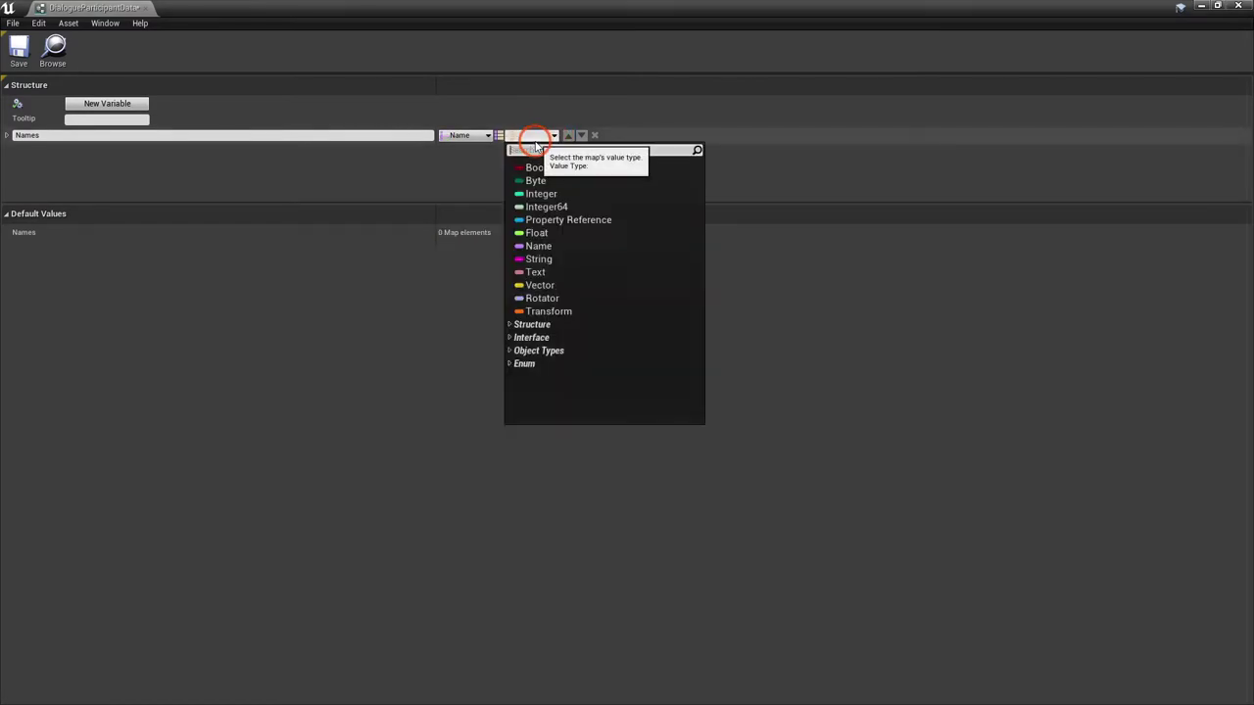
pyautogui.click(537, 246)
# Add a Bools variable as a Name-keyed map of Boolean values
pyautogui.click(95, 108)
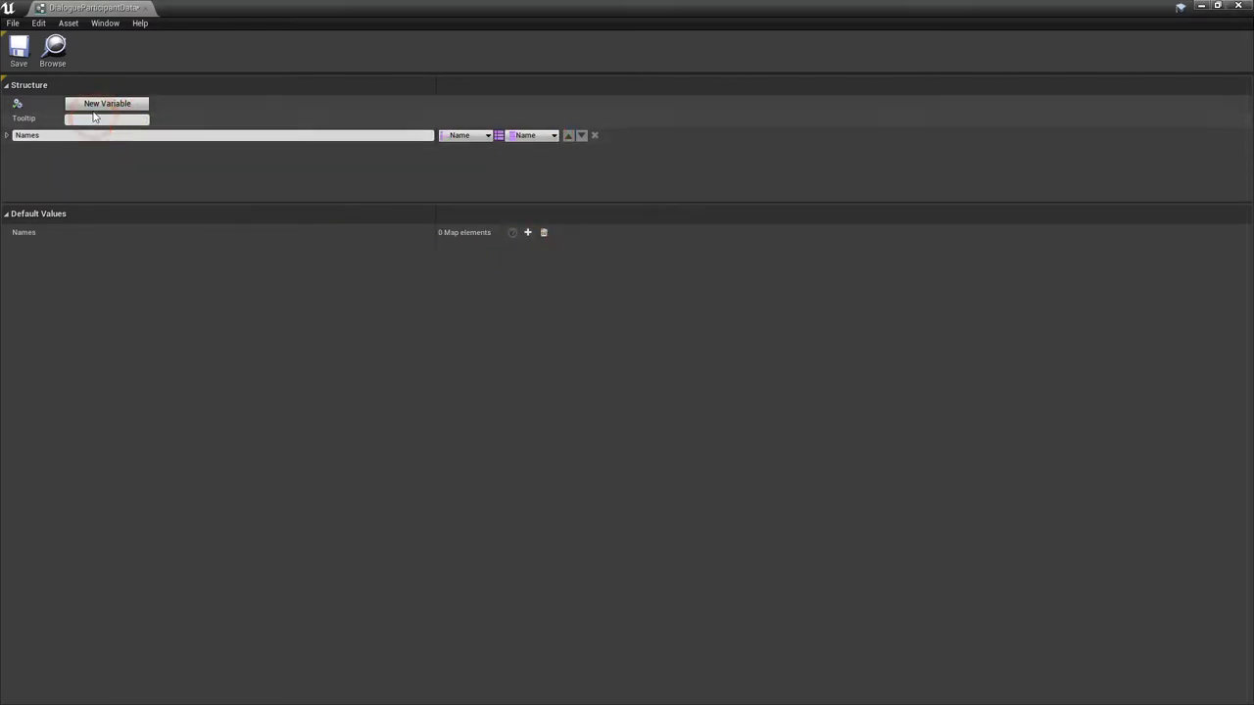
pyautogui.click(90, 153)
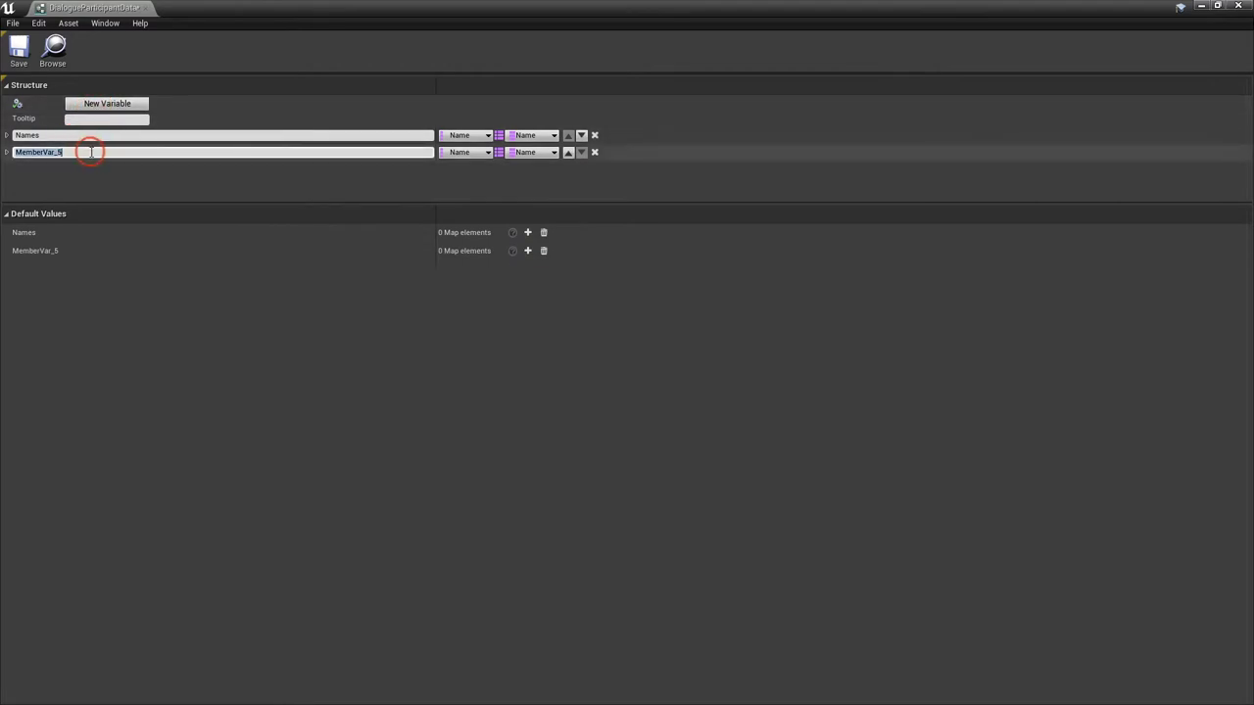
pyautogui.write('Bools')
pyautogui.click(95, 140)
pyautogui.click(549, 154)
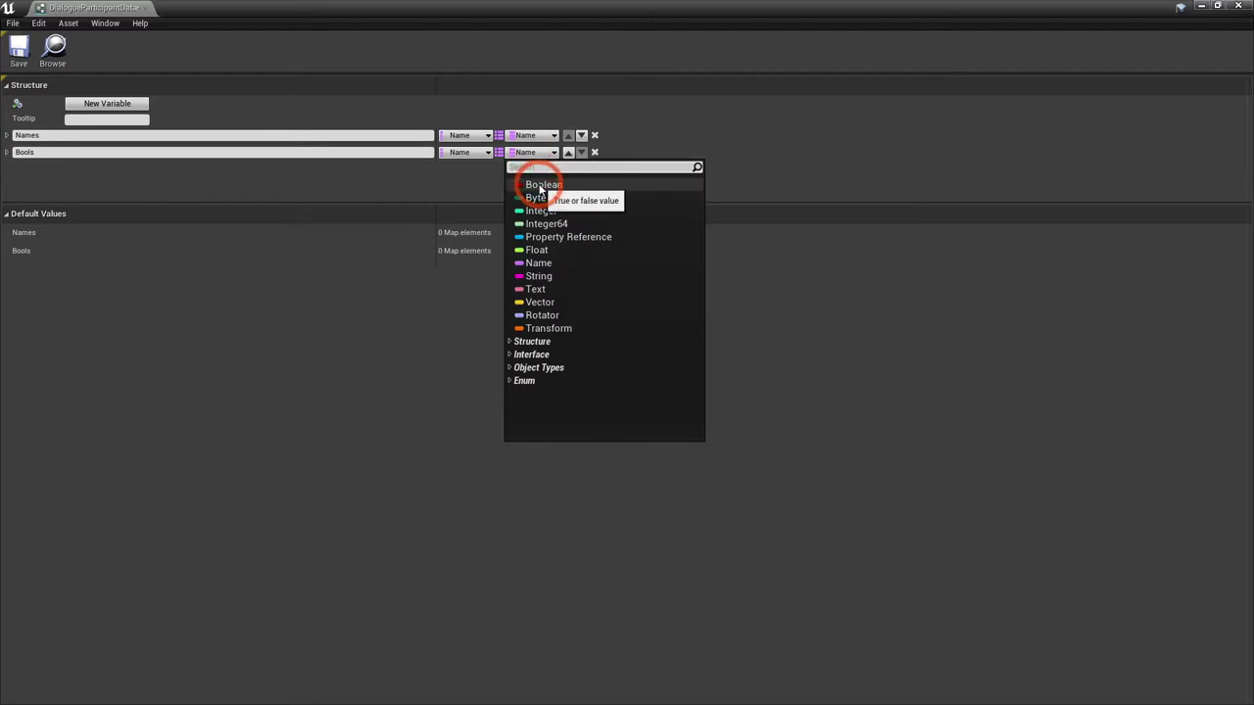
pyautogui.click(538, 186)
# Add an Ints variable as a Name-keyed map of Integer values
pyautogui.click(107, 103)
pyautogui.click(74, 167)
pyautogui.write('Ints')
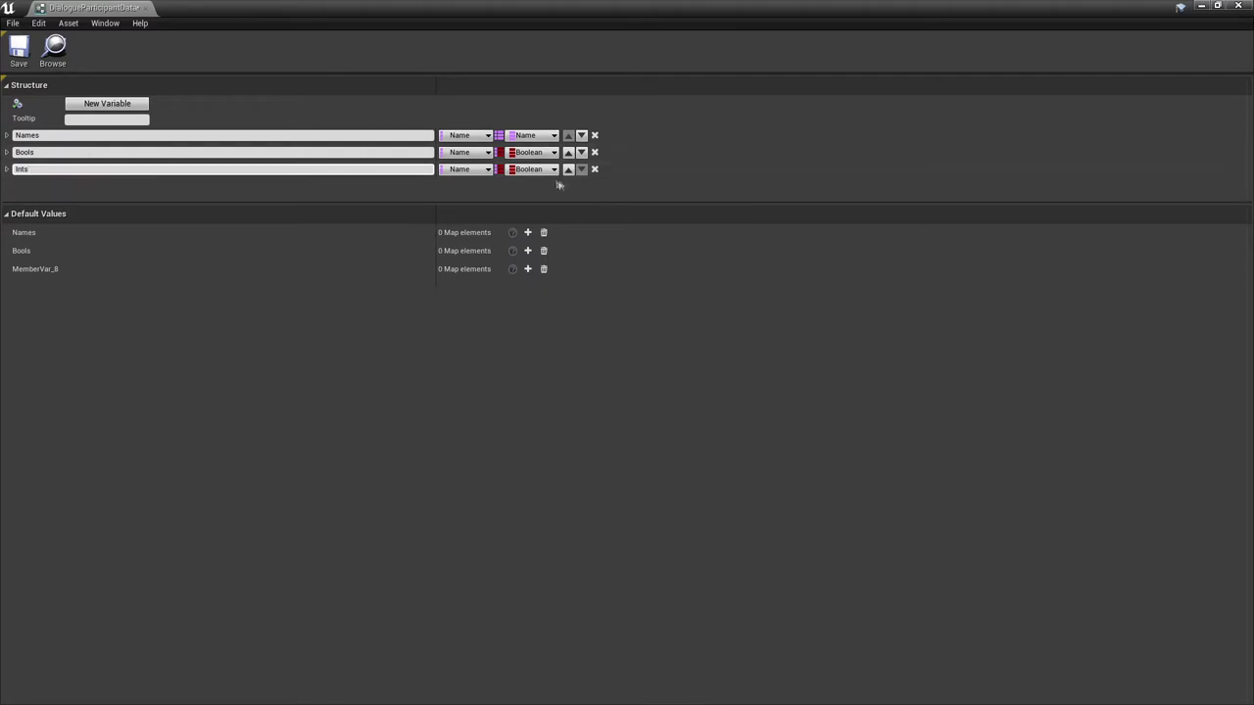
pyautogui.click(534, 170)
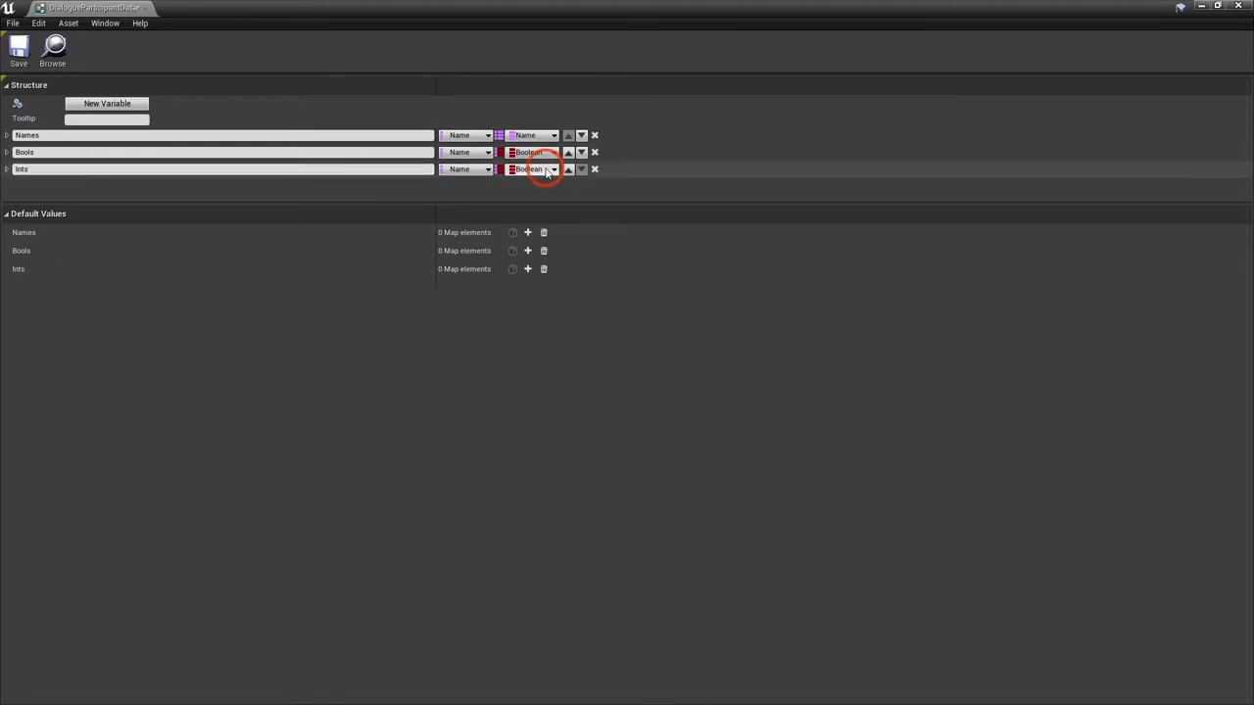
pyautogui.click(541, 227)
# Add a Floats map of Float values, then save and close the structure
pyautogui.click(109, 104)
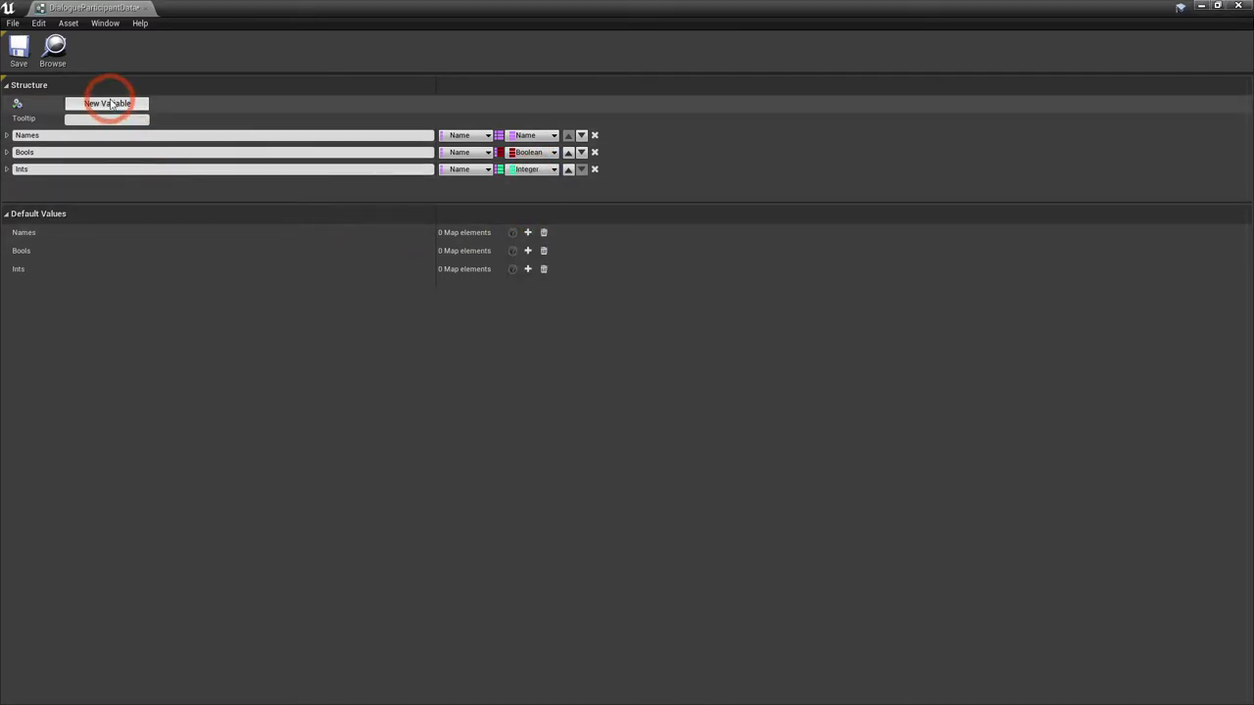
pyautogui.click(75, 186)
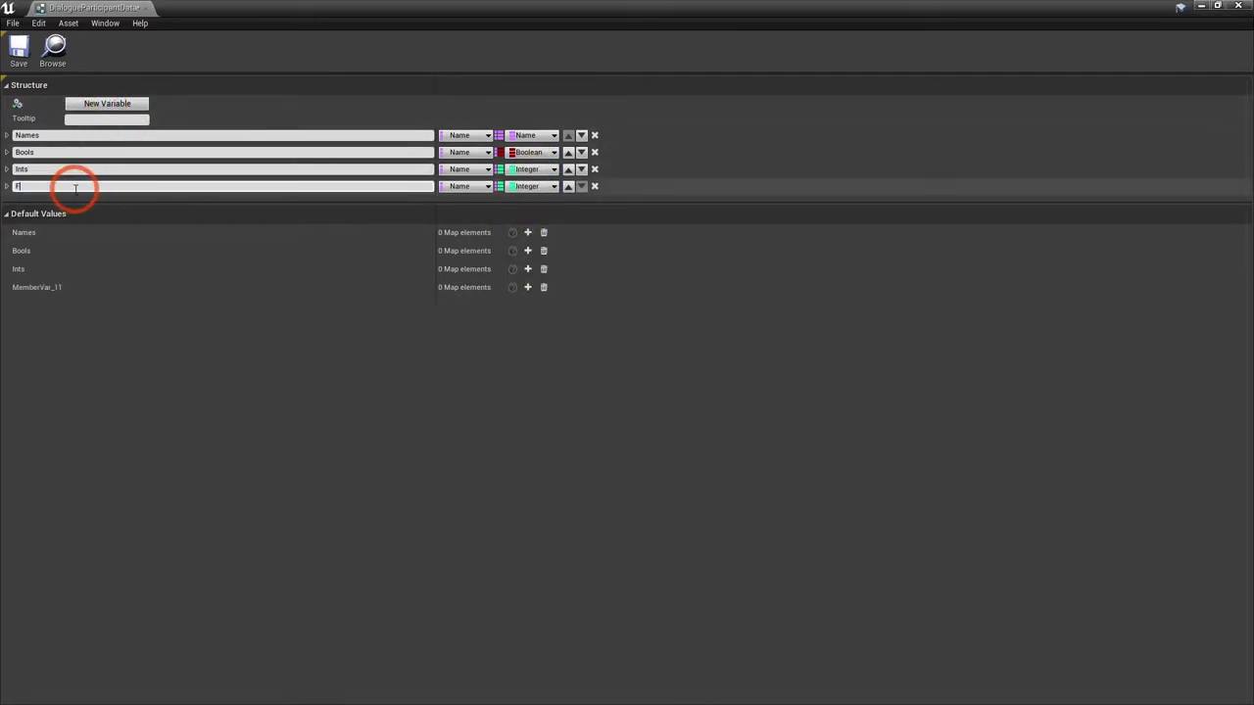
pyautogui.click(531, 186)
pyautogui.click(537, 284)
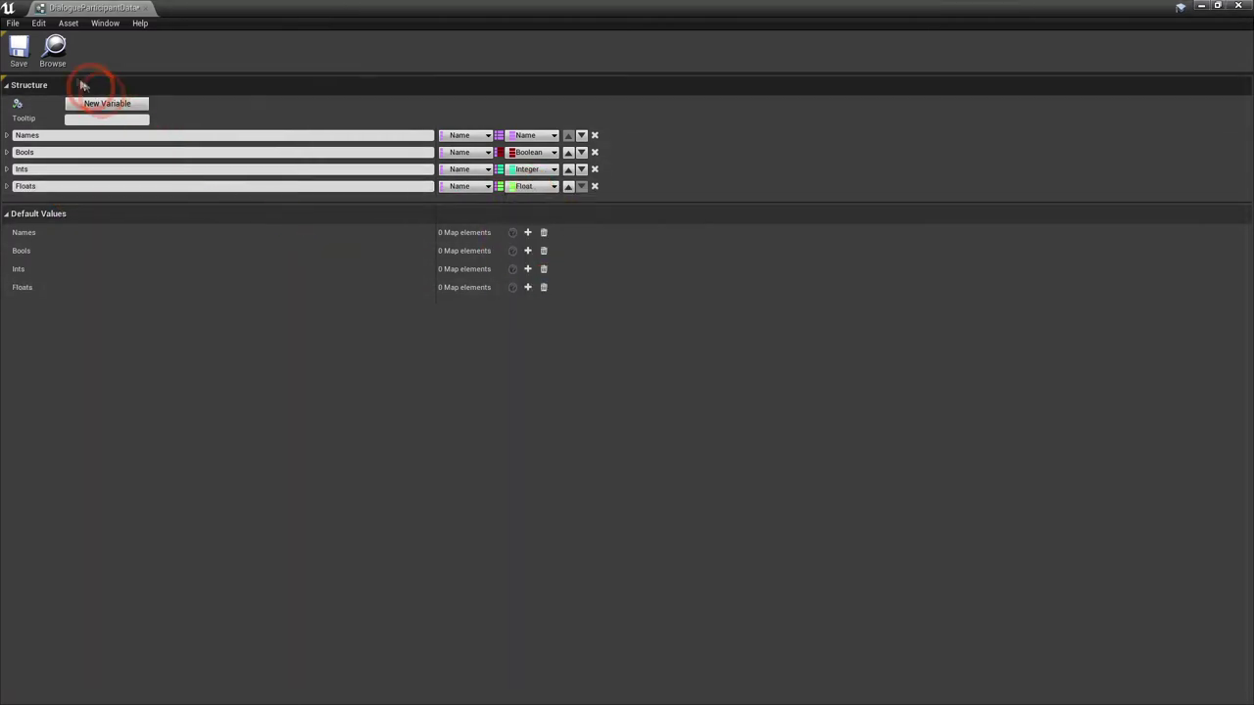
pyautogui.click(18, 51)
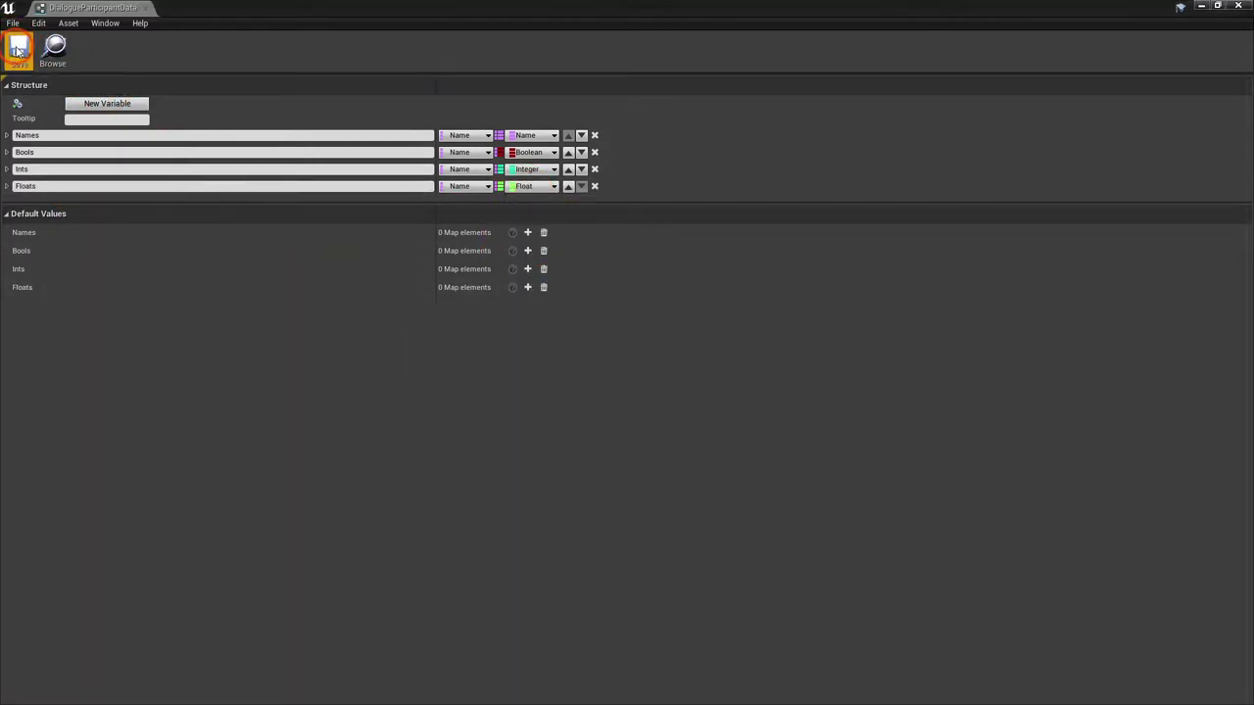
pyautogui.click(144, 9)
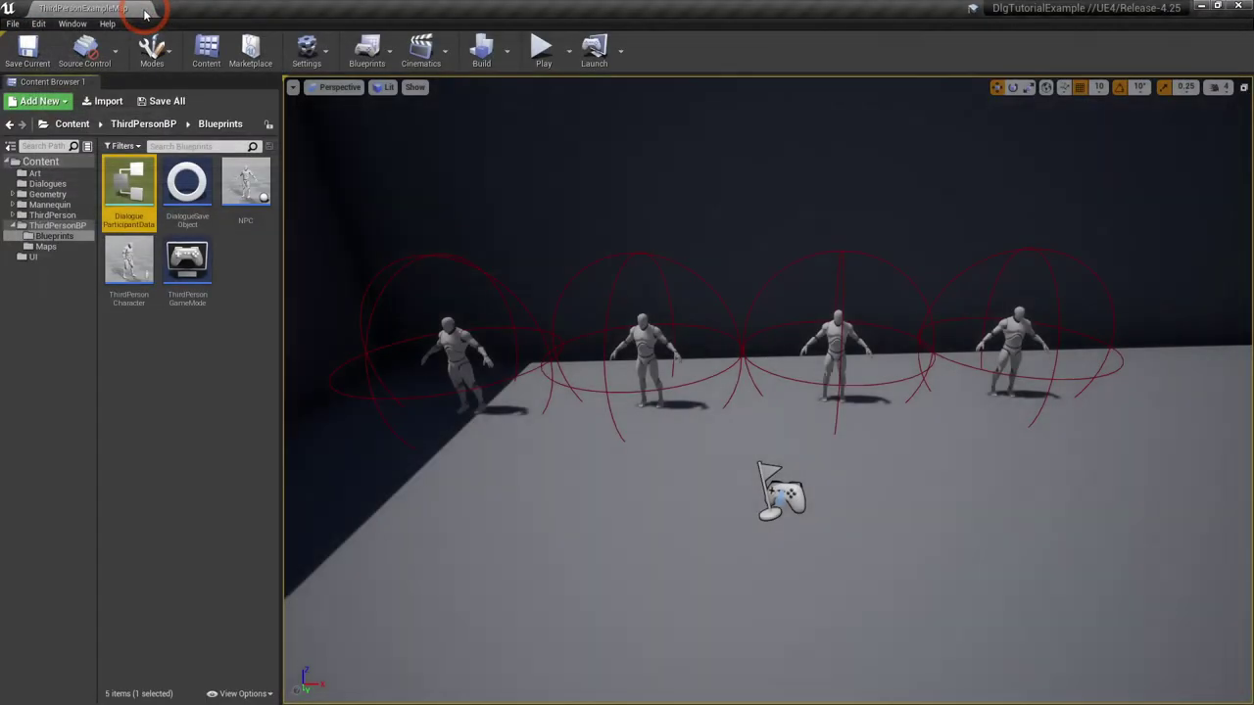
# Add a DialogueData variable of type Dialogue Participant Data to ThirdPersonCharacter and compile
pyautogui.doubleClick(141, 281)
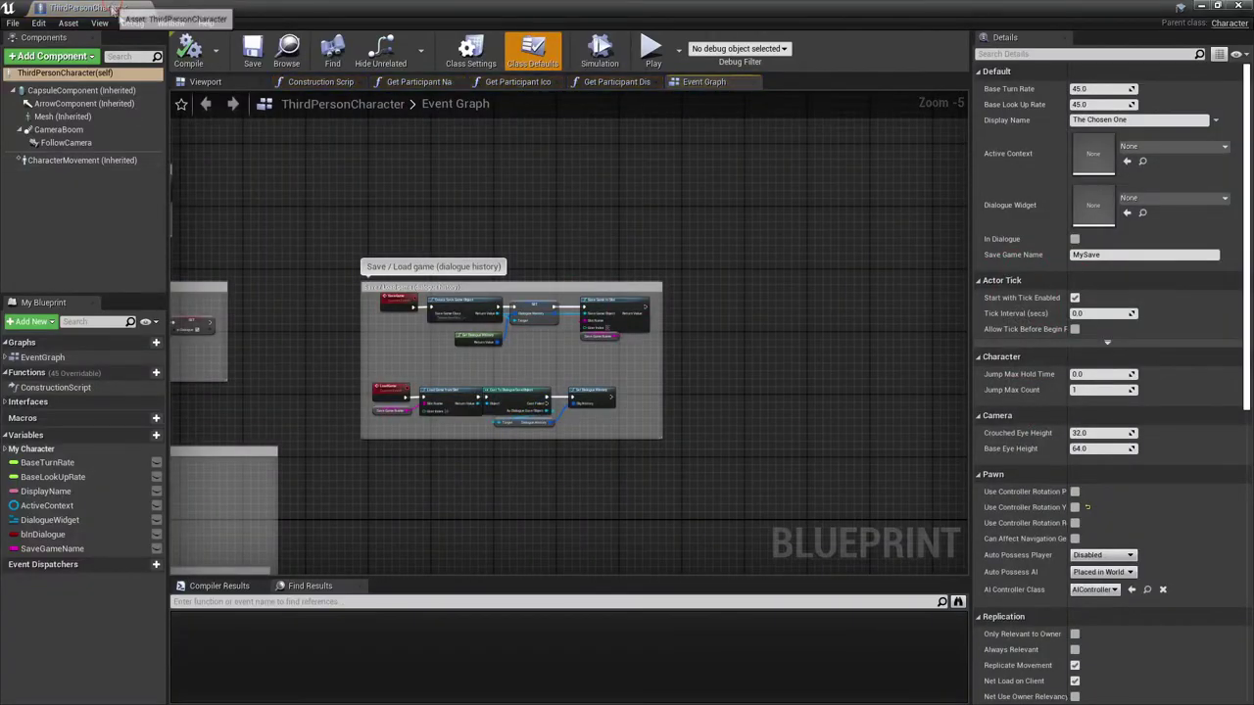
pyautogui.click(299, 8)
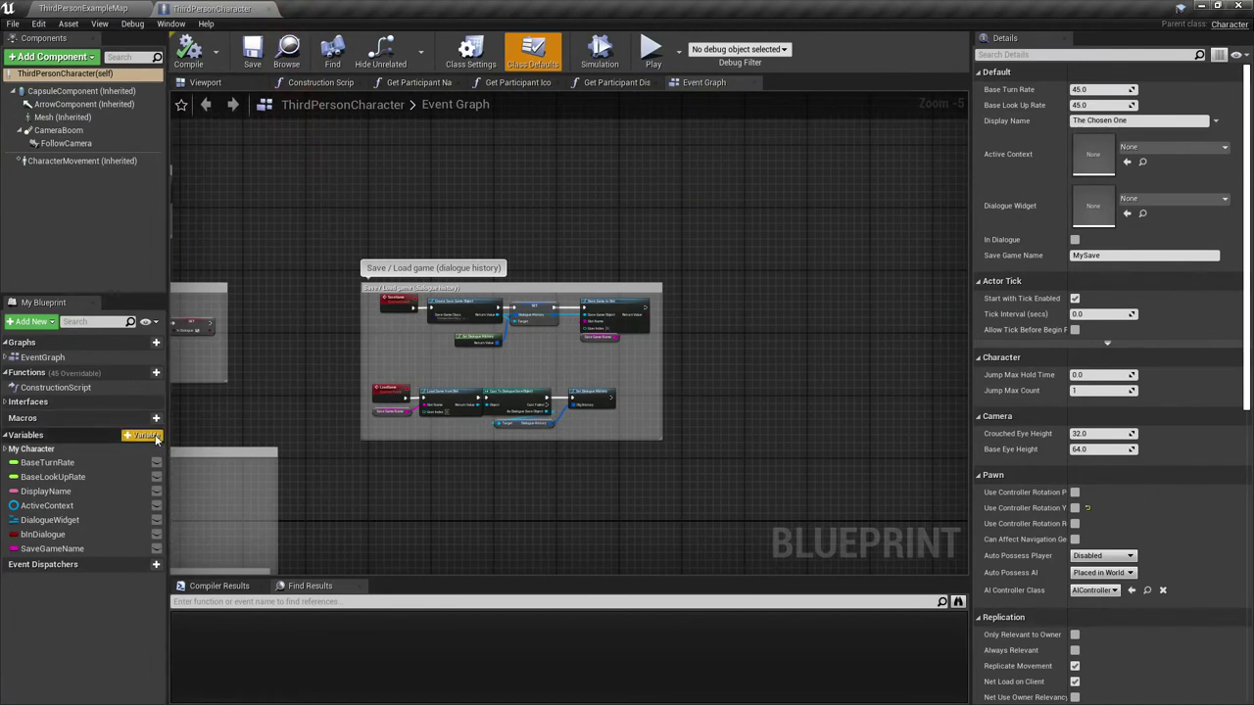
pyautogui.click(154, 437)
pyautogui.write('DialogueData')
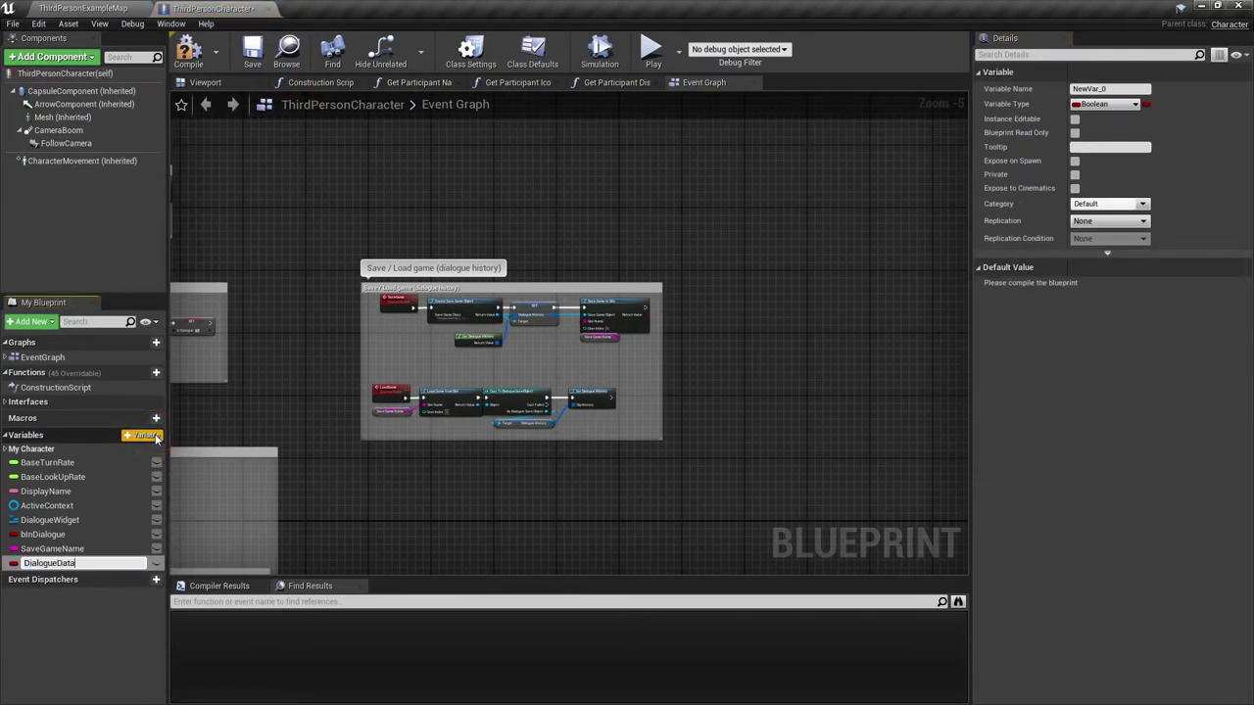
pyautogui.press('Return')
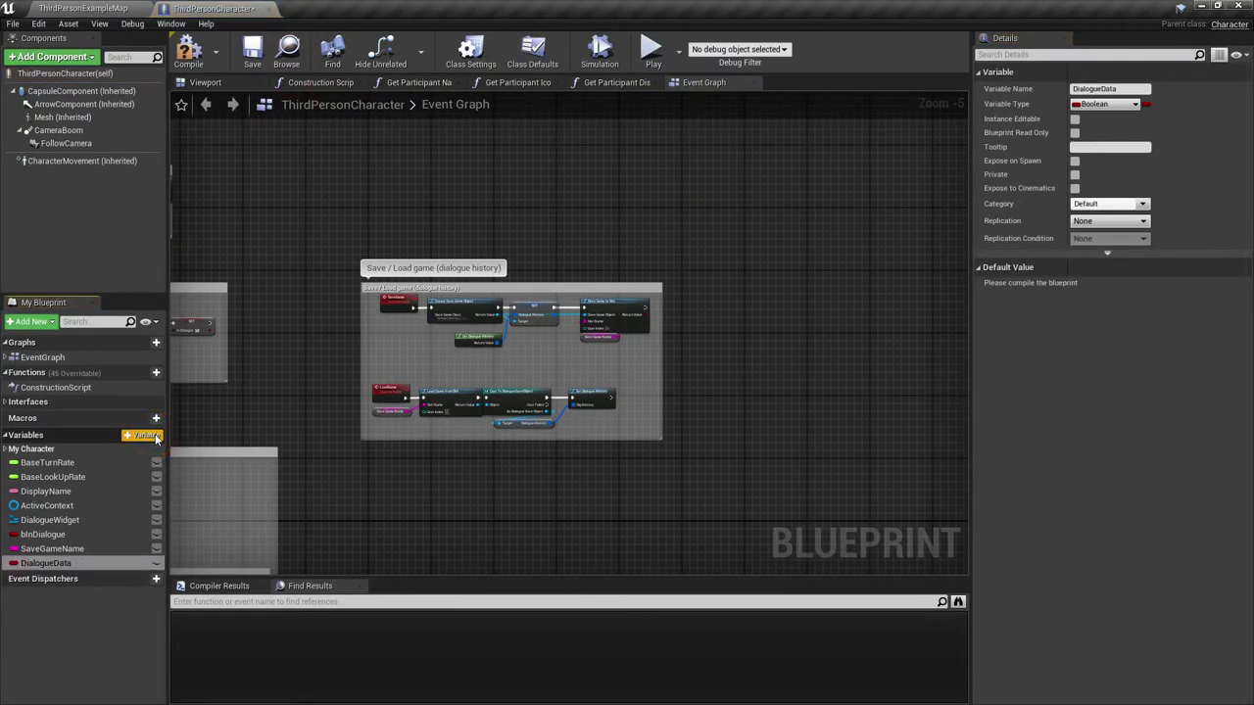
pyautogui.click(1104, 105)
pyautogui.write('dial part')
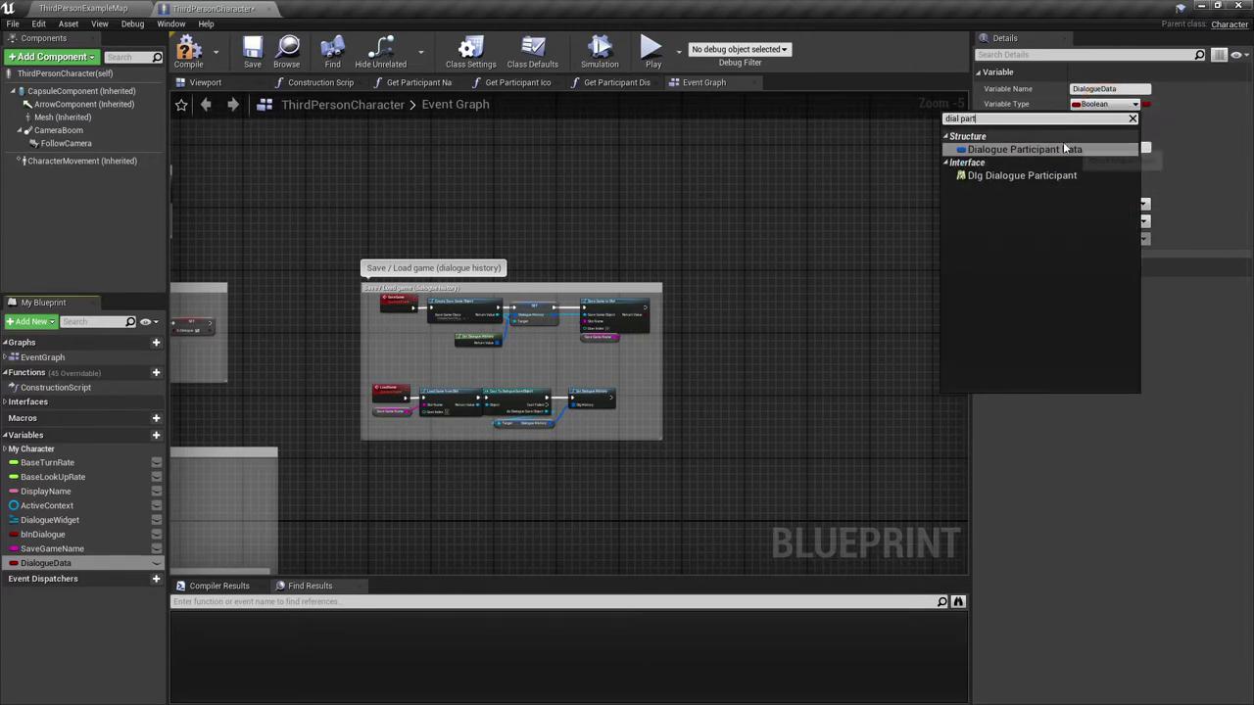
pyautogui.click(1064, 148)
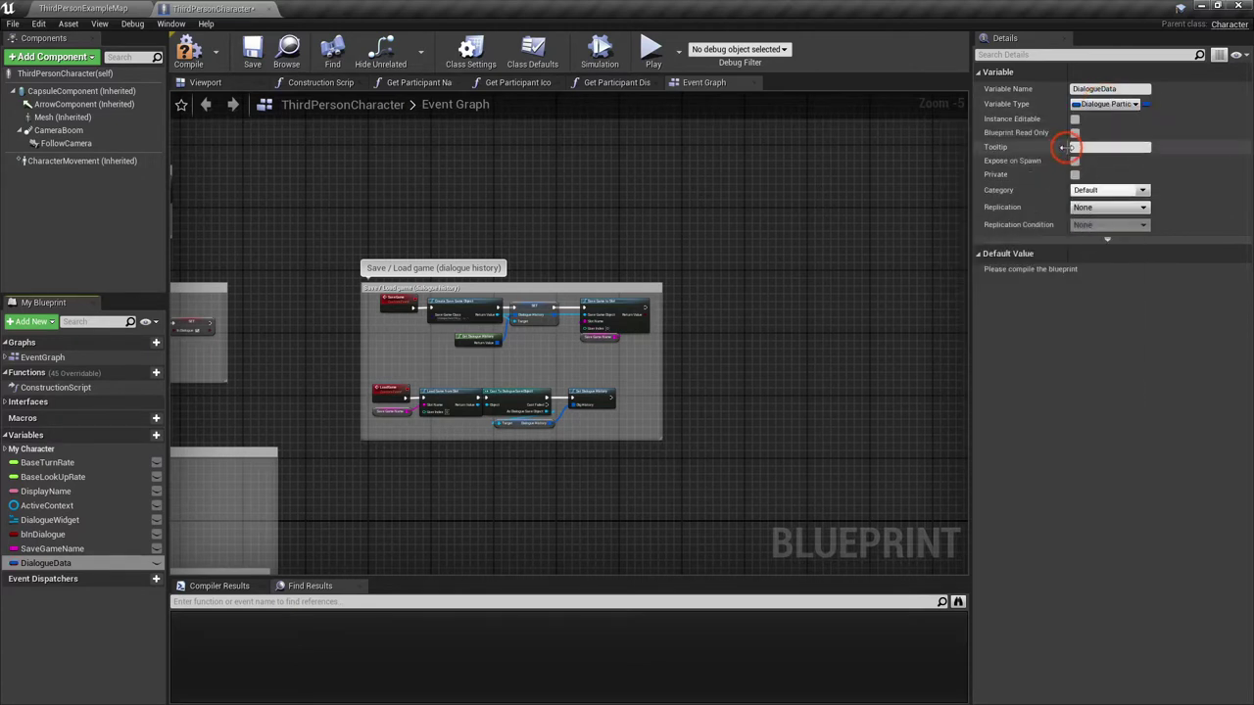
pyautogui.click(189, 51)
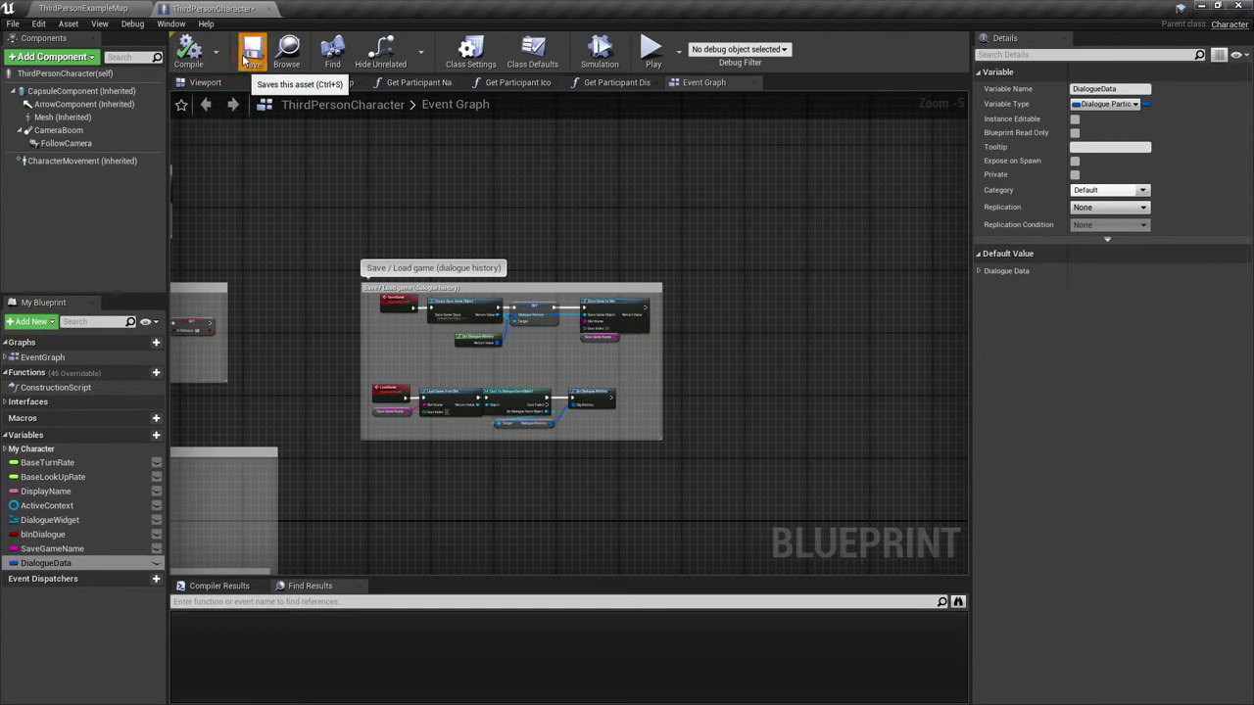
# Look over the Save/Load graph, then return to the Blueprints folder
pyautogui.moveTo(280, 302); pyautogui.dragTo(274, 179, button='right')
pyautogui.scroll(3, 411, 209)
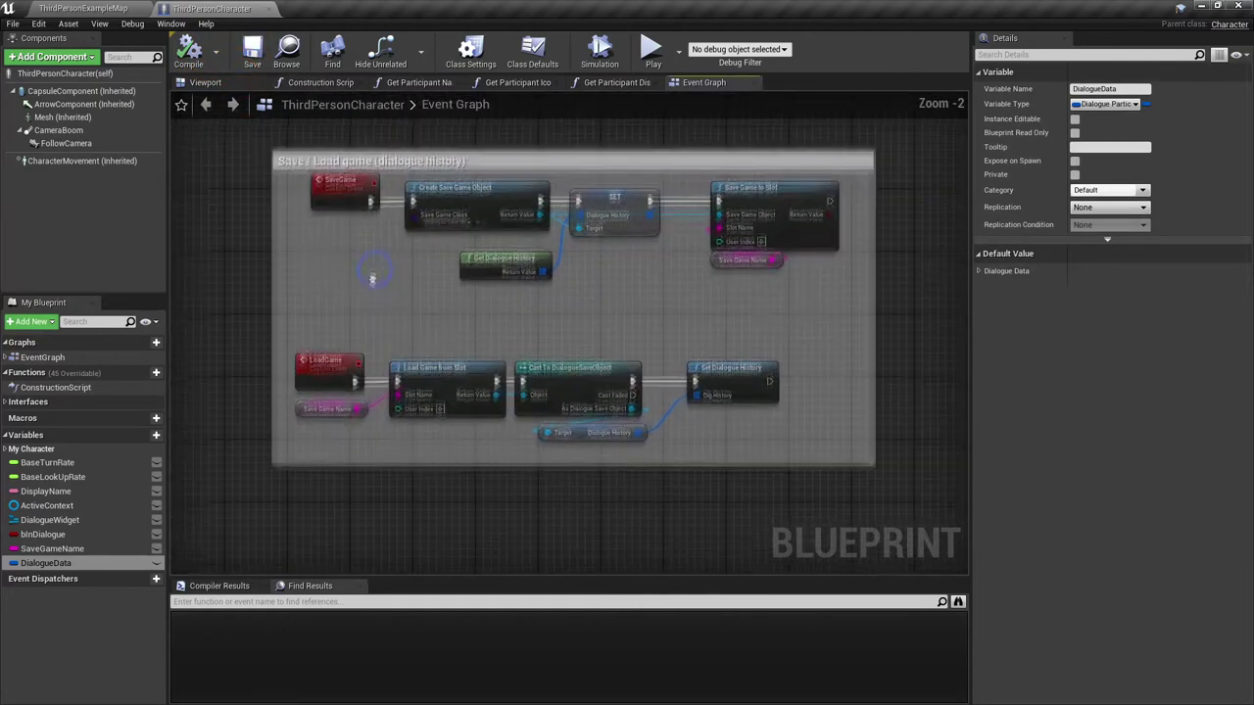
pyautogui.scroll(2, 422, 273)
pyautogui.click(503, 216)
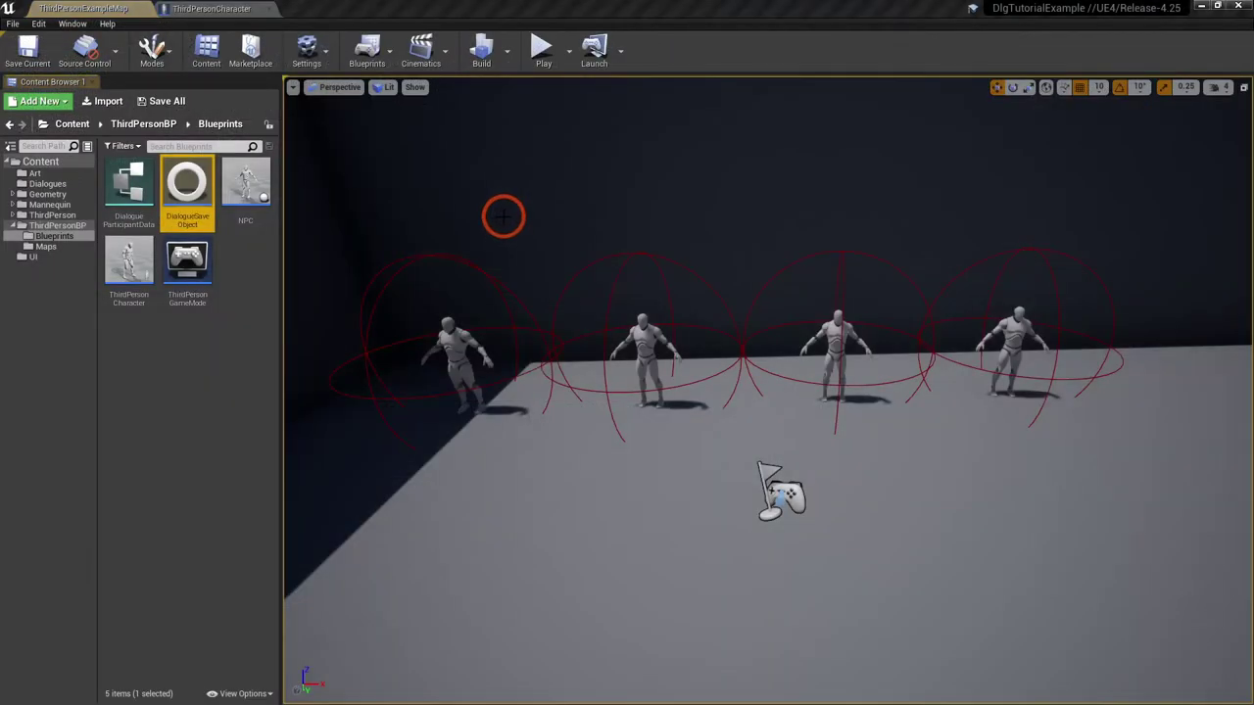
# Give DialogueSaveObject an instance-editable PlayerDialogueData variable of type Dialogue Participant Data and compile
pyautogui.doubleClick(200, 208)
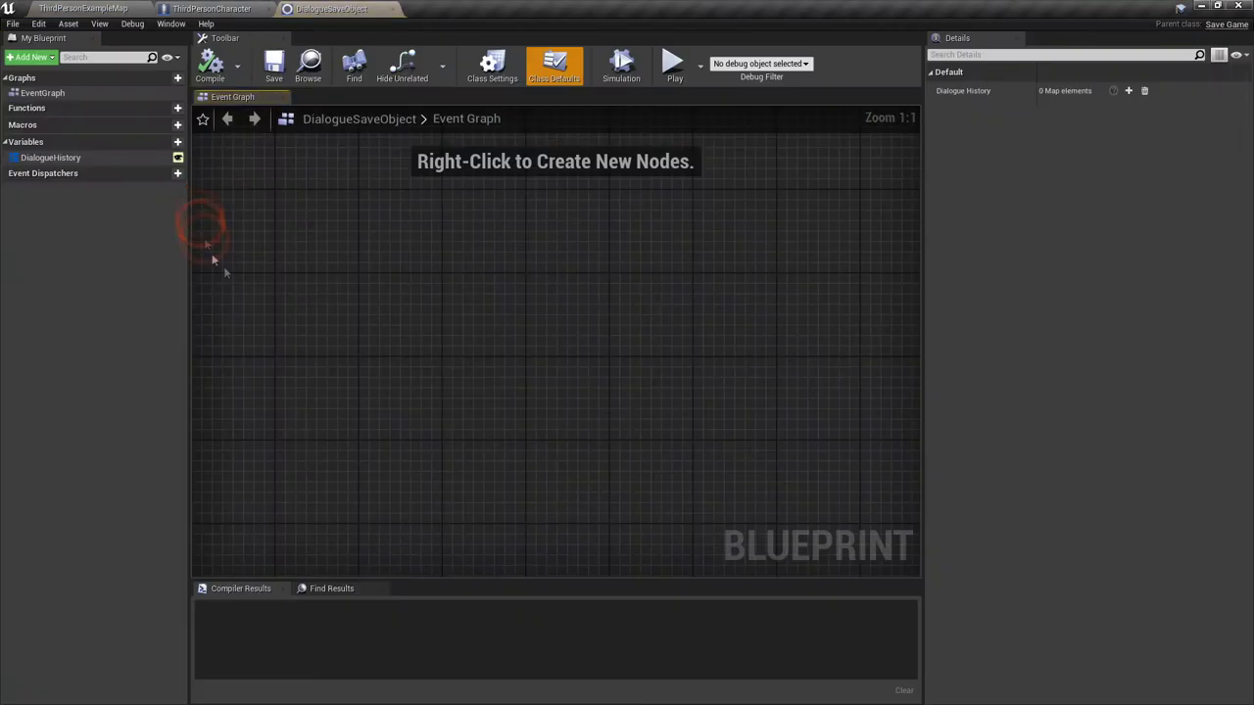
pyautogui.click(177, 142)
pyautogui.write('PlayerDialogueData')
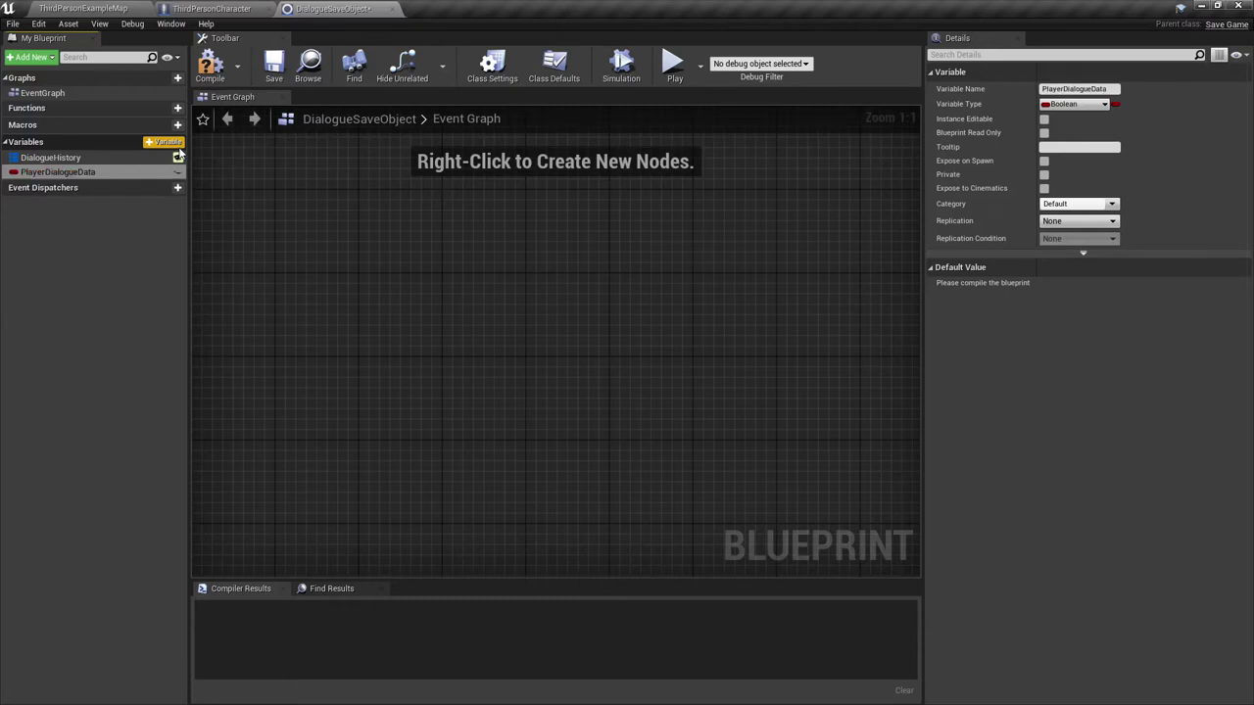
pyautogui.click(177, 172)
pyautogui.click(1075, 105)
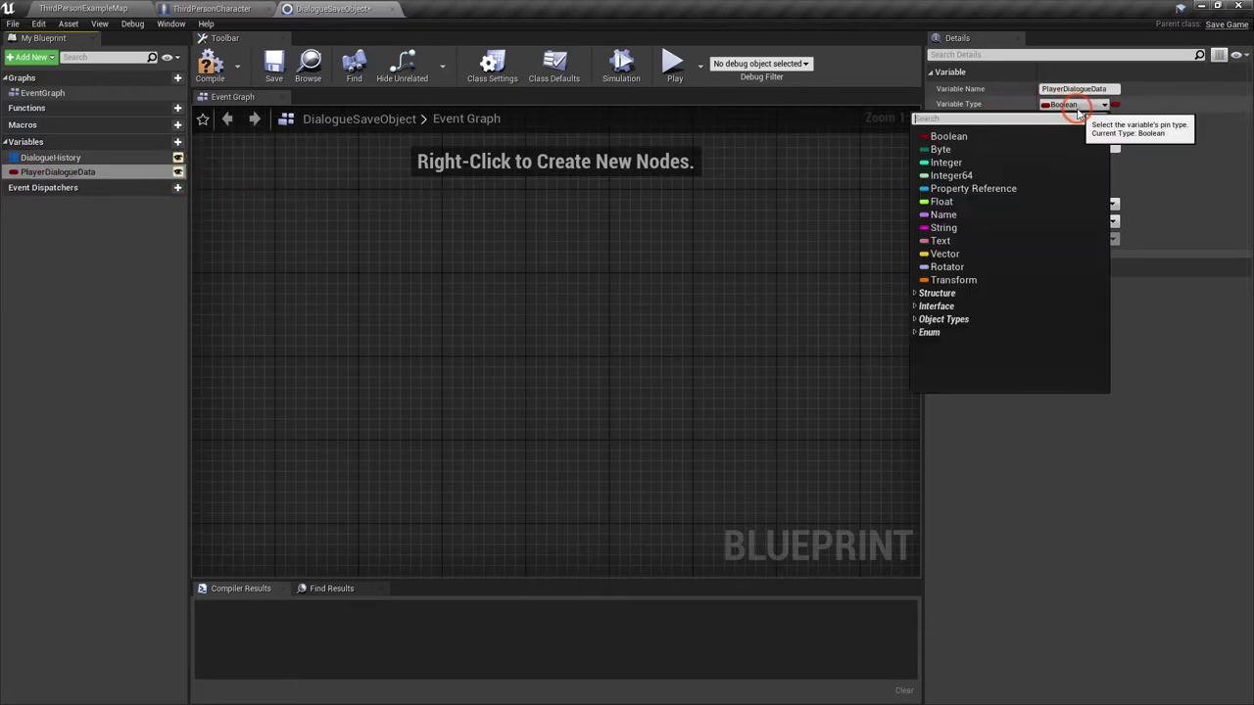
pyautogui.write('dial part')
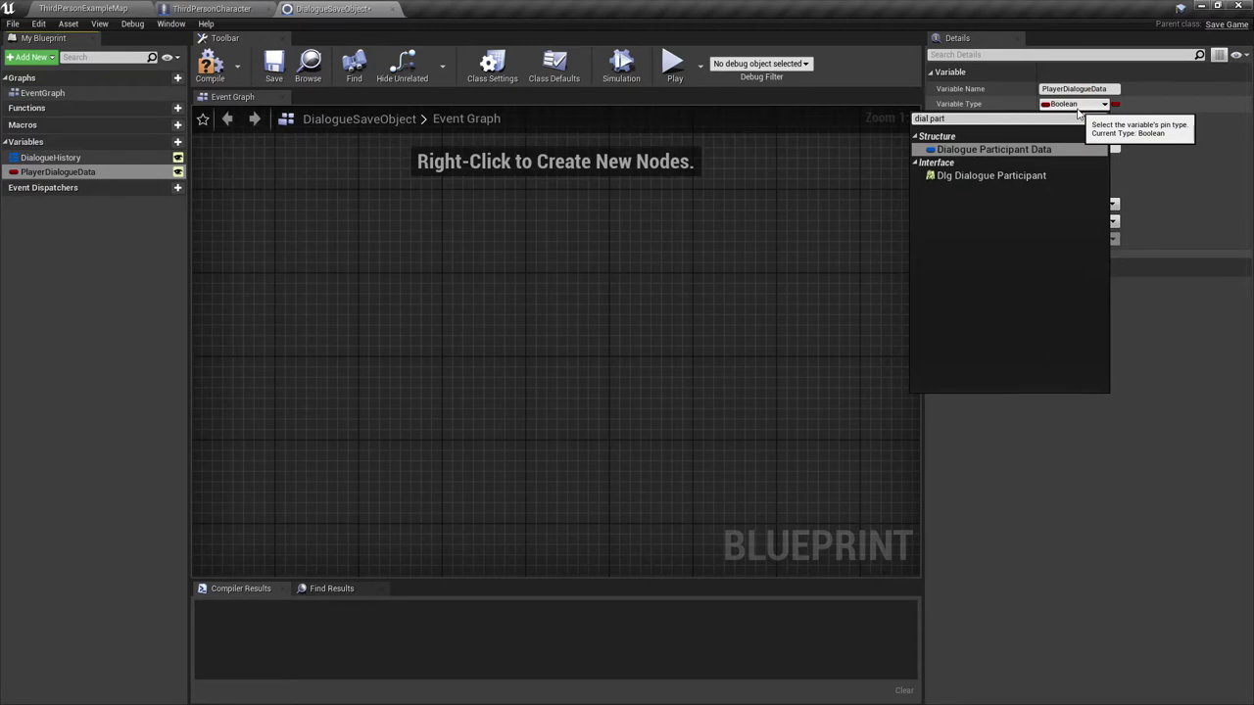
pyautogui.press('Return')
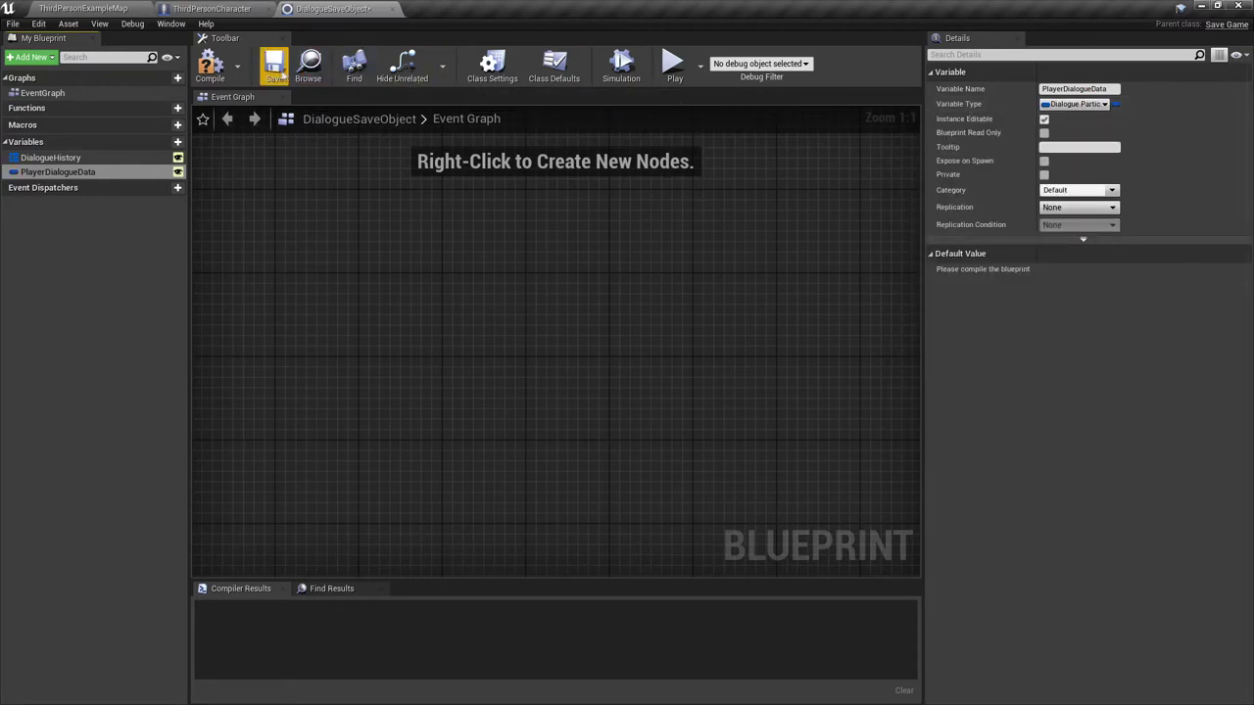
pyautogui.click(208, 65)
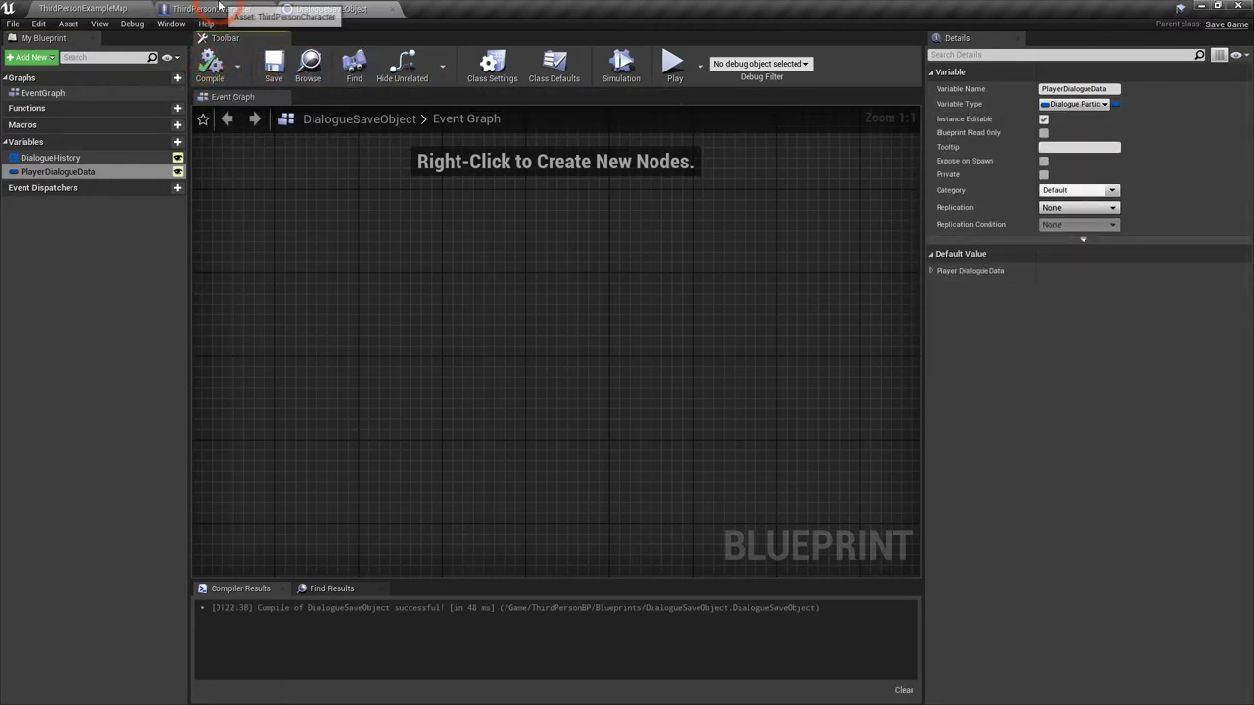
pyautogui.click(216, 8)
# In the load chain, set DialogueData from the loaded save object's Player Dialogue Data
pyautogui.moveTo(522, 342); pyautogui.dragTo(460, 326, button='right')
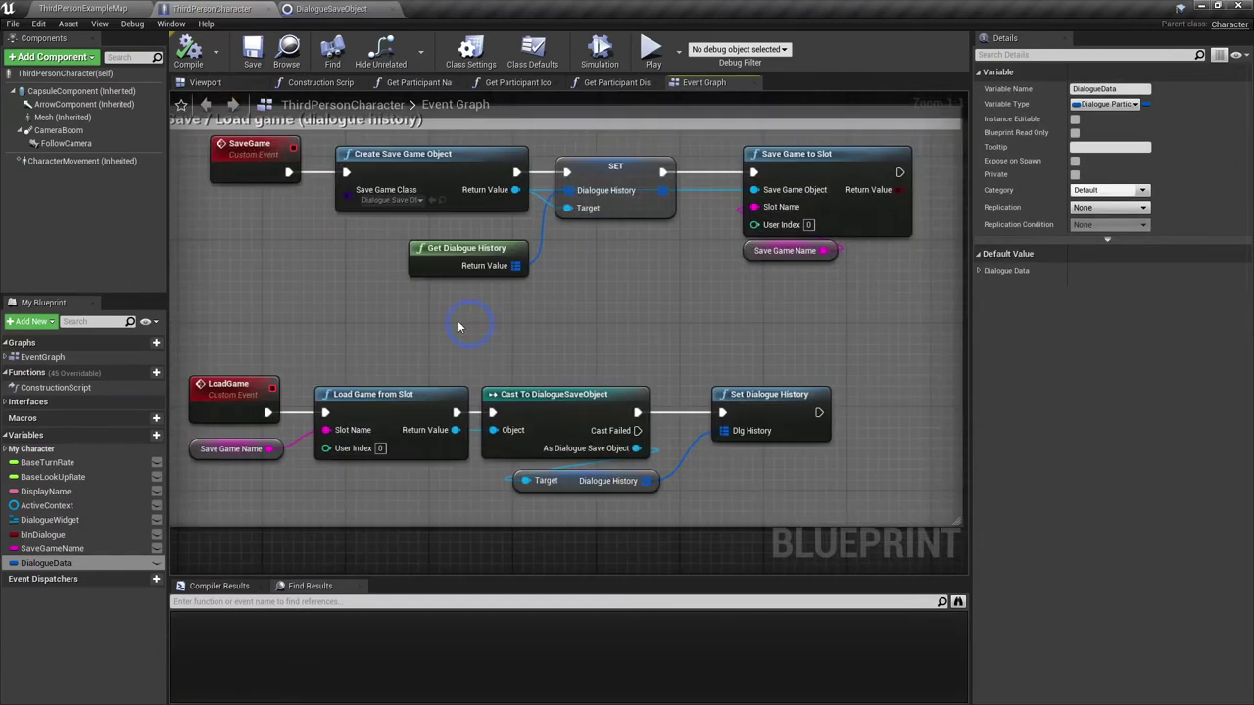
pyautogui.scroll(-2, 457, 323)
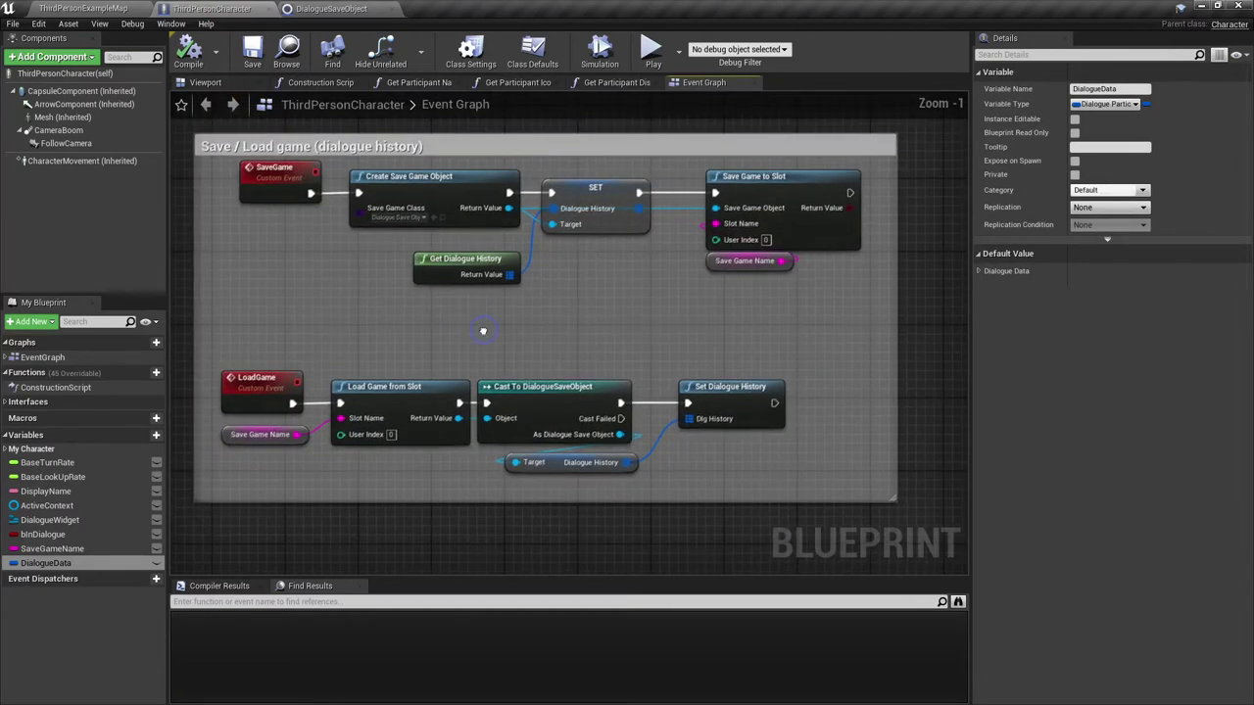
pyautogui.moveTo(805, 409); pyautogui.dragTo(660, 376, button='right')
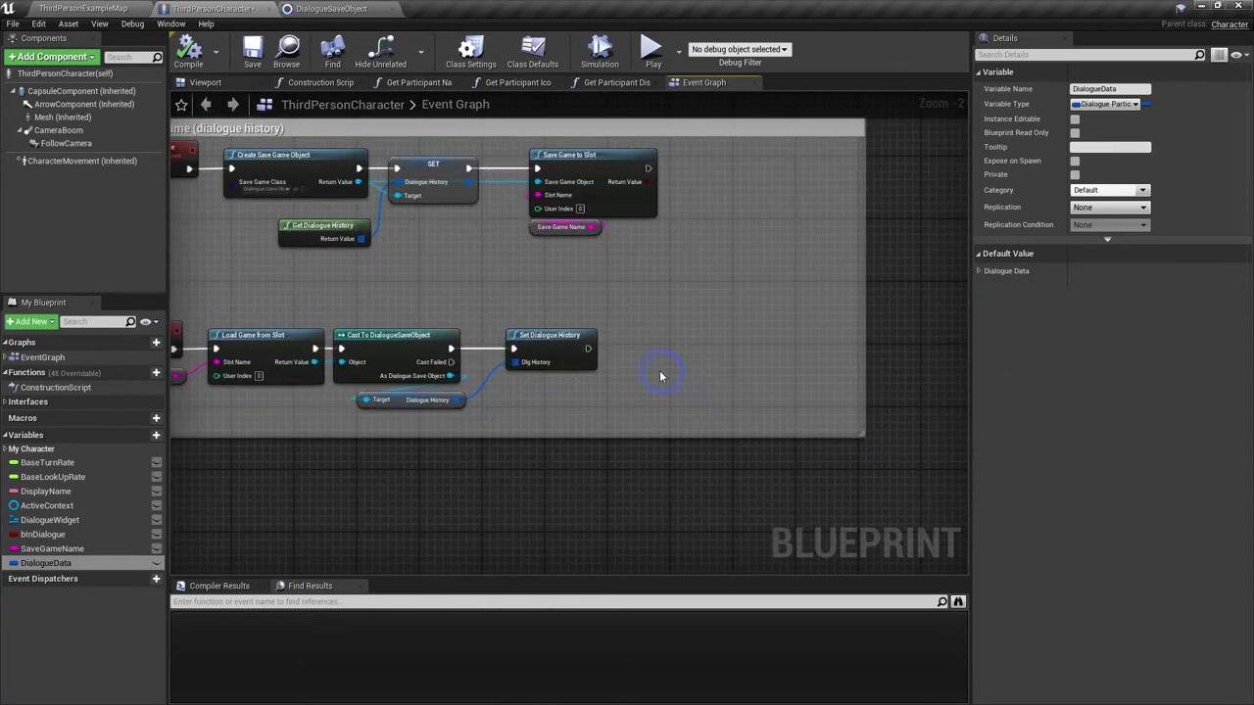
pyautogui.scroll(2, 660, 376)
pyautogui.moveTo(635, 373)
pyautogui.mouseDown()
pyautogui.moveTo(633, 338)
pyautogui.moveTo(546, 336)
pyautogui.mouseUp()
pyautogui.click(654, 357)
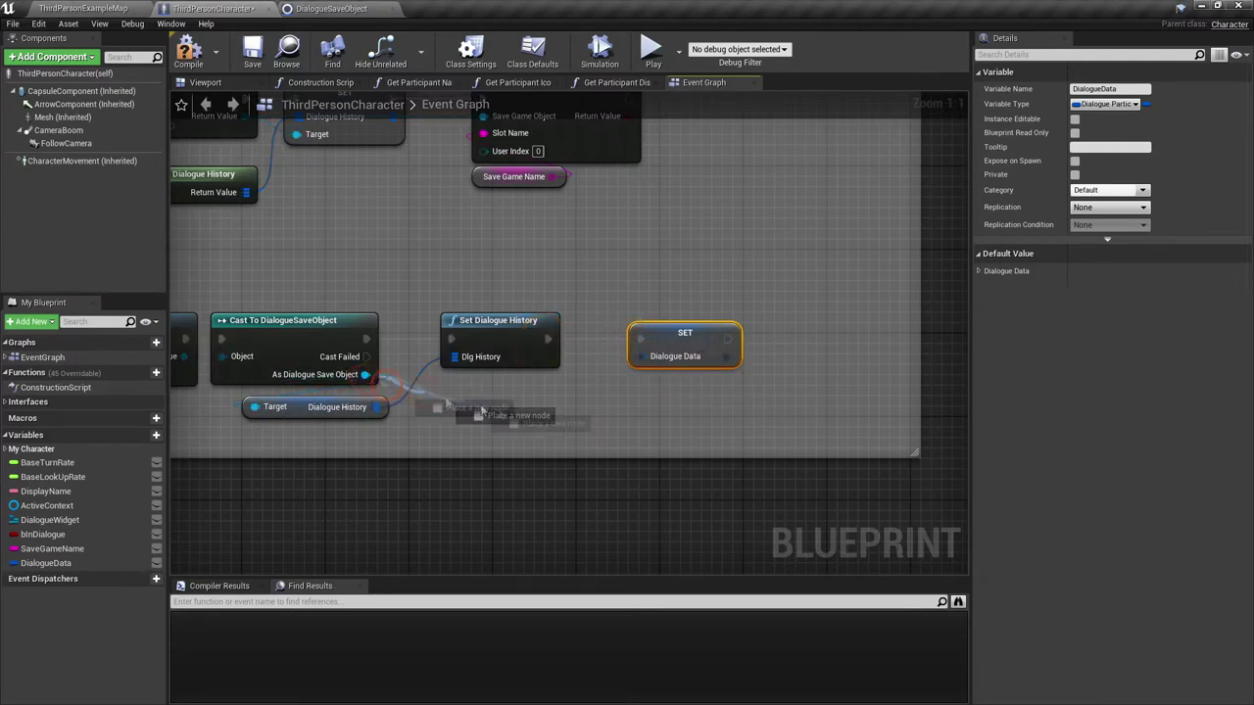
pyautogui.moveTo(365, 375); pyautogui.dragTo(497, 416)
pyautogui.write('get dial pl')
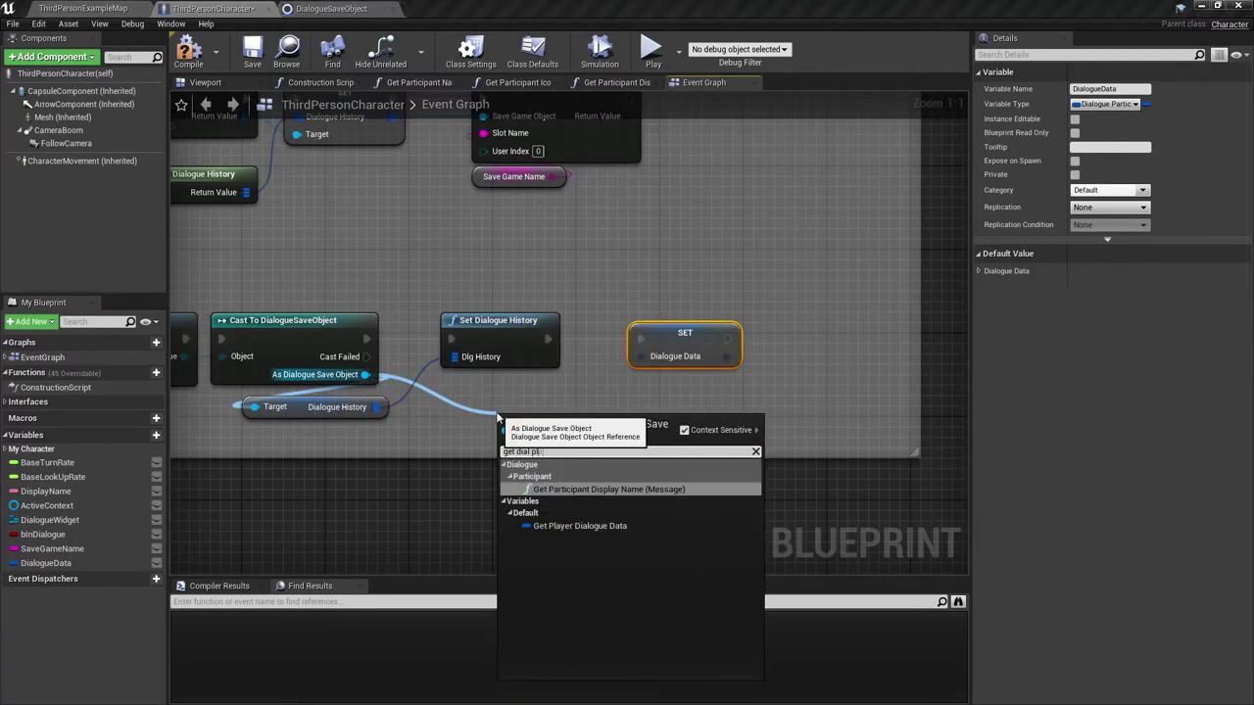
pyautogui.click(694, 525)
pyautogui.moveTo(646, 427); pyautogui.dragTo(641, 357)
pyautogui.click(639, 428)
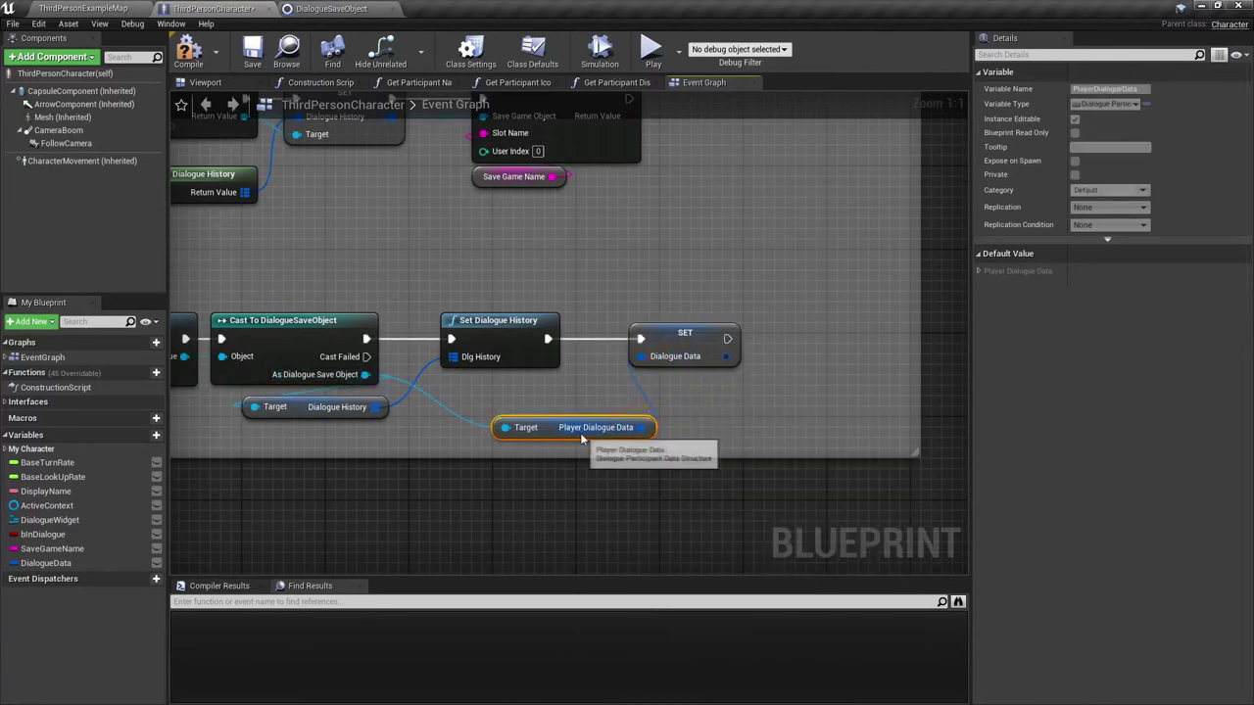
pyautogui.moveTo(575, 437); pyautogui.dragTo(534, 416)
# Shift Save Game to Slot right and add three reroute points on the save object wire
pyautogui.moveTo(534, 416); pyautogui.dragTo(575, 561, button='right')
pyautogui.moveTo(706, 348)
pyautogui.mouseDown()
pyautogui.moveTo(578, 245)
pyautogui.moveTo(793, 257)
pyautogui.mouseUp()
pyautogui.scroll(-1, 601, 292)
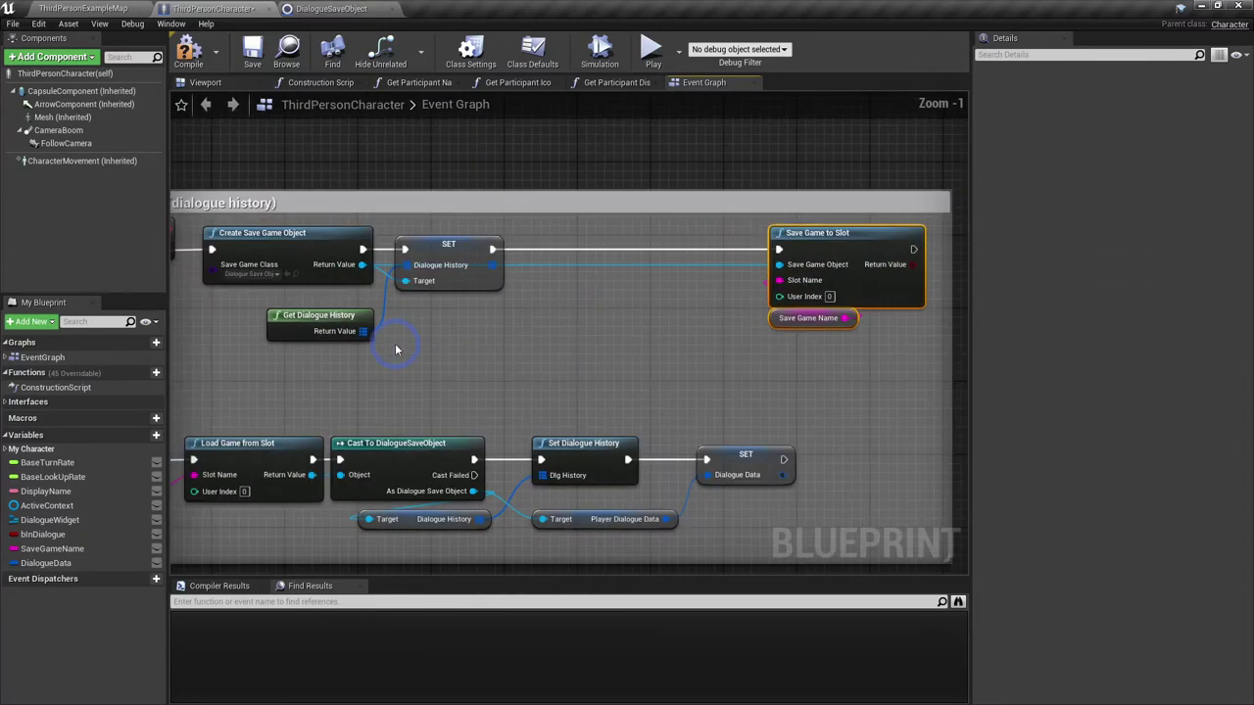
pyautogui.scroll(1, 342, 323)
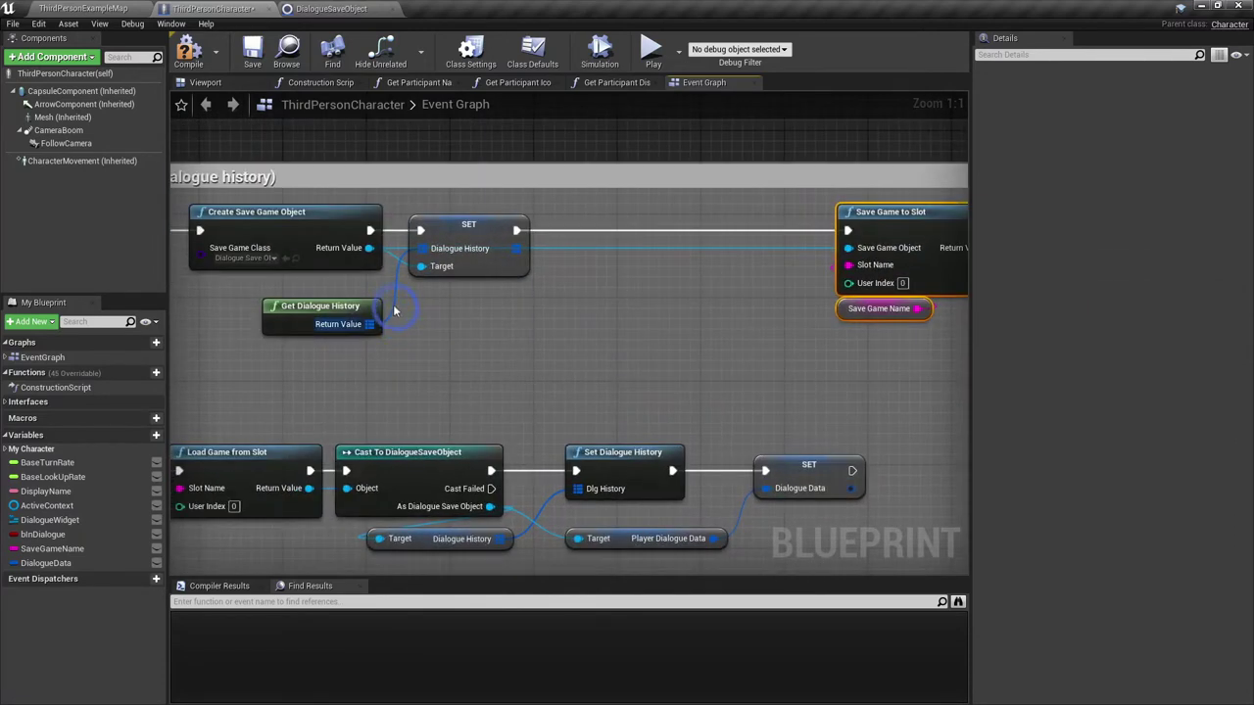
pyautogui.doubleClick(547, 252)
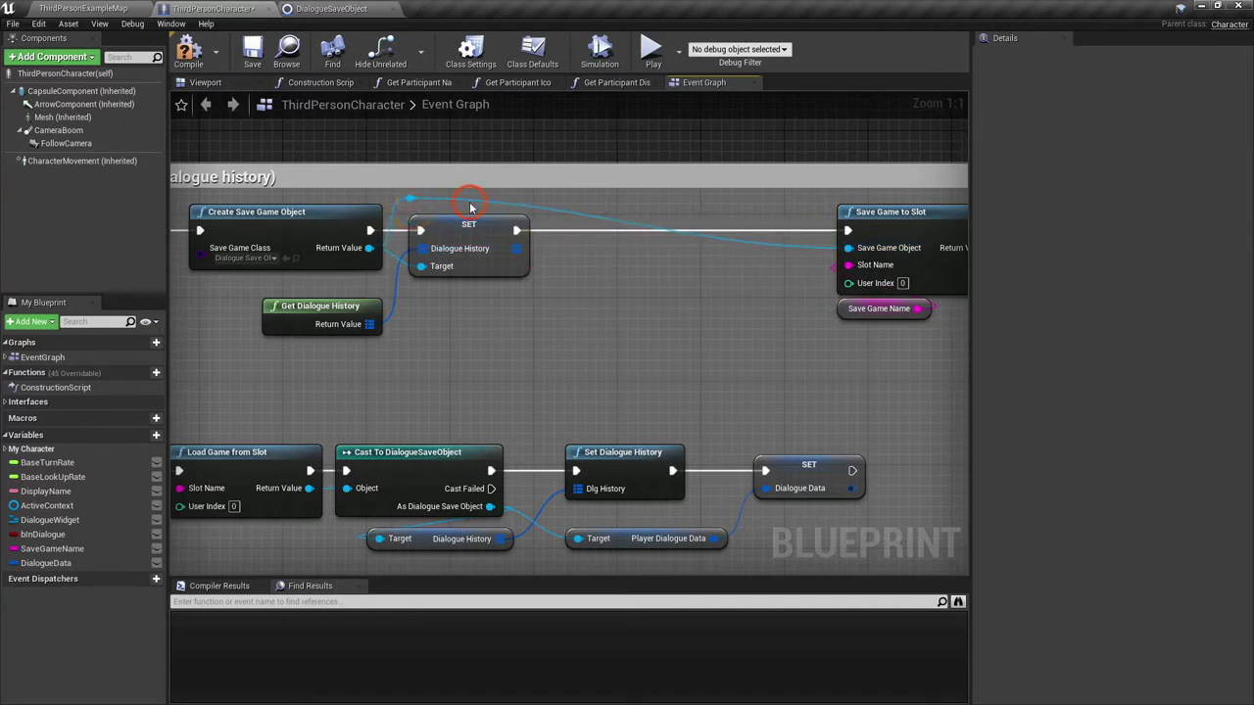
pyautogui.doubleClick(481, 201)
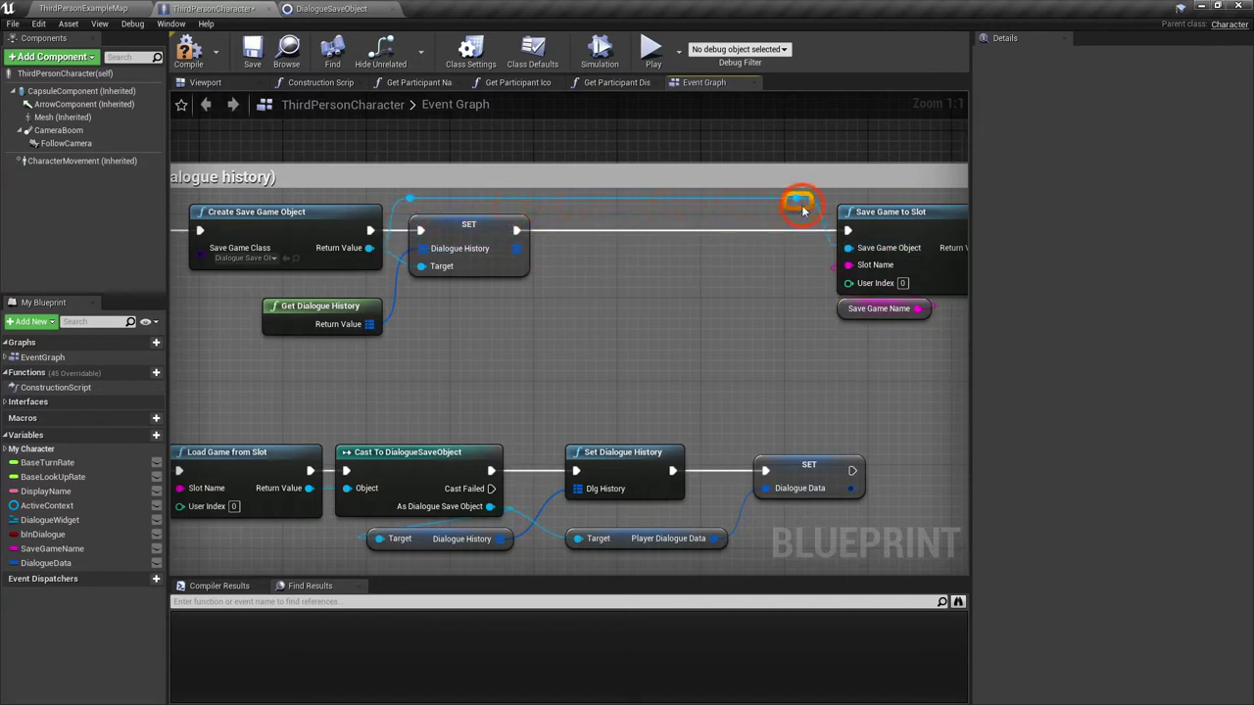
pyautogui.doubleClick(574, 196)
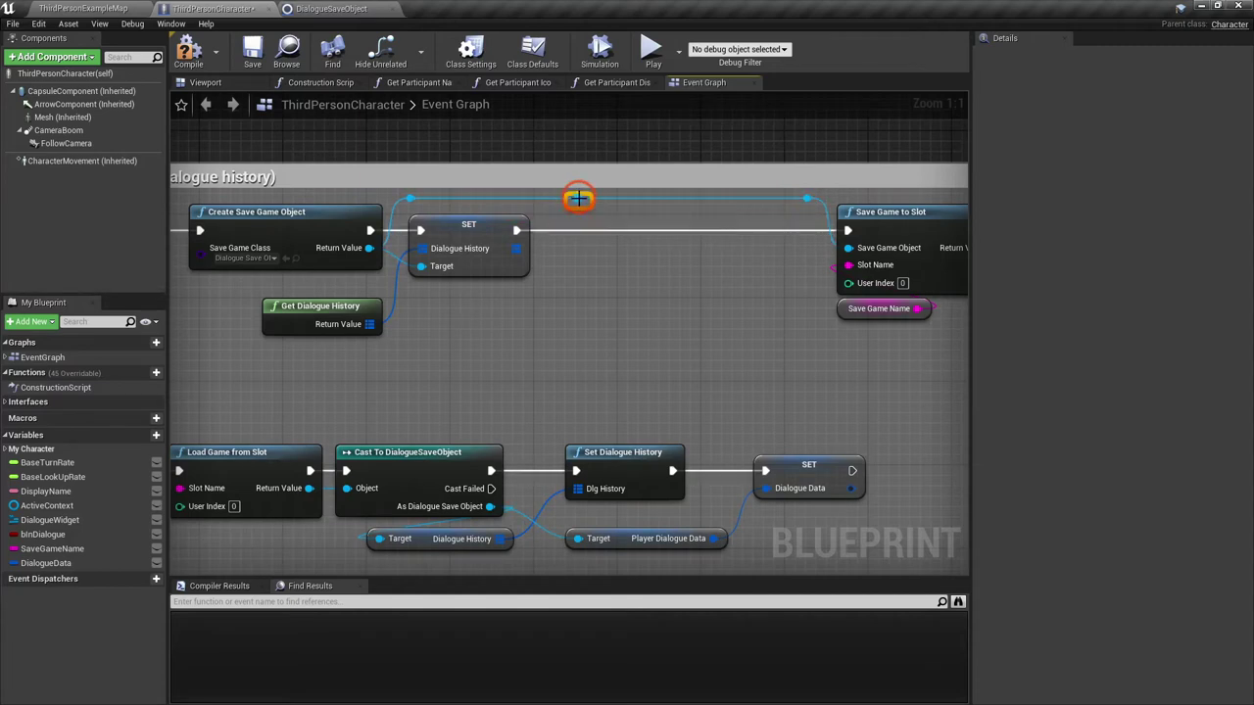
# Set the save object's Player Dialogue Data from DialogueData before saving, and compile
pyautogui.moveTo(577, 200); pyautogui.dragTo(603, 249)
pyautogui.write('set d')
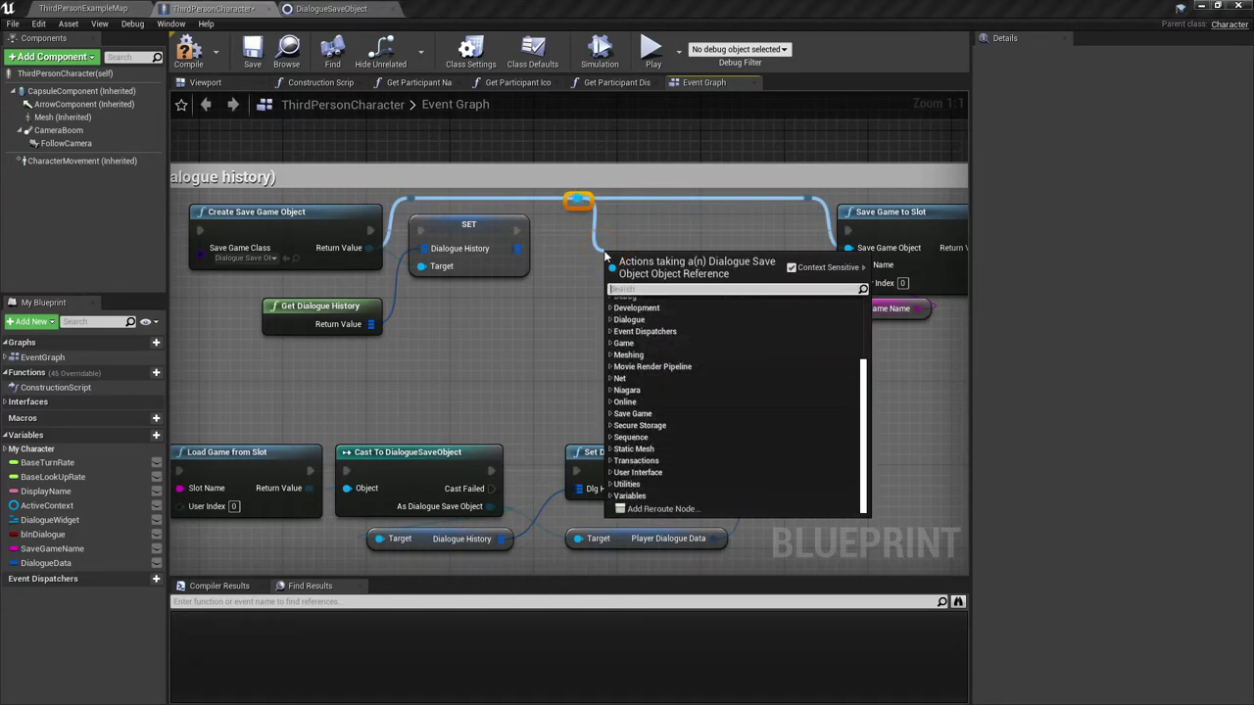
pyautogui.write('ialogue')
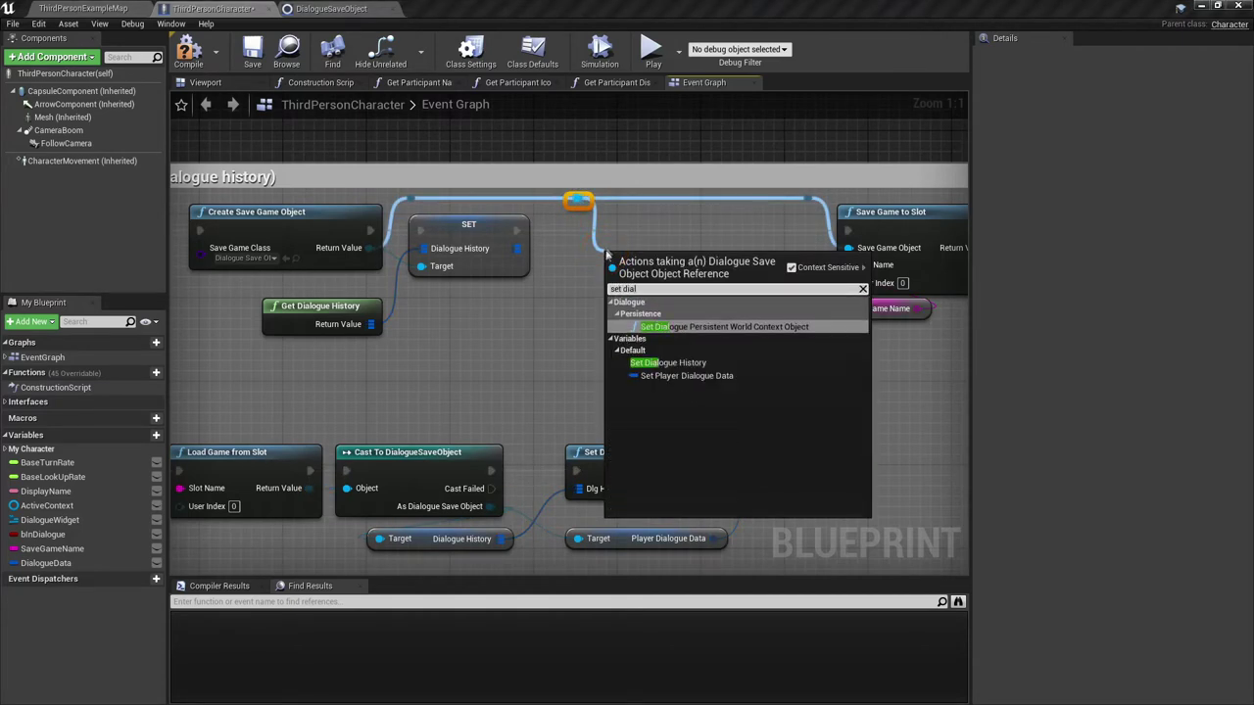
pyautogui.click(686, 368)
pyautogui.moveTo(624, 277)
pyautogui.mouseDown()
pyautogui.moveTo(516, 231)
pyautogui.moveTo(849, 231)
pyautogui.mouseUp()
pyautogui.moveTo(90, 560); pyautogui.dragTo(637, 251)
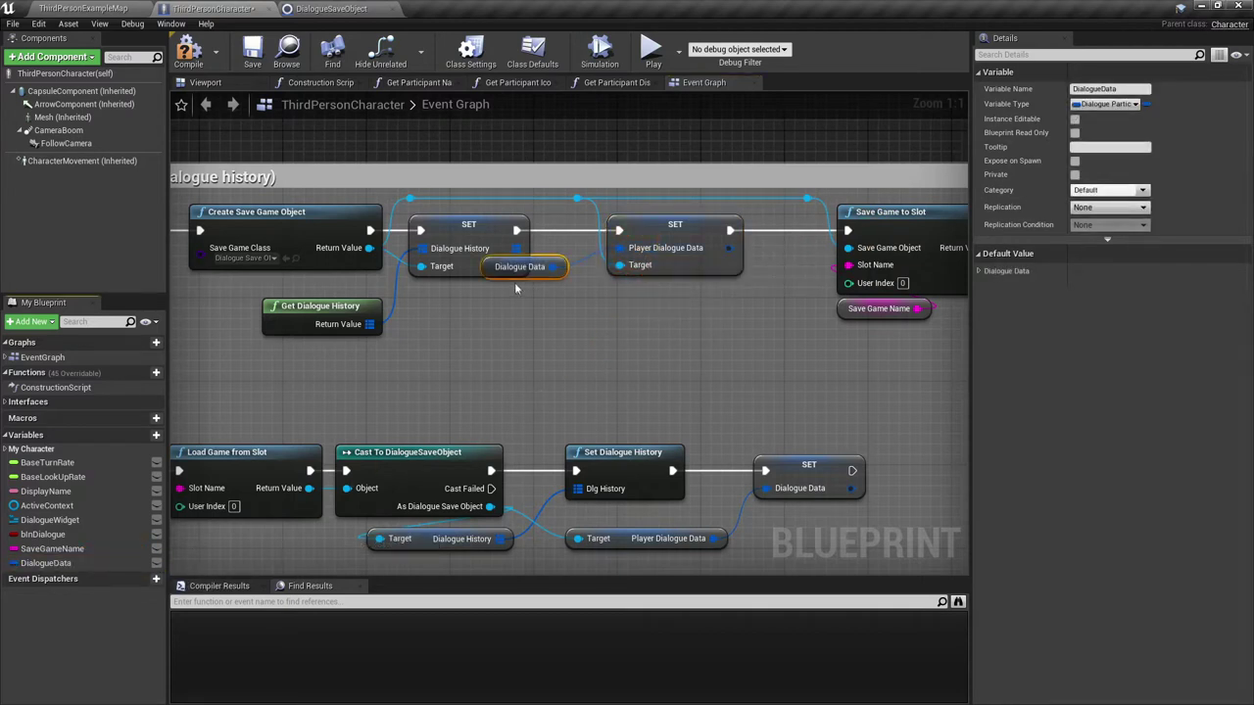
pyautogui.moveTo(530, 290); pyautogui.dragTo(647, 305)
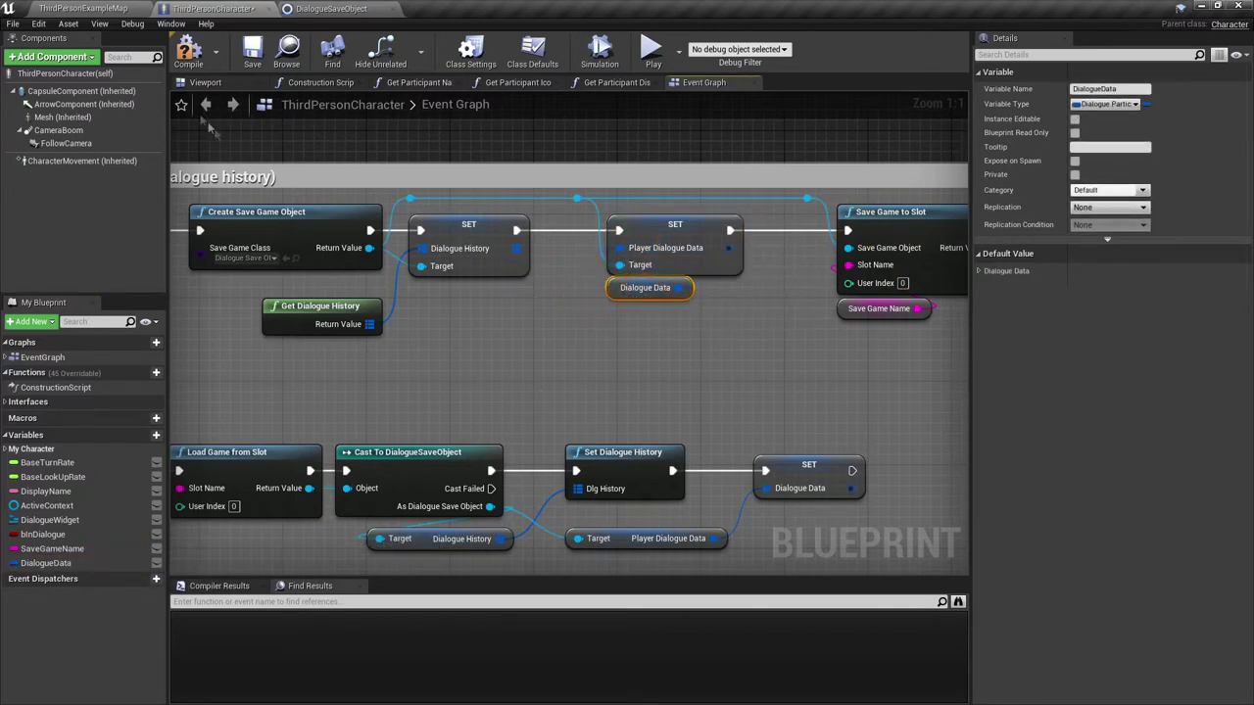
pyautogui.click(201, 61)
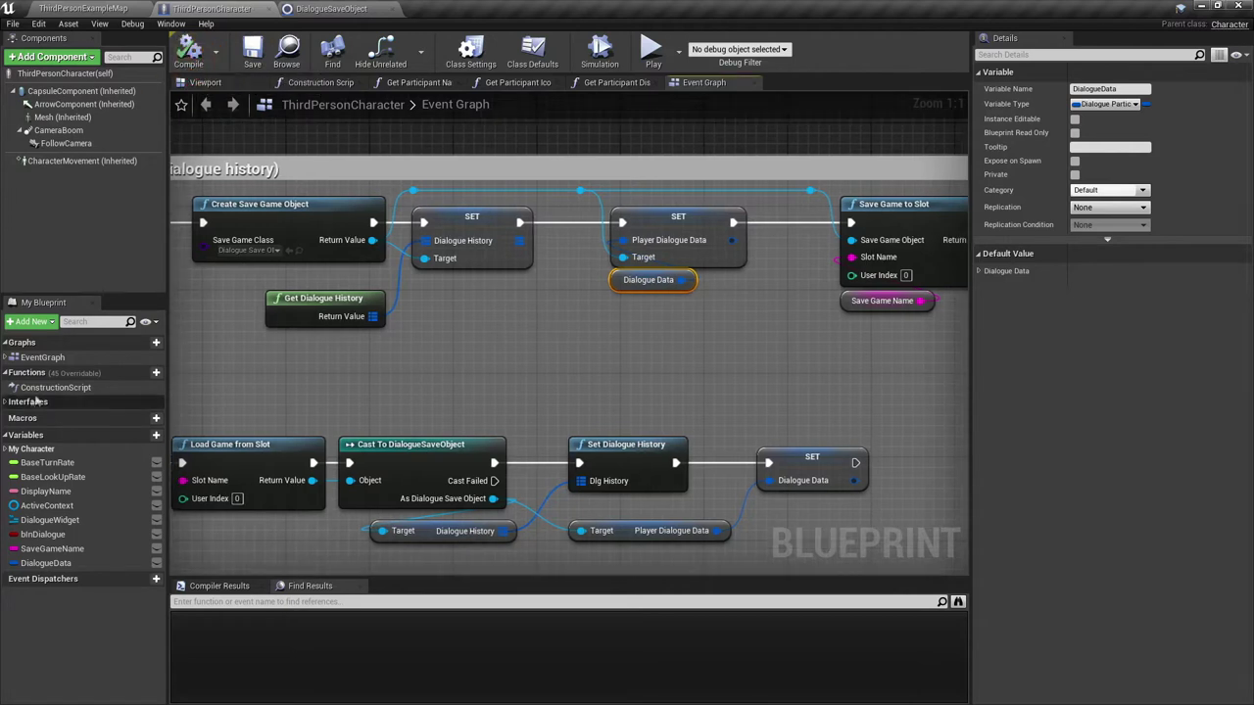
pyautogui.click(11, 405)
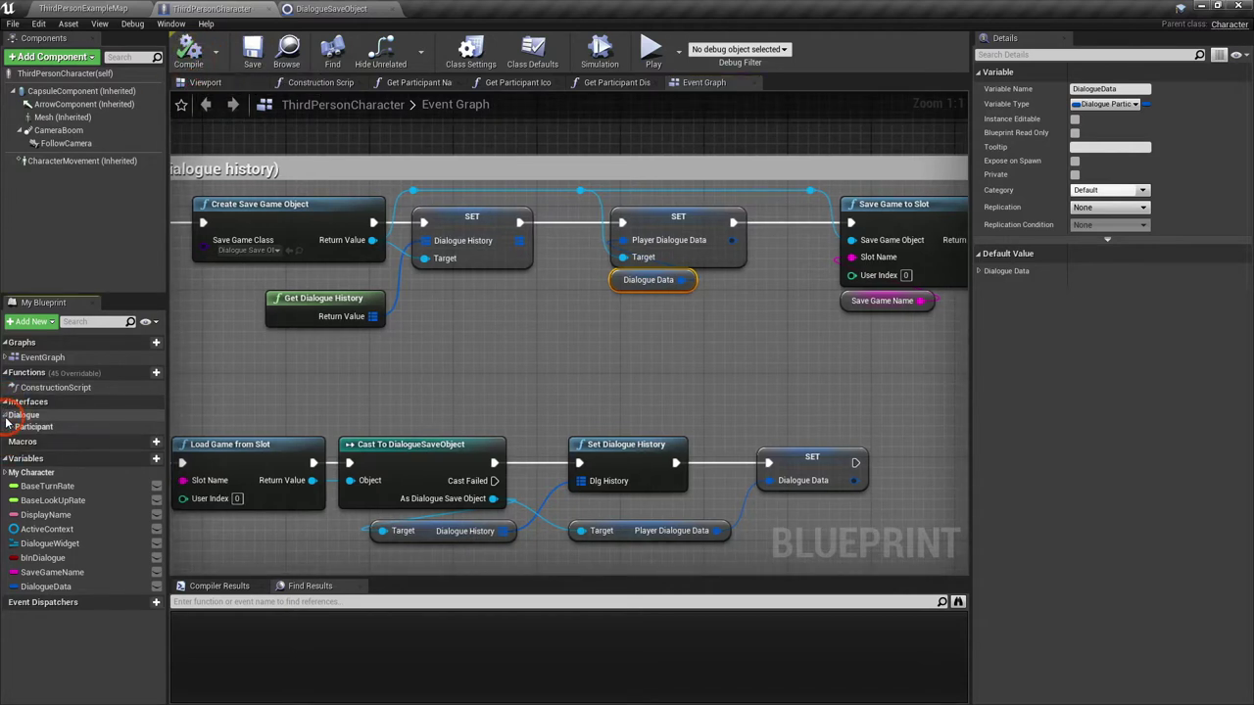
# Open the Get Name Value interface function and spread its entry and Return Node apart
pyautogui.click(12, 427)
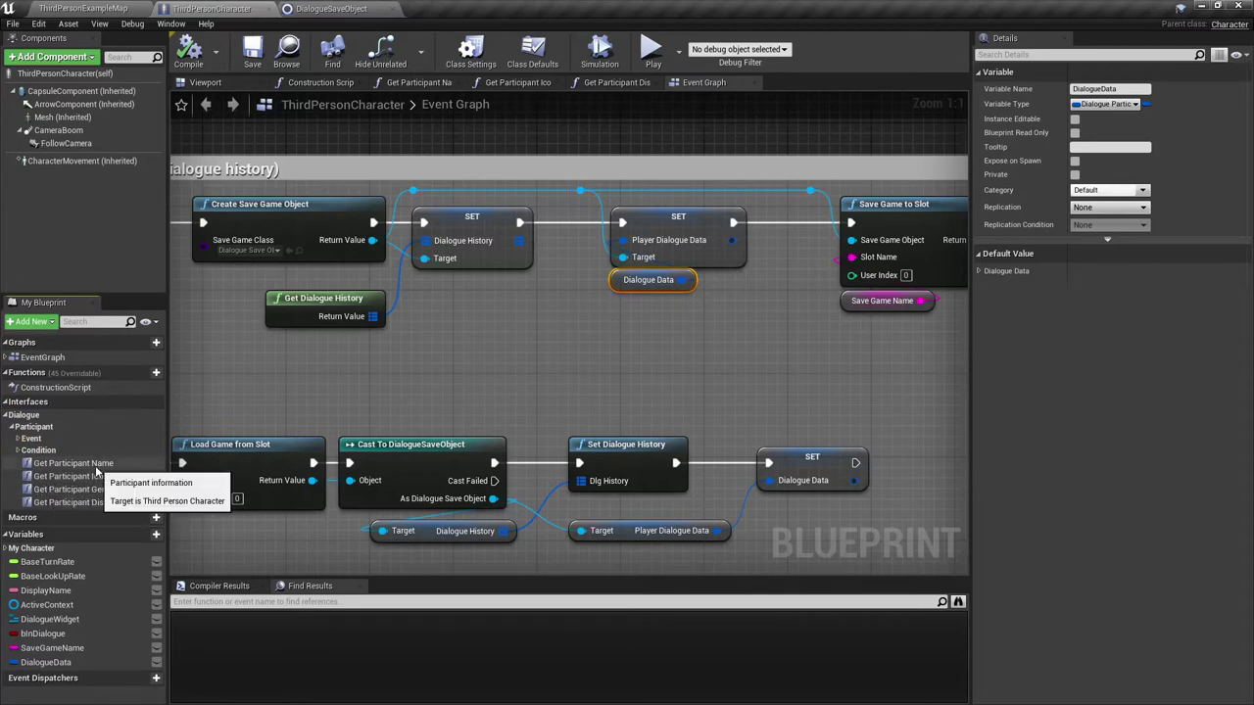
pyautogui.click(18, 439)
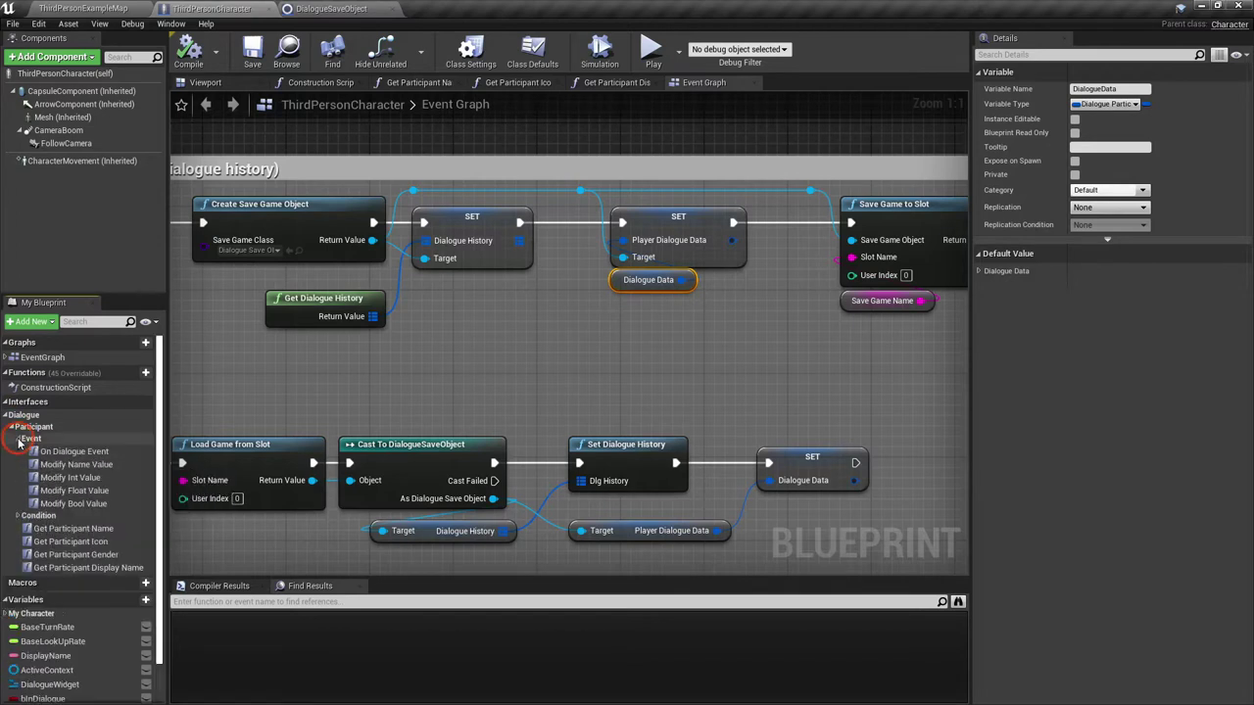
pyautogui.click(17, 516)
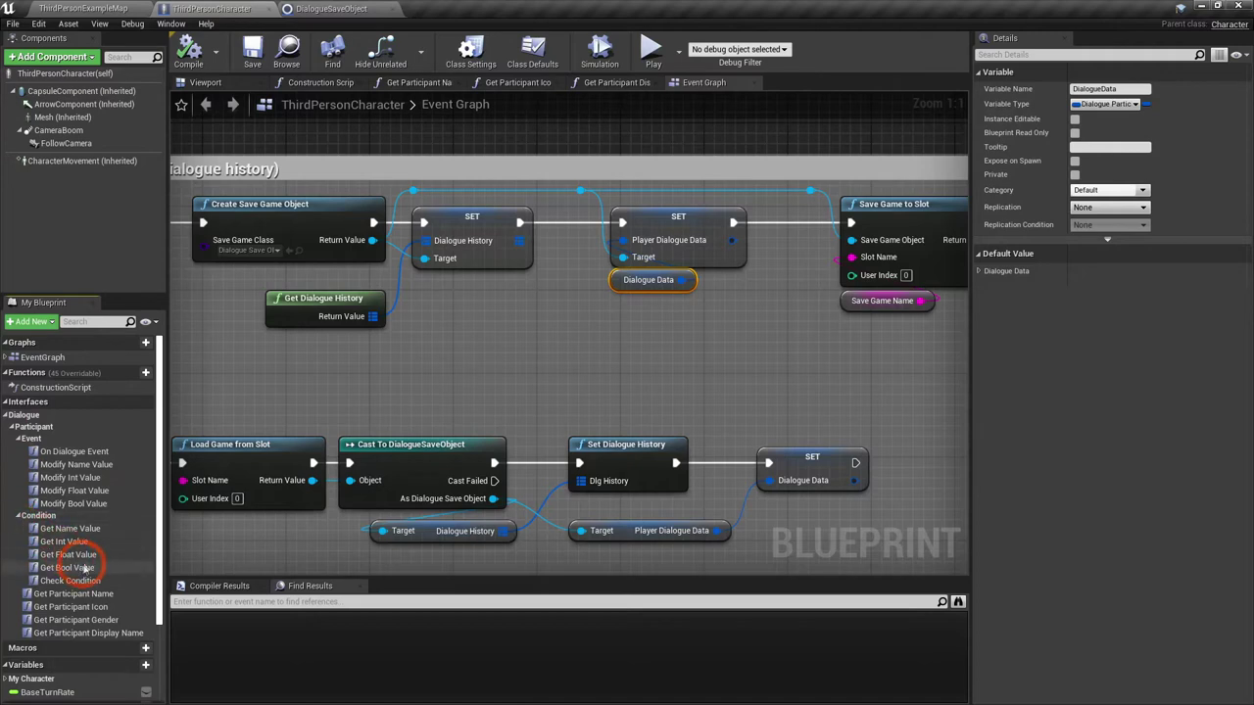
pyautogui.doubleClick(70, 528)
pyautogui.moveTo(594, 467); pyautogui.dragTo(412, 318, button='right')
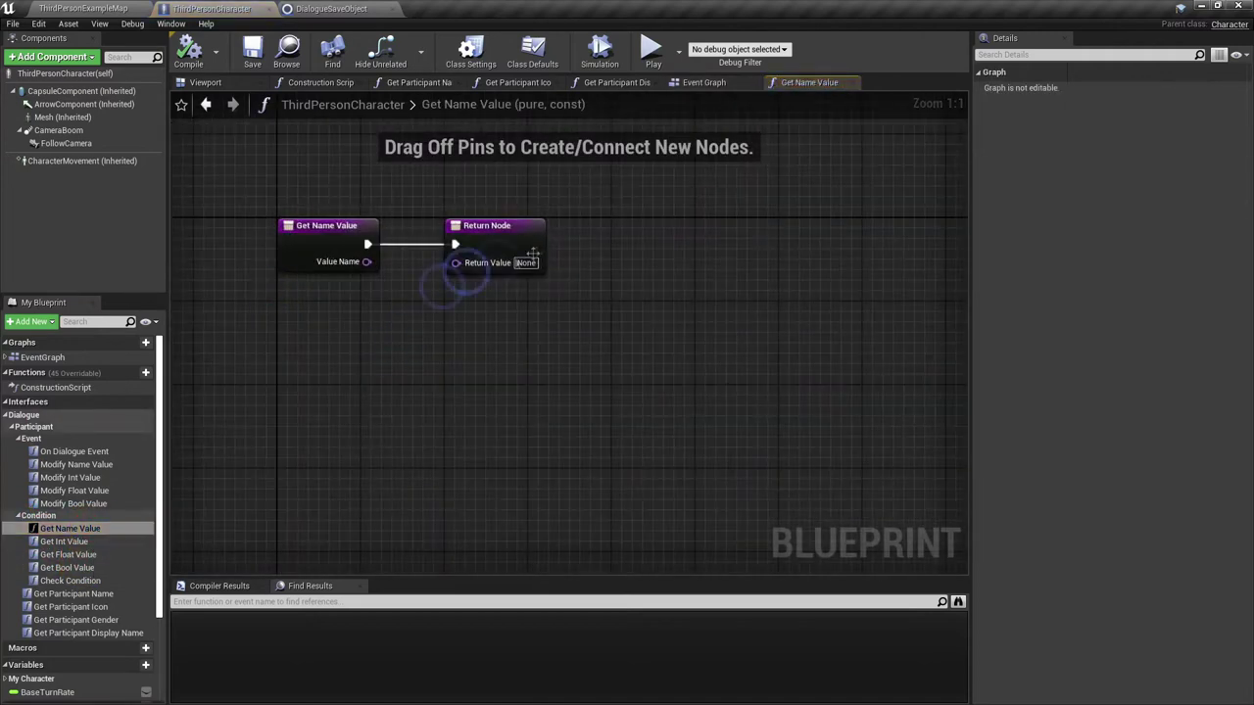
pyautogui.moveTo(490, 240); pyautogui.dragTo(725, 256)
pyautogui.moveTo(532, 299); pyautogui.dragTo(527, 345, button='right')
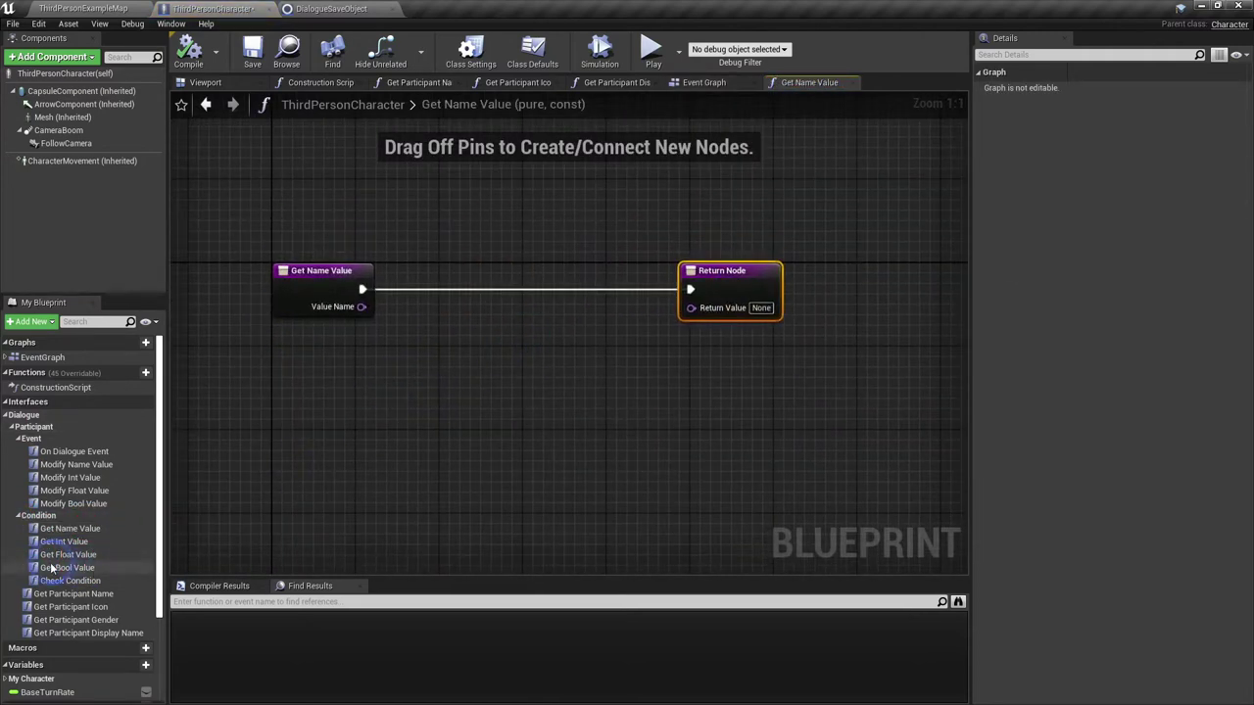
pyautogui.scroll(-3, 53, 566)
# Break the DialogueData getter and find Value Name in its Names map
pyautogui.moveTo(51, 662)
pyautogui.mouseDown()
pyautogui.moveTo(316, 386)
pyautogui.moveTo(417, 382)
pyautogui.mouseUp()
pyautogui.click(363, 392)
pyautogui.write('break')
pyautogui.click(470, 431)
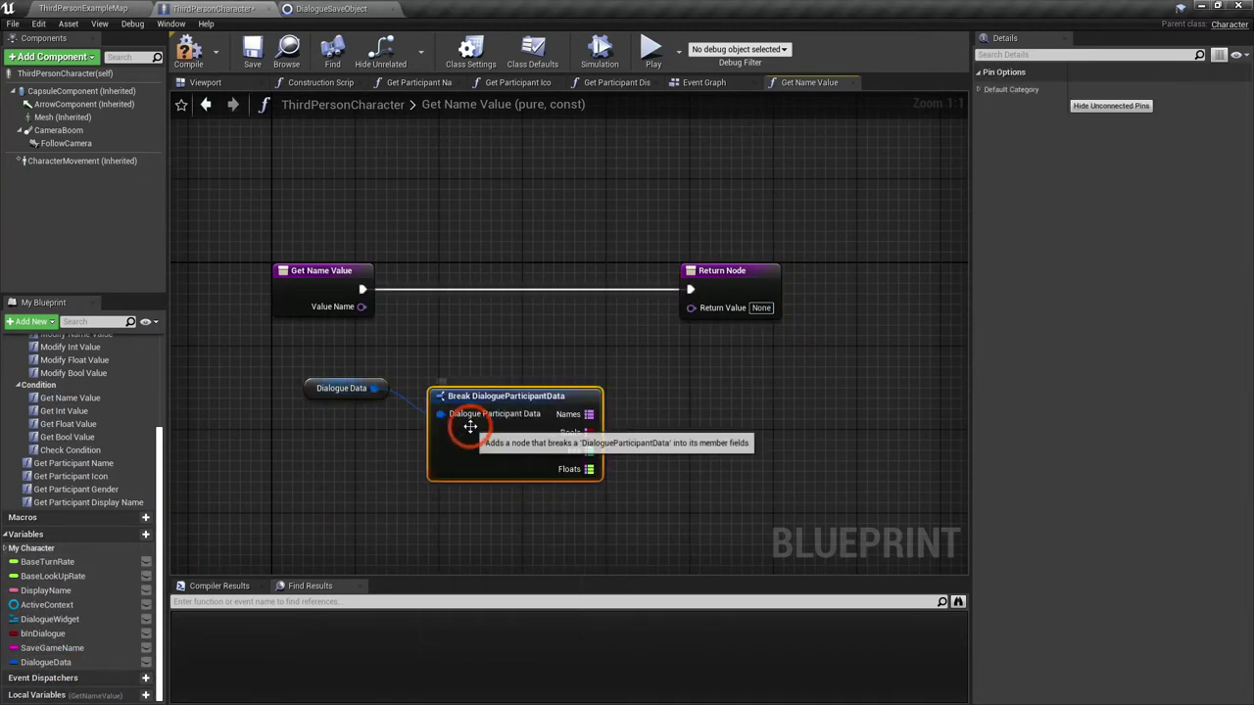
pyautogui.moveTo(470, 426); pyautogui.dragTo(350, 431)
pyautogui.moveTo(471, 424); pyautogui.dragTo(440, 425, button='right')
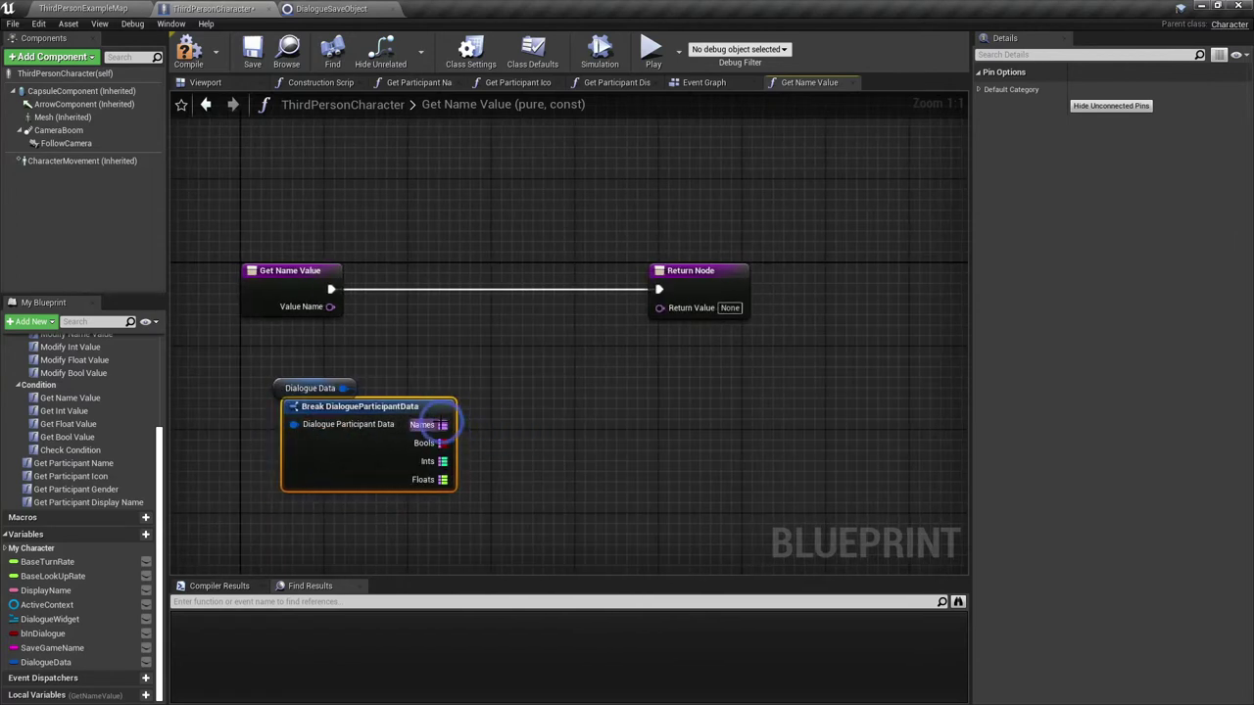
pyautogui.moveTo(442, 424); pyautogui.dragTo(487, 348)
pyautogui.write('find')
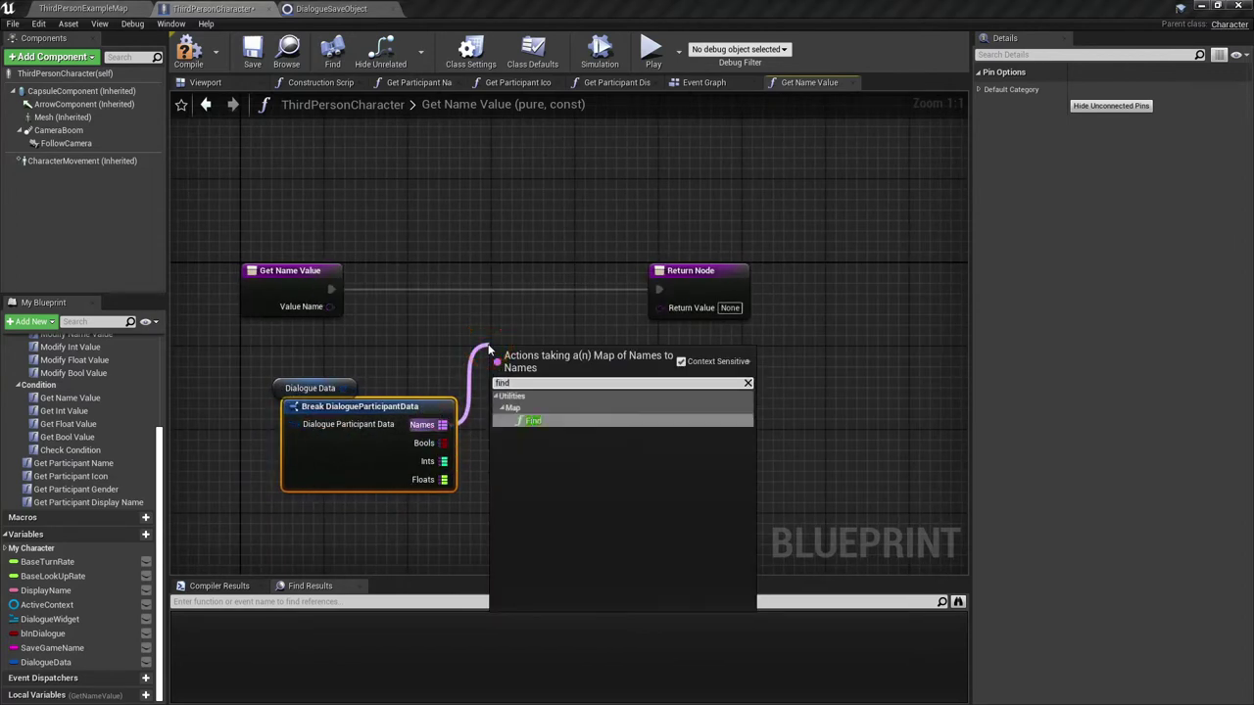
pyautogui.press('Return')
pyautogui.moveTo(331, 306)
pyautogui.mouseDown()
pyautogui.moveTo(502, 379)
pyautogui.moveTo(537, 414)
pyautogui.mouseUp()
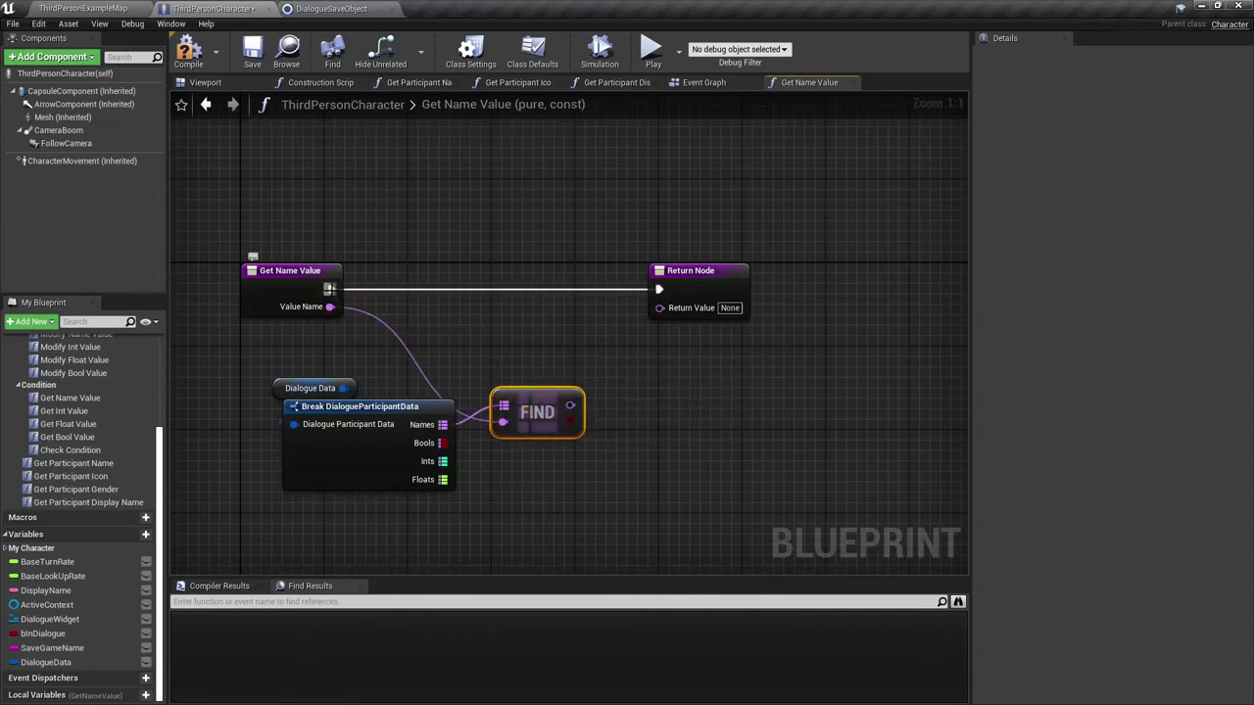
# Add a Branch after the function entry, driven by FIND's found result
pyautogui.moveTo(331, 290); pyautogui.dragTo(402, 292)
pyautogui.write('bra')
pyautogui.click(465, 555)
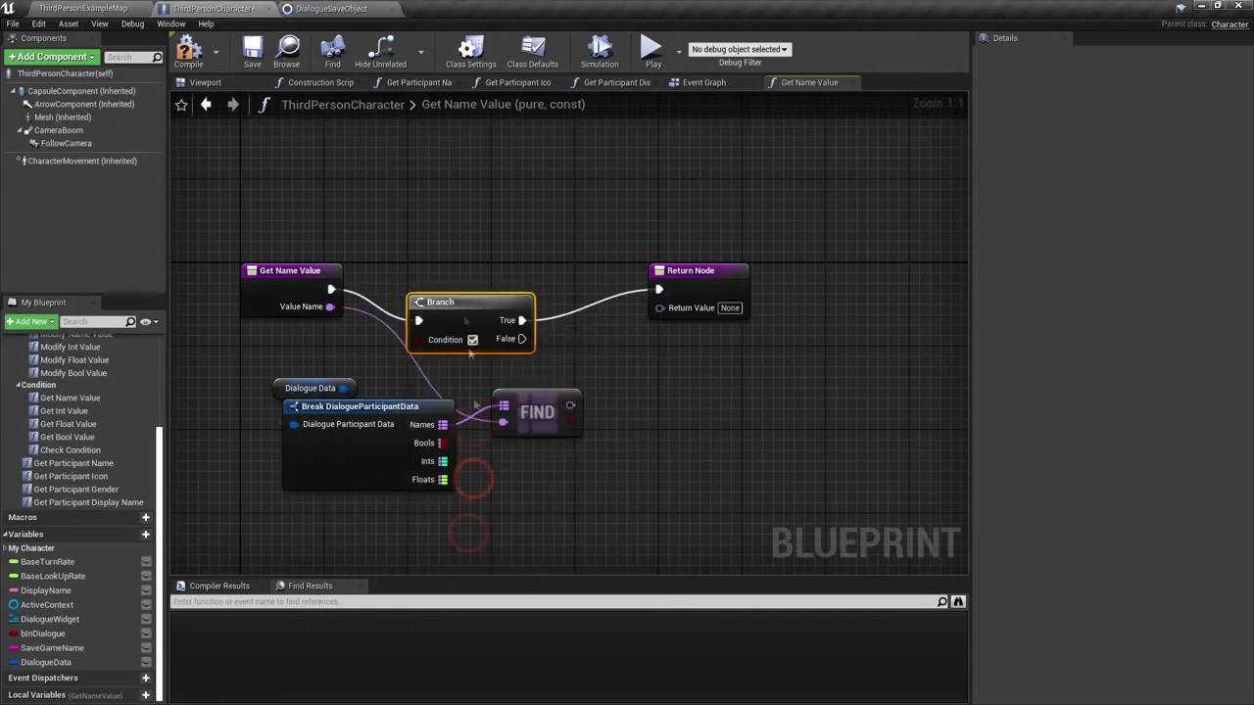
pyautogui.moveTo(503, 300); pyautogui.dragTo(503, 271)
pyautogui.moveTo(570, 419); pyautogui.dragTo(508, 312)
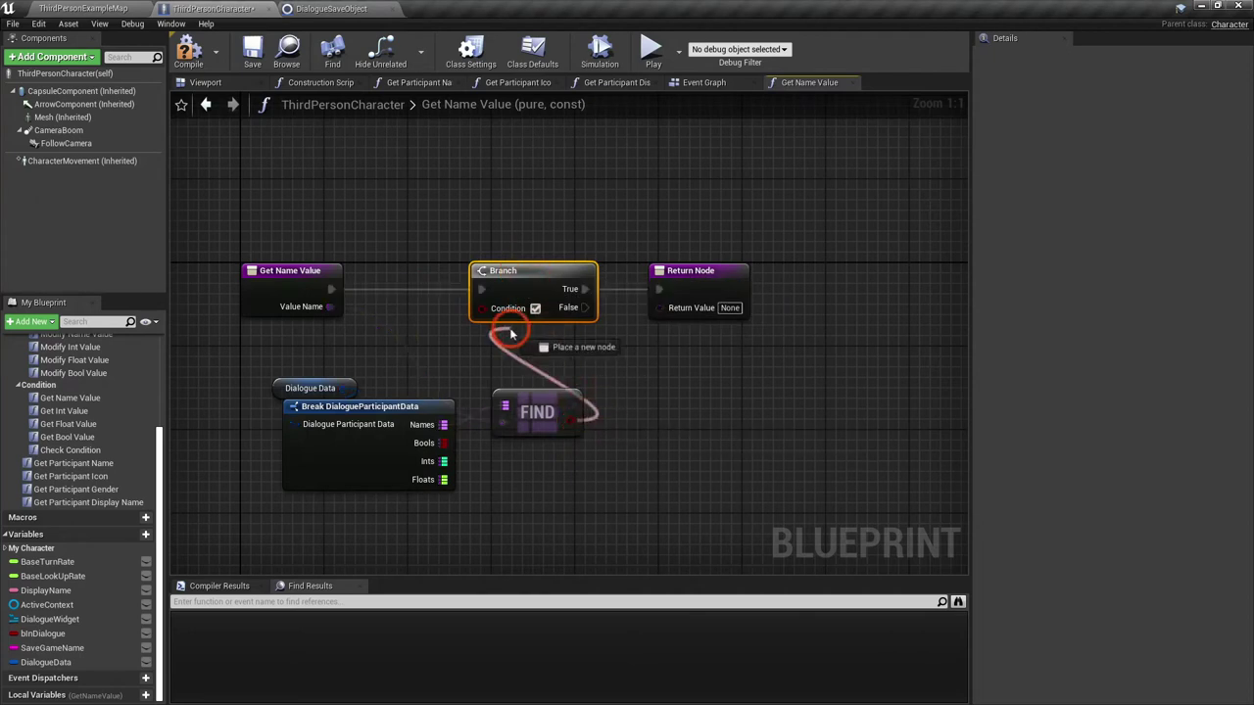
pyautogui.moveTo(719, 291); pyautogui.dragTo(866, 292)
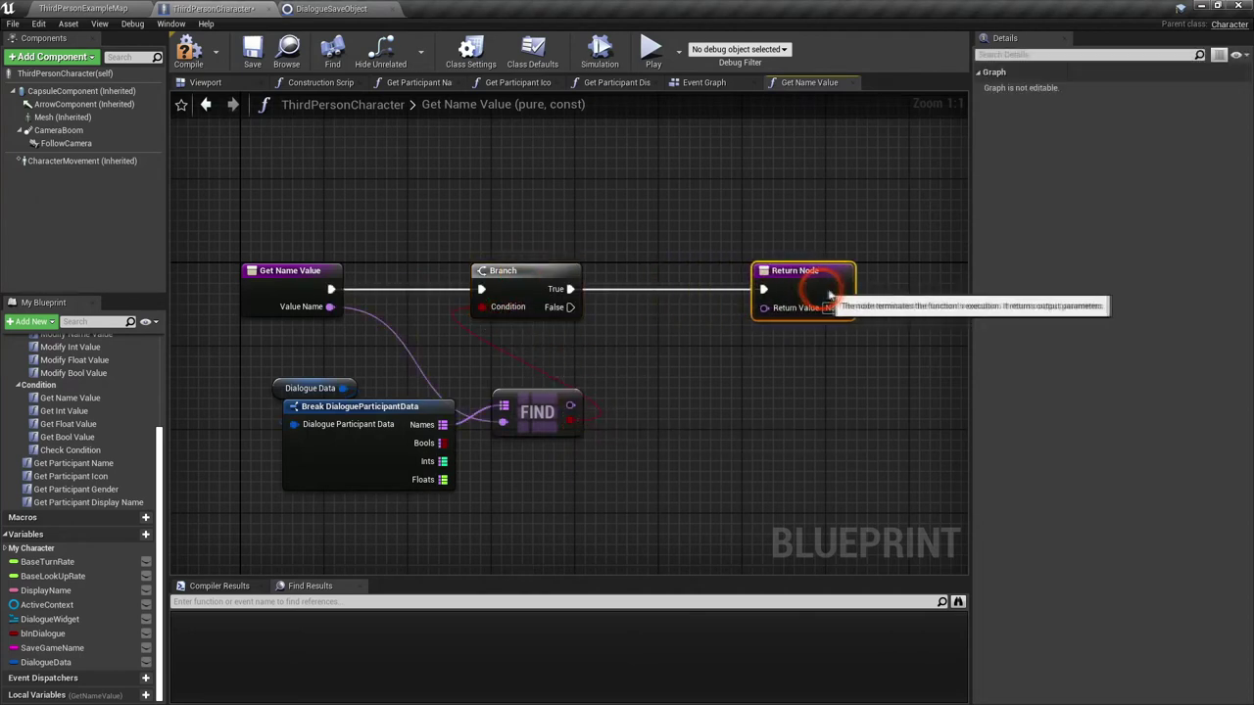
pyautogui.moveTo(532, 283); pyautogui.dragTo(679, 284)
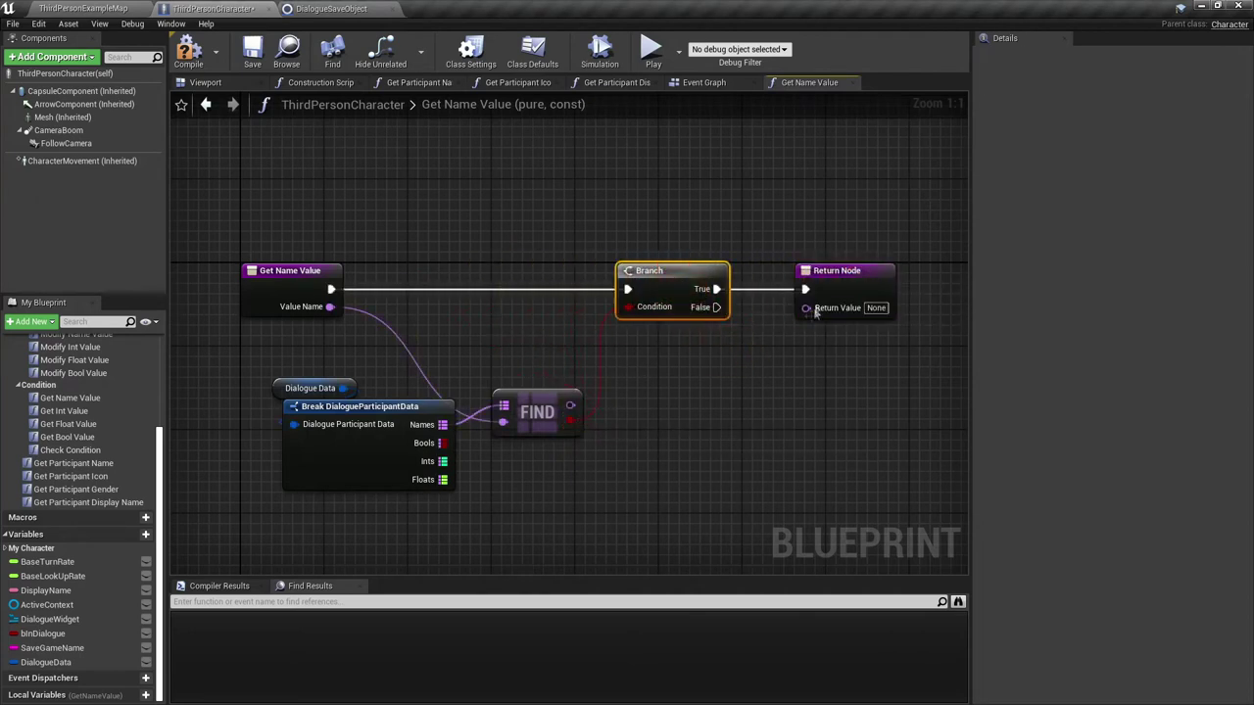
# Duplicate the Return Node for the False path and return the found name on True
pyautogui.click(813, 284)
pyautogui.hotkey('ctrl', 'c')
pyautogui.hotkey('ctrl', 'v')
pyautogui.moveTo(717, 307)
pyautogui.mouseDown()
pyautogui.moveTo(773, 415)
pyautogui.moveTo(840, 401)
pyautogui.mouseUp()
pyautogui.moveTo(570, 405); pyautogui.dragTo(806, 306)
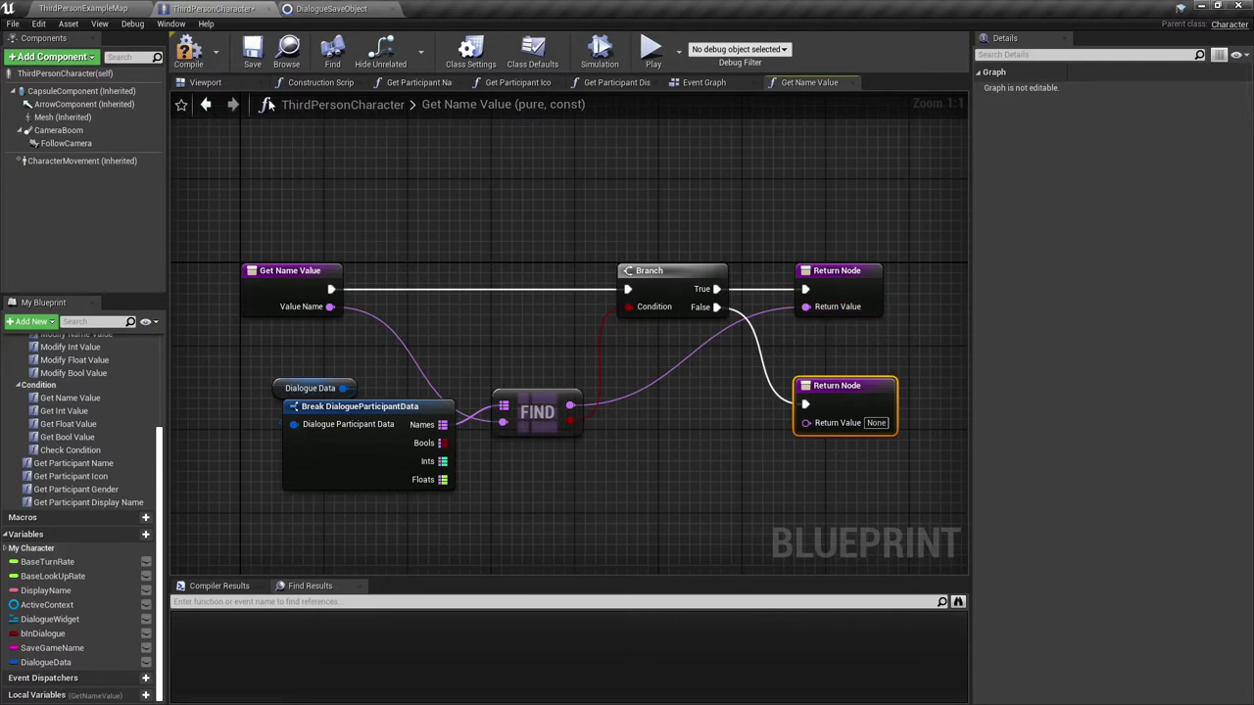
pyautogui.scroll(3, 91, 464)
pyautogui.doubleClick(76, 397)
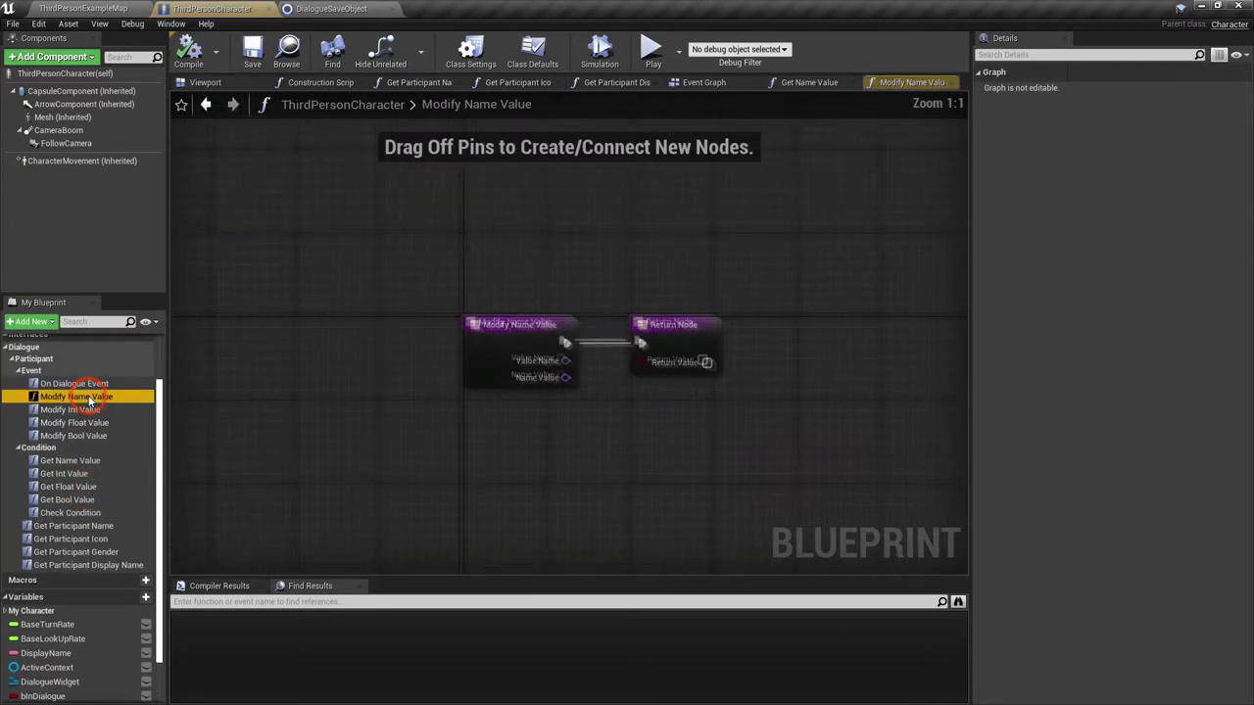
# In Modify Name Value, get DialogueData and break it into its maps
pyautogui.moveTo(490, 267); pyautogui.dragTo(860, 267)
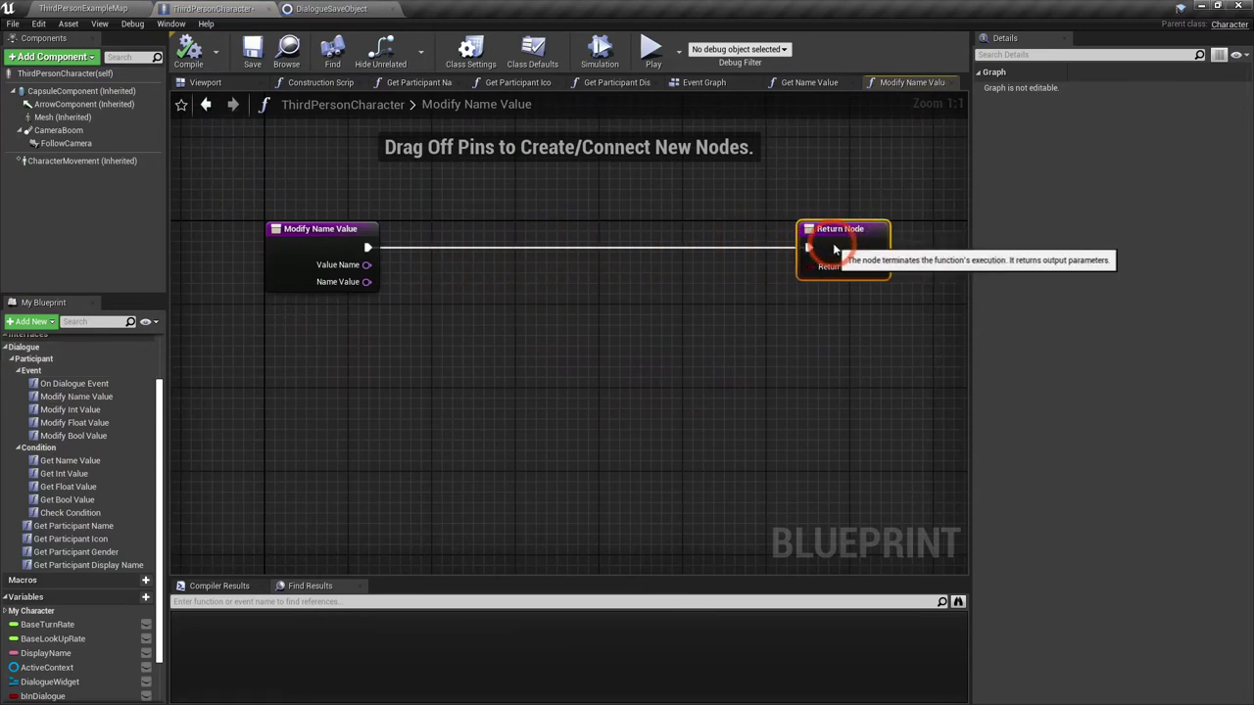
pyautogui.moveTo(370, 347); pyautogui.dragTo(345, 387, button='right')
pyautogui.scroll(-3, 96, 530)
pyautogui.moveTo(44, 662)
pyautogui.mouseDown()
pyautogui.moveTo(260, 424)
pyautogui.moveTo(409, 408)
pyautogui.mouseUp()
pyautogui.click(314, 428)
pyautogui.write('break')
pyautogui.click(460, 458)
pyautogui.moveTo(459, 441)
pyautogui.mouseDown()
pyautogui.moveTo(321, 476)
pyautogui.moveTo(490, 346)
pyautogui.mouseUp()
# Add Name Value under Value Name to the Names map, chain it to the Return Node, and save
pyautogui.write('add')
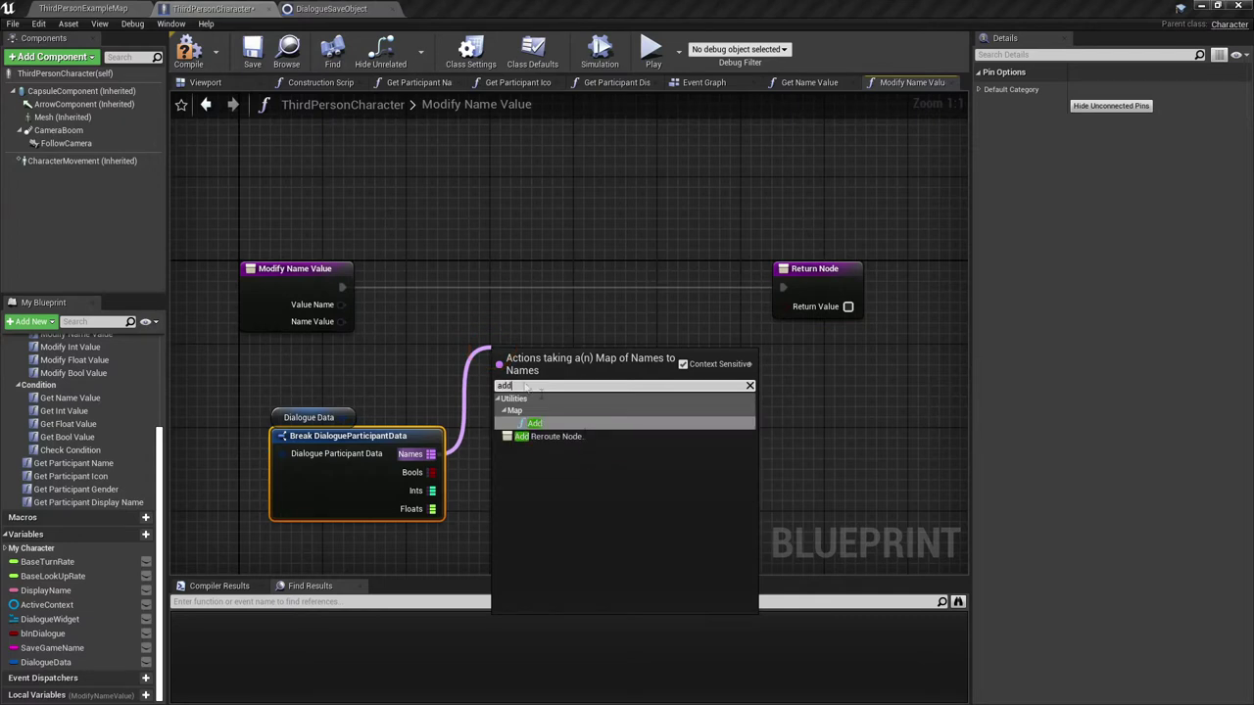
pyautogui.press('Return')
pyautogui.moveTo(500, 360); pyautogui.dragTo(342, 288)
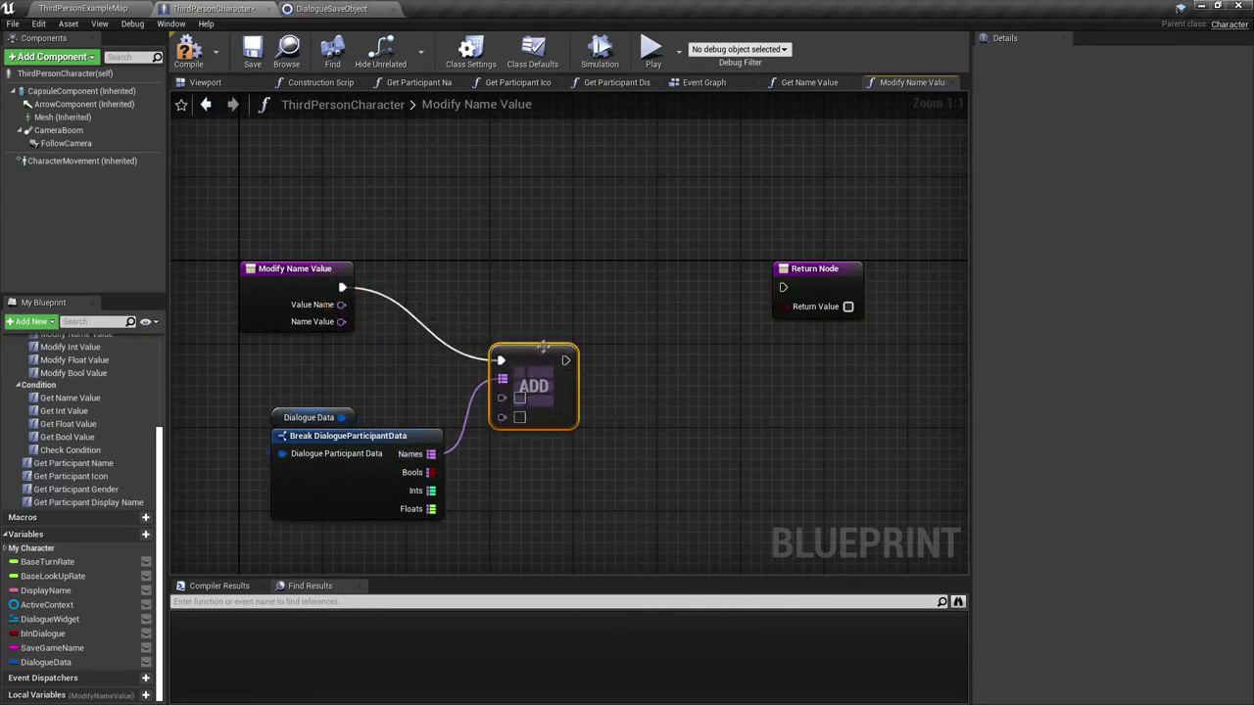
pyautogui.moveTo(534, 387); pyautogui.dragTo(534, 314)
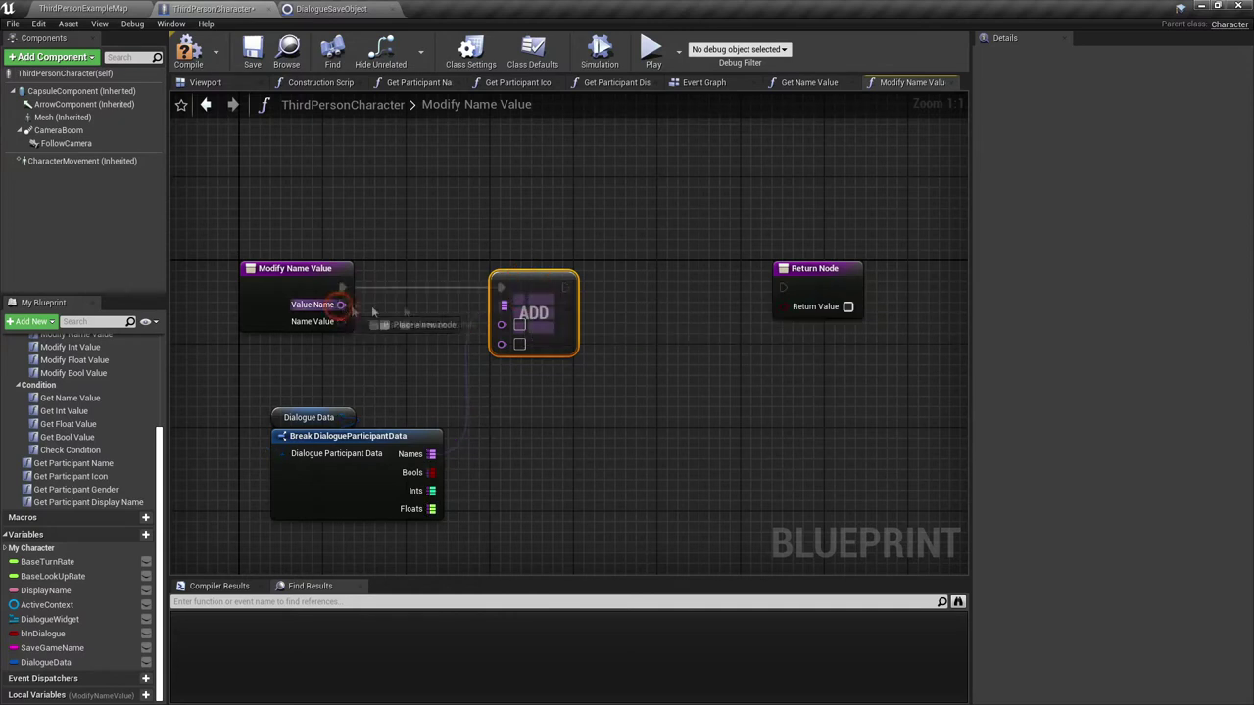
pyautogui.moveTo(372, 311); pyautogui.dragTo(501, 322)
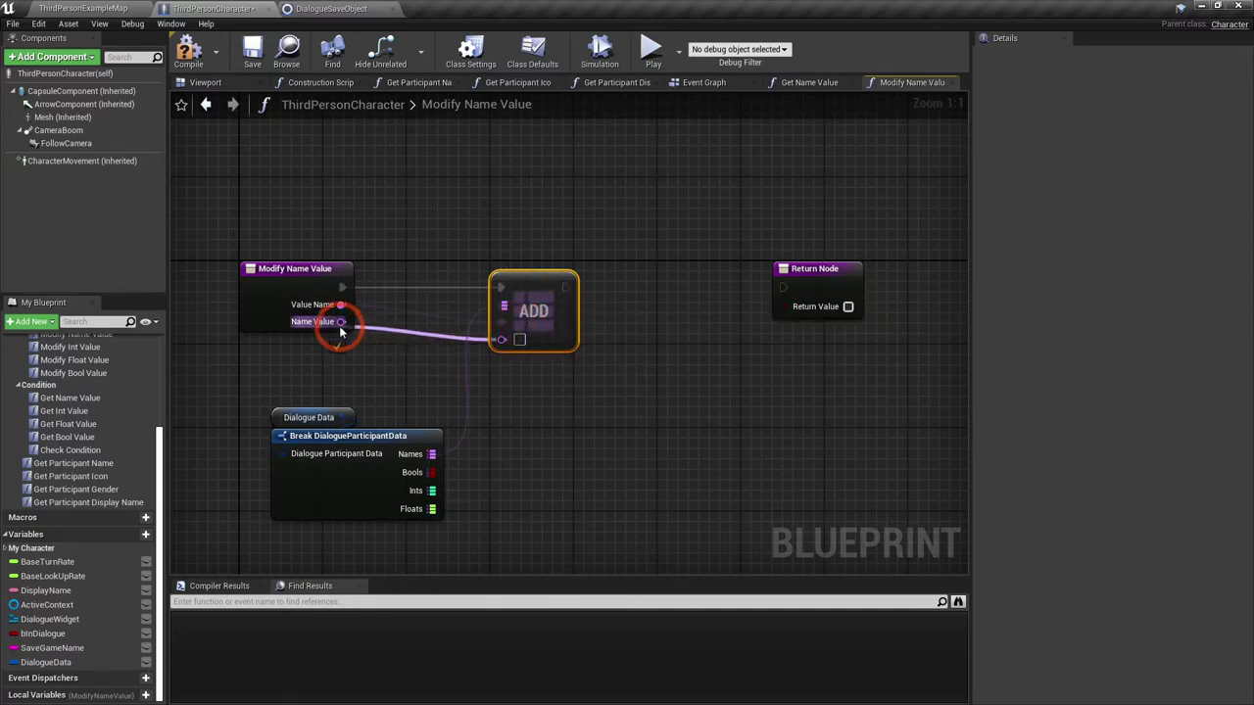
pyautogui.moveTo(340, 333); pyautogui.dragTo(502, 339)
pyautogui.moveTo(566, 287); pyautogui.dragTo(585, 291)
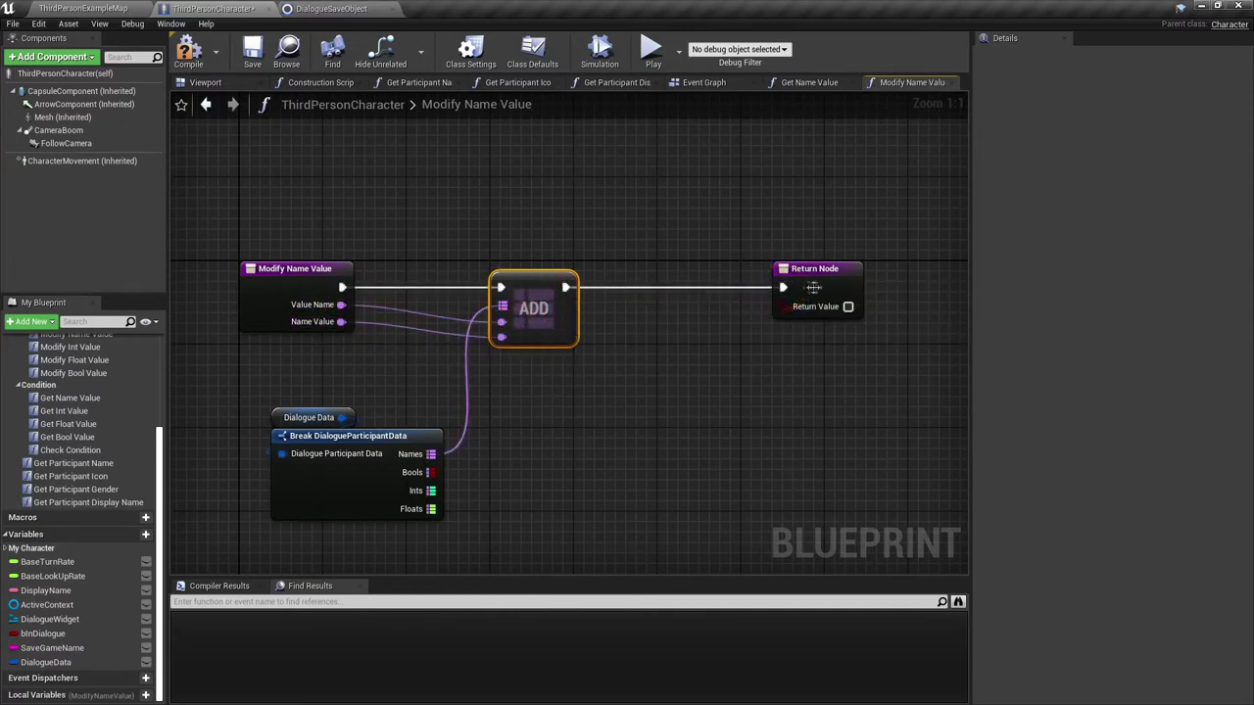
pyautogui.moveTo(804, 286); pyautogui.dragTo(634, 287)
pyautogui.click(253, 73)
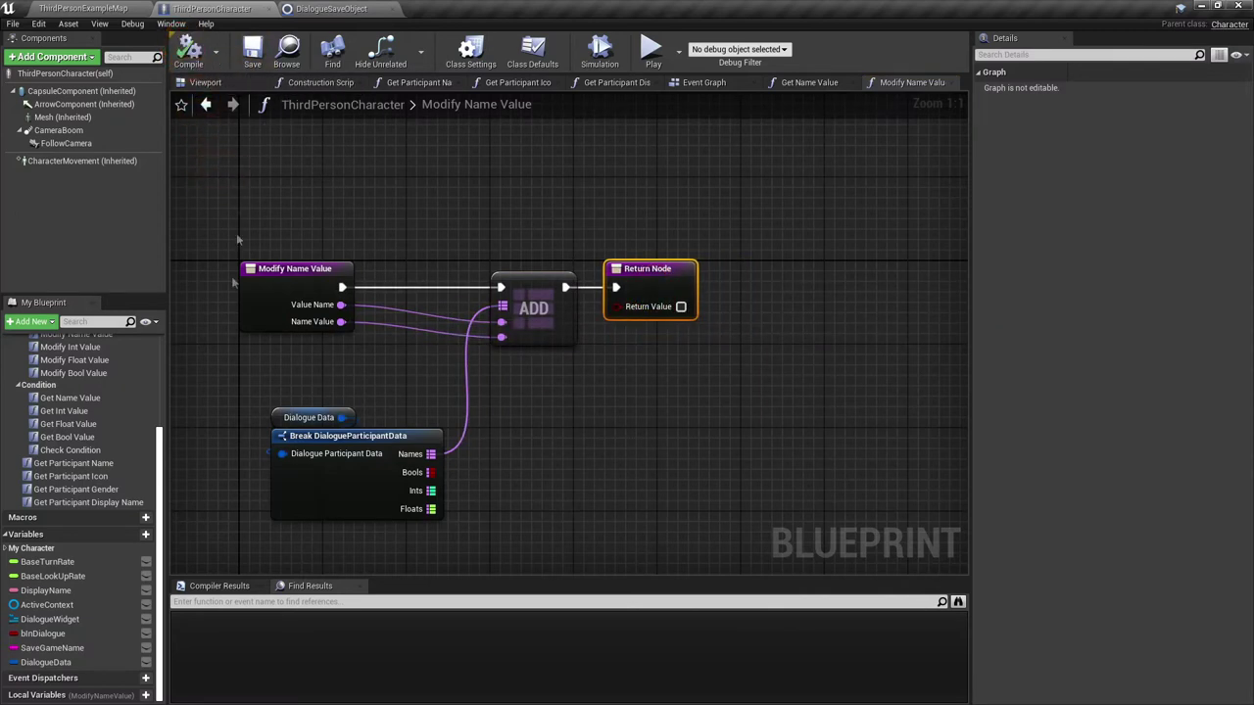
pyautogui.scroll(3, 114, 441)
pyautogui.doubleClick(63, 474)
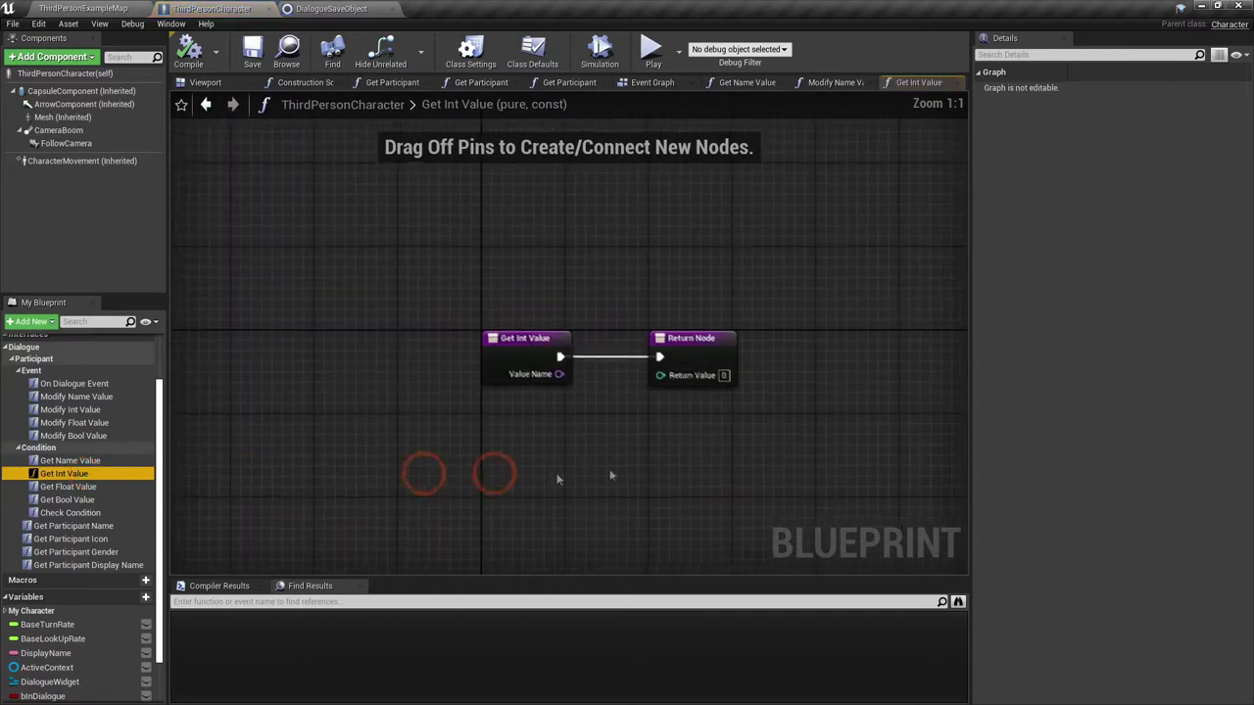
# Add a DialogueData getter to Get Int Value and break it into a DialogueParticipantData node
pyautogui.moveTo(470, 280); pyautogui.dragTo(681, 280)
pyautogui.click(156, 518)
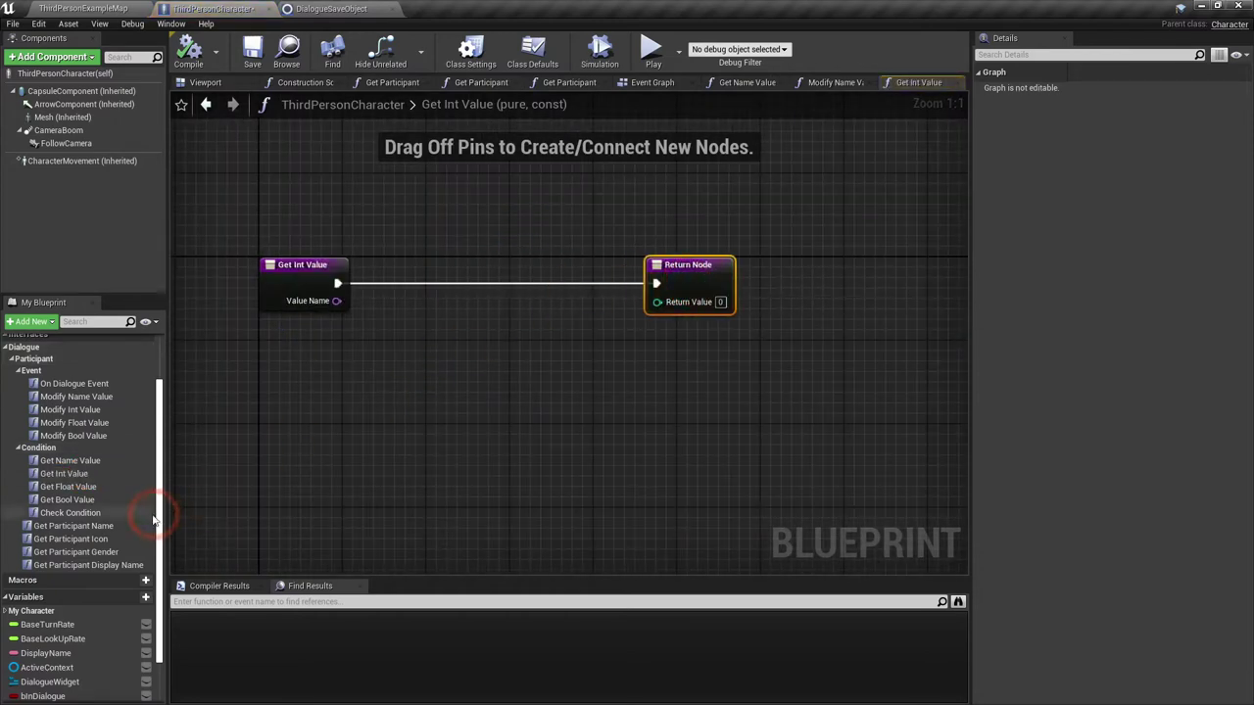
pyautogui.moveTo(155, 519); pyautogui.dragTo(110, 604)
pyautogui.moveTo(95, 667); pyautogui.dragTo(266, 382)
pyautogui.click(300, 394)
pyautogui.moveTo(341, 393); pyautogui.dragTo(333, 425)
pyautogui.write('break')
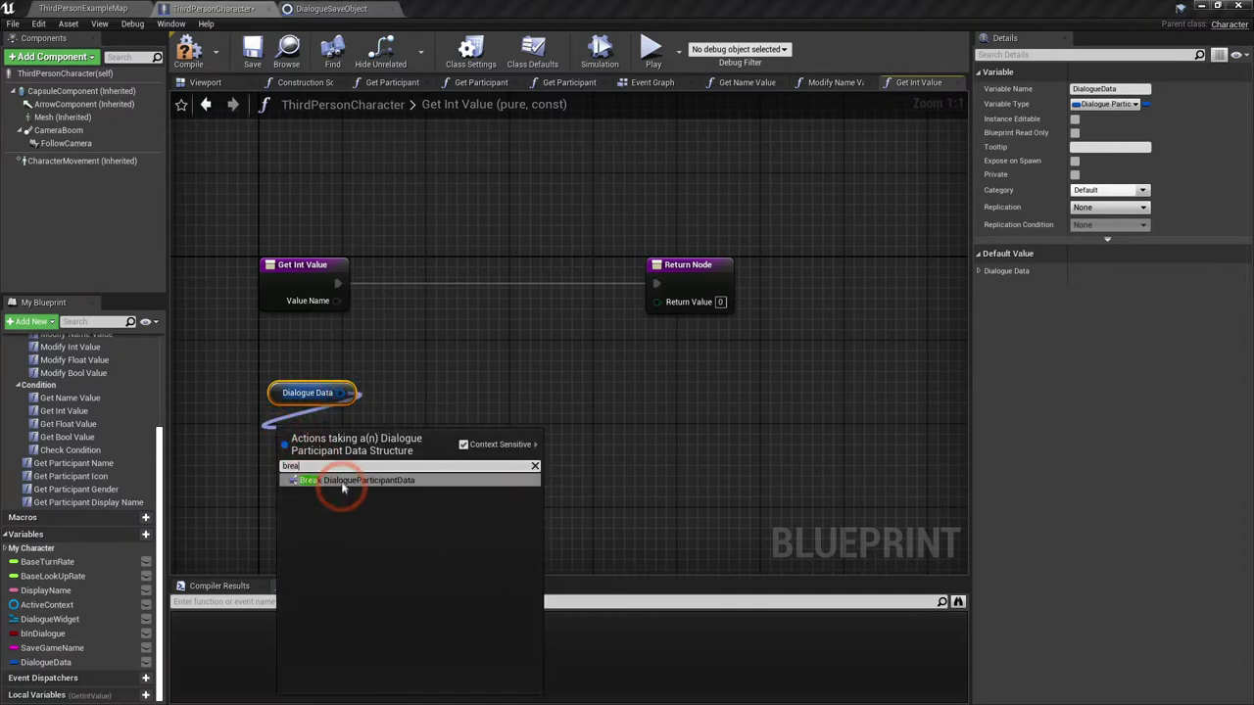
pyautogui.click(337, 478)
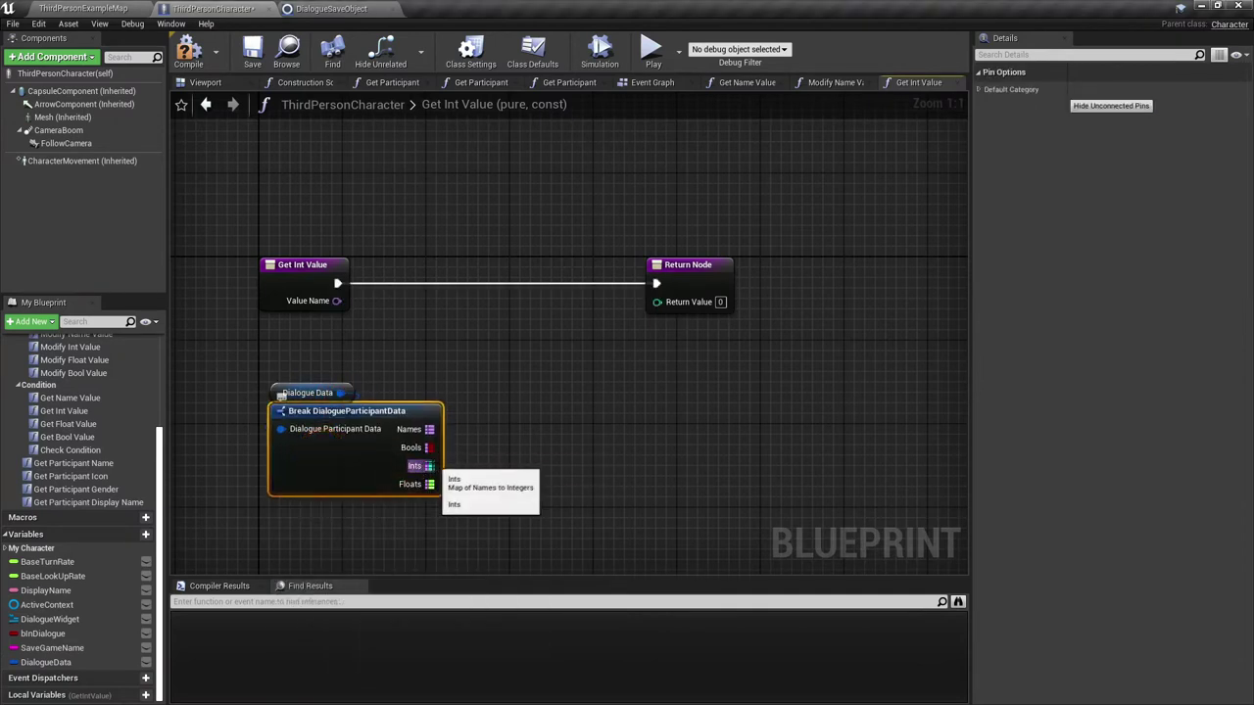
# Find Value Name in the Ints map, branch on found, and return the found integer on True
pyautogui.moveTo(429, 466); pyautogui.dragTo(482, 345)
pyautogui.write('find')
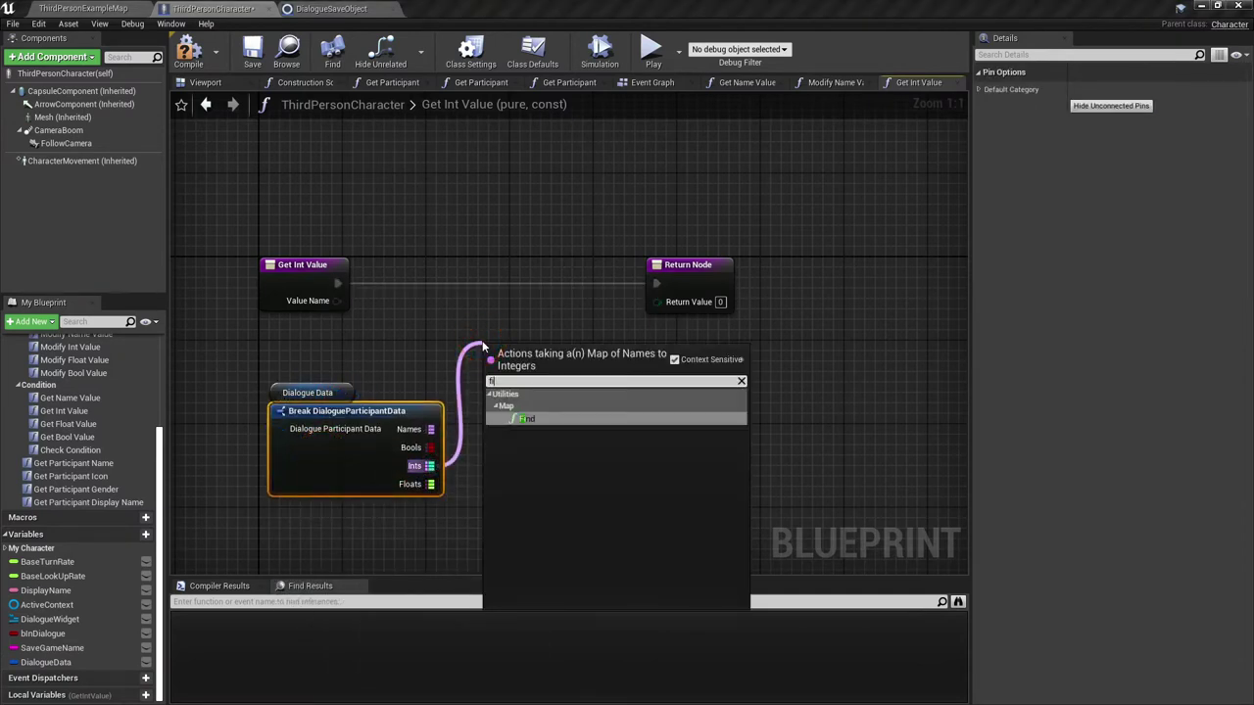
pyautogui.press('Return')
pyautogui.moveTo(336, 301)
pyautogui.mouseDown()
pyautogui.moveTo(497, 372)
pyautogui.moveTo(492, 395)
pyautogui.moveTo(512, 315)
pyautogui.mouseUp()
pyautogui.click(470, 256)
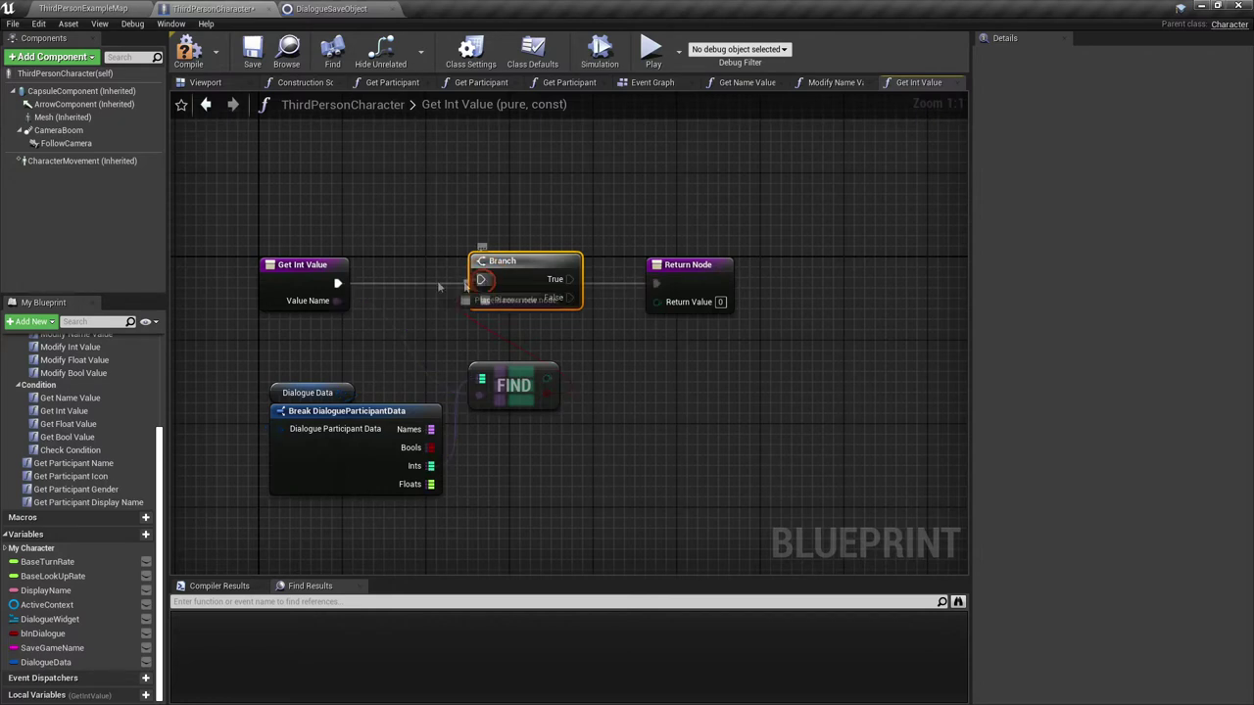
pyautogui.moveTo(568, 279); pyautogui.dragTo(657, 283)
pyautogui.moveTo(546, 378); pyautogui.dragTo(690, 308)
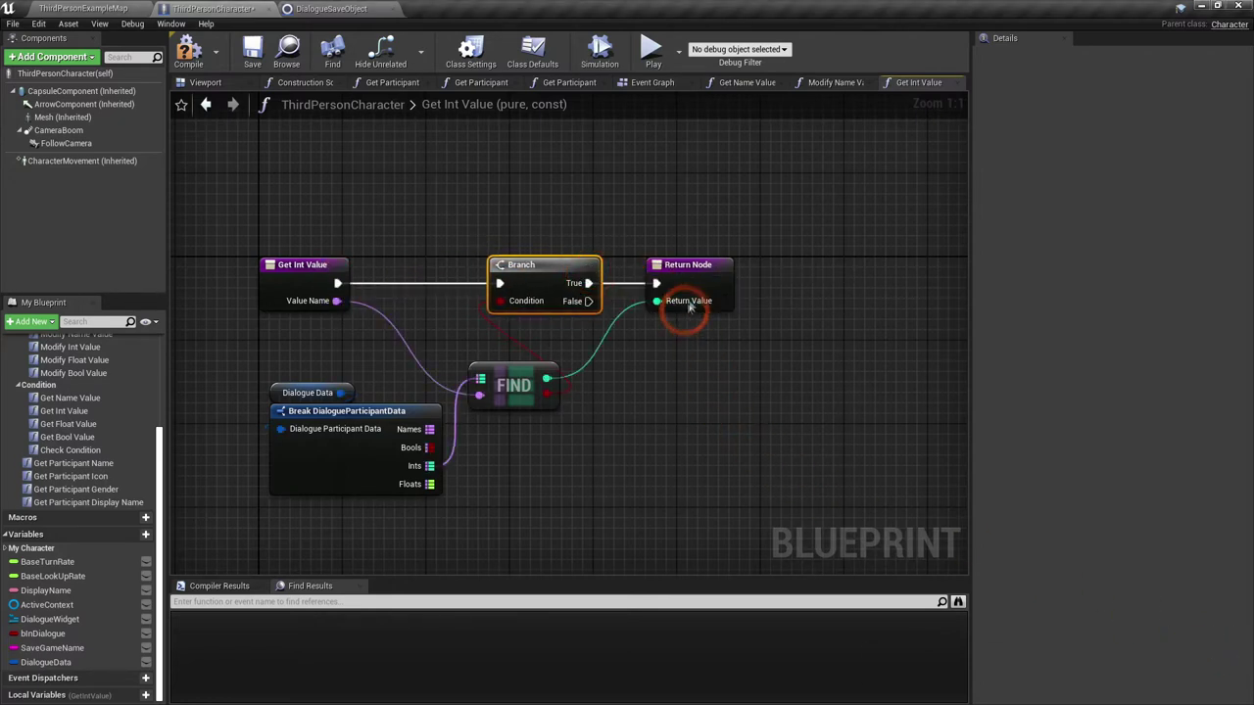
# Duplicate the Return Node and route the False branch into it to return 0
pyautogui.click(691, 309)
pyautogui.hotkey('ctrl', 'c')
pyautogui.hotkey('ctrl', 'v')
pyautogui.moveTo(588, 300); pyautogui.dragTo(658, 370)
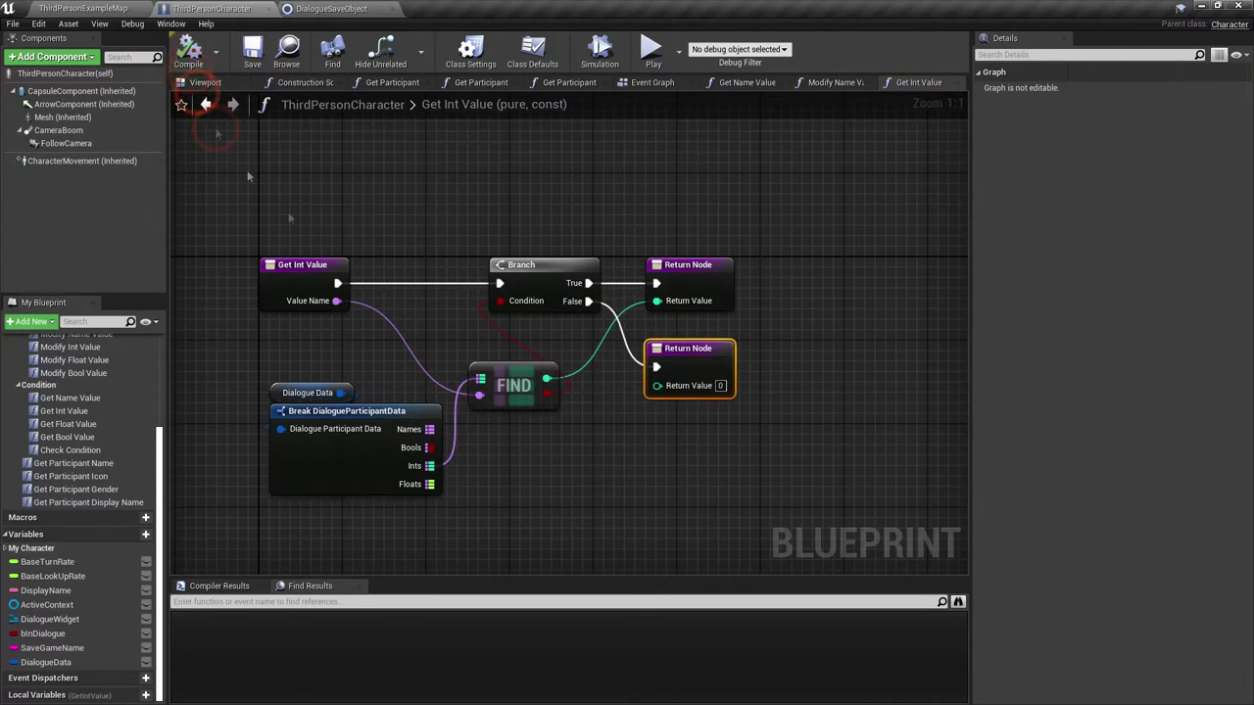
# Open the Modify Int Value function graph and move its Return Node far right
pyautogui.doubleClick(69, 410)
pyautogui.moveTo(548, 257); pyautogui.dragTo(847, 255)
pyautogui.click(537, 325)
pyautogui.moveTo(537, 355); pyautogui.dragTo(567, 385, button='right')
pyautogui.scroll(-2, 15, 562)
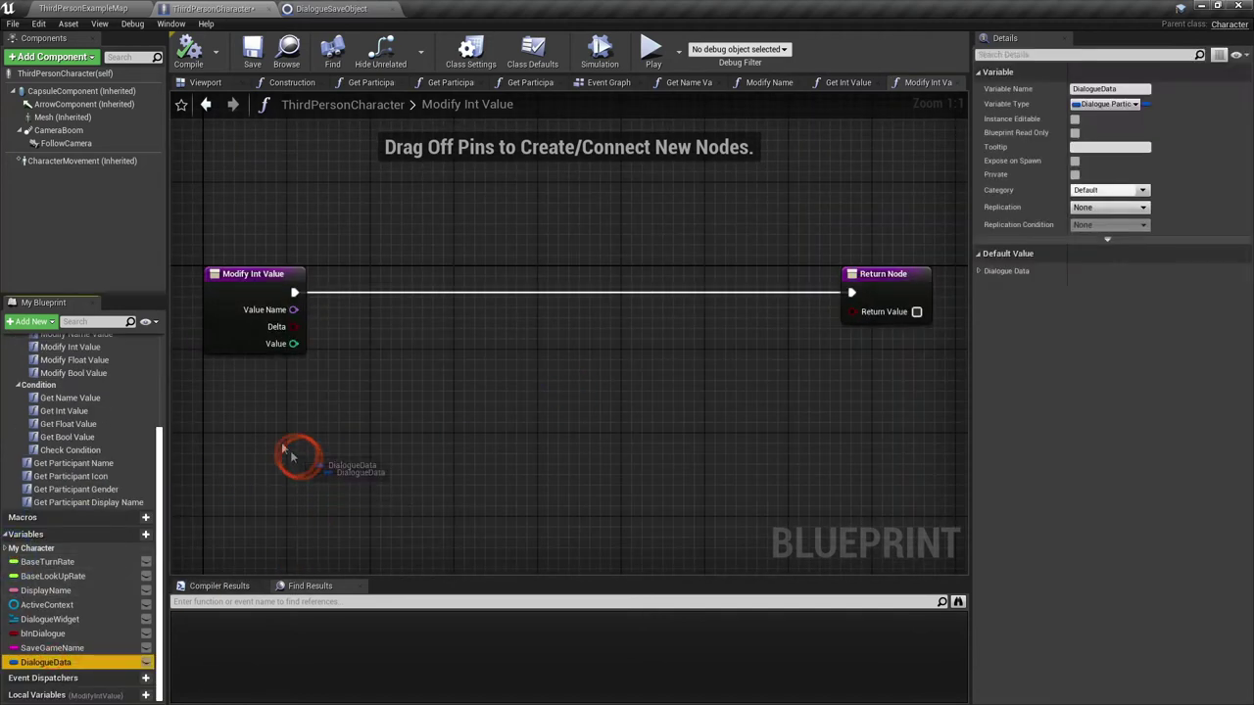
# Break a DialogueData getter and add an Ints map Add node after the function entry
pyautogui.moveTo(53, 664)
pyautogui.keyDown('ctrl'); pyautogui.mouseDown()
pyautogui.moveTo(294, 433)
pyautogui.moveTo(284, 458)
pyautogui.mouseUp(); pyautogui.keyUp('ctrl')
pyautogui.write('brea')
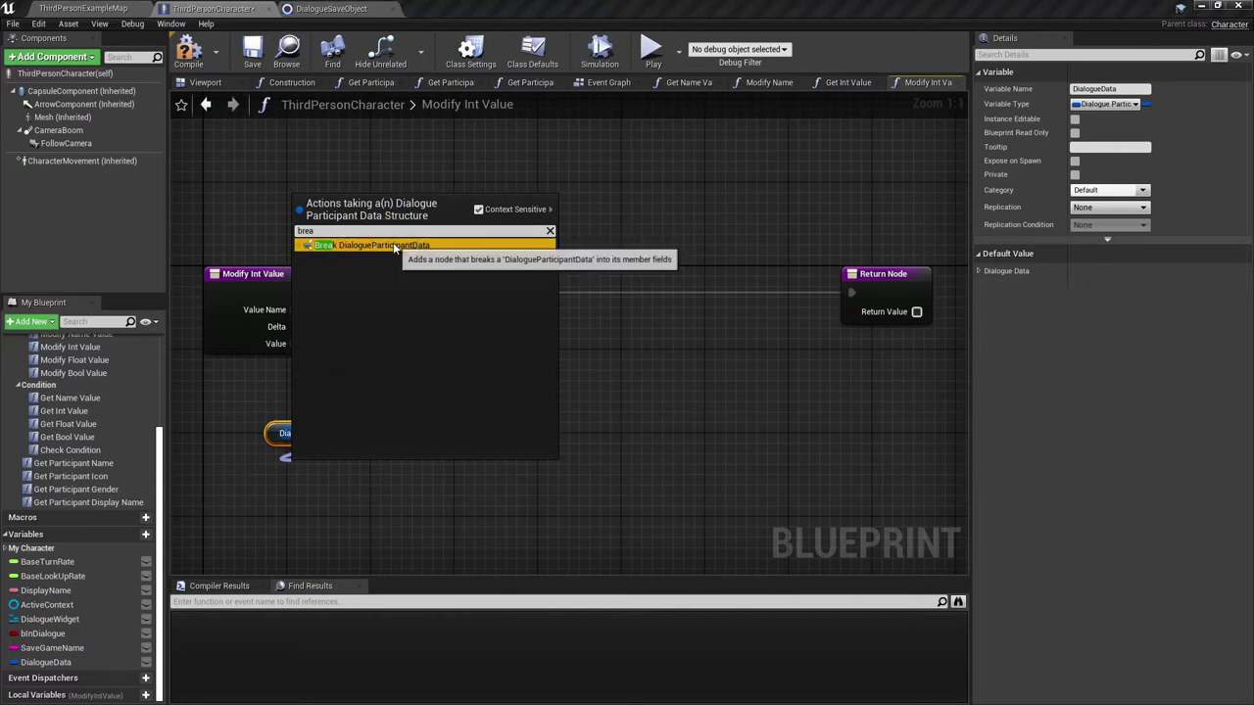
pyautogui.click(404, 246)
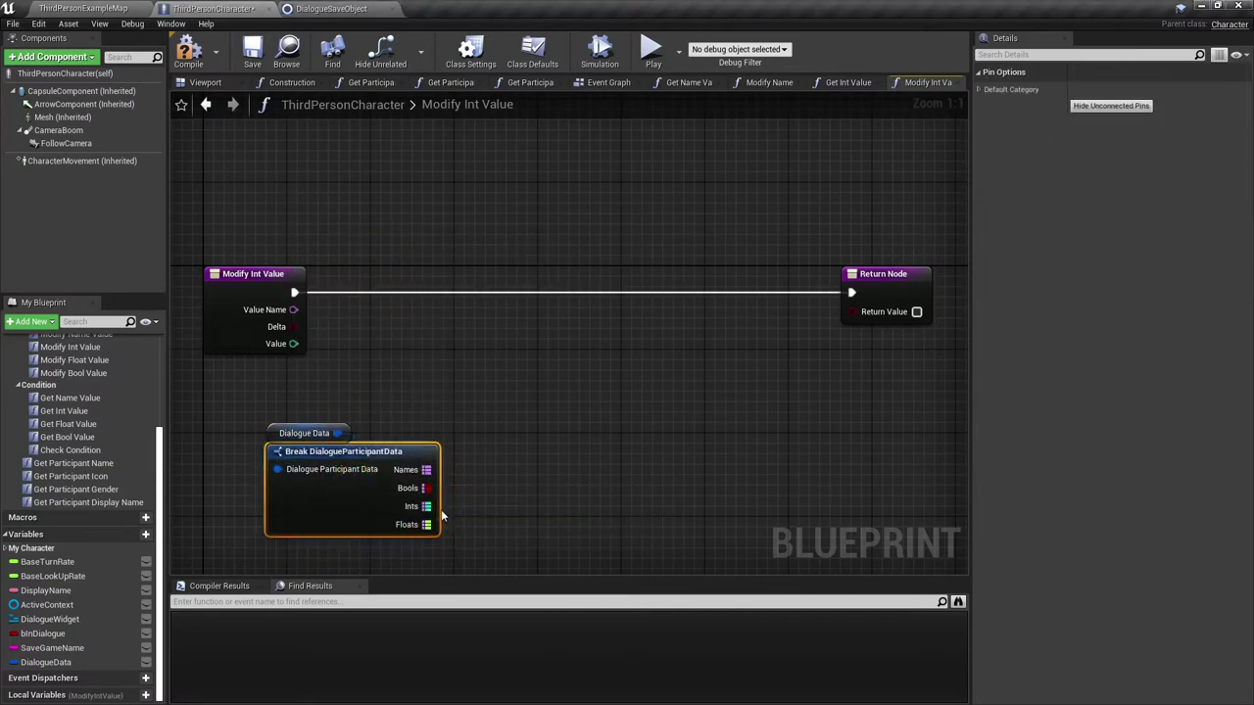
pyautogui.moveTo(428, 509); pyautogui.dragTo(488, 343)
pyautogui.write('add')
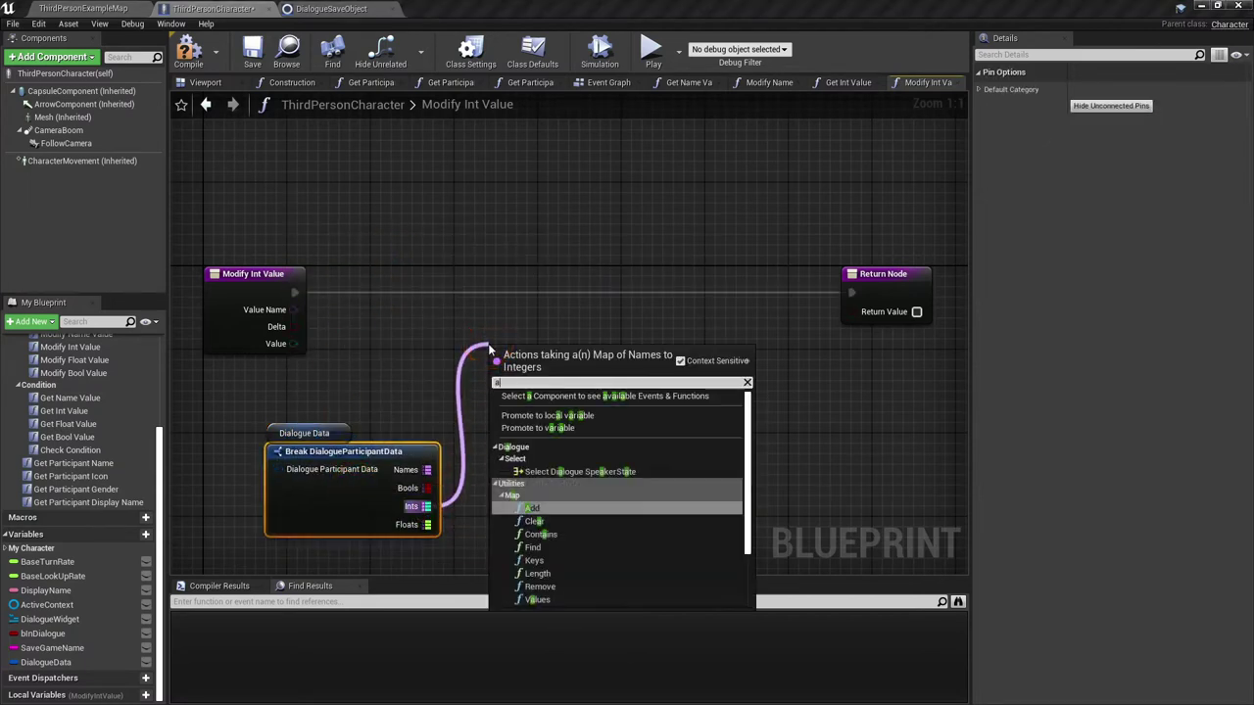
pyautogui.click(531, 419)
pyautogui.moveTo(496, 366)
pyautogui.mouseDown()
pyautogui.moveTo(335, 321)
pyautogui.moveTo(294, 294)
pyautogui.moveTo(631, 291)
pyautogui.mouseUp()
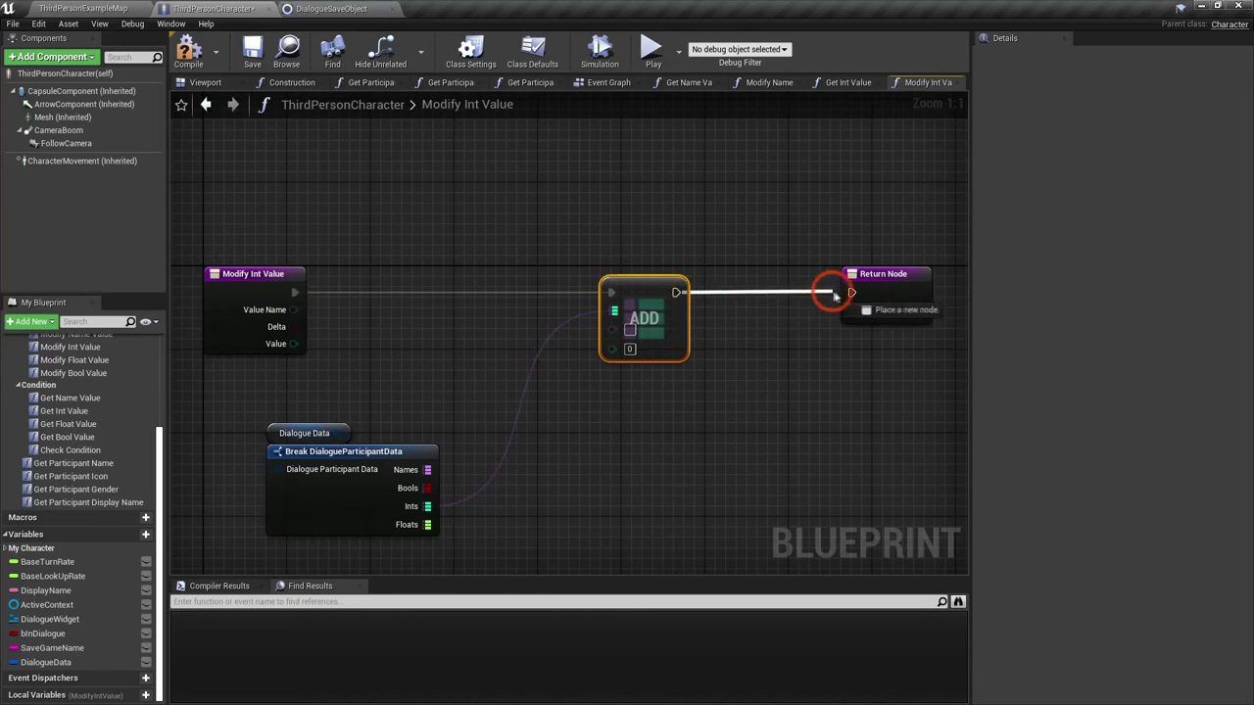
pyautogui.moveTo(685, 341); pyautogui.dragTo(747, 333)
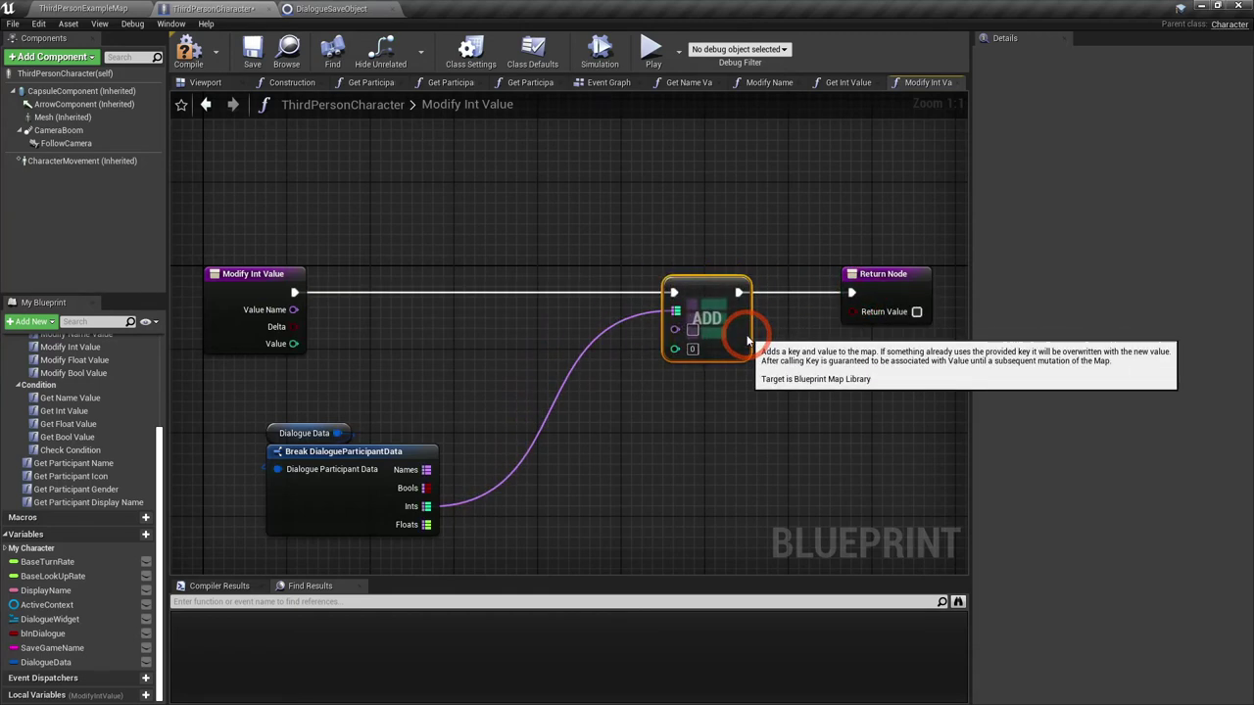
# Wire Value Name into the ADD key through a reroute point and move the Break node up
pyautogui.moveTo(294, 309); pyautogui.dragTo(541, 314)
pyautogui.moveTo(697, 334); pyautogui.dragTo(690, 333)
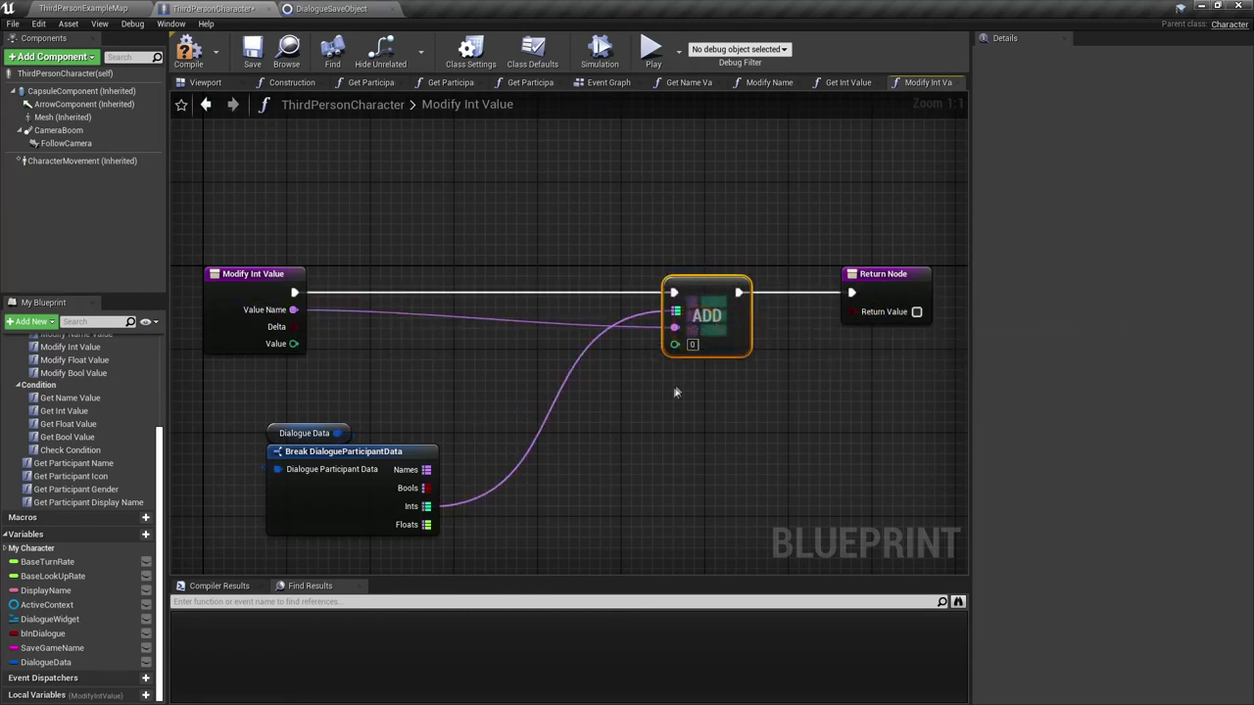
pyautogui.moveTo(639, 323); pyautogui.dragTo(596, 304, button='right')
pyautogui.doubleClick(573, 289)
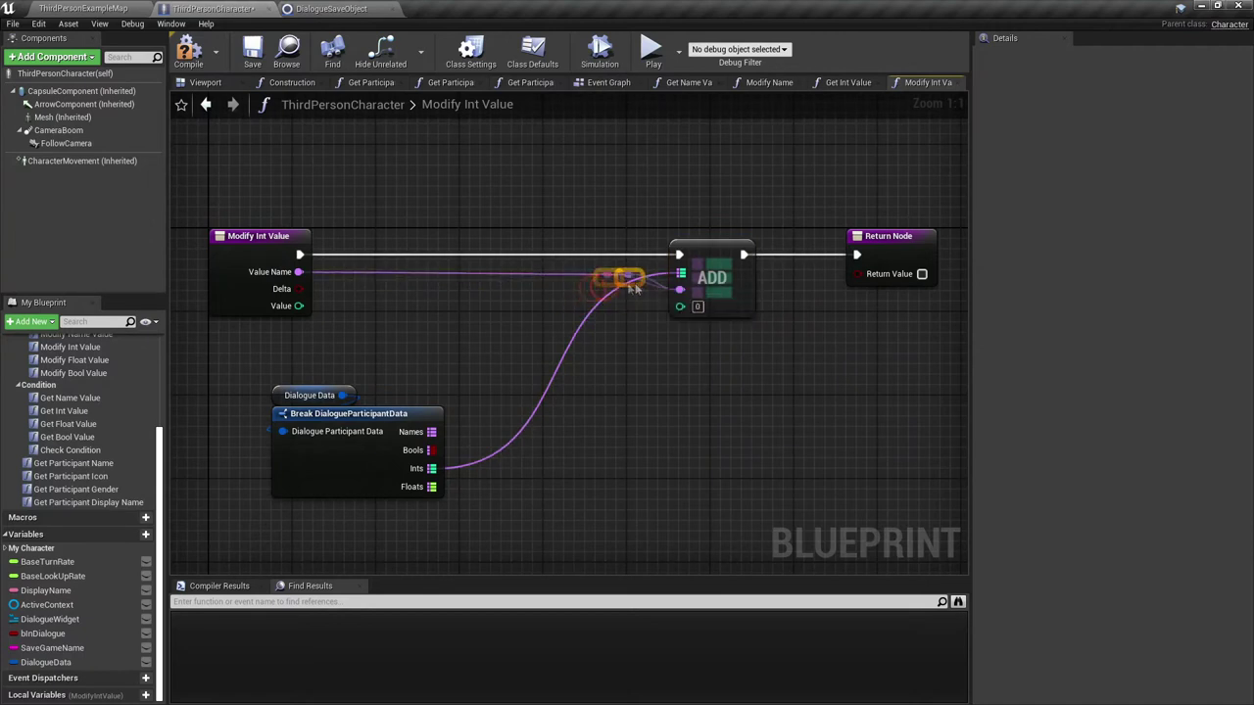
pyautogui.moveTo(323, 468); pyautogui.dragTo(550, 187)
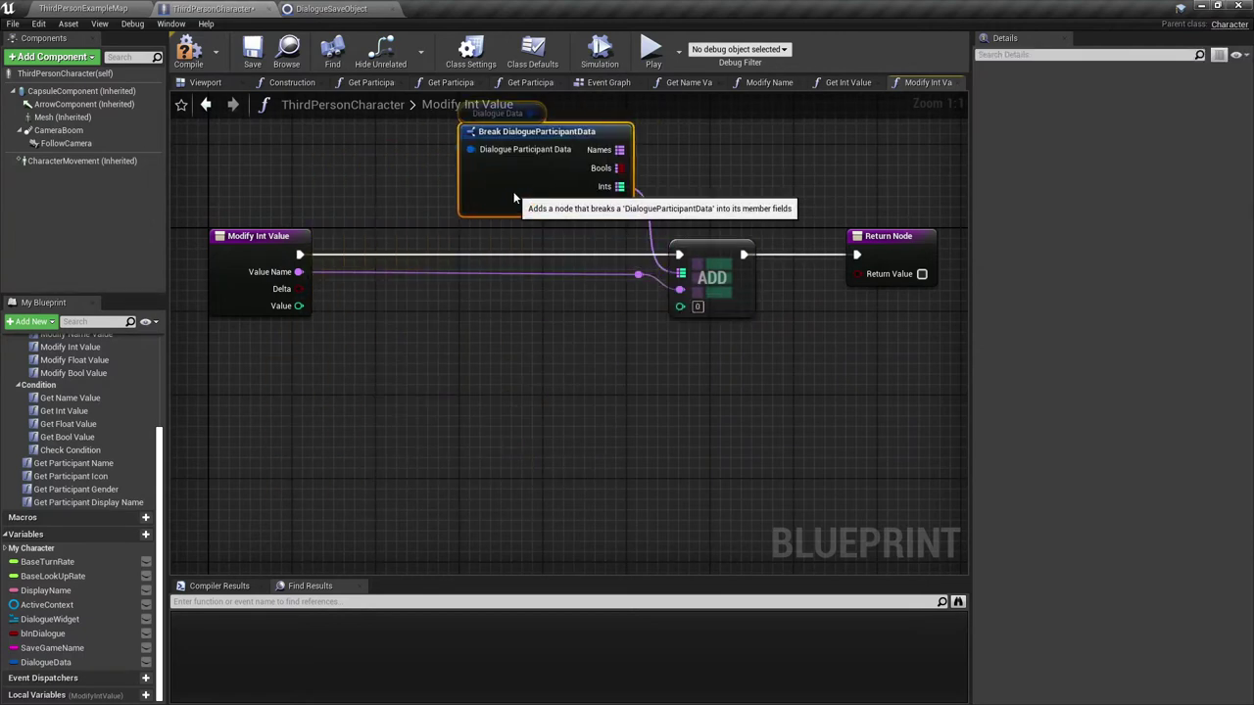
pyautogui.click(440, 392)
pyautogui.moveTo(412, 403); pyautogui.dragTo(431, 428, button='right')
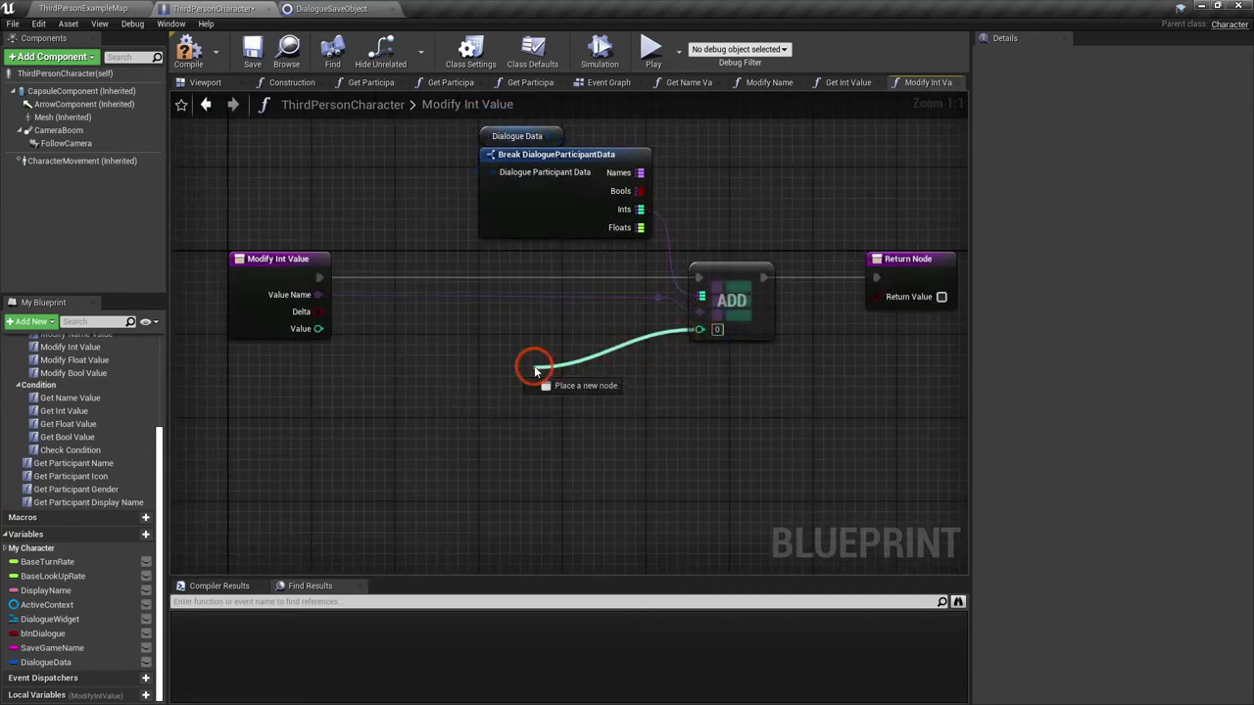
# Feed ADD's value from a Select Int node, with Delta wired to Pick A
pyautogui.moveTo(699, 330); pyautogui.dragTo(534, 370)
pyautogui.write('sele')
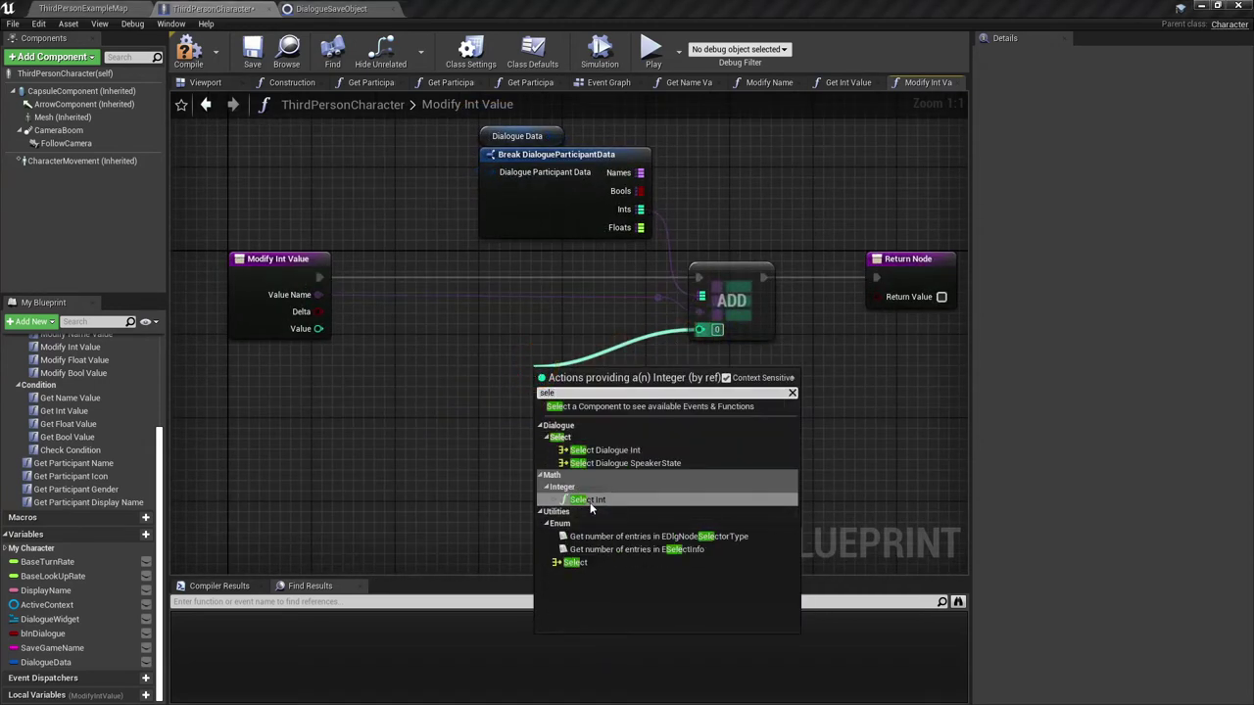
pyautogui.click(591, 501)
pyautogui.moveTo(317, 311); pyautogui.dragTo(319, 319)
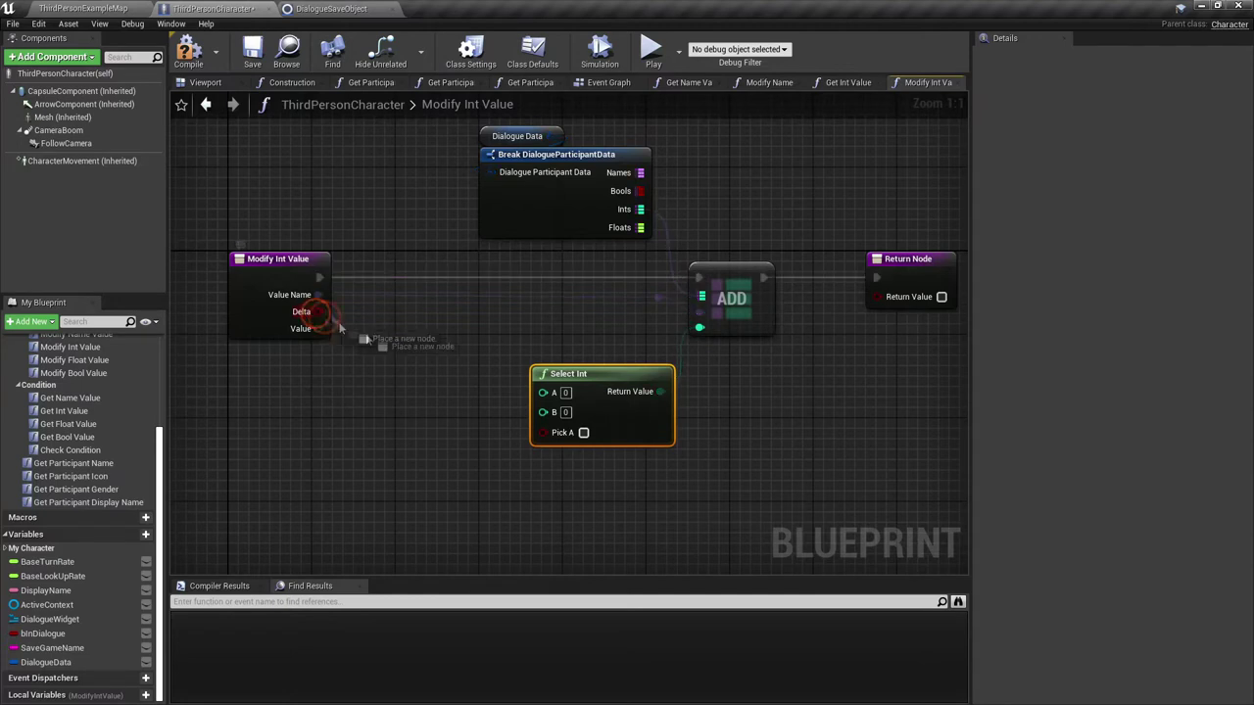
pyautogui.moveTo(551, 438); pyautogui.dragTo(544, 433)
pyautogui.moveTo(630, 437); pyautogui.dragTo(594, 377)
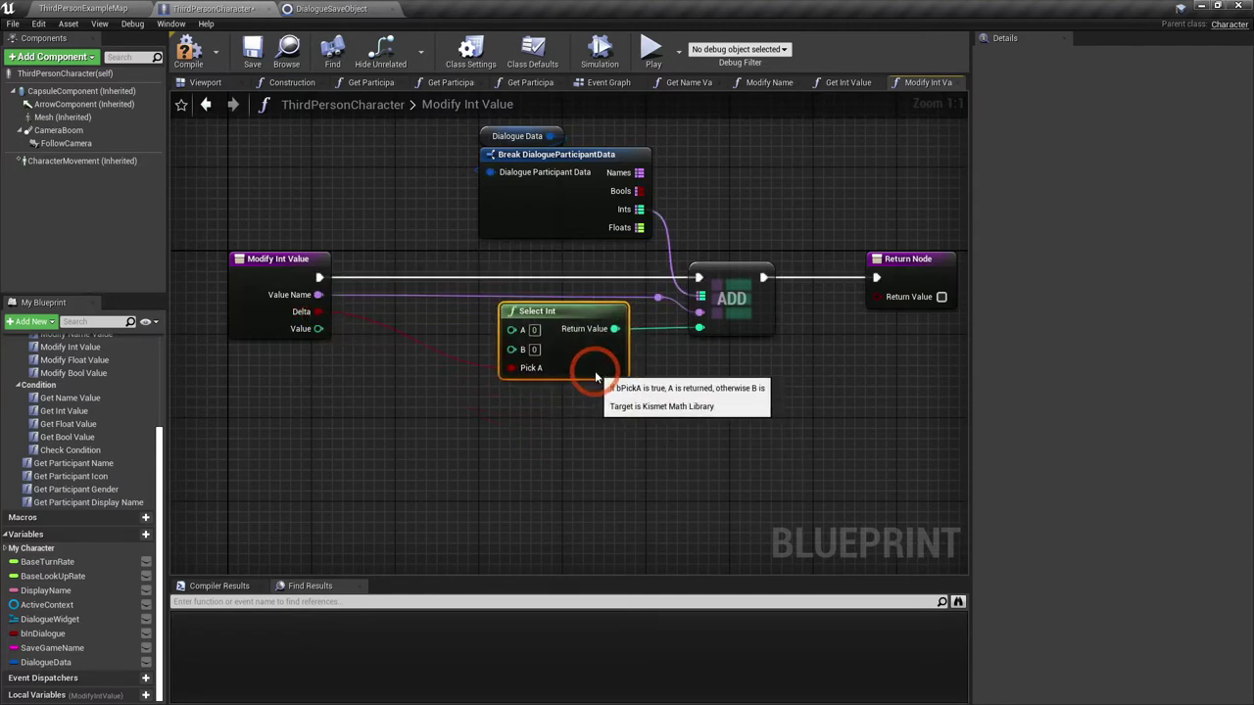
pyautogui.click(408, 392)
pyautogui.moveTo(419, 399); pyautogui.dragTo(477, 410, button='right')
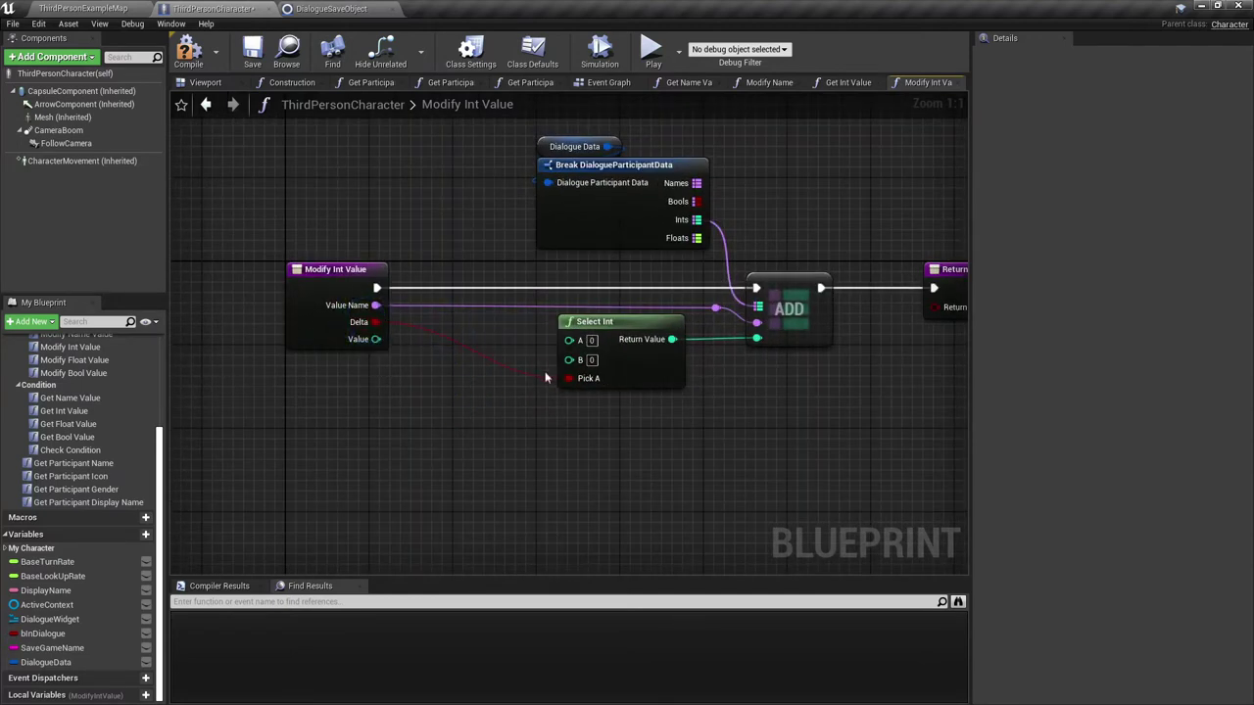
# Connect the incoming Value to Select Int's B and create an integer + integer node from it
pyautogui.moveTo(578, 370)
pyautogui.mouseDown()
pyautogui.moveTo(374, 340)
pyautogui.moveTo(429, 429)
pyautogui.mouseUp()
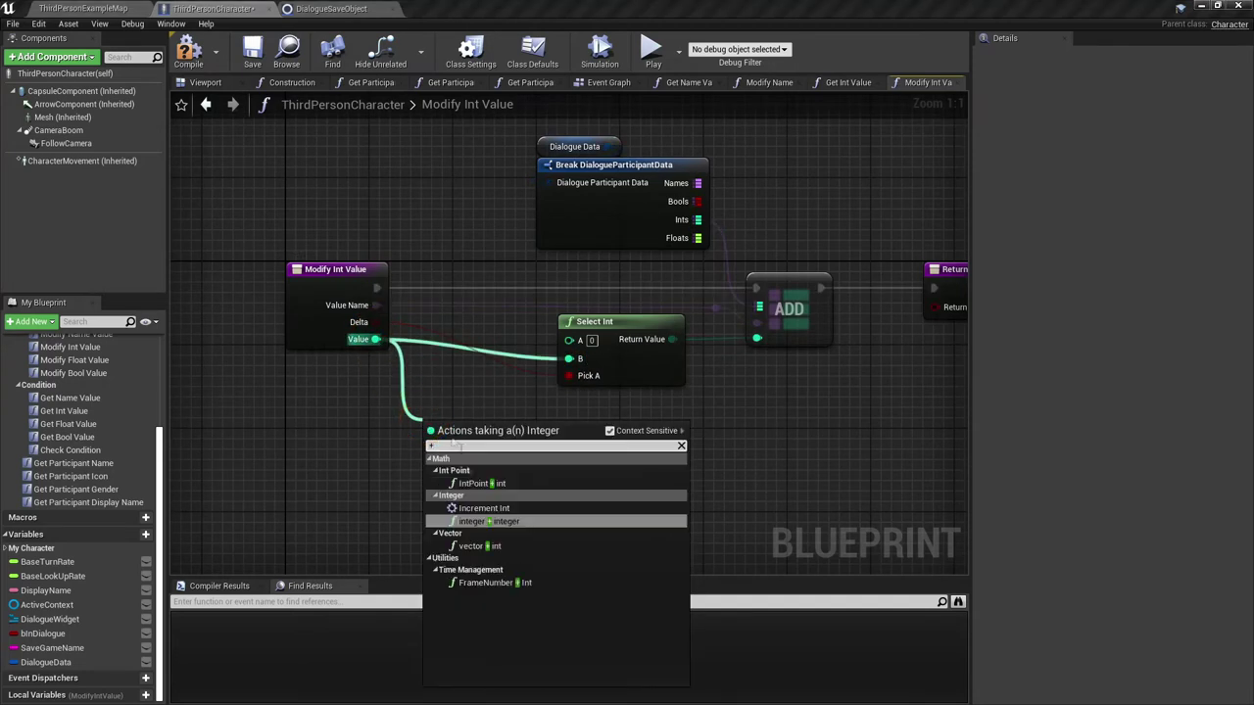
pyautogui.click(509, 530)
pyautogui.moveTo(498, 439)
pyautogui.mouseDown()
pyautogui.moveTo(497, 403)
pyautogui.moveTo(575, 353)
pyautogui.moveTo(569, 339)
pyautogui.mouseUp()
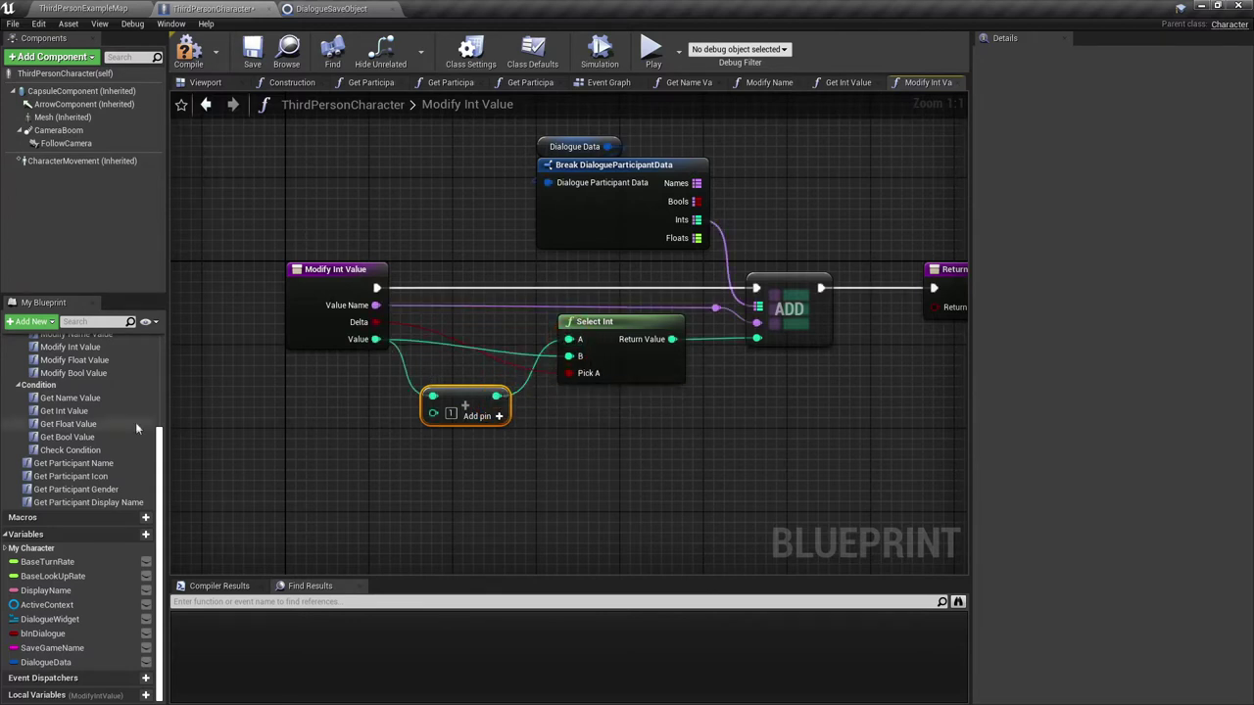
pyautogui.scroll(2, 108, 415)
pyautogui.scroll(2, 108, 415)
# Add a Get Int Value call fed by Value Name, shifting the right-hand nodes to make room
pyautogui.moveTo(64, 495)
pyautogui.mouseDown()
pyautogui.moveTo(495, 416)
pyautogui.moveTo(324, 431)
pyautogui.moveTo(324, 419)
pyautogui.mouseUp()
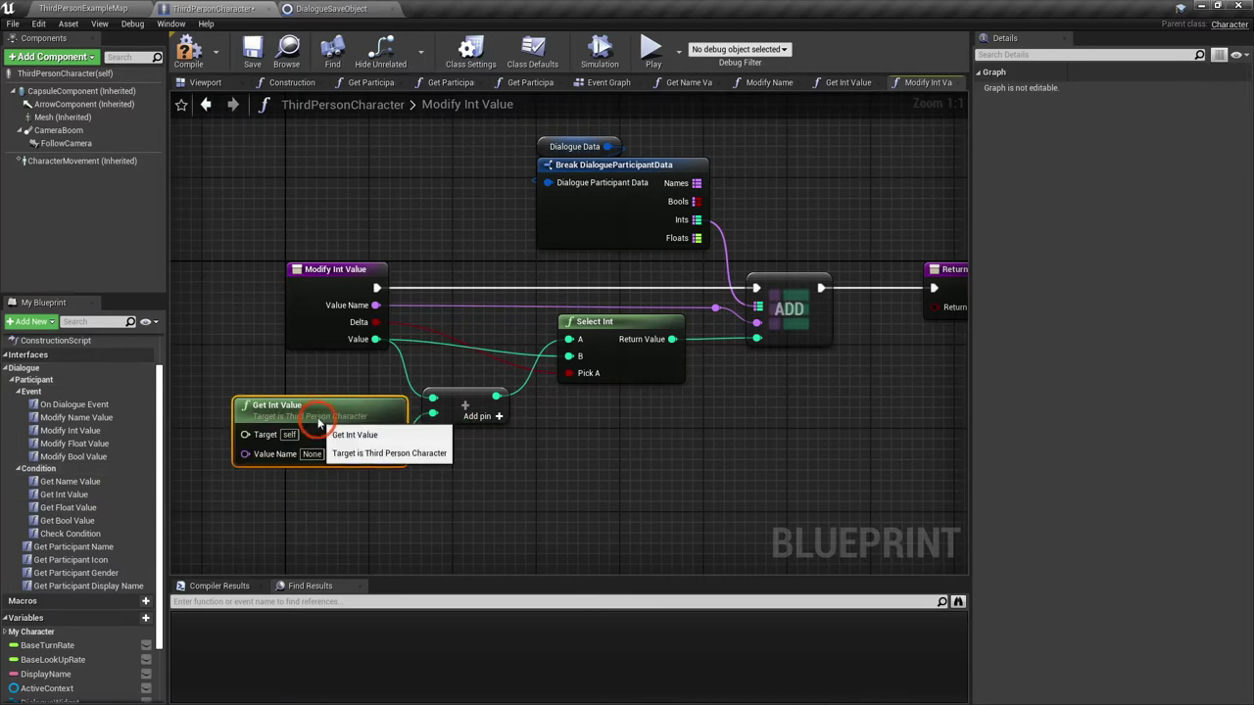
pyautogui.click(436, 522)
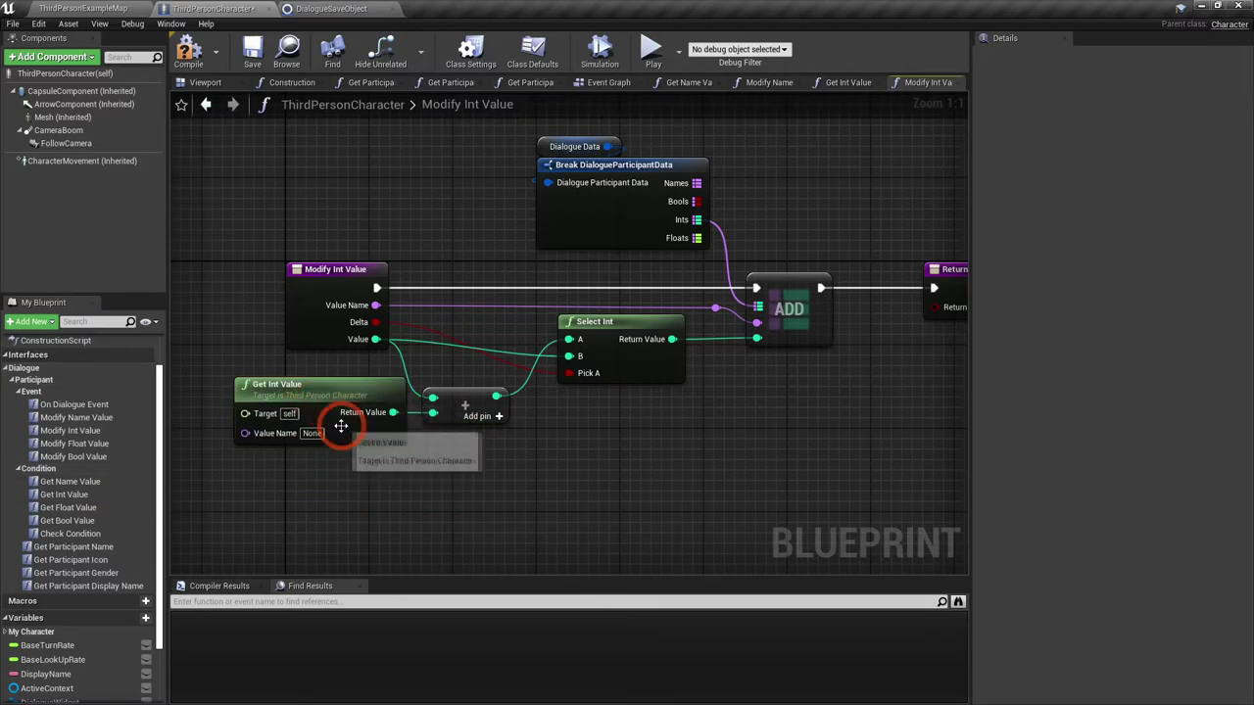
pyautogui.scroll(-2, 581, 485)
pyautogui.moveTo(634, 501); pyautogui.dragTo(576, 480, button='right')
pyautogui.moveTo(820, 511); pyautogui.dragTo(390, 192)
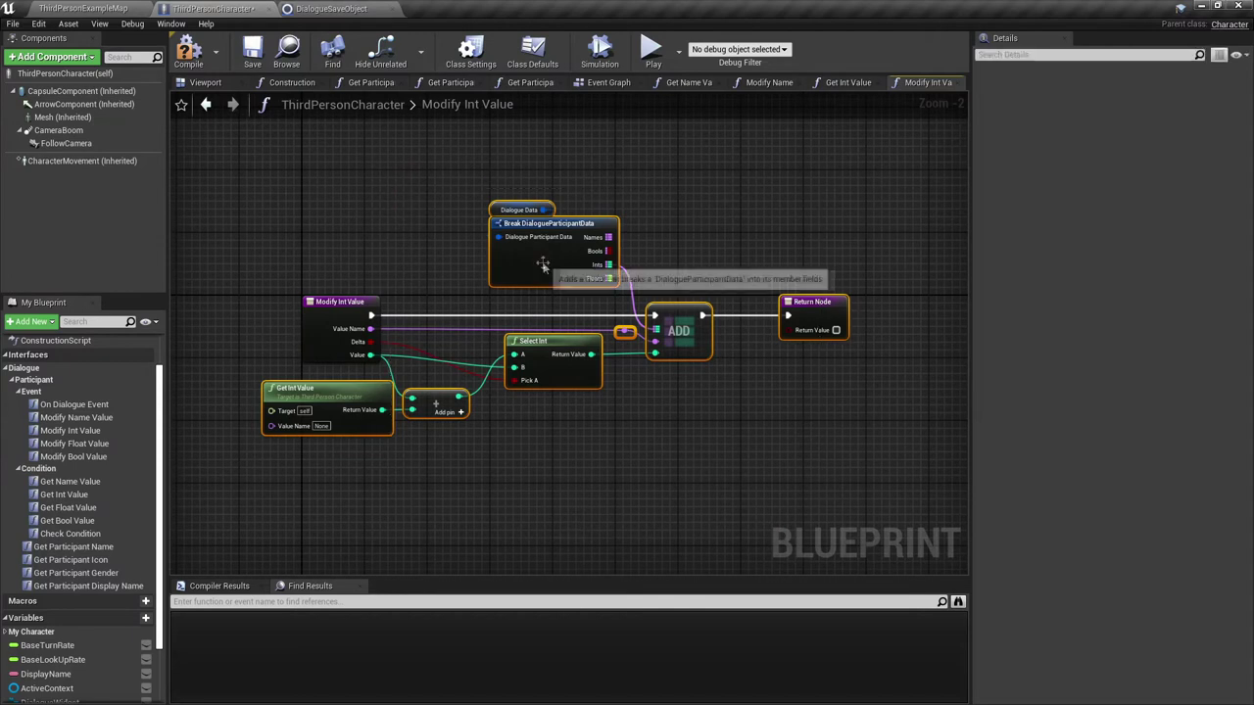
pyautogui.moveTo(529, 256); pyautogui.dragTo(685, 255)
pyautogui.scroll(2, 436, 361)
pyautogui.moveTo(425, 443); pyautogui.dragTo(347, 314)
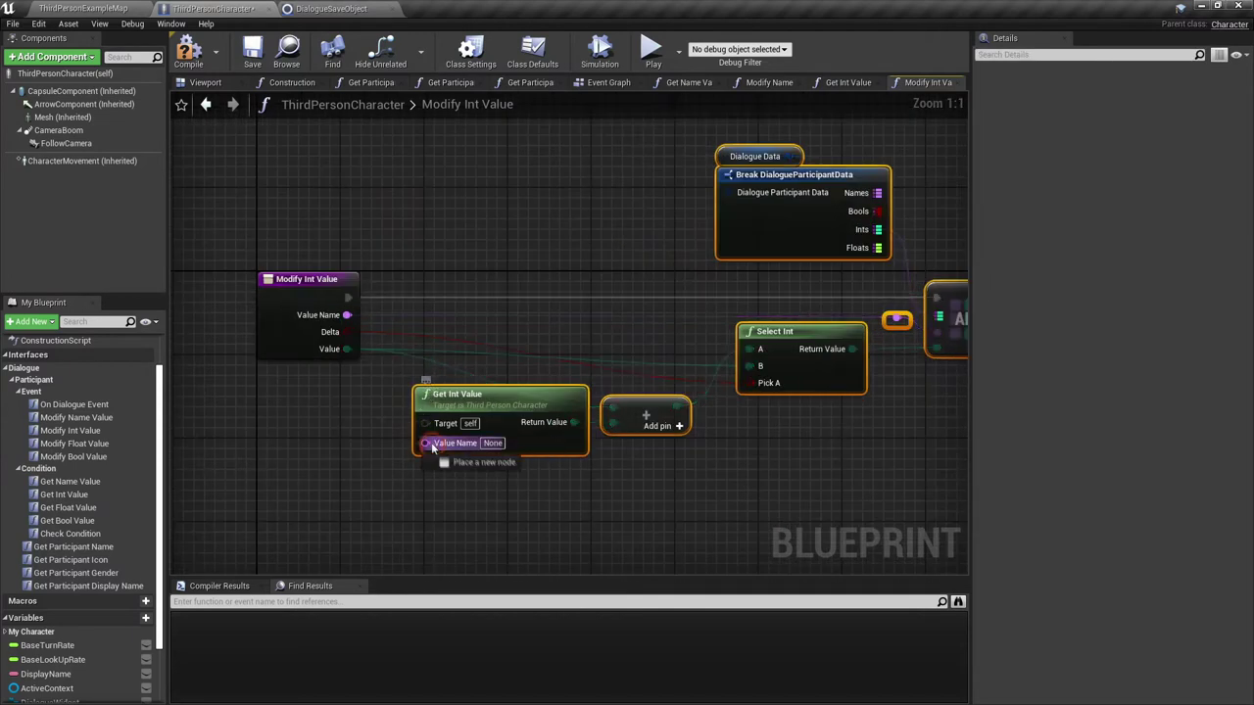
pyautogui.click(533, 482)
pyautogui.moveTo(533, 482); pyautogui.dragTo(508, 472, button='right')
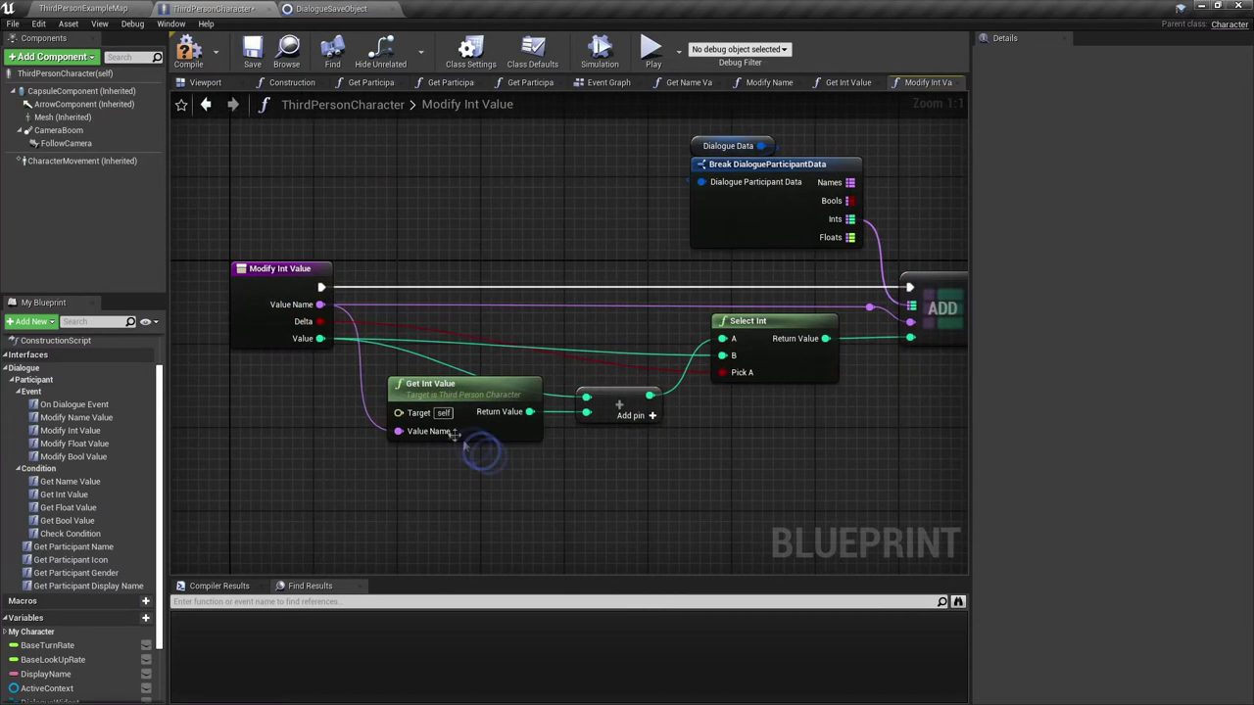
# Tidy the Get Int Value and Addition nodes, then open the Get Float Value graph
pyautogui.moveTo(423, 389); pyautogui.dragTo(400, 408)
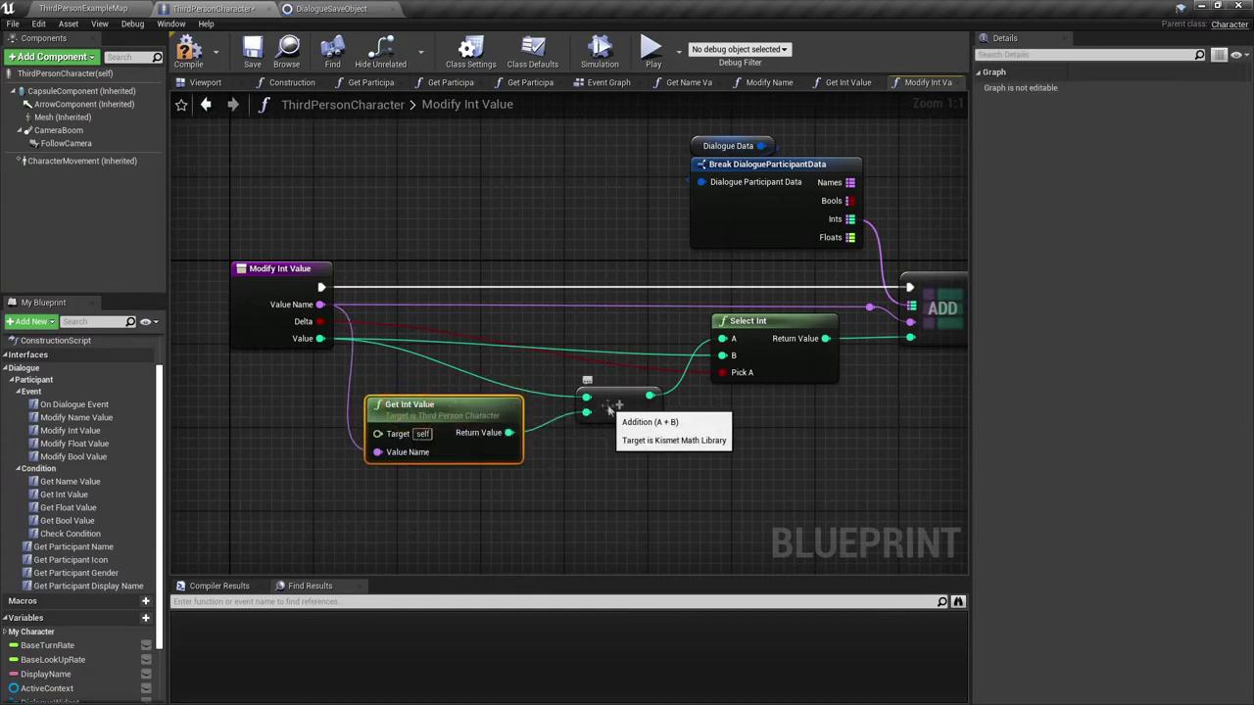
pyautogui.moveTo(607, 405); pyautogui.dragTo(575, 385)
pyautogui.click(653, 429)
pyautogui.scroll(-1, 504, 440)
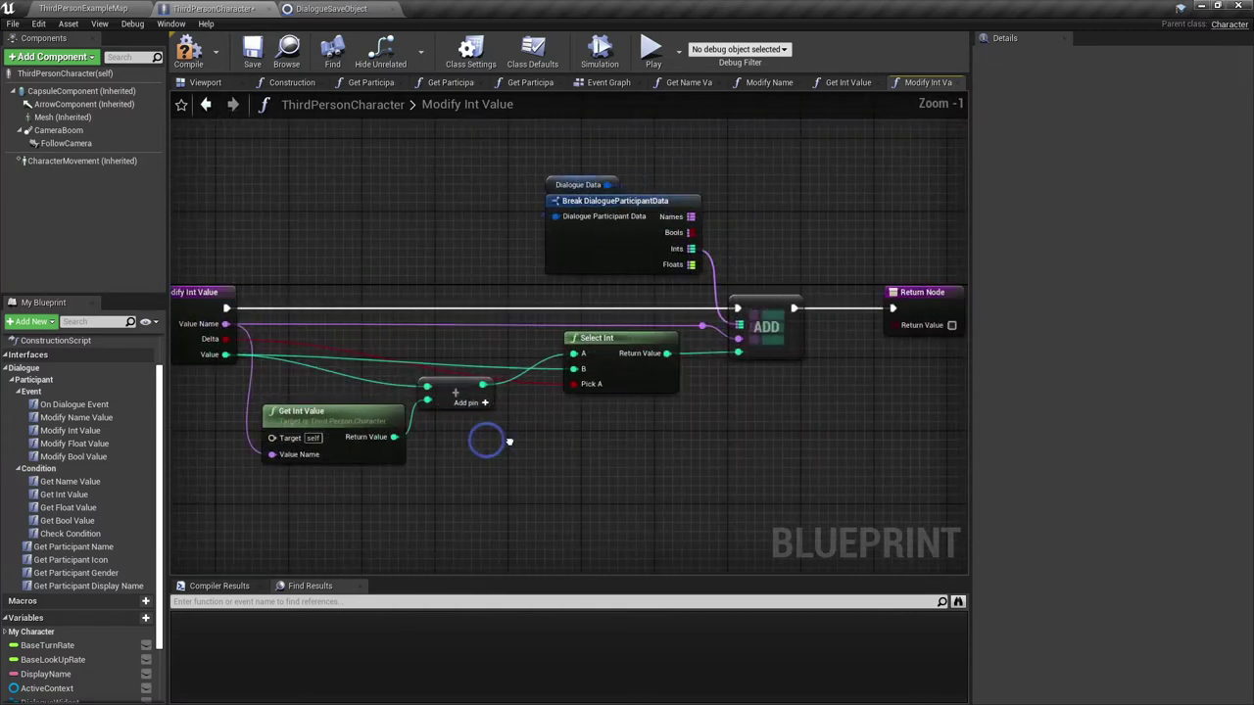
pyautogui.scroll(-1, 509, 446)
pyautogui.moveTo(314, 222); pyautogui.dragTo(347, 208, button='right')
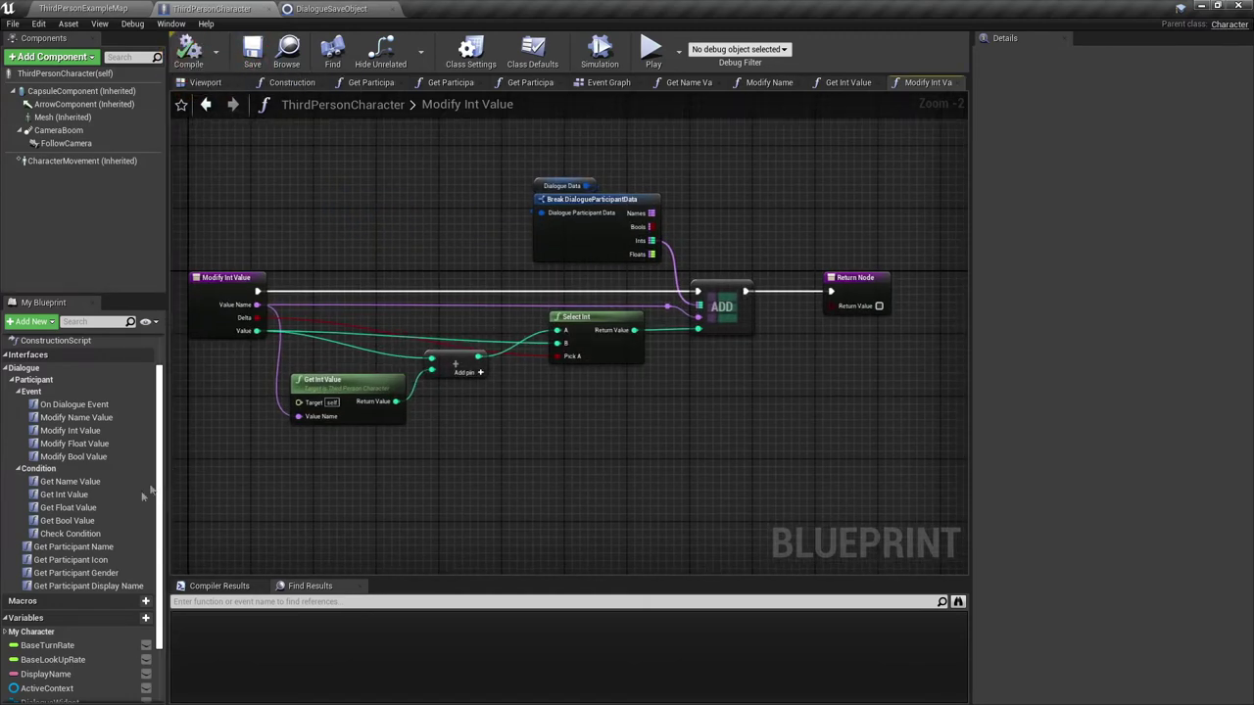
pyautogui.doubleClick(98, 508)
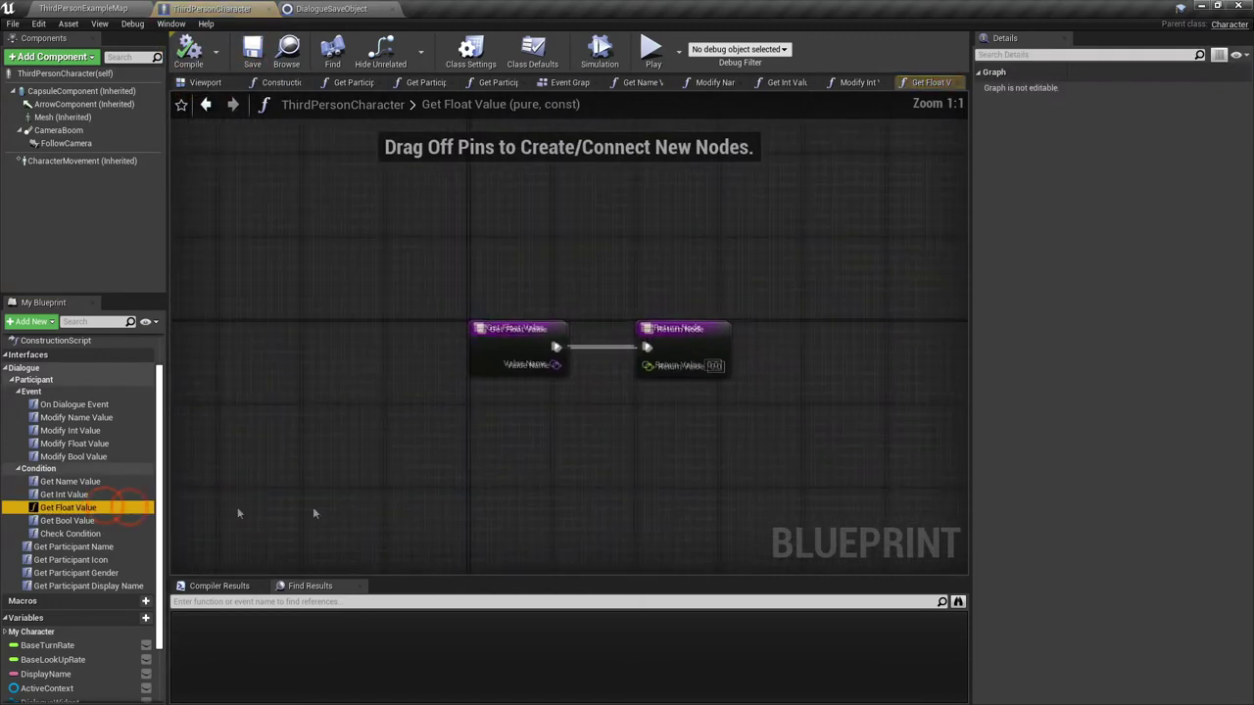
# Add a DialogueData getter and a Break DialogueParticipantData node beneath it
pyautogui.scroll(-3, 65, 663)
pyautogui.moveTo(46, 662)
pyautogui.mouseDown()
pyautogui.moveTo(314, 338)
pyautogui.moveTo(402, 382)
pyautogui.mouseUp()
pyautogui.click(358, 353)
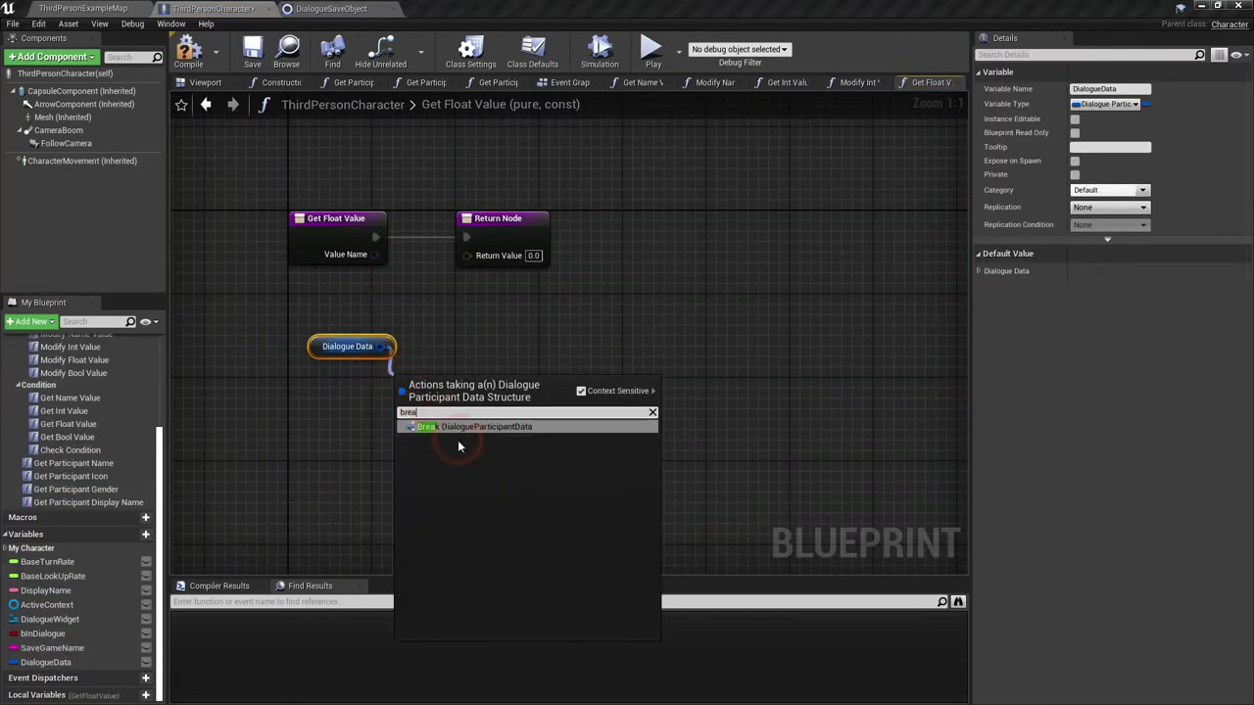
pyautogui.click(461, 431)
pyautogui.moveTo(450, 422); pyautogui.dragTo(368, 401)
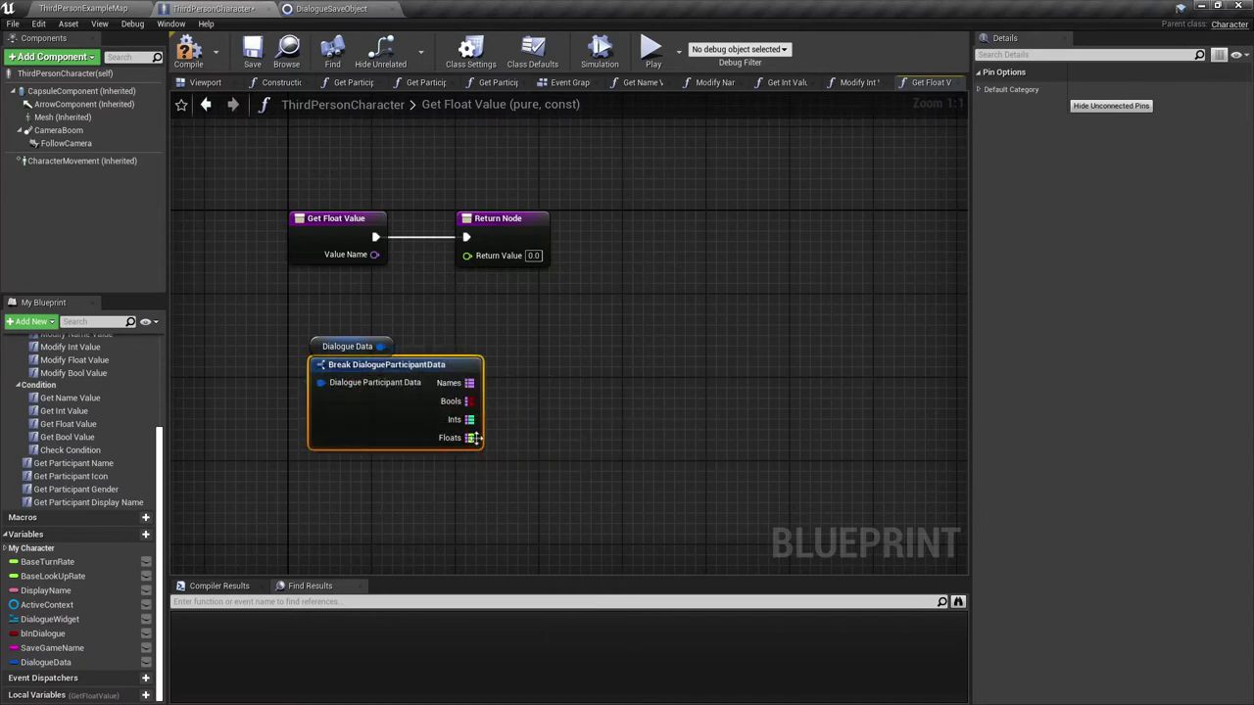
# Find Value Name in the Floats map and add a Branch node to the execution flow
pyautogui.moveTo(467, 437); pyautogui.dragTo(545, 364)
pyautogui.write('find')
pyautogui.press('Return')
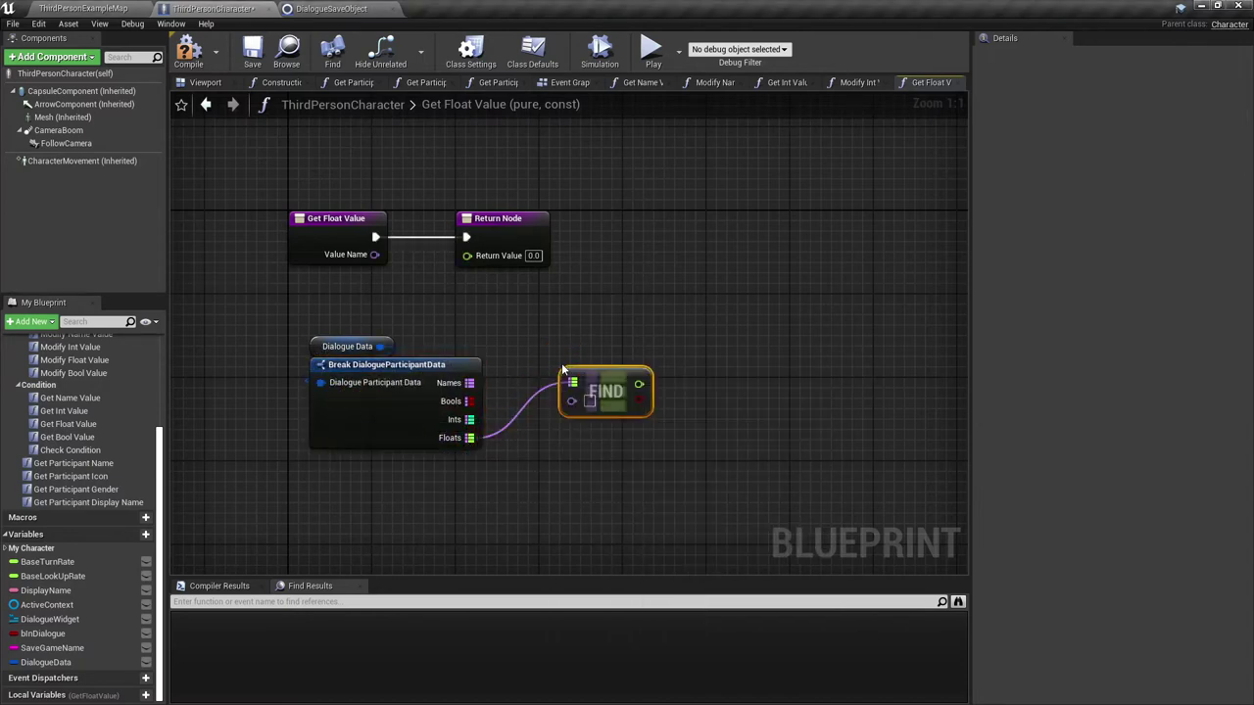
pyautogui.moveTo(571, 400); pyautogui.dragTo(381, 264)
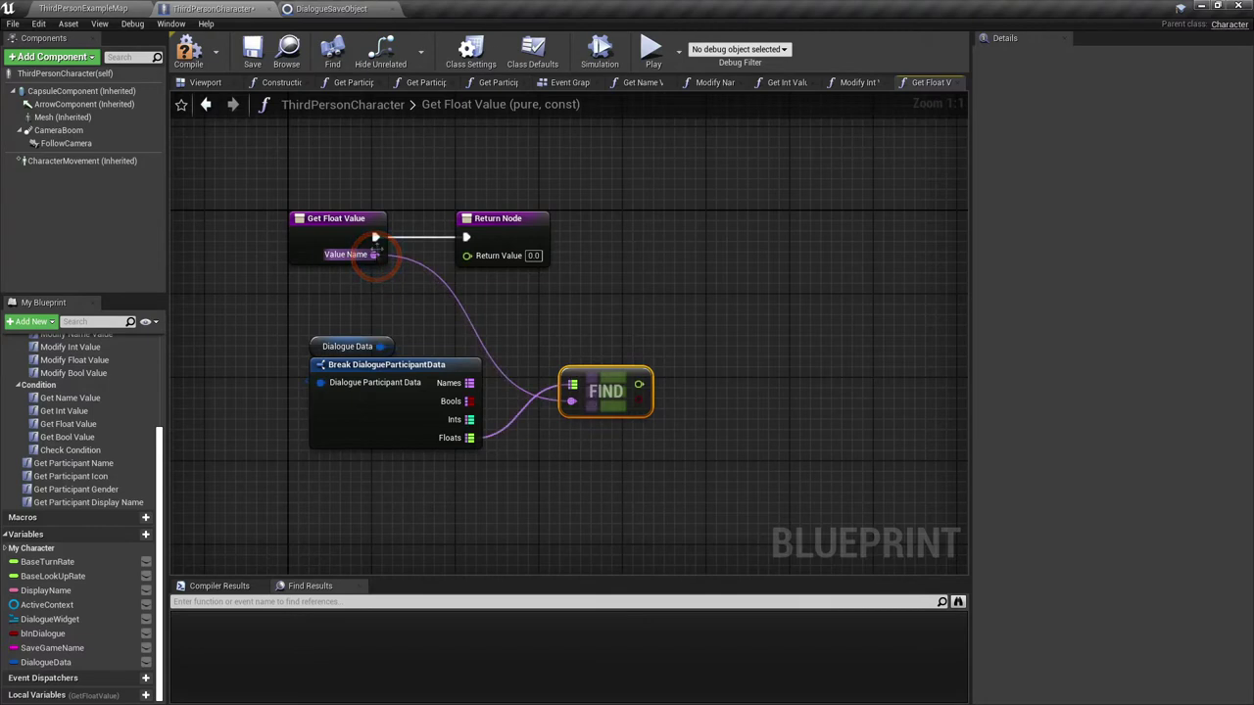
pyautogui.moveTo(520, 294); pyautogui.dragTo(526, 292)
pyautogui.write('bra')
pyautogui.click(578, 549)
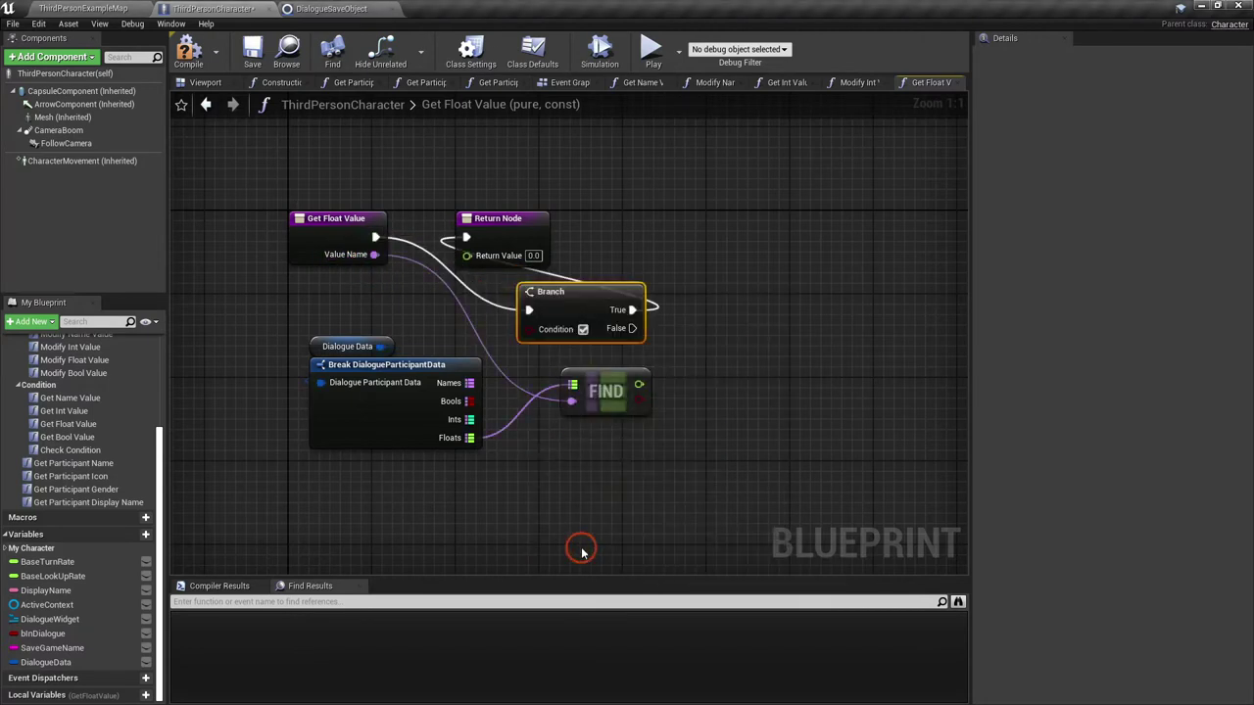
# Branch on Find's found result and return the found float on True
pyautogui.moveTo(503, 233); pyautogui.dragTo(915, 239)
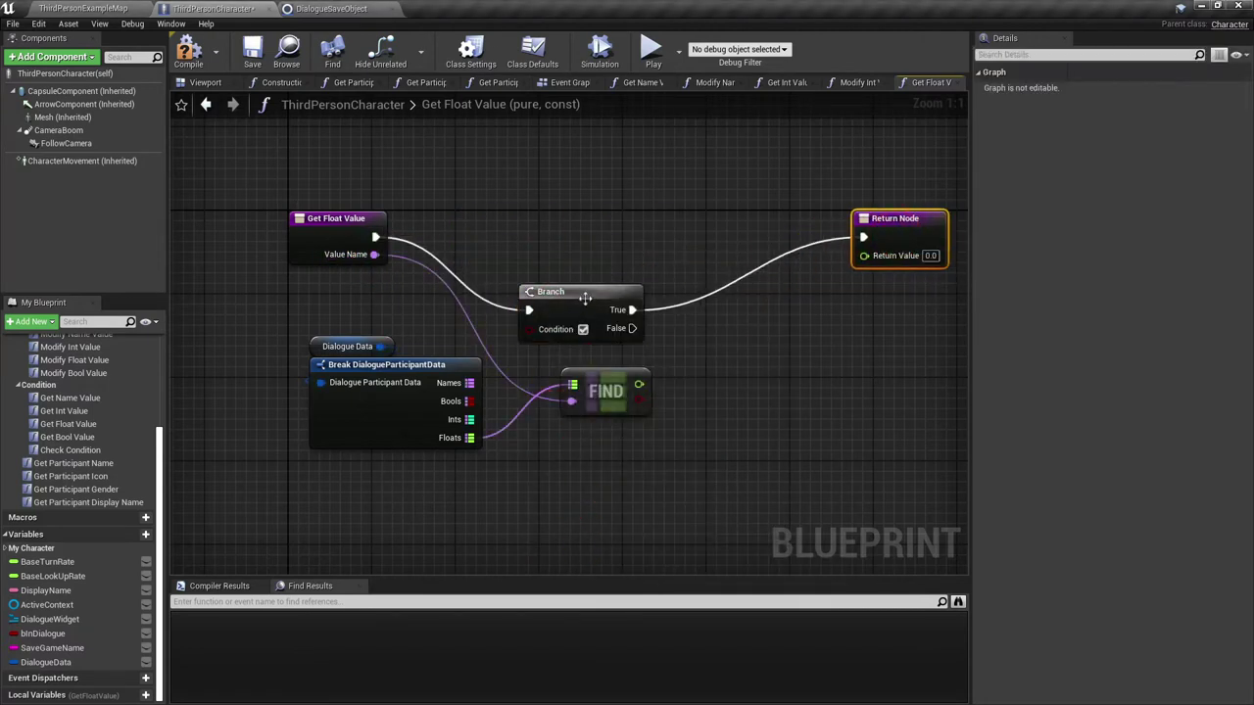
pyautogui.moveTo(553, 292); pyautogui.dragTo(699, 218)
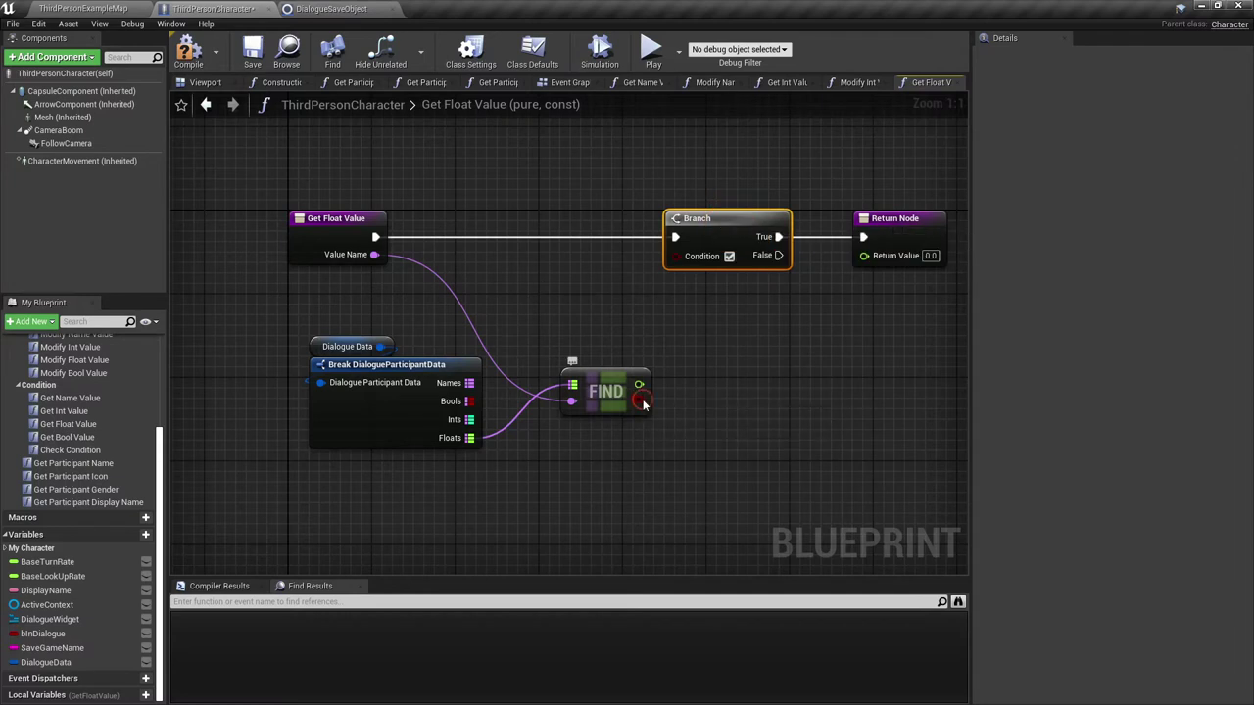
pyautogui.moveTo(644, 402); pyautogui.dragTo(676, 255)
pyautogui.moveTo(638, 384); pyautogui.dragTo(864, 254)
# Copy the Return Node for the False branch, then open Modify Float Value
pyautogui.click(894, 218)
pyautogui.hotkey('ctrl', 'c')
pyautogui.hotkey('ctrl', 'v')
pyautogui.moveTo(766, 254)
pyautogui.mouseDown()
pyautogui.moveTo(811, 310)
pyautogui.moveTo(883, 302)
pyautogui.mouseUp()
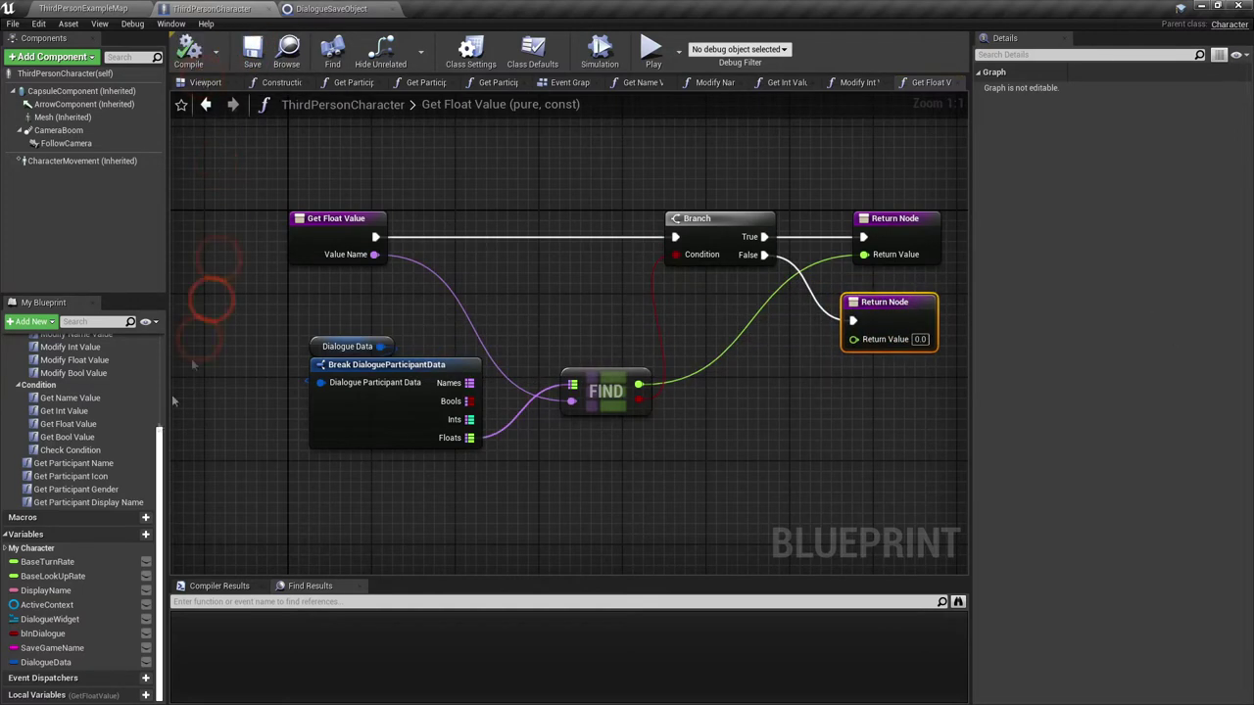
pyautogui.scroll(3, 113, 534)
pyautogui.doubleClick(74, 423)
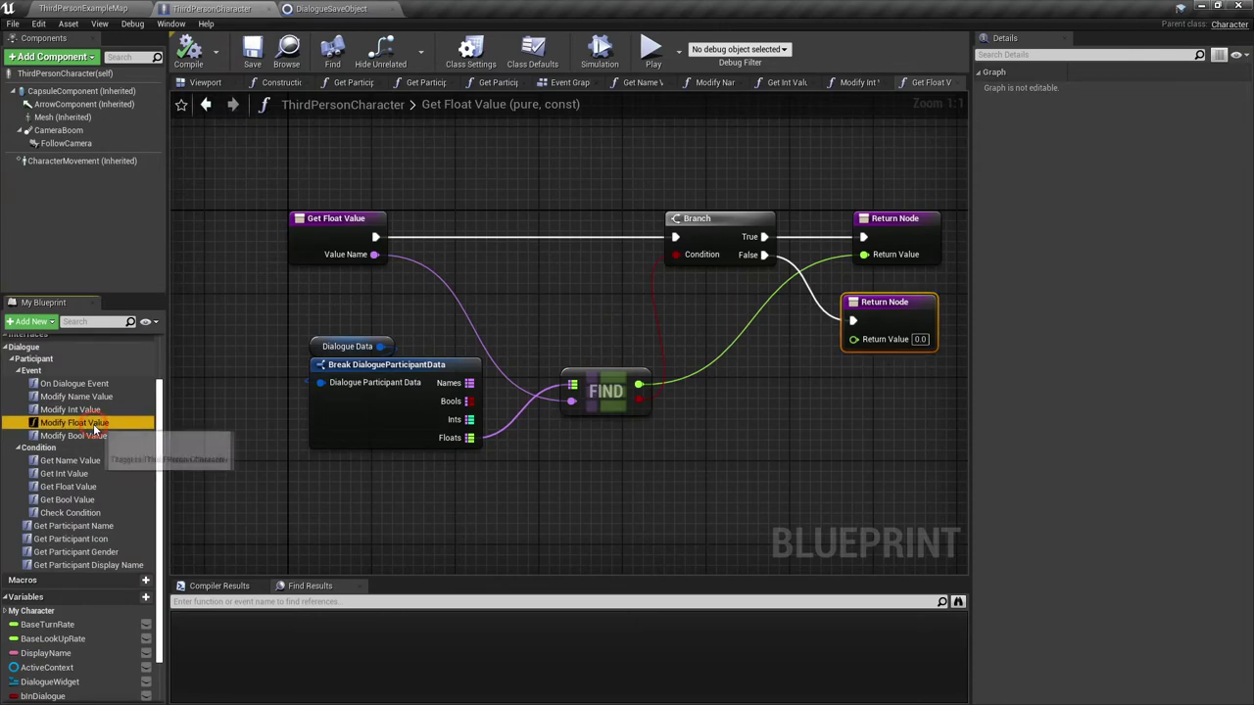
# Add a DialogueData getter broken into DialogueParticipantData, and move the Return Node right
pyautogui.click(559, 520)
pyautogui.moveTo(560, 519); pyautogui.dragTo(409, 448, button='right')
pyautogui.scroll(-3, 78, 539)
pyautogui.moveTo(46, 662)
pyautogui.mouseDown()
pyautogui.moveTo(346, 401)
pyautogui.moveTo(373, 437)
pyautogui.mouseUp()
pyautogui.write('break')
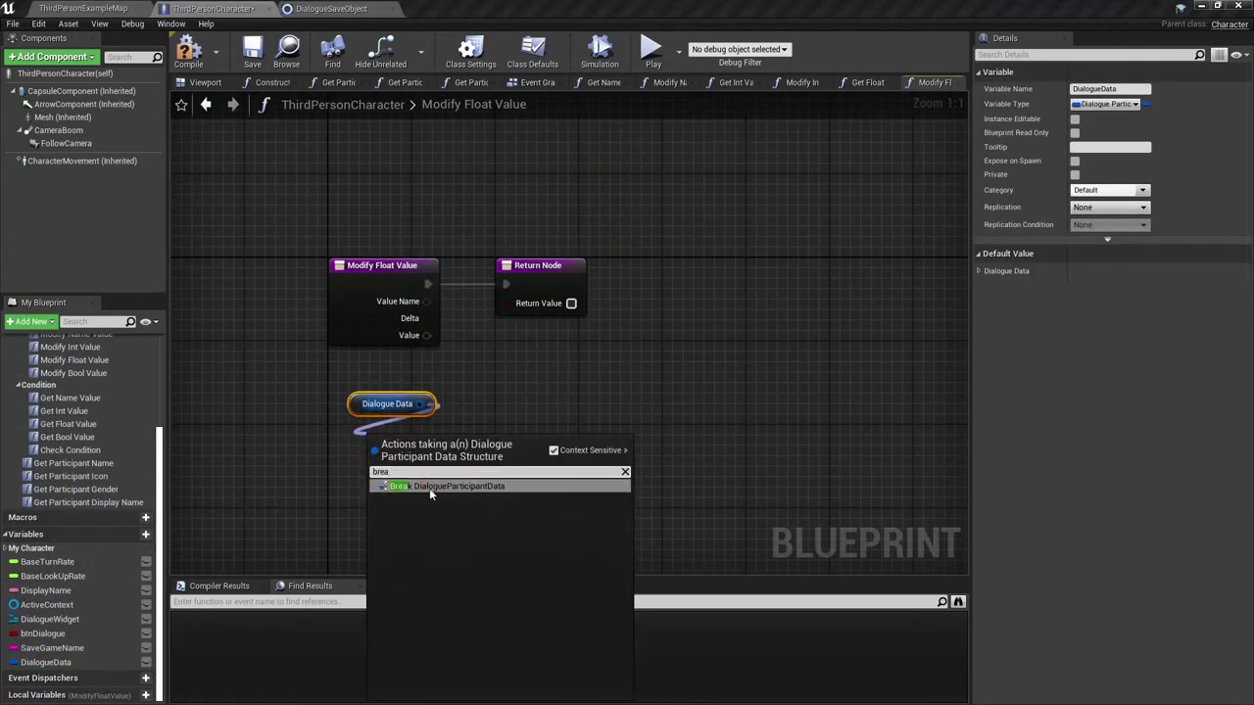
pyautogui.click(426, 480)
pyautogui.moveTo(607, 451); pyautogui.dragTo(421, 460, button='right')
pyautogui.moveTo(446, 266)
pyautogui.mouseDown()
pyautogui.moveTo(530, 281)
pyautogui.moveTo(886, 276)
pyautogui.mouseUp()
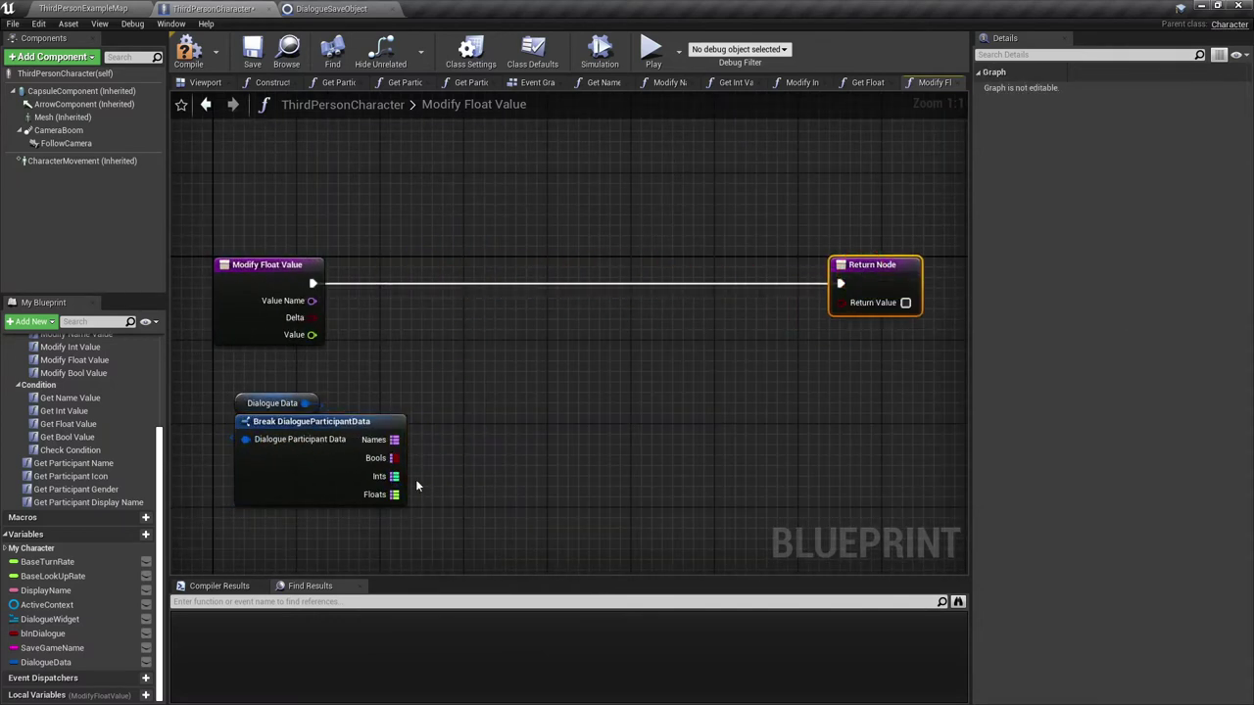
# Add a Floats map Add node before the Return Node, keyed by Value Name
pyautogui.moveTo(395, 495)
pyautogui.mouseDown()
pyautogui.moveTo(490, 303)
pyautogui.moveTo(311, 284)
pyautogui.mouseUp()
pyautogui.write('add')
pyautogui.click(564, 398)
pyautogui.click(498, 335)
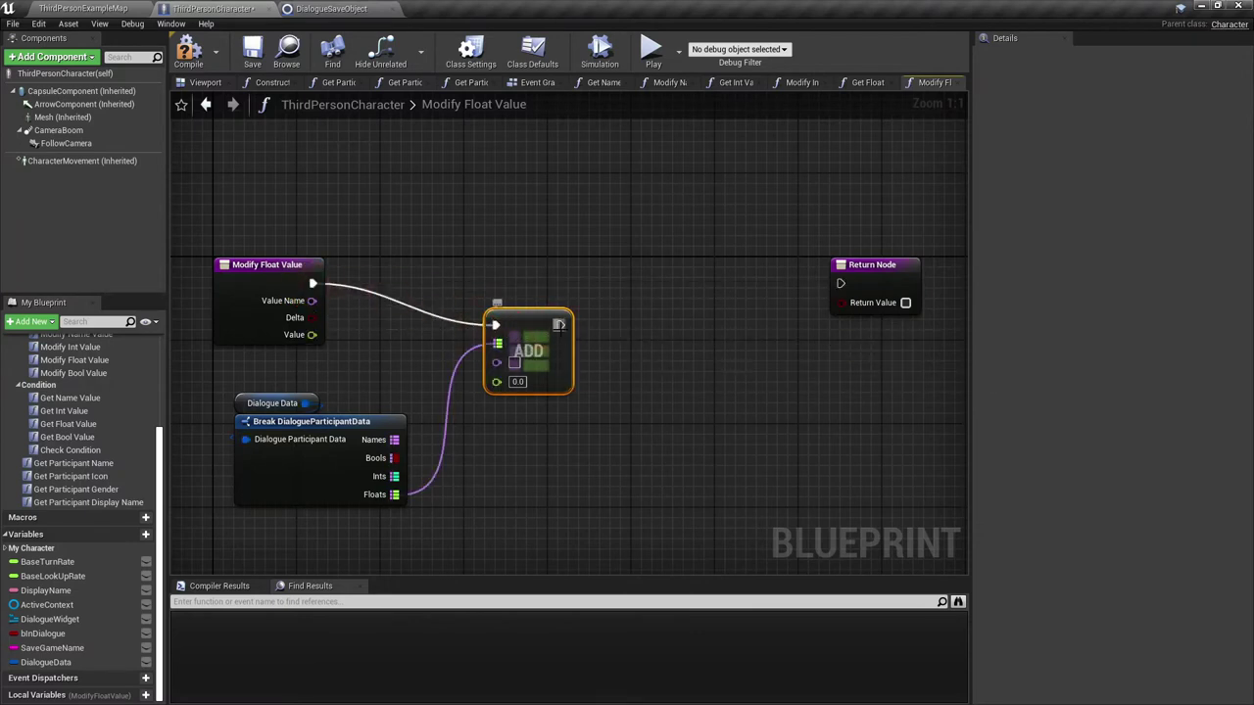
pyautogui.moveTo(846, 300); pyautogui.dragTo(846, 292)
pyautogui.moveTo(566, 377); pyautogui.dragTo(816, 335)
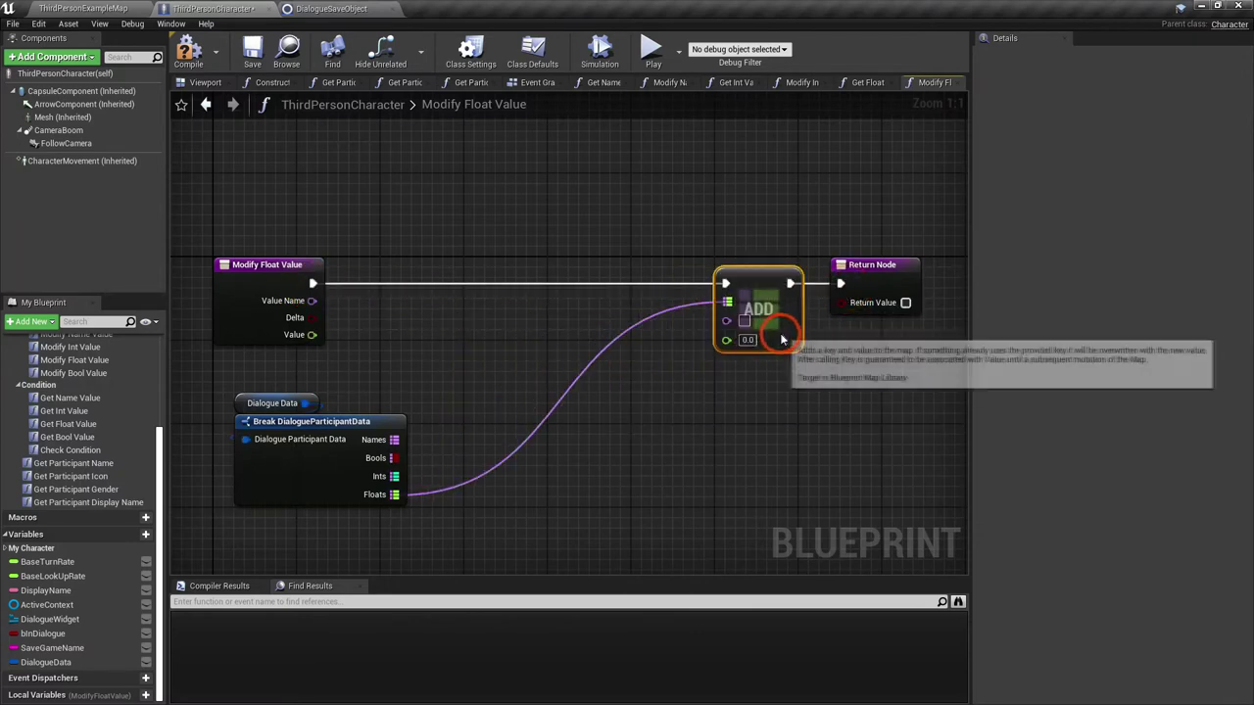
pyautogui.click(291, 385)
pyautogui.moveTo(308, 503); pyautogui.dragTo(621, 232)
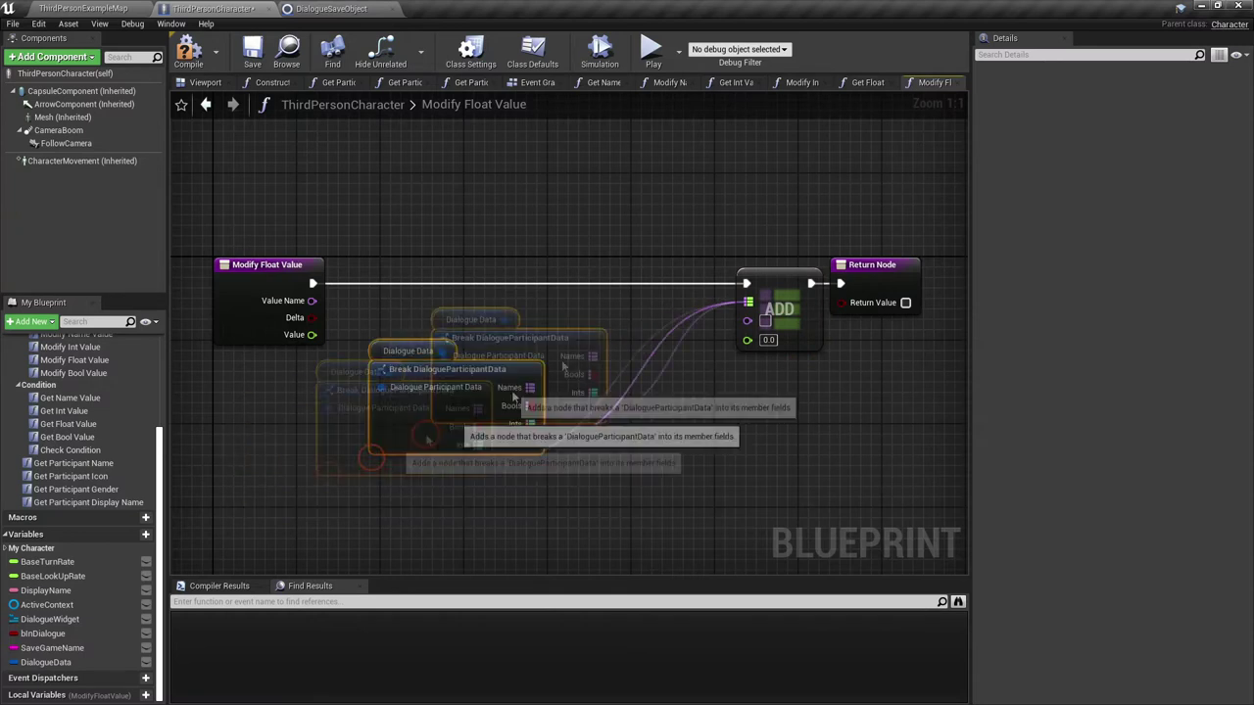
pyautogui.moveTo(311, 306)
pyautogui.mouseDown()
pyautogui.moveTo(747, 320)
pyautogui.moveTo(662, 382)
pyautogui.mouseUp()
# Add a Select Float node with Delta on Pick A and the incoming Value on B
pyautogui.write('select')
pyautogui.press('Return')
pyautogui.moveTo(312, 318); pyautogui.dragTo(674, 449)
pyautogui.moveTo(762, 455)
pyautogui.mouseDown()
pyautogui.moveTo(751, 423)
pyautogui.moveTo(791, 423)
pyautogui.mouseUp()
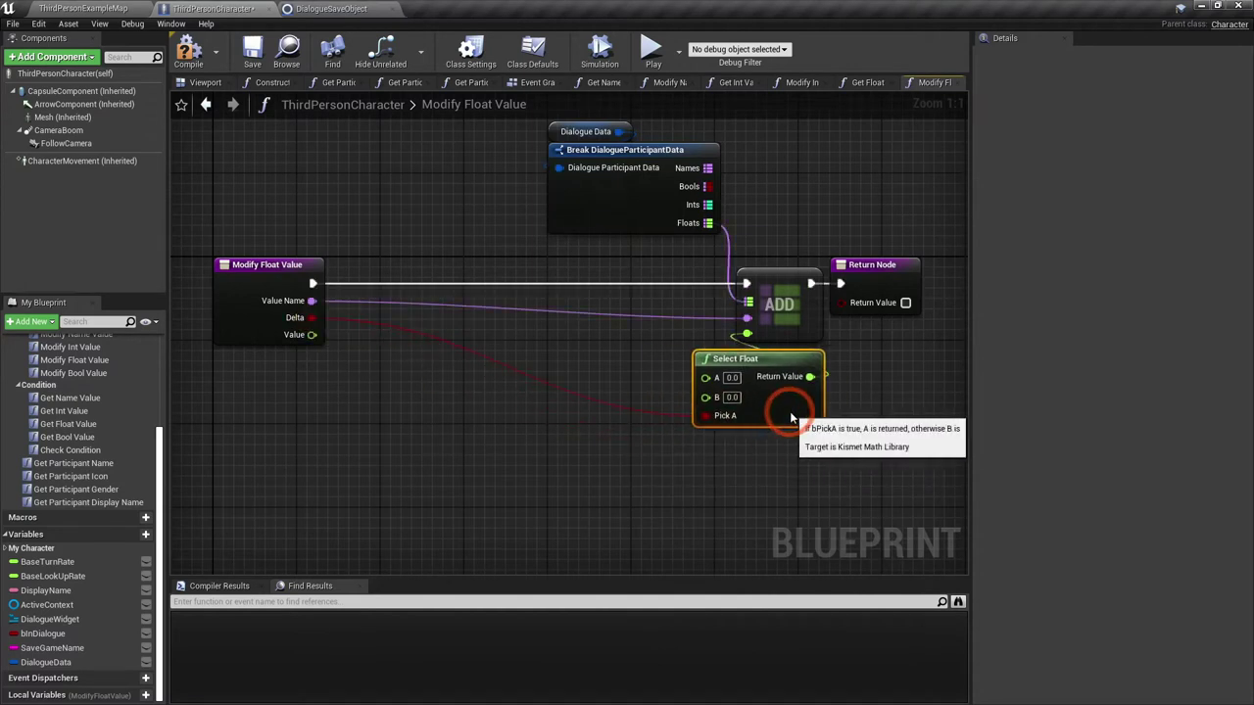
pyautogui.moveTo(705, 397); pyautogui.dragTo(318, 343)
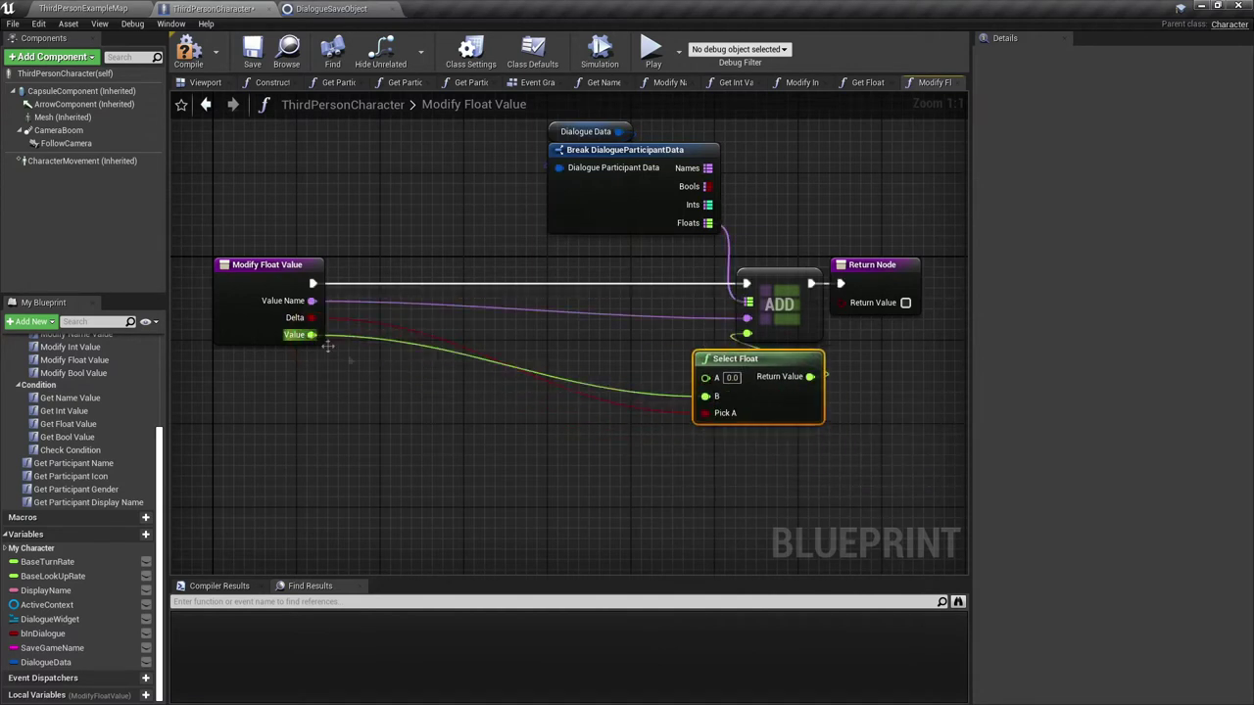
pyautogui.moveTo(488, 446); pyautogui.dragTo(442, 409, button='right')
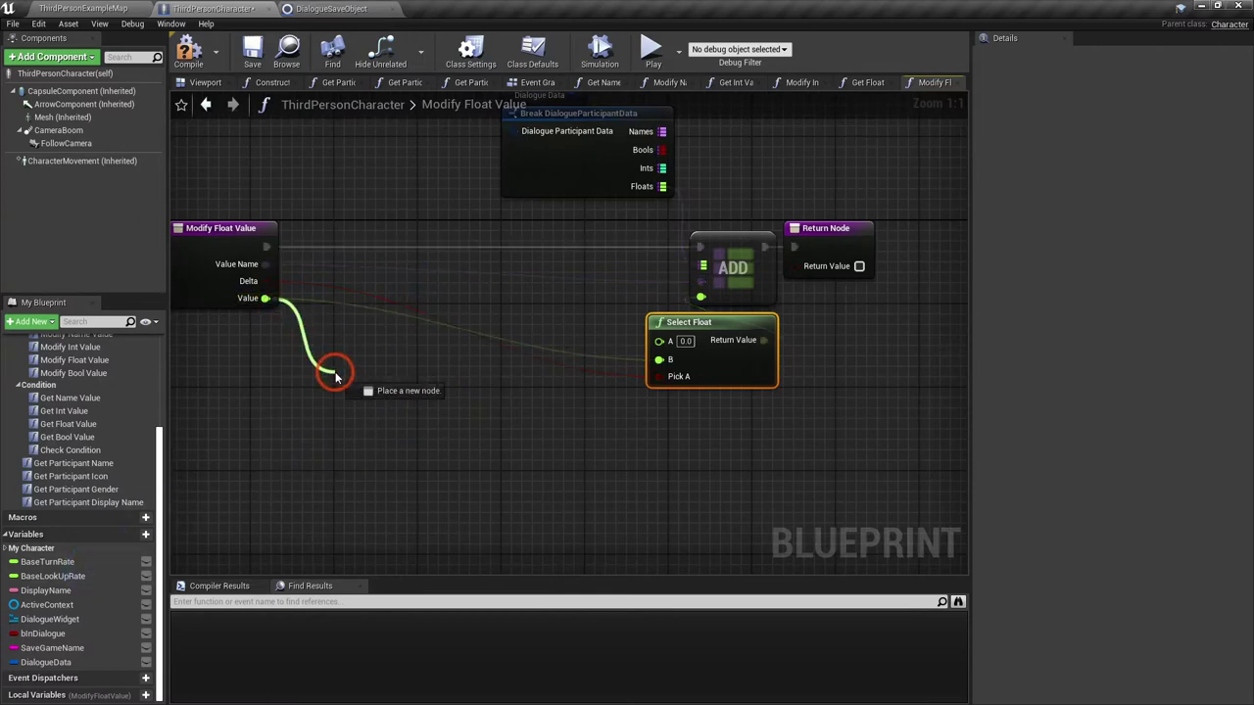
# Create a float + float node from Value and feed its sum into Select Float's A
pyautogui.moveTo(272, 304); pyautogui.dragTo(336, 377)
pyautogui.write('+')
pyautogui.click(462, 437)
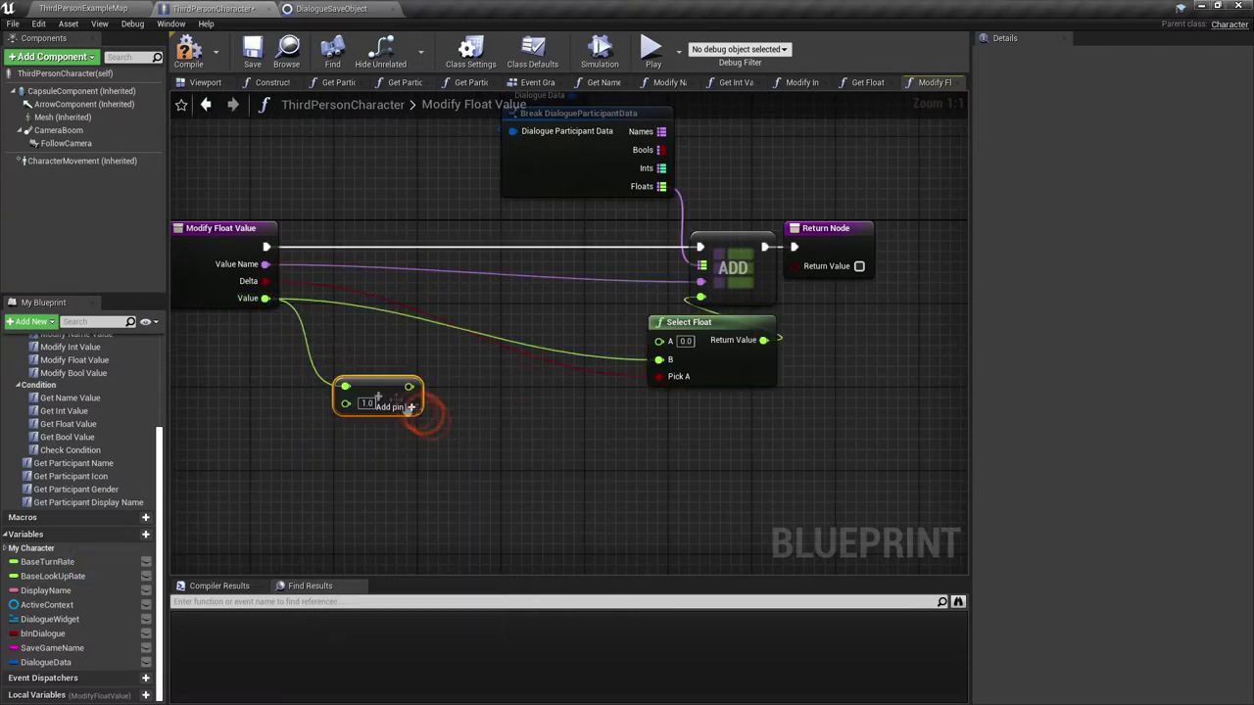
pyautogui.moveTo(411, 402)
pyautogui.mouseDown()
pyautogui.moveTo(556, 400)
pyautogui.moveTo(692, 338)
pyautogui.moveTo(671, 343)
pyautogui.mouseUp()
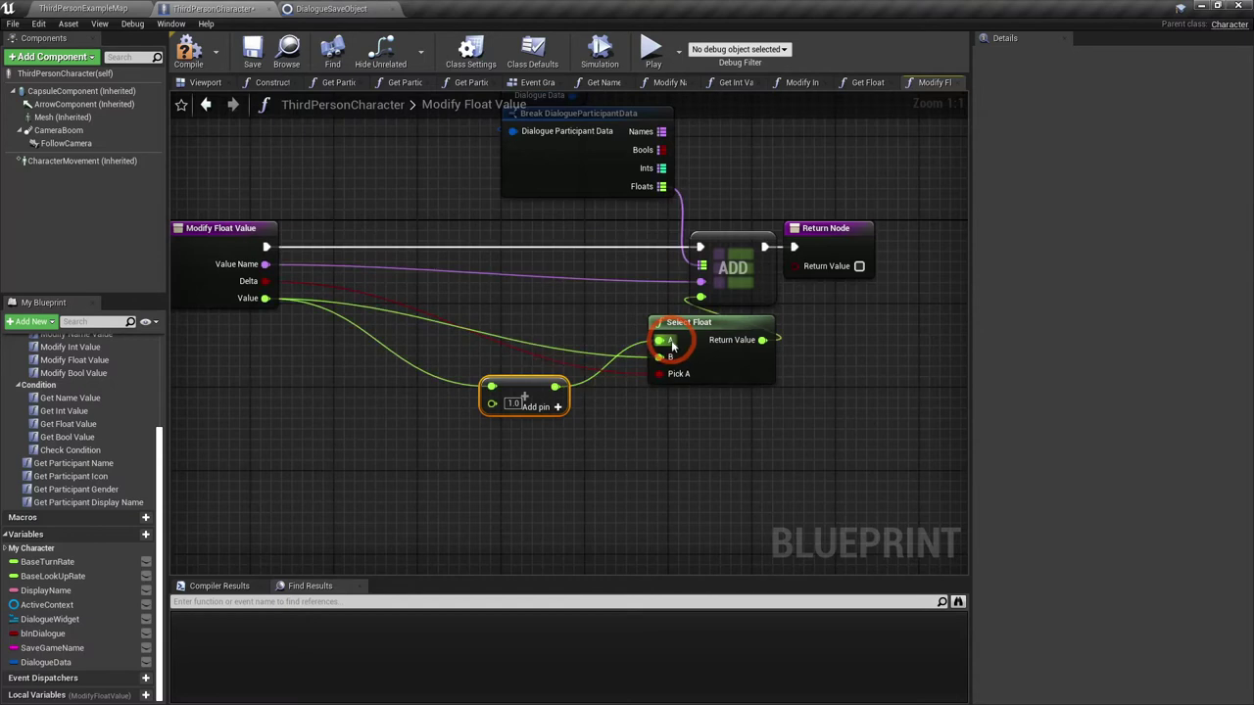
pyautogui.moveTo(543, 390); pyautogui.dragTo(595, 390)
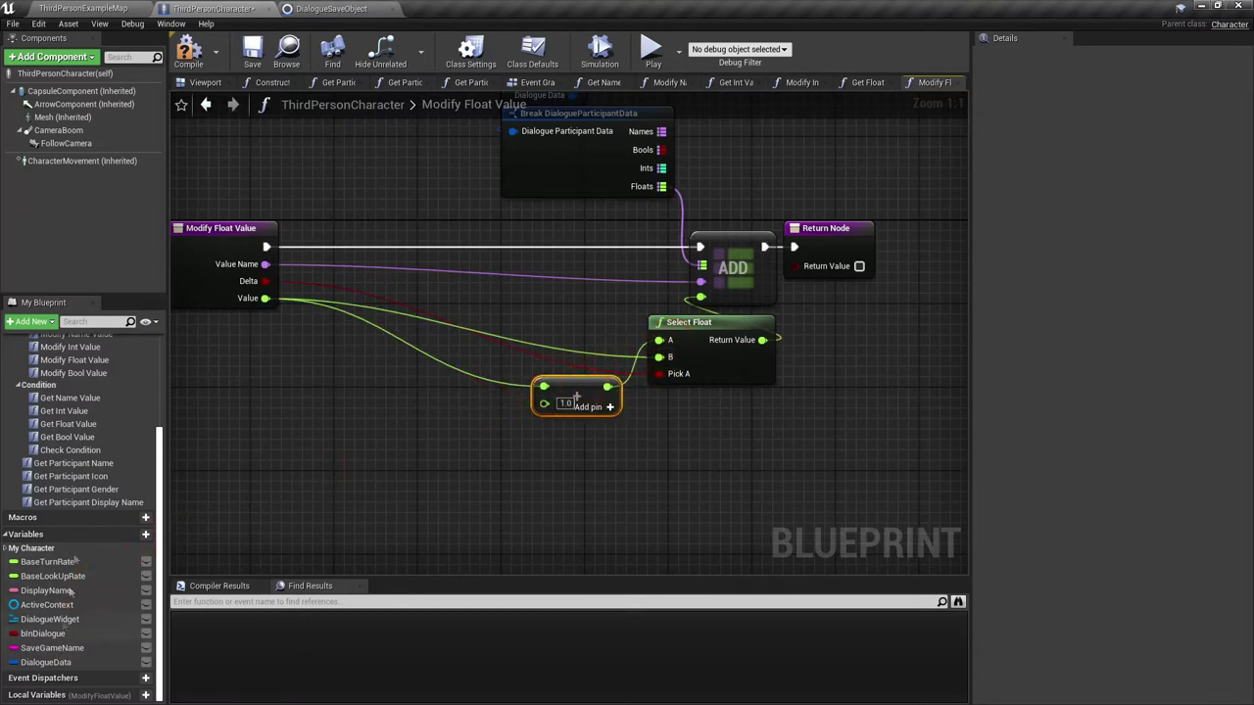
pyautogui.scroll(2, 89, 608)
pyautogui.scroll(1, 118, 577)
pyautogui.scroll(2, 147, 542)
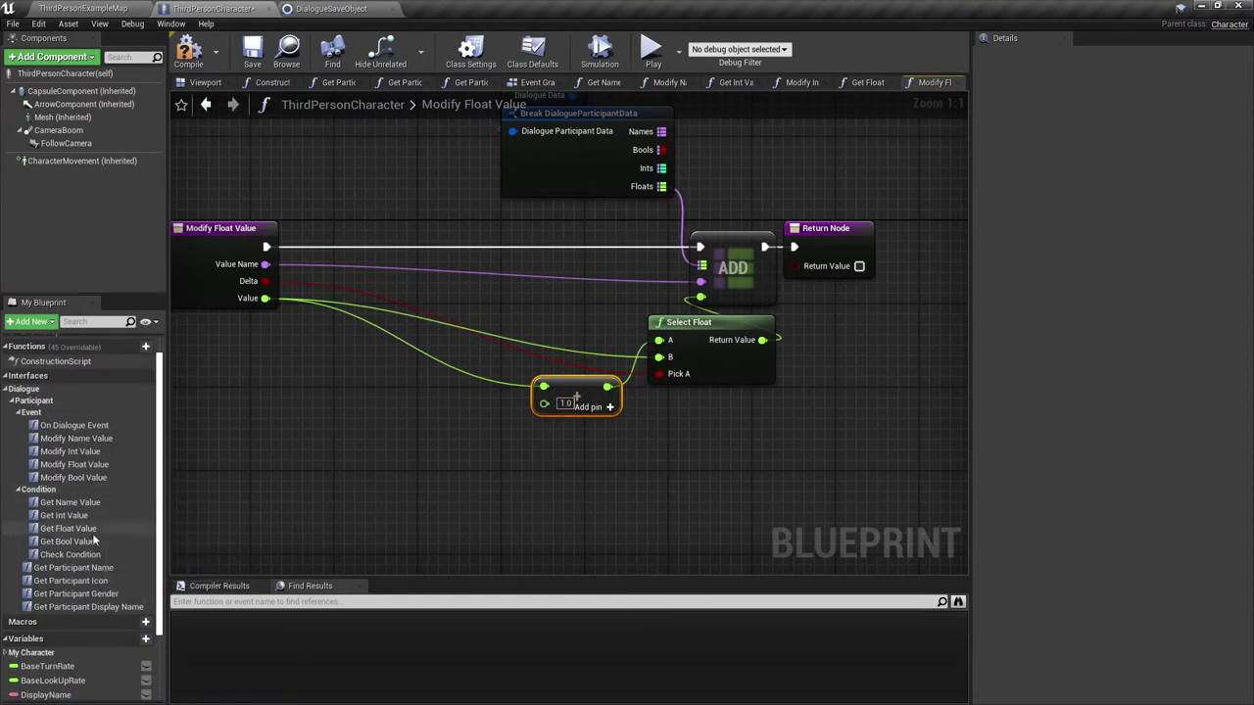
# Add a Get Float Value call using Value Name and feed its result into the addition
pyautogui.moveTo(89, 529); pyautogui.dragTo(582, 459)
pyautogui.moveTo(548, 408); pyautogui.dragTo(389, 395)
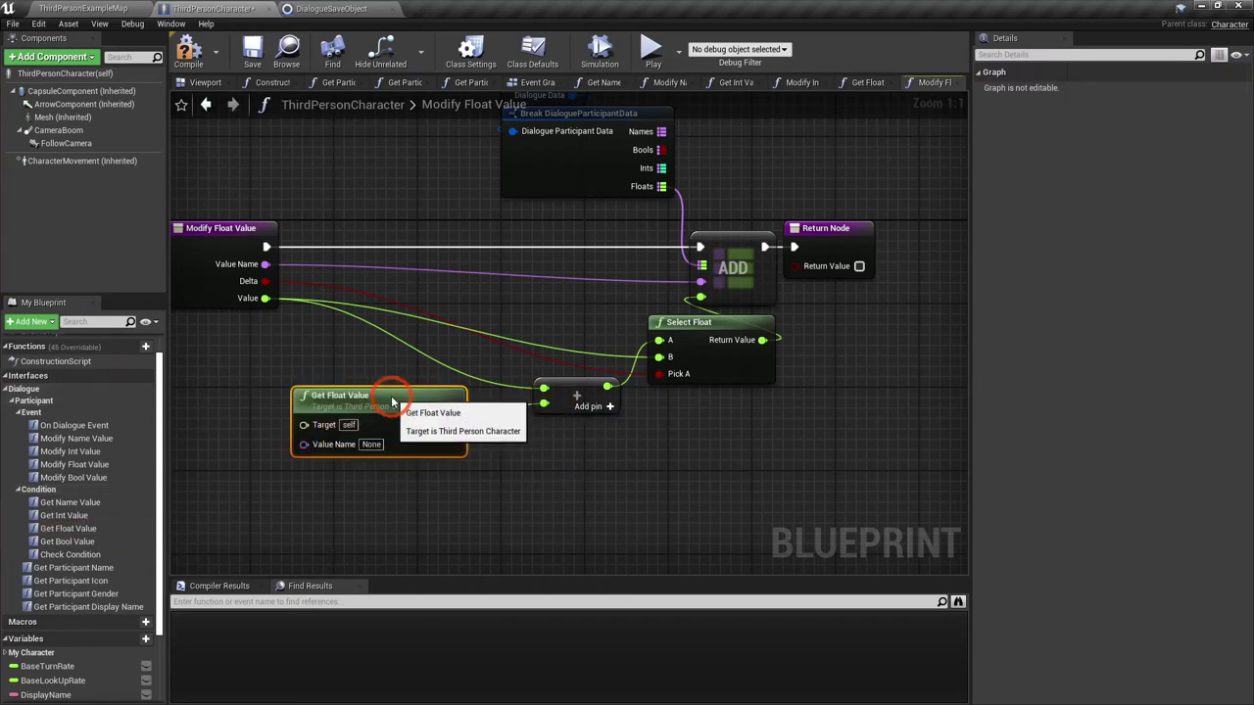
pyautogui.moveTo(317, 436); pyautogui.dragTo(272, 257)
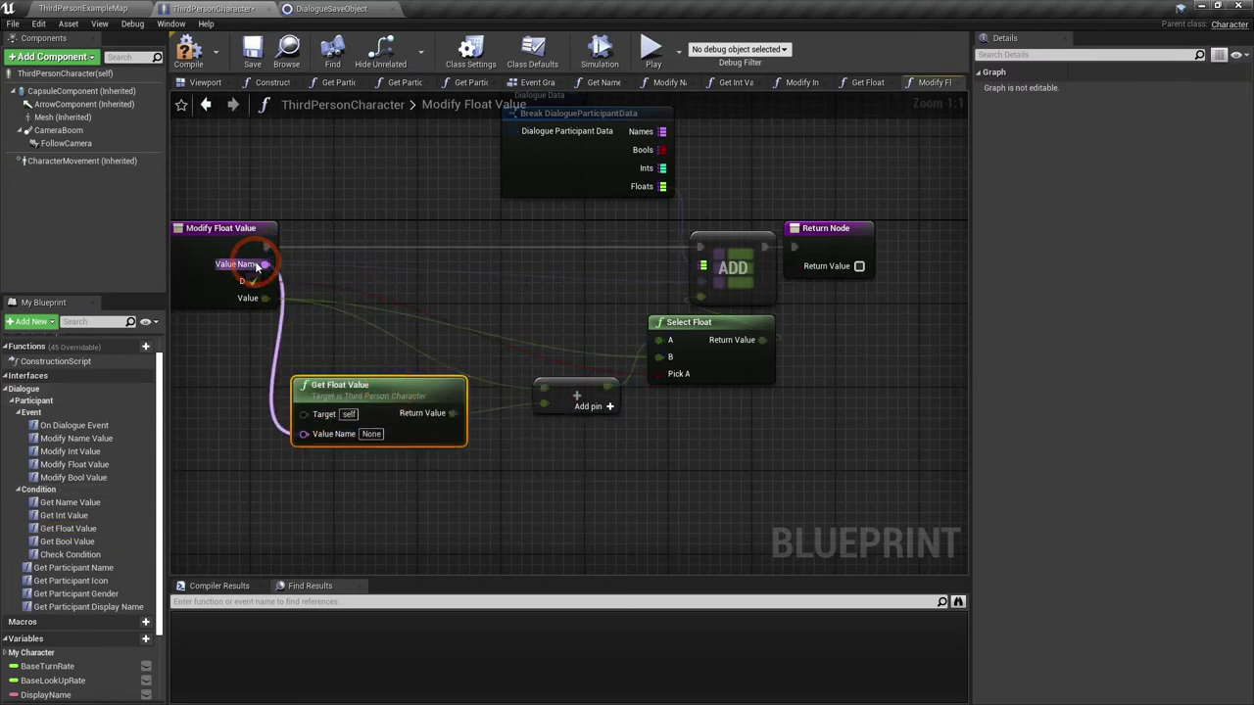
pyautogui.scroll(-1, 436, 301)
pyautogui.moveTo(401, 397); pyautogui.dragTo(422, 420)
pyautogui.scroll(-1, 630, 425)
pyautogui.moveTo(630, 425)
pyautogui.mouseDown(button='right')
pyautogui.moveTo(608, 477)
pyautogui.moveTo(596, 465)
pyautogui.mouseUp(button='right')
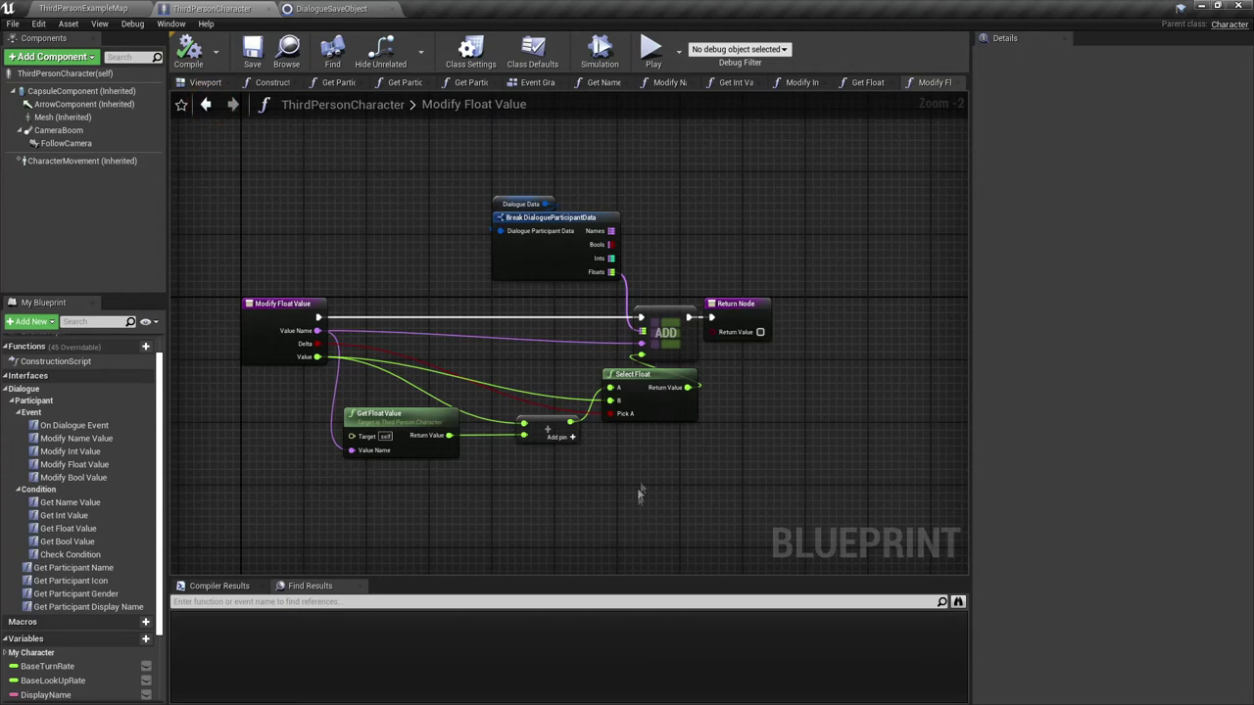
# Open the Get Bool Value function graph from the interface functions list
pyautogui.scroll(1, 619, 413)
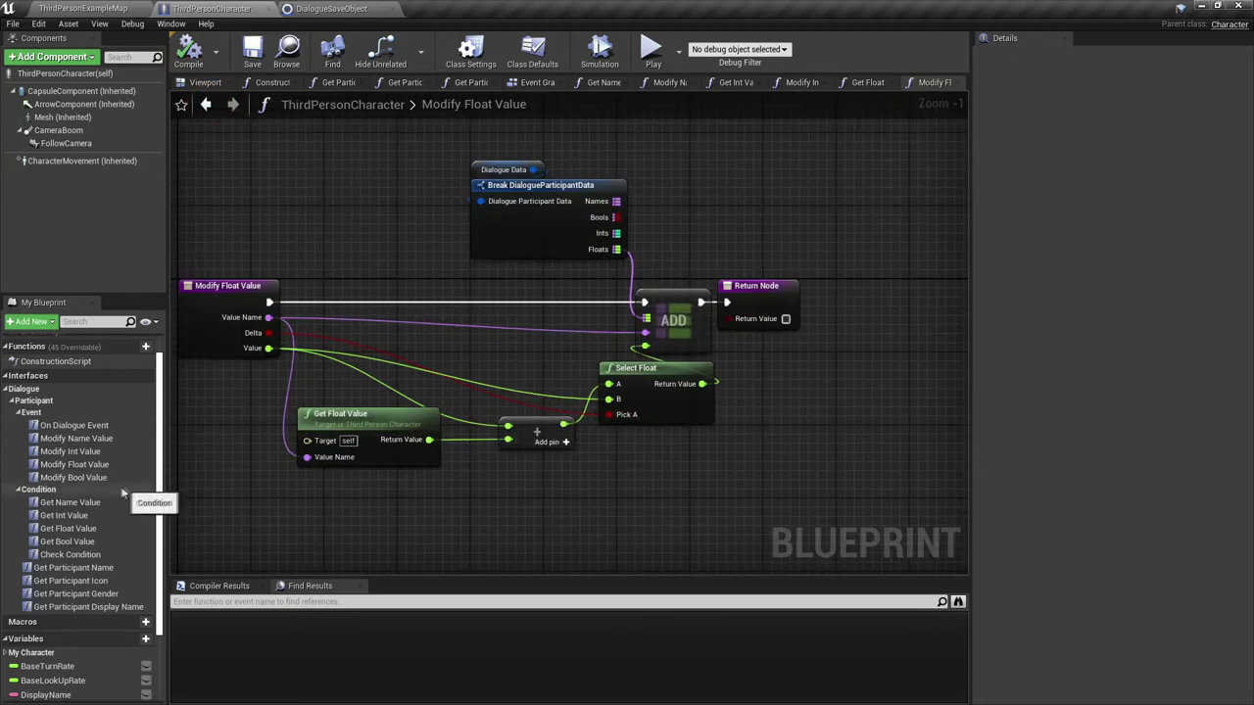
pyautogui.click(83, 478)
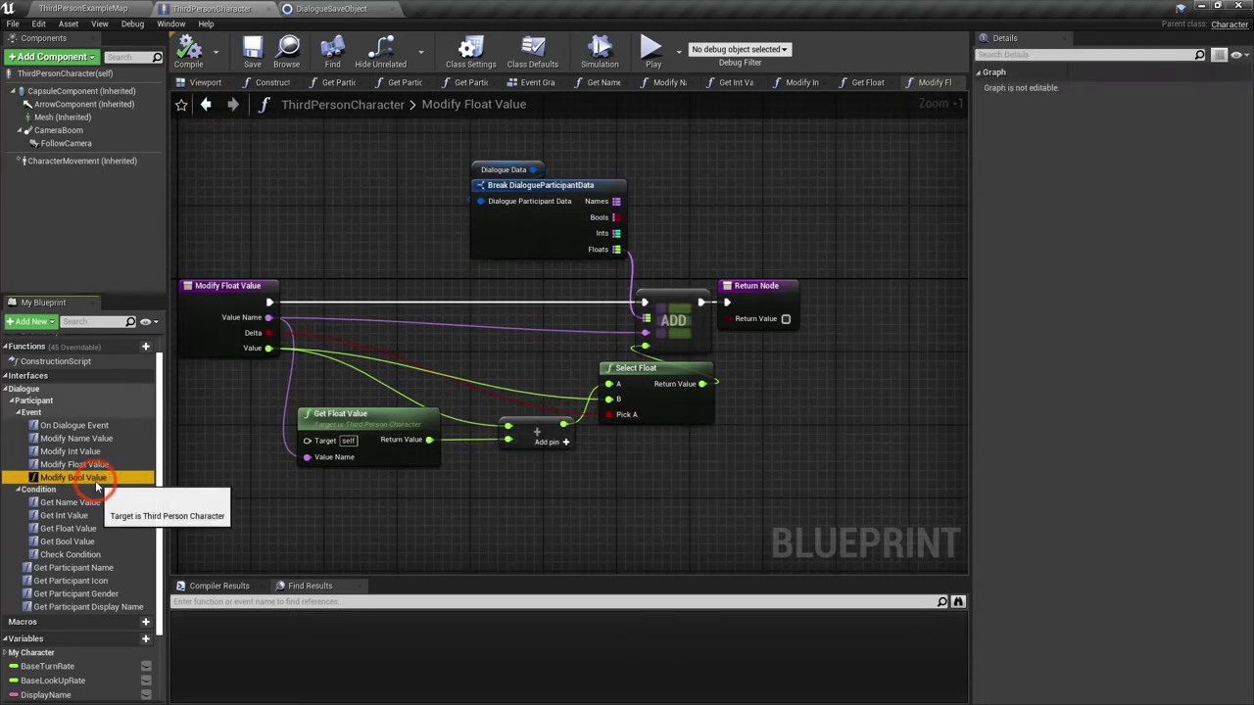
pyautogui.doubleClick(66, 541)
# Add DialogueData, Break it, and Find Value Name in the Bools map
pyautogui.moveTo(336, 342); pyautogui.dragTo(392, 436, button='right')
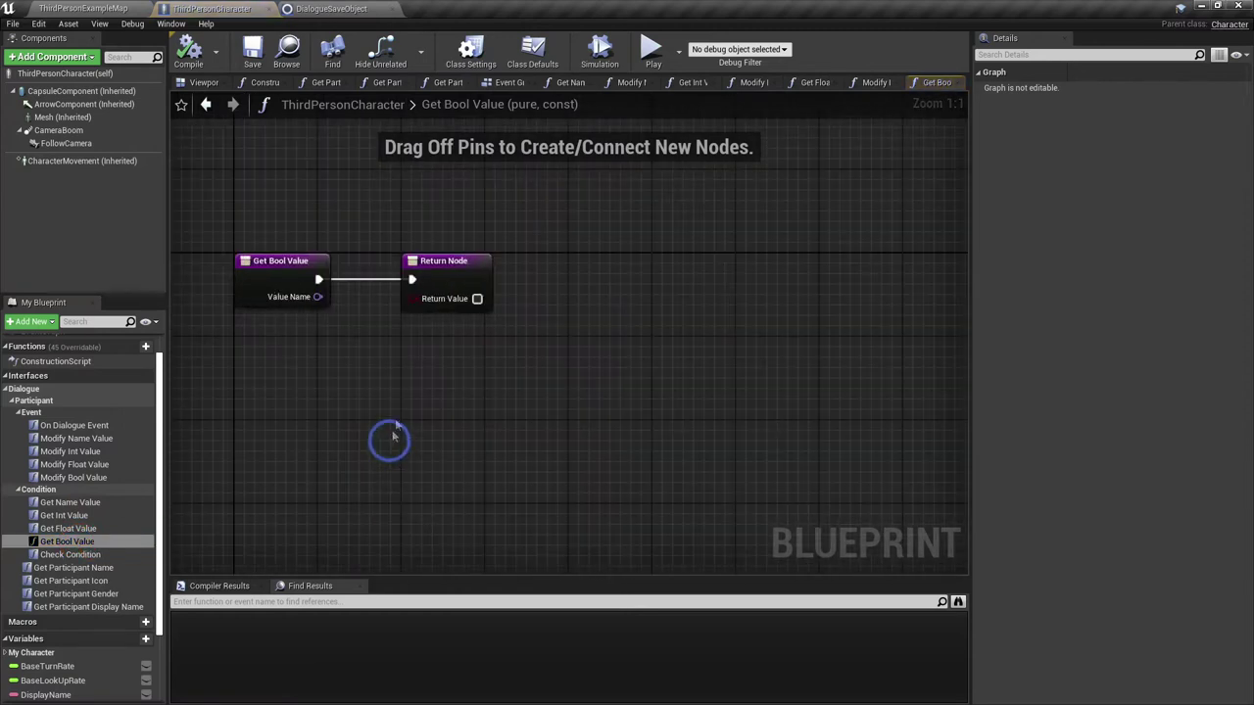
pyautogui.moveTo(476, 282); pyautogui.dragTo(735, 282)
pyautogui.scroll(-3, 90, 619)
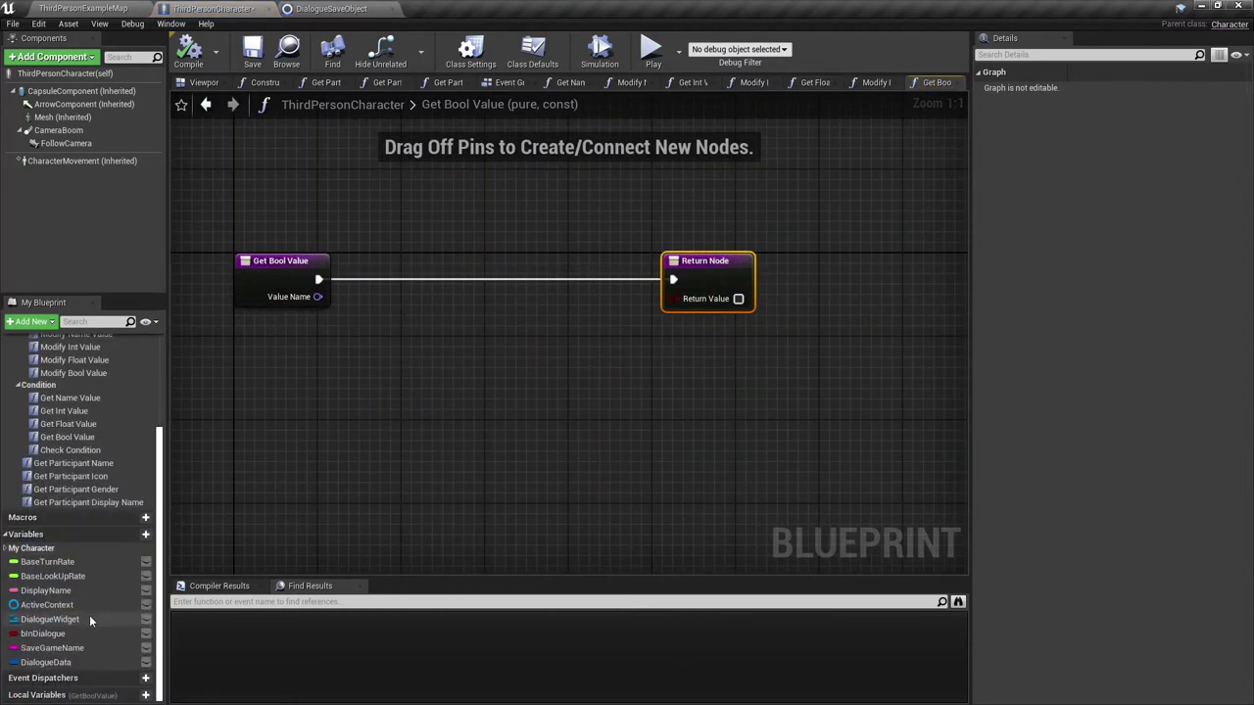
pyautogui.moveTo(46, 662)
pyautogui.mouseDown()
pyautogui.moveTo(283, 361)
pyautogui.moveTo(314, 404)
pyautogui.mouseUp()
pyautogui.click(333, 377)
pyautogui.write('break')
pyautogui.click(364, 473)
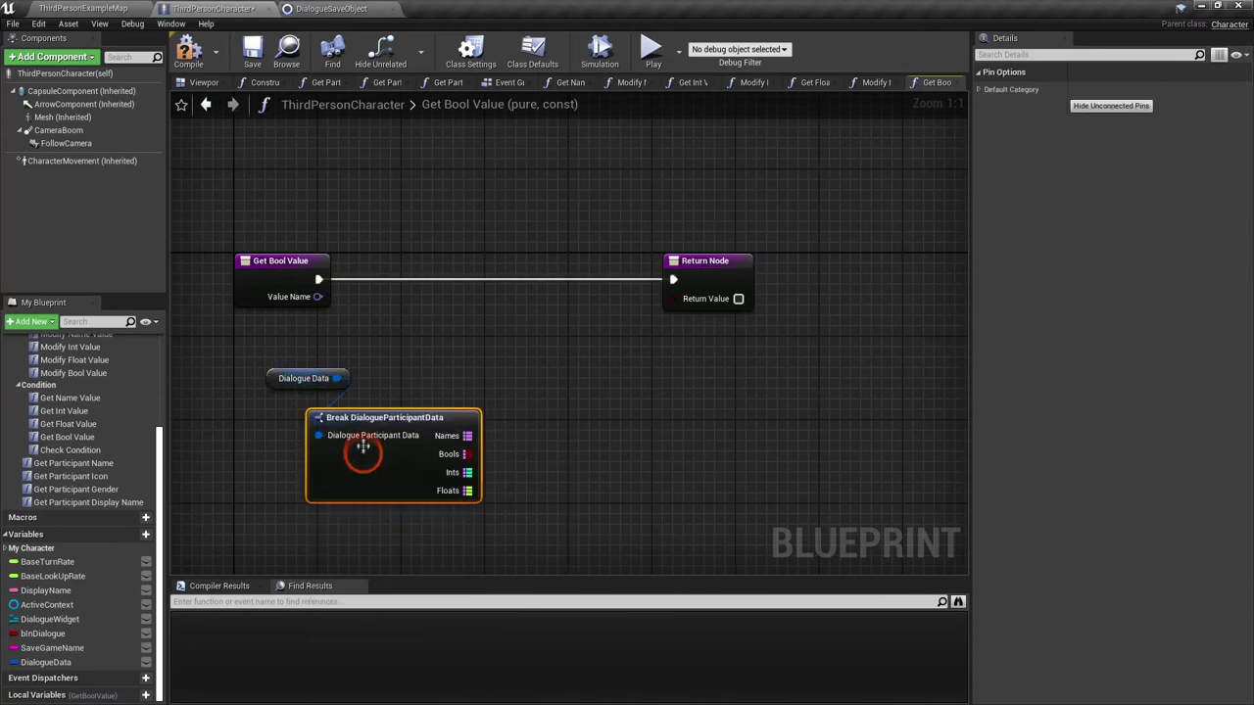
pyautogui.moveTo(424, 433); pyautogui.dragTo(468, 367)
pyautogui.write('finmd')
pyautogui.press('Return')
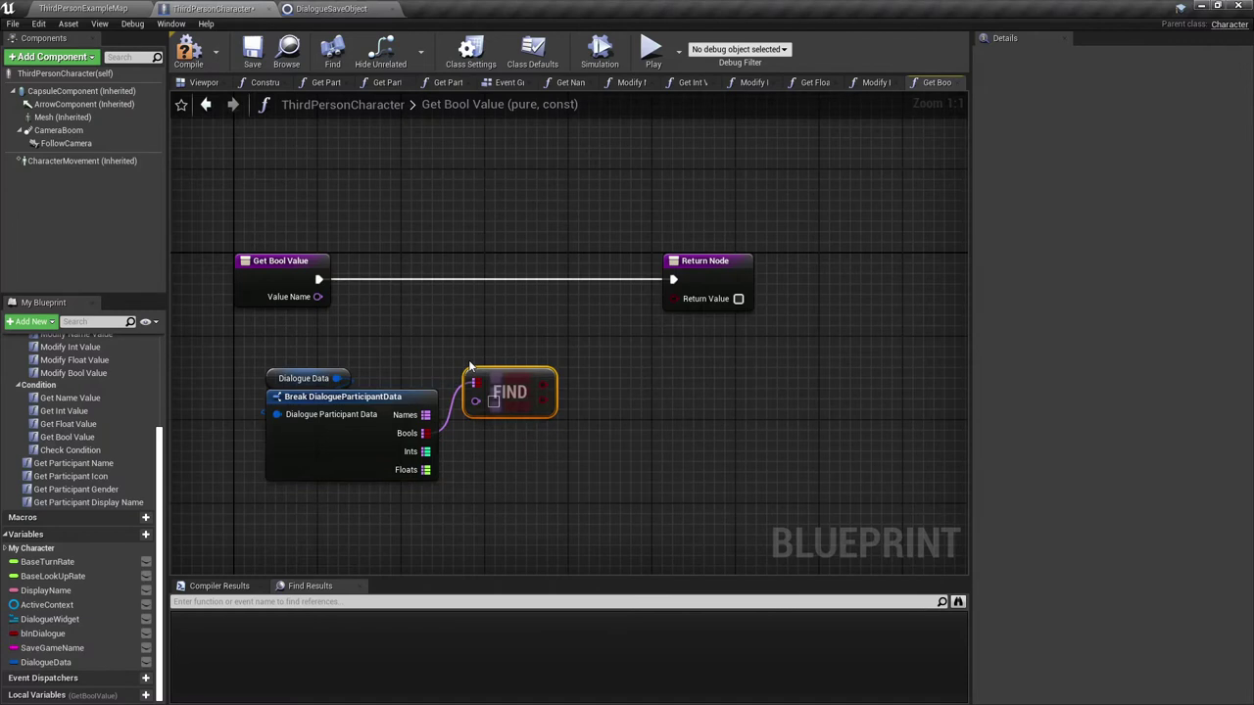
pyautogui.moveTo(317, 296); pyautogui.dragTo(476, 402)
# Add a Branch after the function entry and duplicate the Return Node for the False path
pyautogui.click(503, 257)
pyautogui.moveTo(514, 282); pyautogui.dragTo(318, 283)
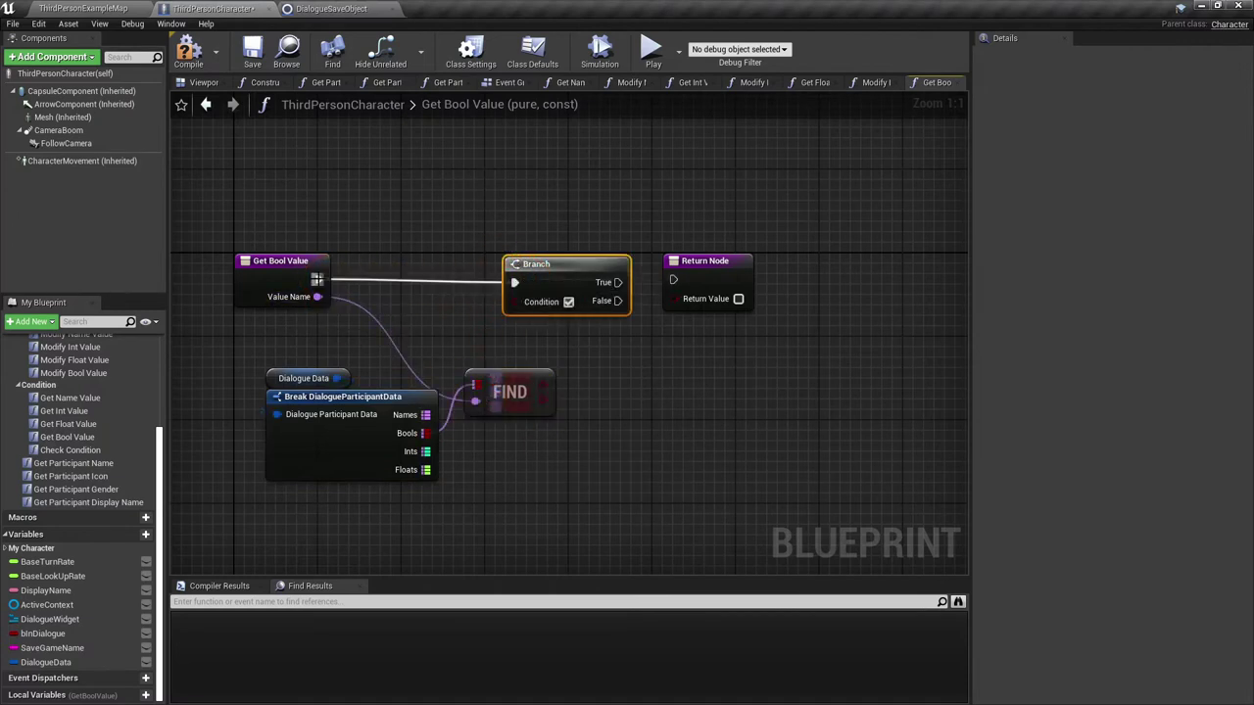
pyautogui.moveTo(673, 281)
pyautogui.mouseDown()
pyautogui.moveTo(617, 282)
pyautogui.moveTo(701, 259)
pyautogui.mouseUp()
pyautogui.click(582, 224)
pyautogui.click(574, 257)
pyautogui.moveTo(822, 263); pyautogui.dragTo(733, 252, button='right')
pyautogui.click(744, 257)
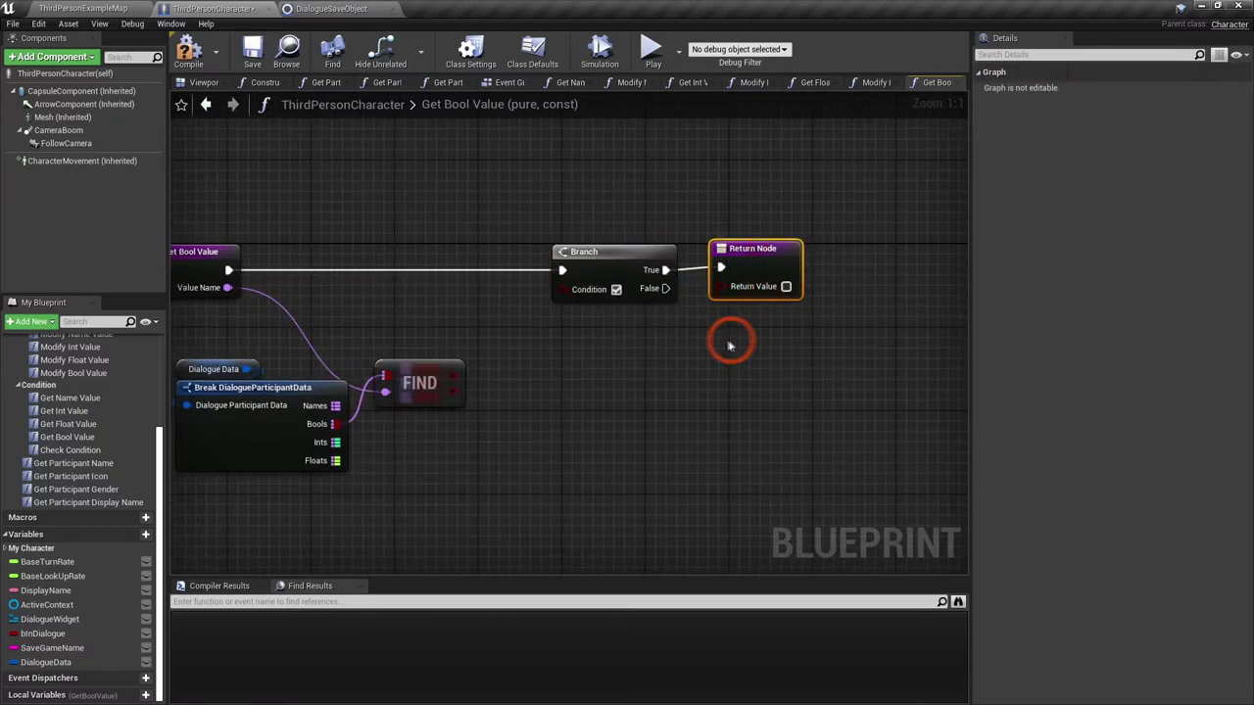
pyautogui.hotkey('ctrl', 'c')
pyautogui.hotkey('ctrl', 'v')
pyautogui.moveTo(665, 288)
pyautogui.mouseDown()
pyautogui.moveTo(692, 364)
pyautogui.moveTo(771, 385)
pyautogui.mouseUp()
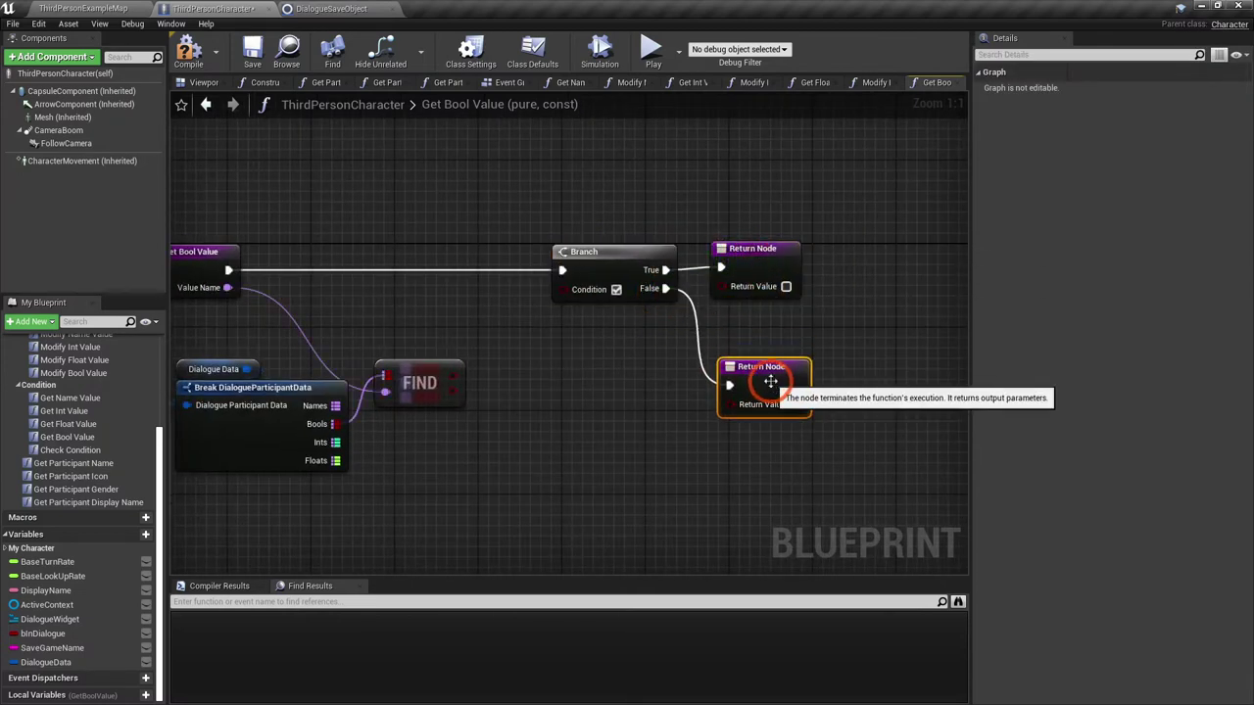
pyautogui.moveTo(741, 272); pyautogui.dragTo(750, 276)
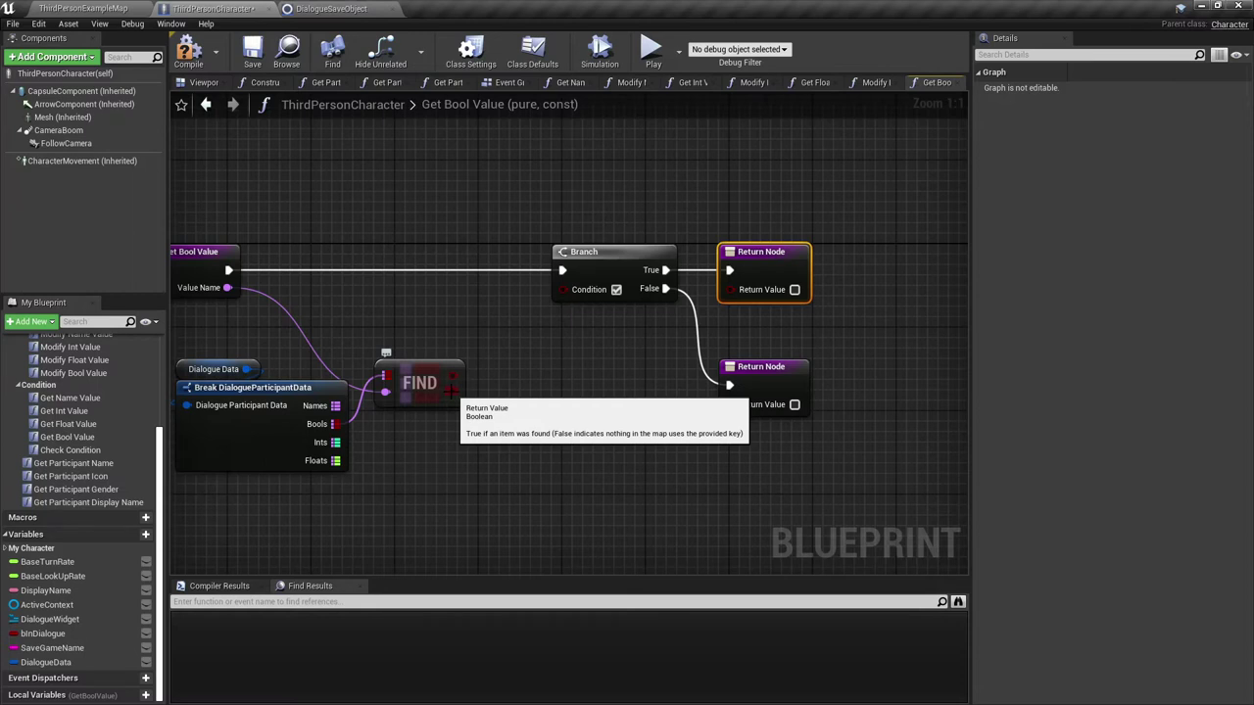
# Use the Find result as the Branch condition, return the found bool on True, and save
pyautogui.moveTo(453, 391); pyautogui.dragTo(562, 289)
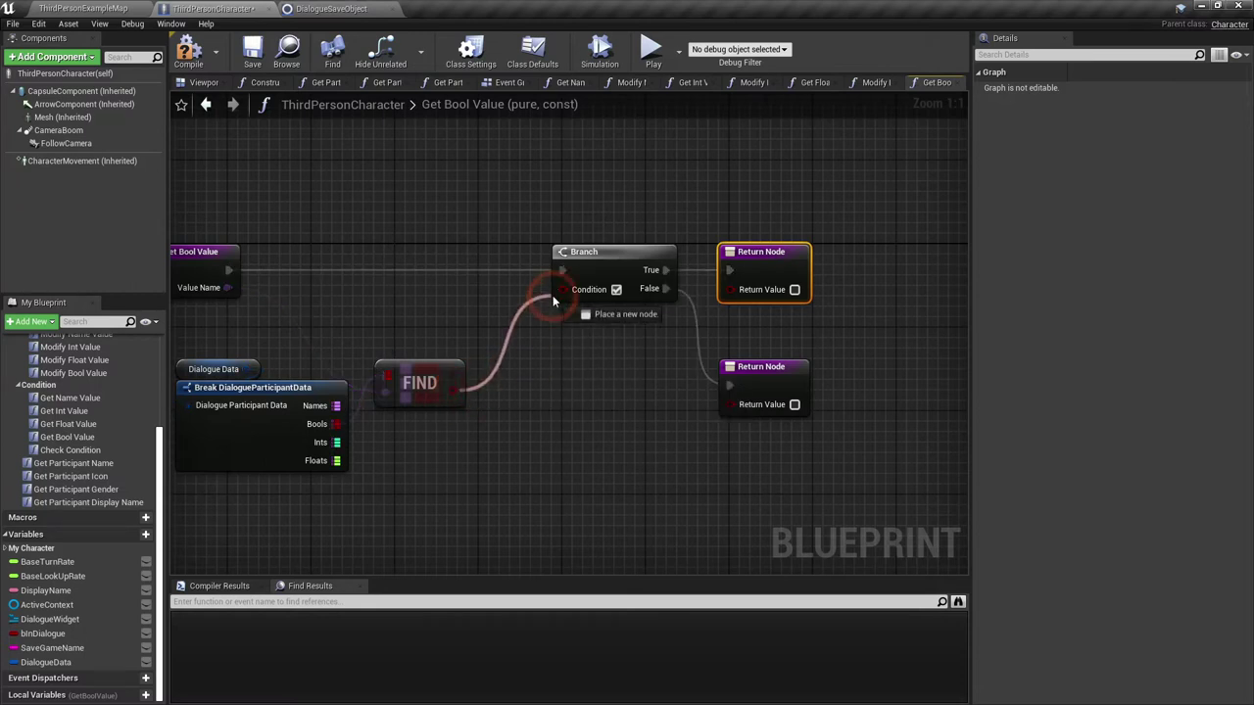
pyautogui.moveTo(454, 391); pyautogui.dragTo(730, 288)
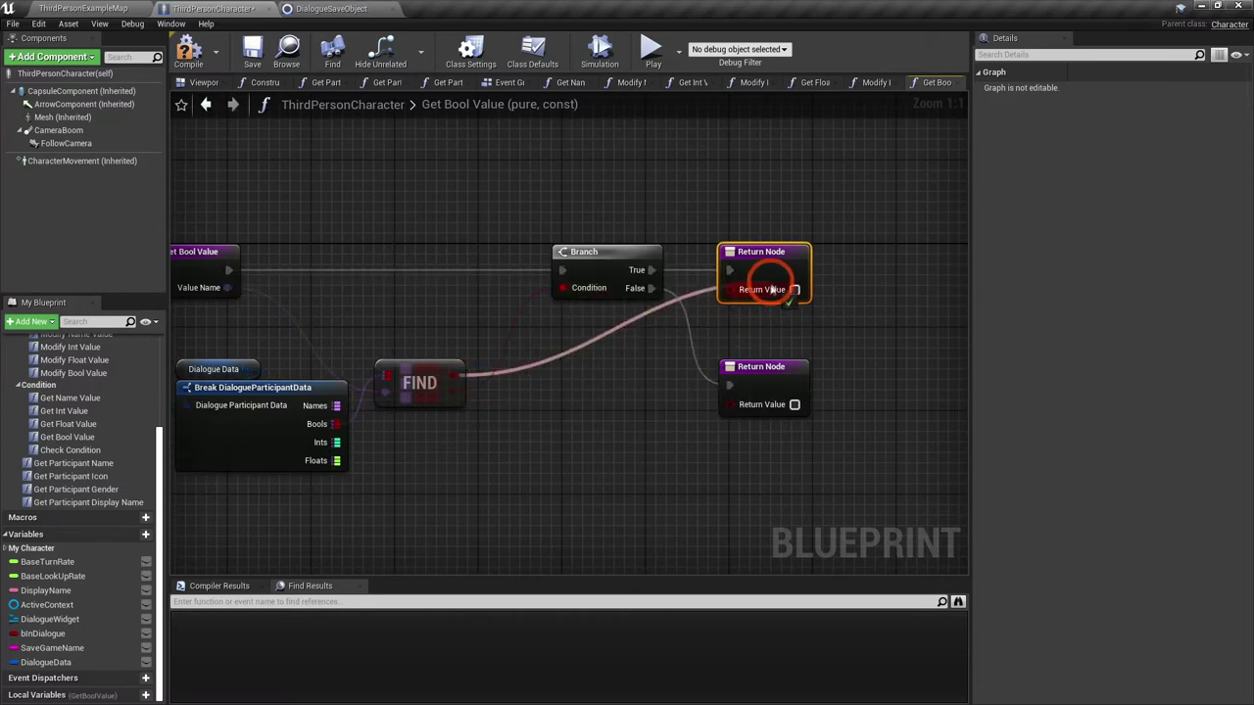
pyautogui.moveTo(373, 315); pyautogui.dragTo(432, 305, button='right')
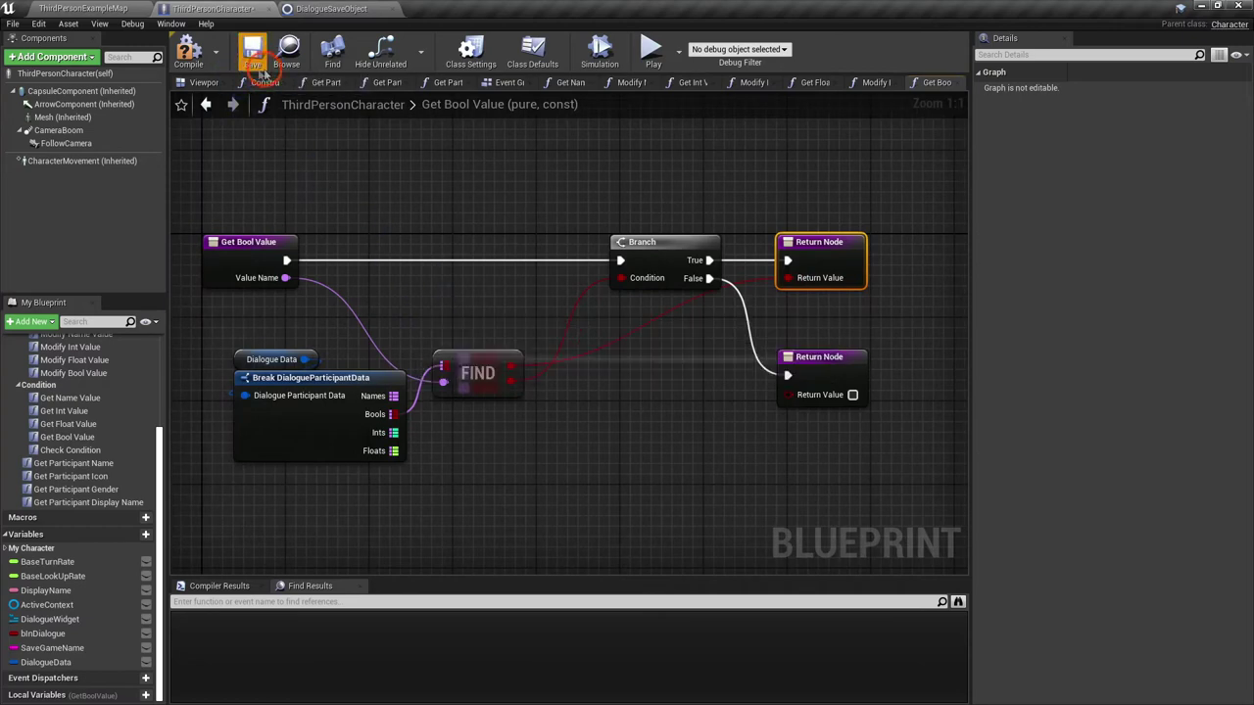
pyautogui.click(98, 399)
pyautogui.scroll(3, 99, 416)
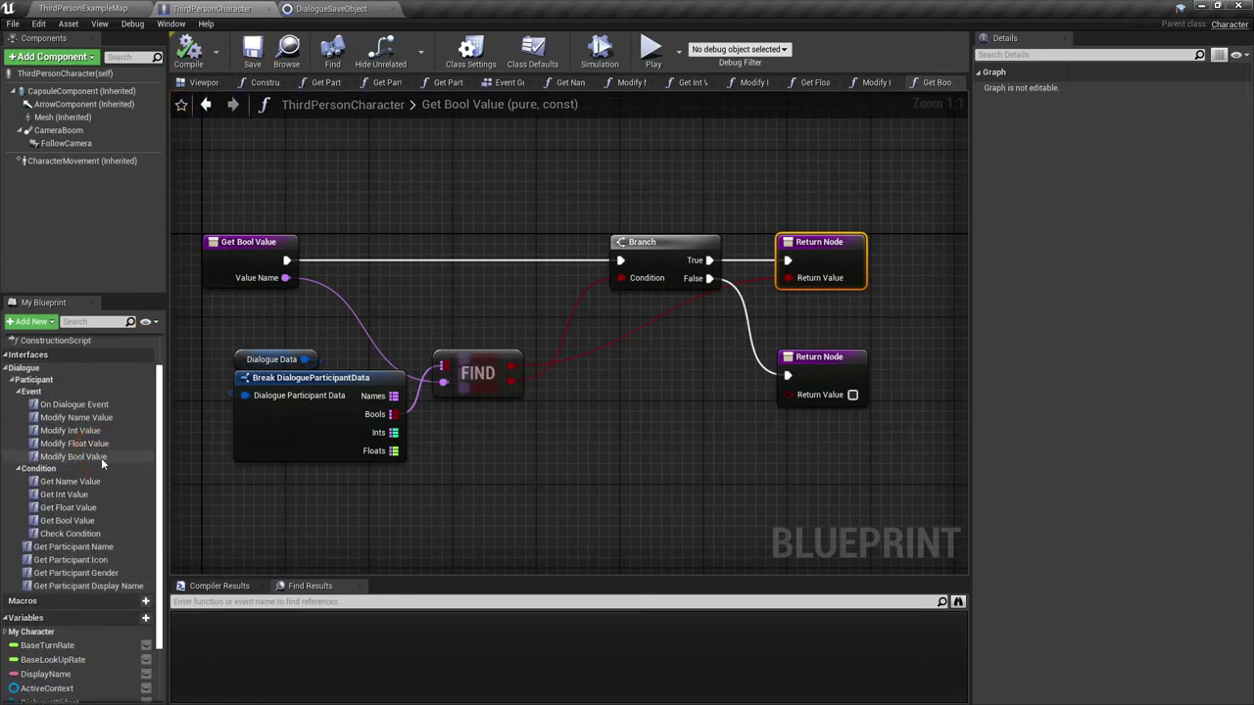
pyautogui.click(102, 458)
# In Modify Bool Value, Break DialogueData and Add Value Name and New Value to Bools before returning
pyautogui.doubleClick(102, 457)
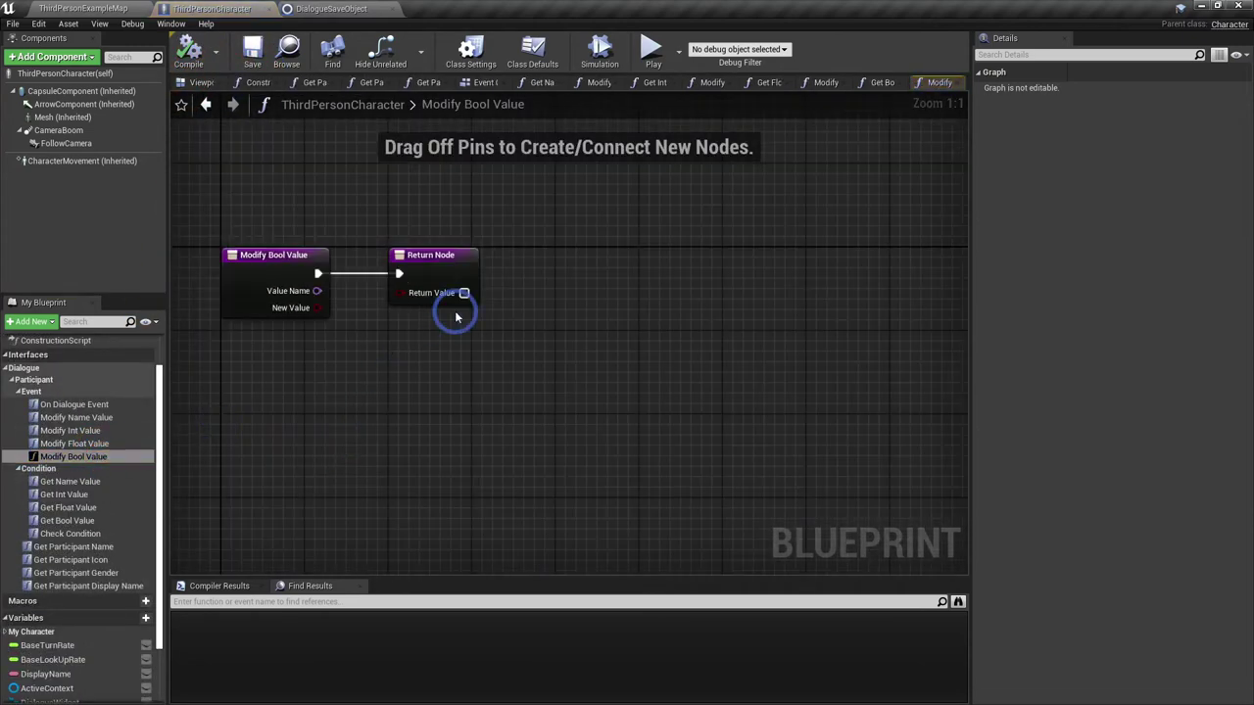
pyautogui.moveTo(439, 260); pyautogui.dragTo(738, 260)
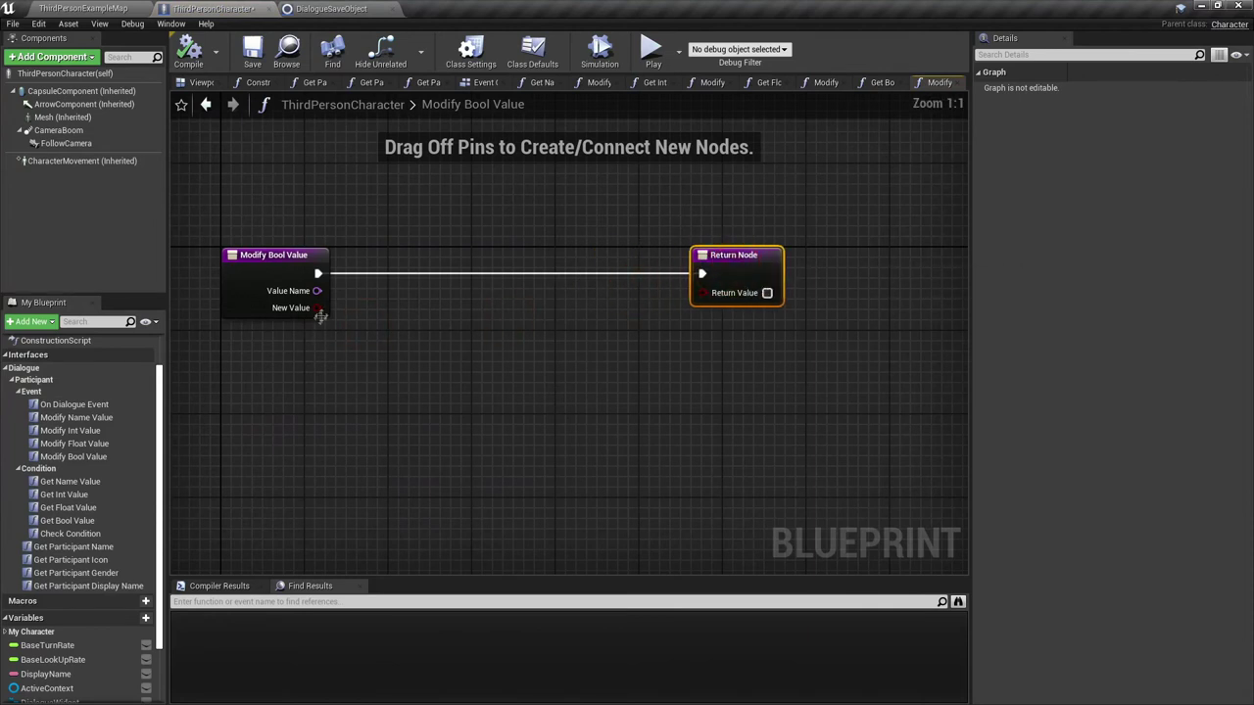
pyautogui.scroll(-2, 77, 559)
pyautogui.moveTo(57, 663)
pyautogui.mouseDown()
pyautogui.moveTo(293, 372)
pyautogui.moveTo(282, 407)
pyautogui.mouseUp()
pyautogui.write('brea')
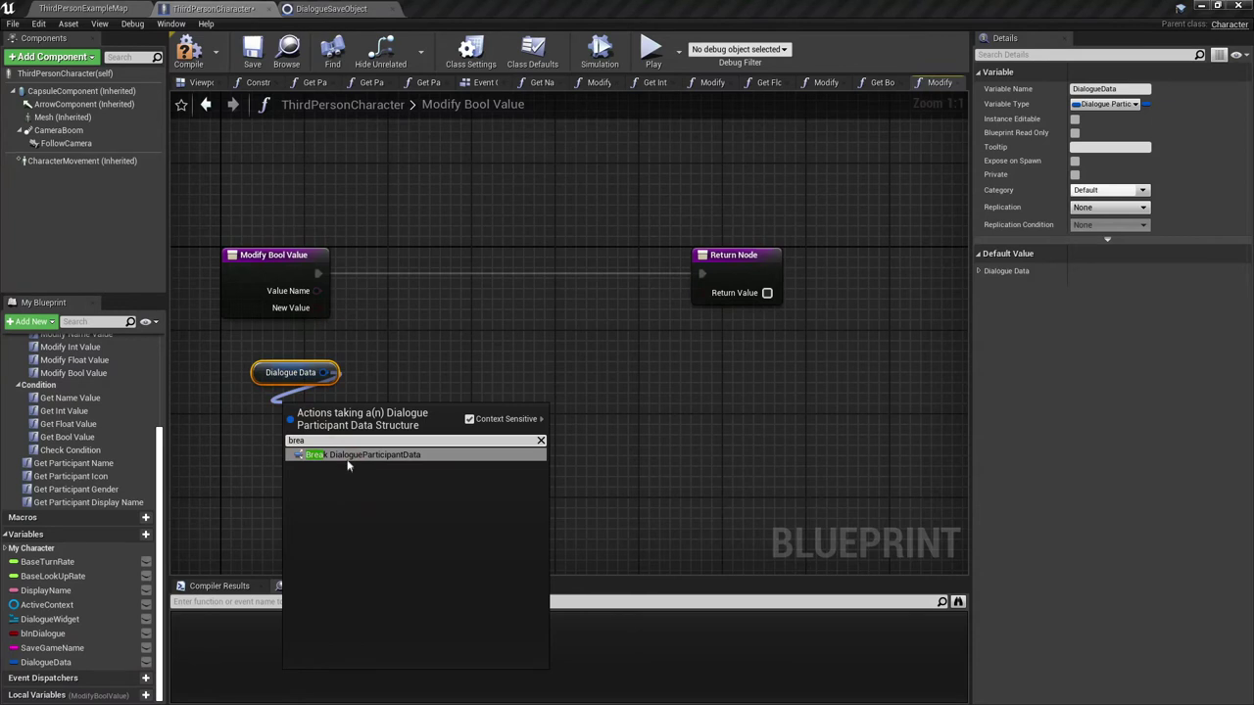
pyautogui.click(348, 456)
pyautogui.moveTo(409, 438)
pyautogui.mouseDown()
pyautogui.moveTo(482, 369)
pyautogui.moveTo(514, 286)
pyautogui.mouseUp()
pyautogui.click(558, 364)
pyautogui.moveTo(317, 307)
pyautogui.mouseDown()
pyautogui.moveTo(542, 352)
pyautogui.moveTo(317, 291)
pyautogui.moveTo(650, 291)
pyautogui.moveTo(701, 273)
pyautogui.mouseUp()
pyautogui.moveTo(546, 300); pyautogui.dragTo(536, 279)
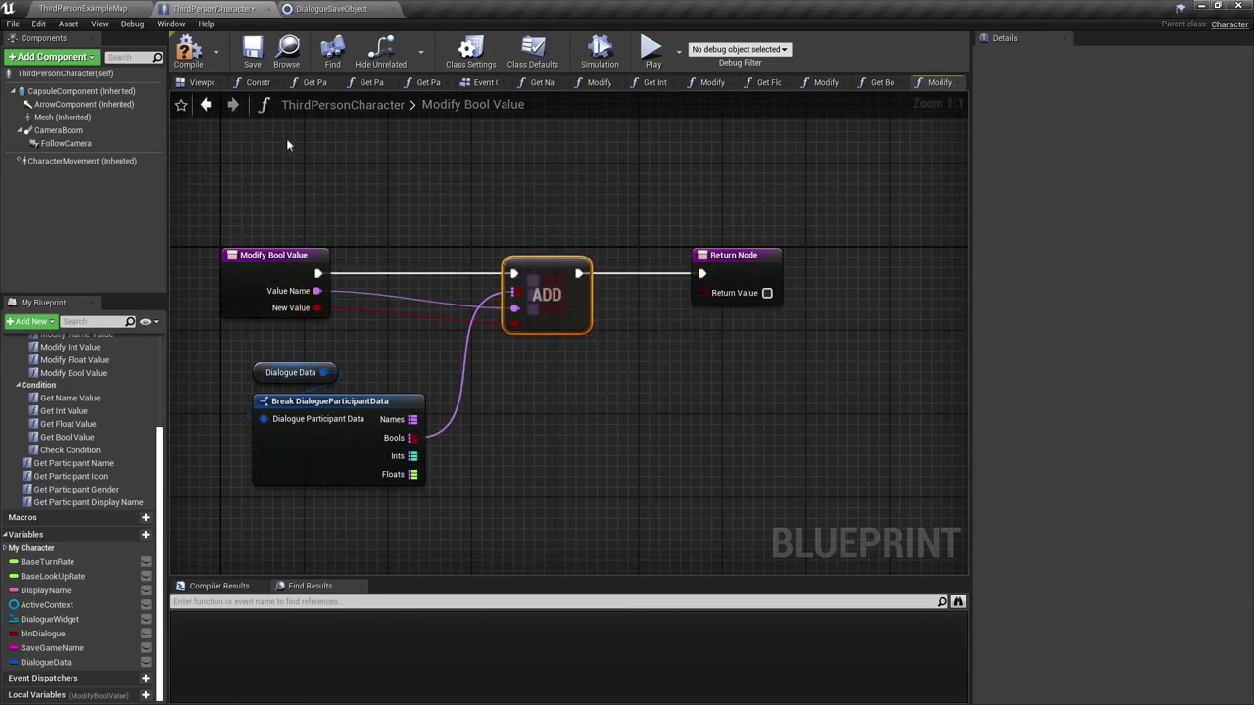
# Compile the blueprint cleanly and open Dialogue3 from the level's Content Browser
pyautogui.click(189, 53)
pyautogui.click(219, 149)
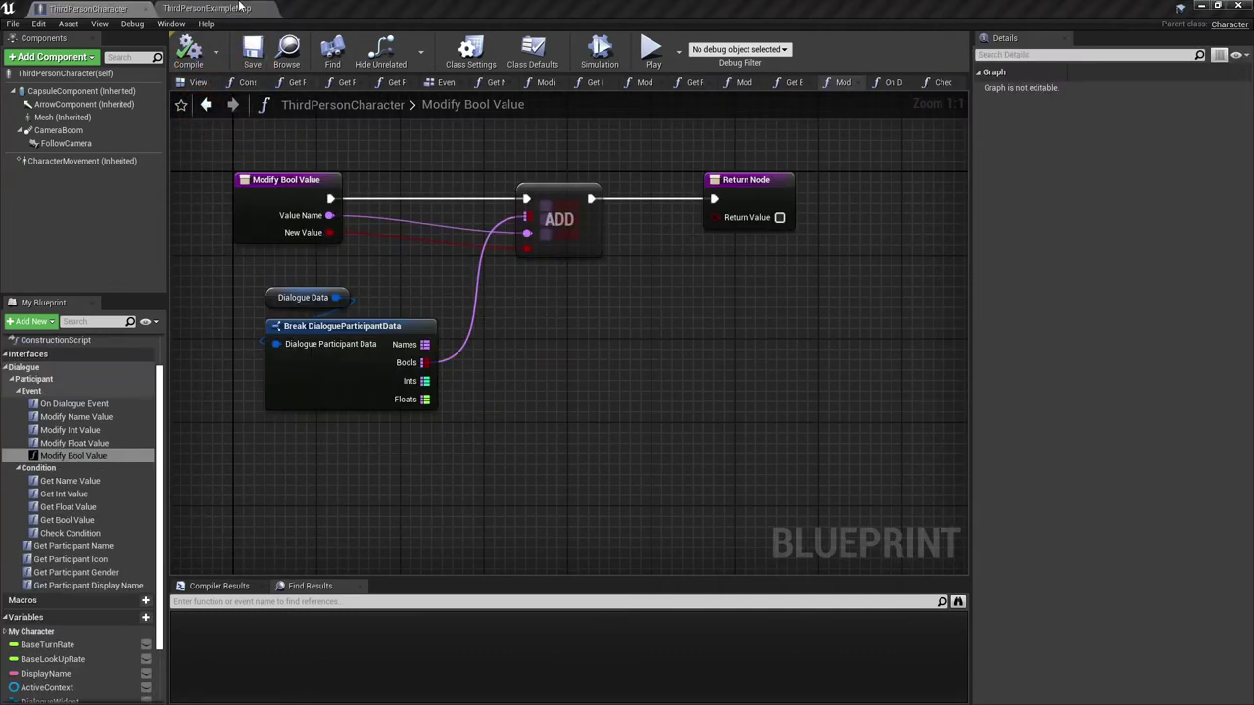
pyautogui.click(240, 7)
pyautogui.doubleClick(139, 274)
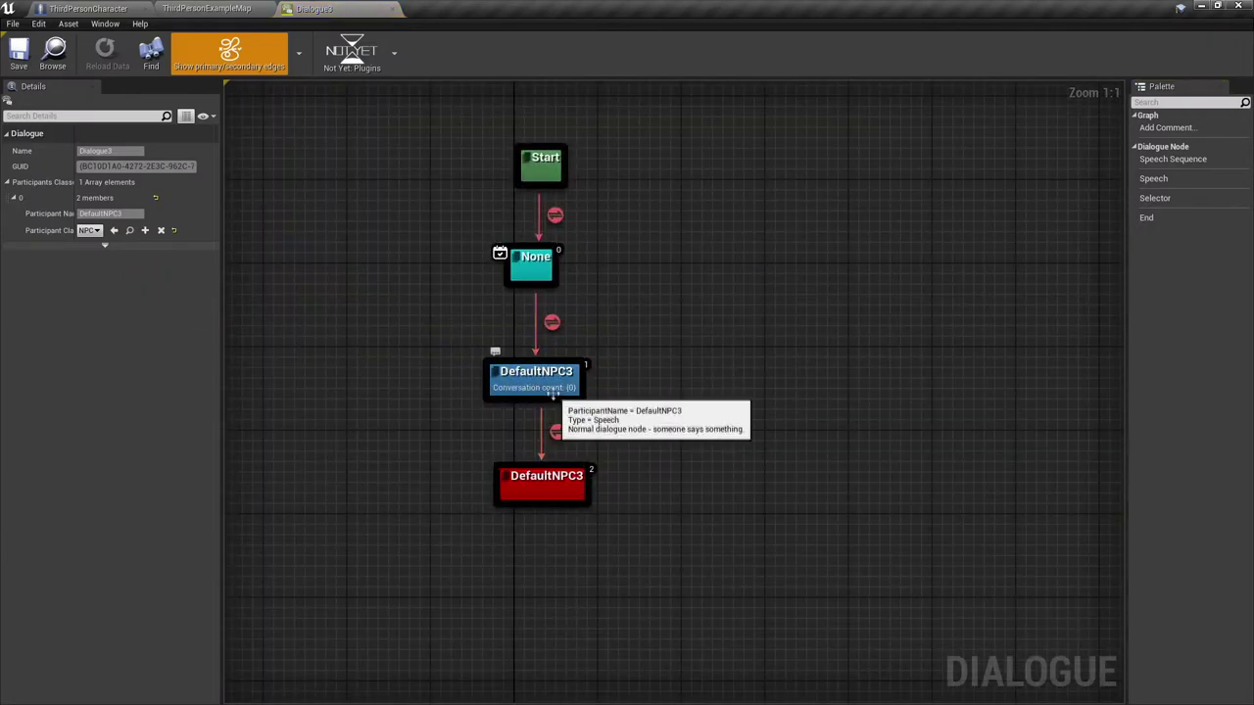
# Add an enter event with participant Player to the DefaultNPC3 speech node
pyautogui.click(535, 375)
pyautogui.click(152, 218)
pyautogui.click(136, 233)
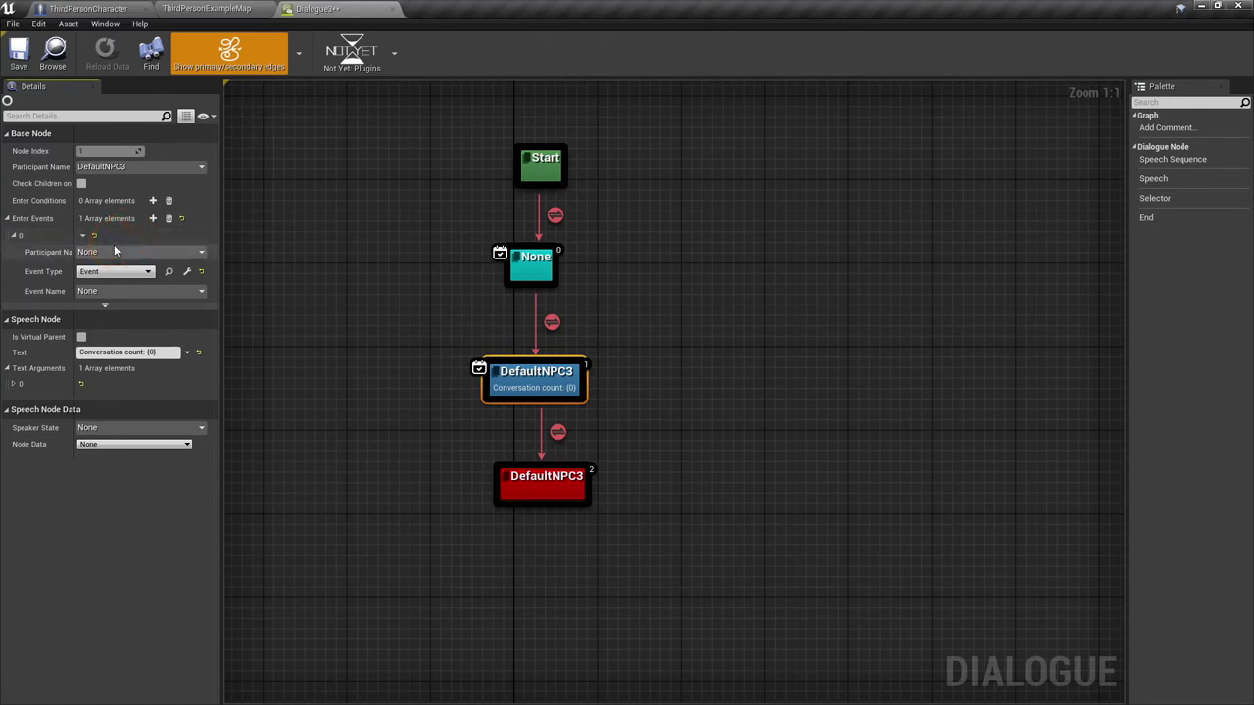
pyautogui.click(123, 253)
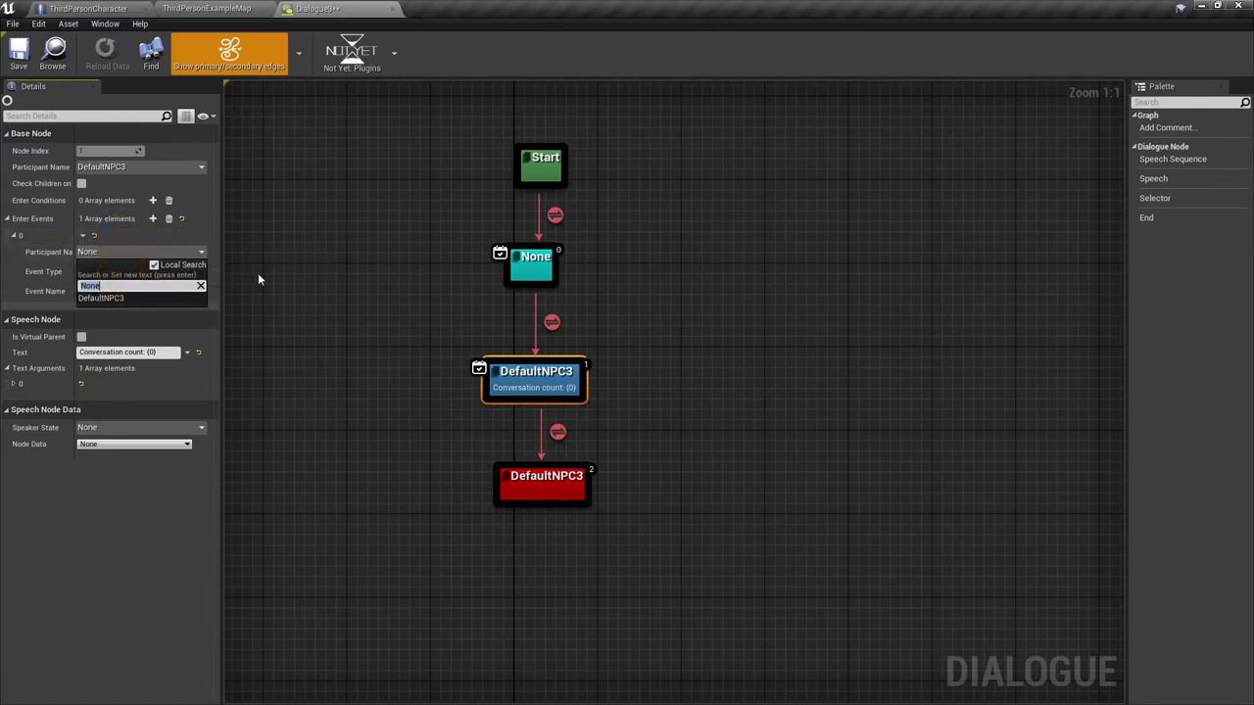
pyautogui.write('Player')
pyautogui.press('Return')
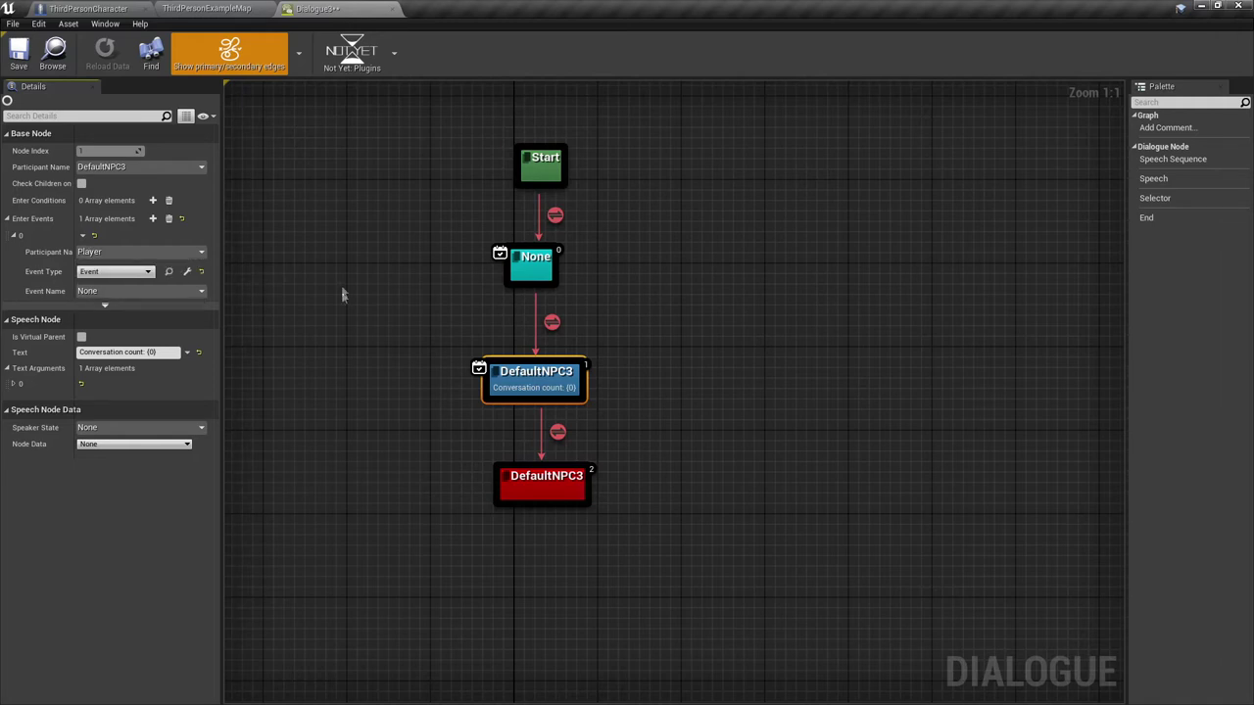
# Make the event Modify Dialogue Bool Value setting bTalkedWithNPC to true, then save Dialogue3
pyautogui.moveTo(344, 325); pyautogui.dragTo(336, 288, button='right')
pyautogui.click(146, 277)
pyautogui.click(138, 272)
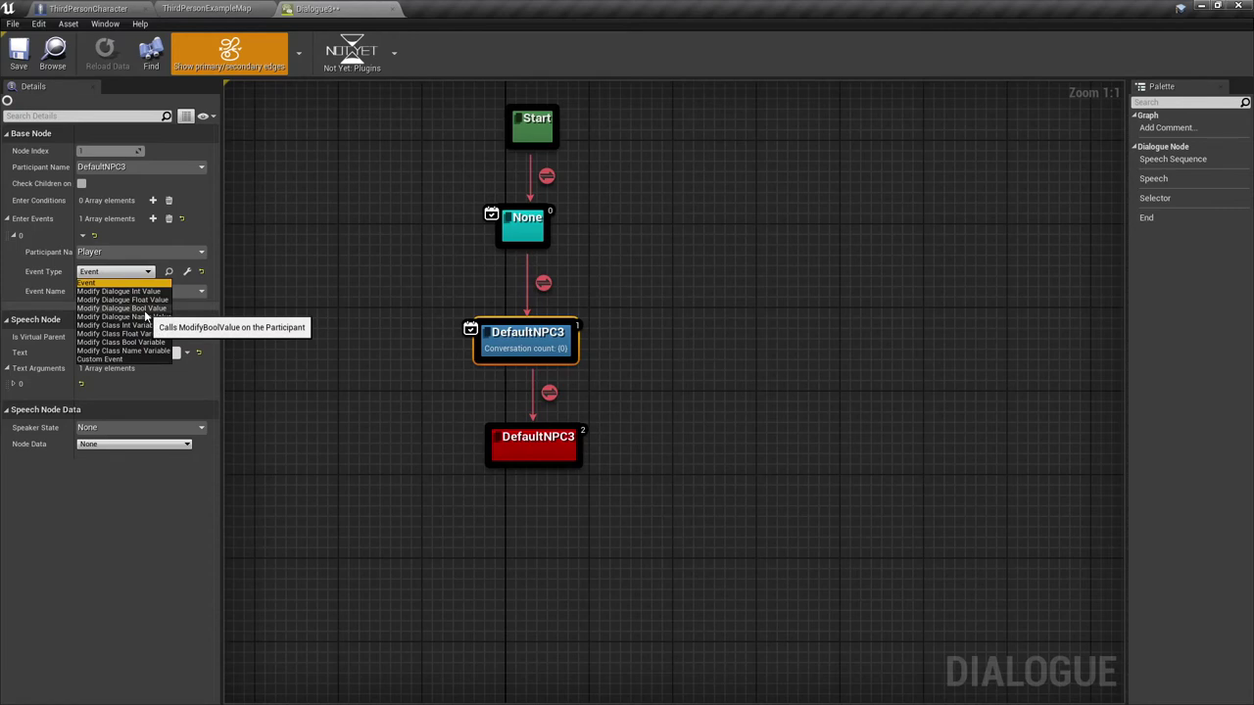
pyautogui.click(145, 309)
pyautogui.click(112, 290)
pyautogui.click(171, 323)
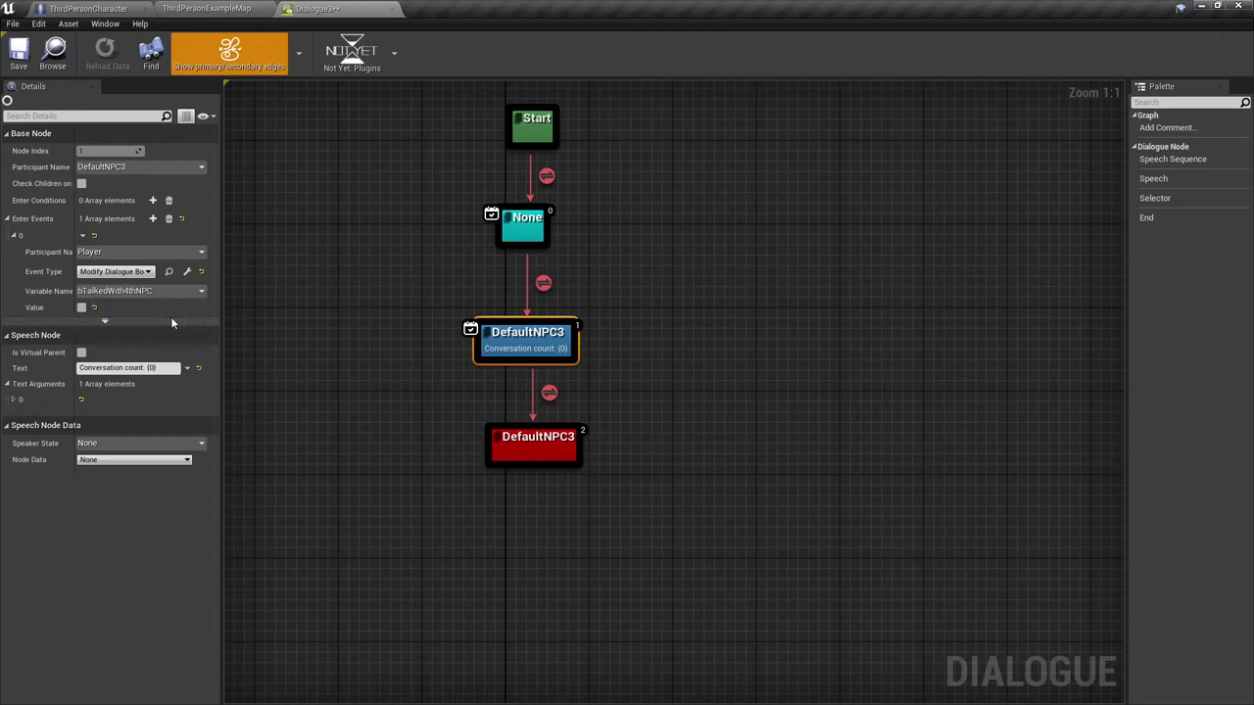
pyautogui.click(82, 309)
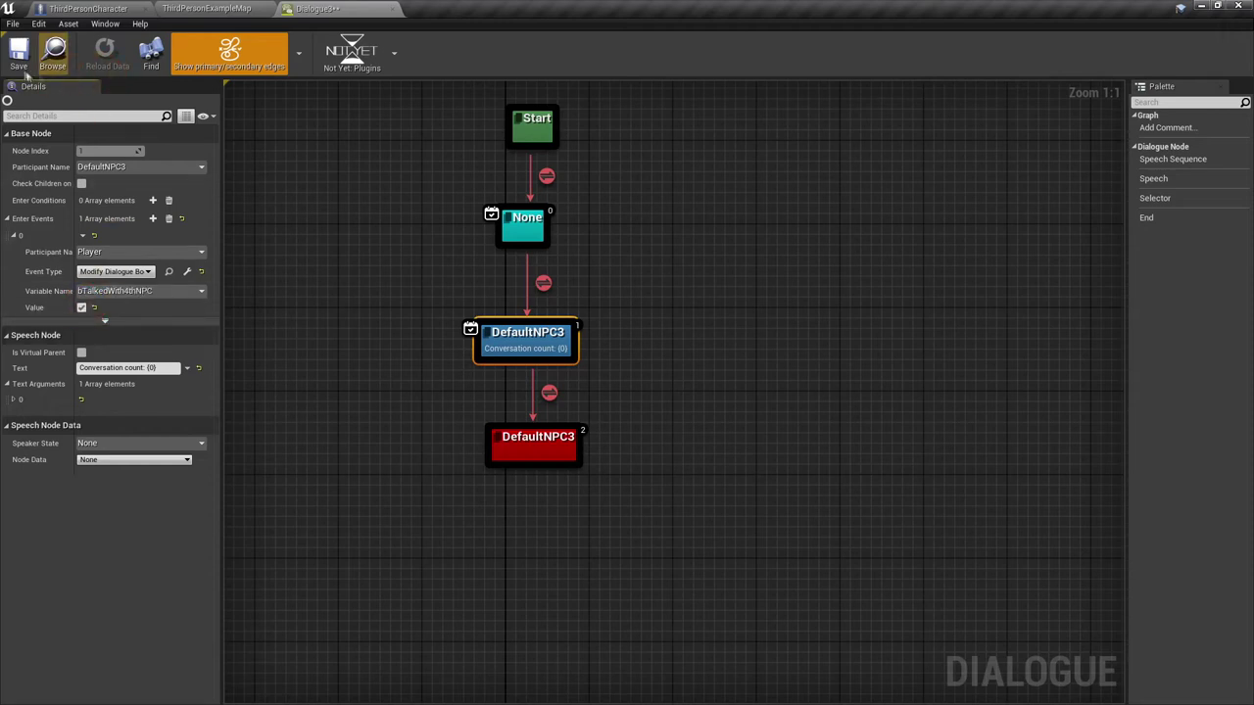
pyautogui.click(20, 67)
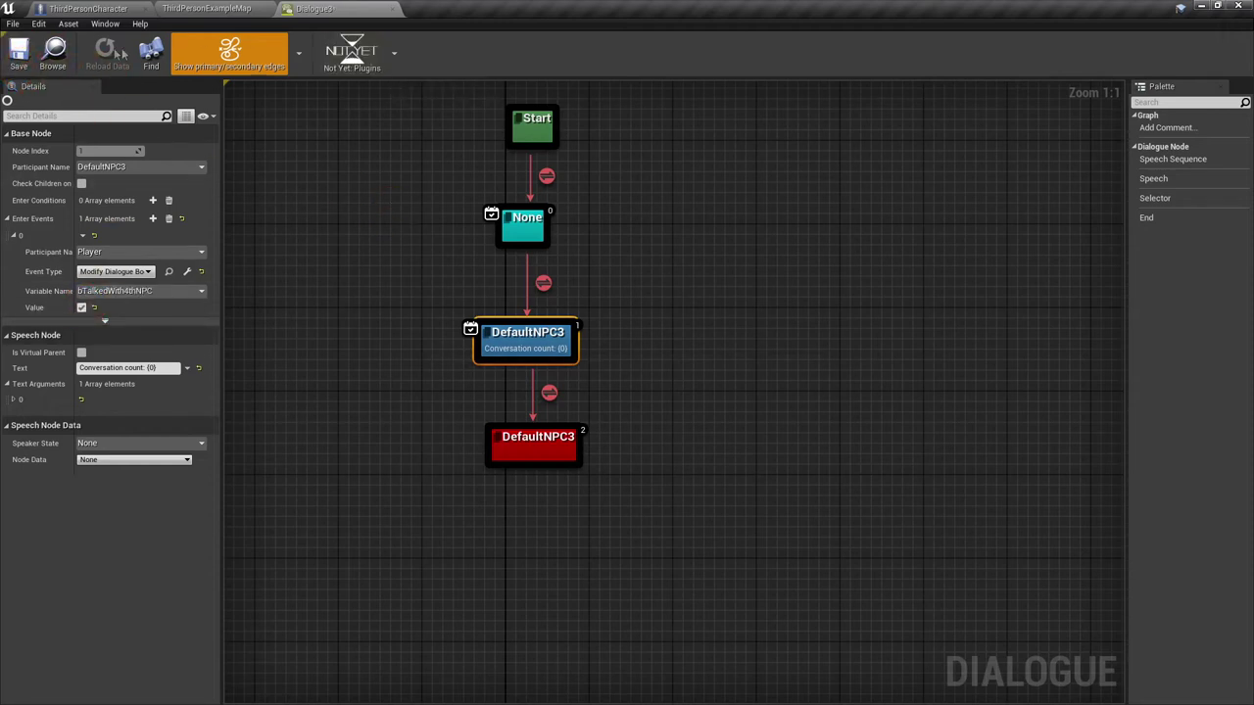
pyautogui.click(205, 8)
pyautogui.click(193, 280)
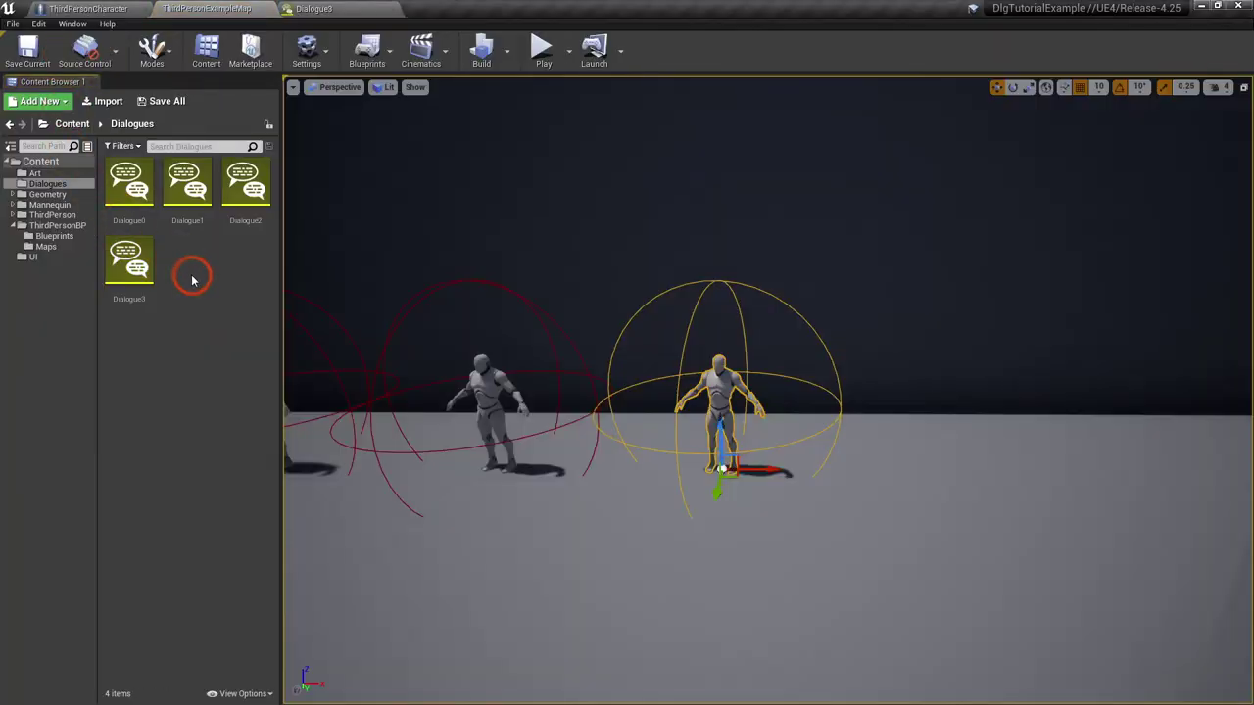
# Create a Dialogue System > Dialogue asset named Dialogue4 in the Dialogues folder and open it
pyautogui.rightClick(193, 280)
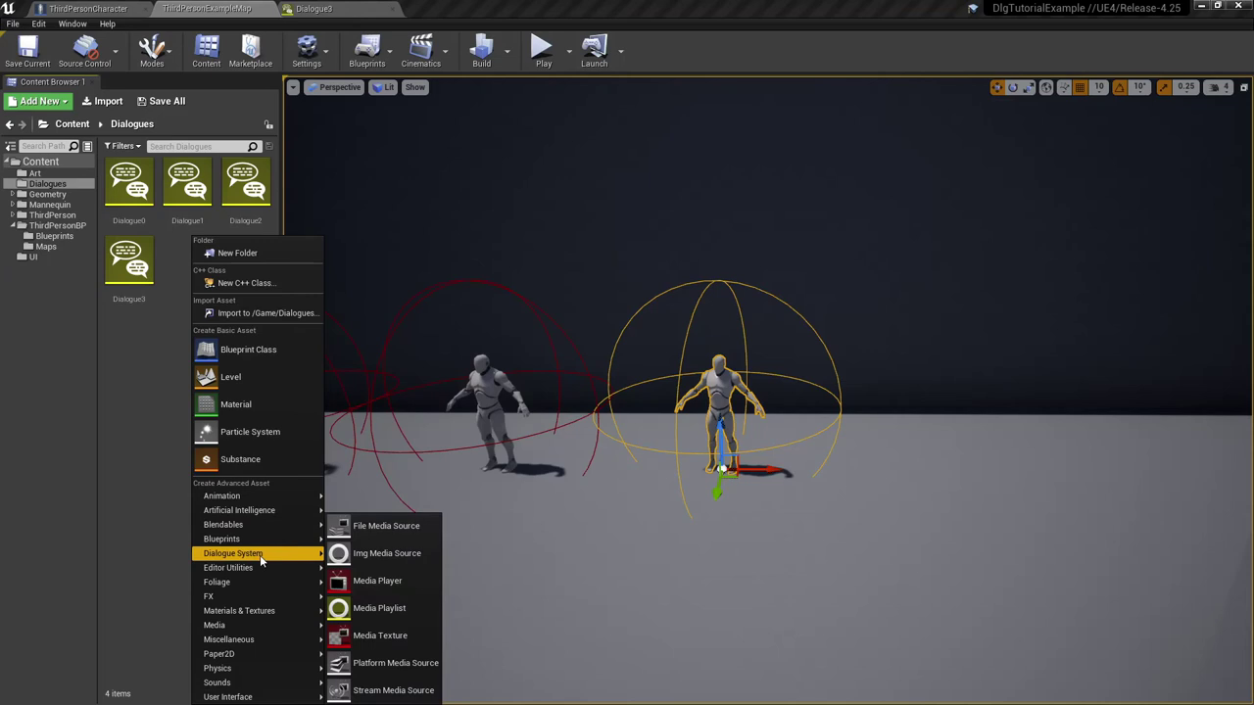
pyautogui.moveTo(260, 555)
pyautogui.click(381, 554)
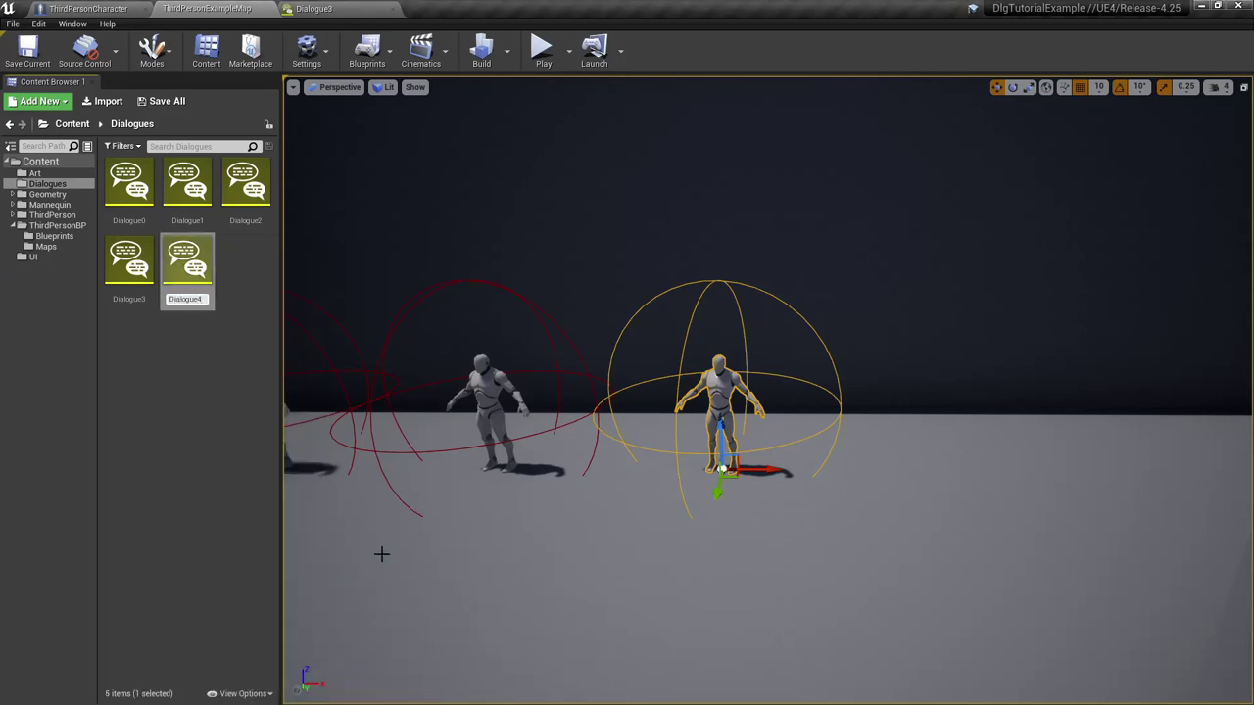
pyautogui.press('Return')
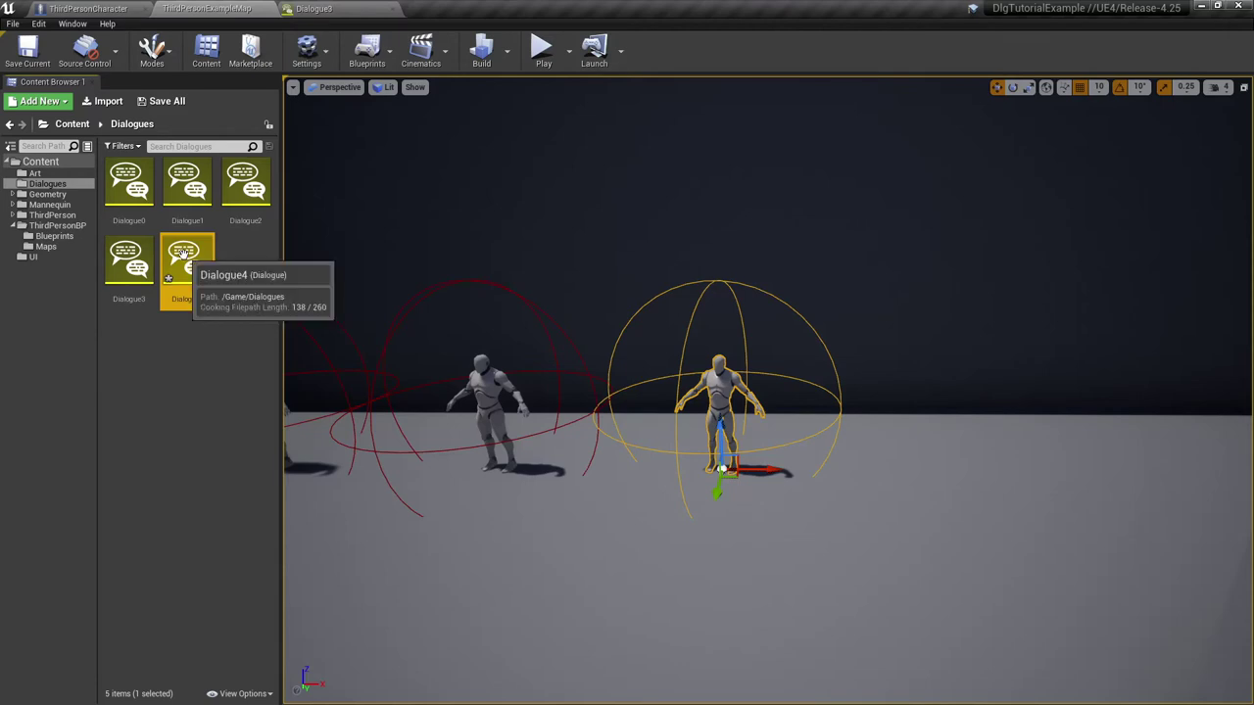
pyautogui.doubleClick(186, 267)
# Add a selector under Start with two speech child nodes side by side
pyautogui.moveTo(712, 477); pyautogui.dragTo(578, 247, button='right')
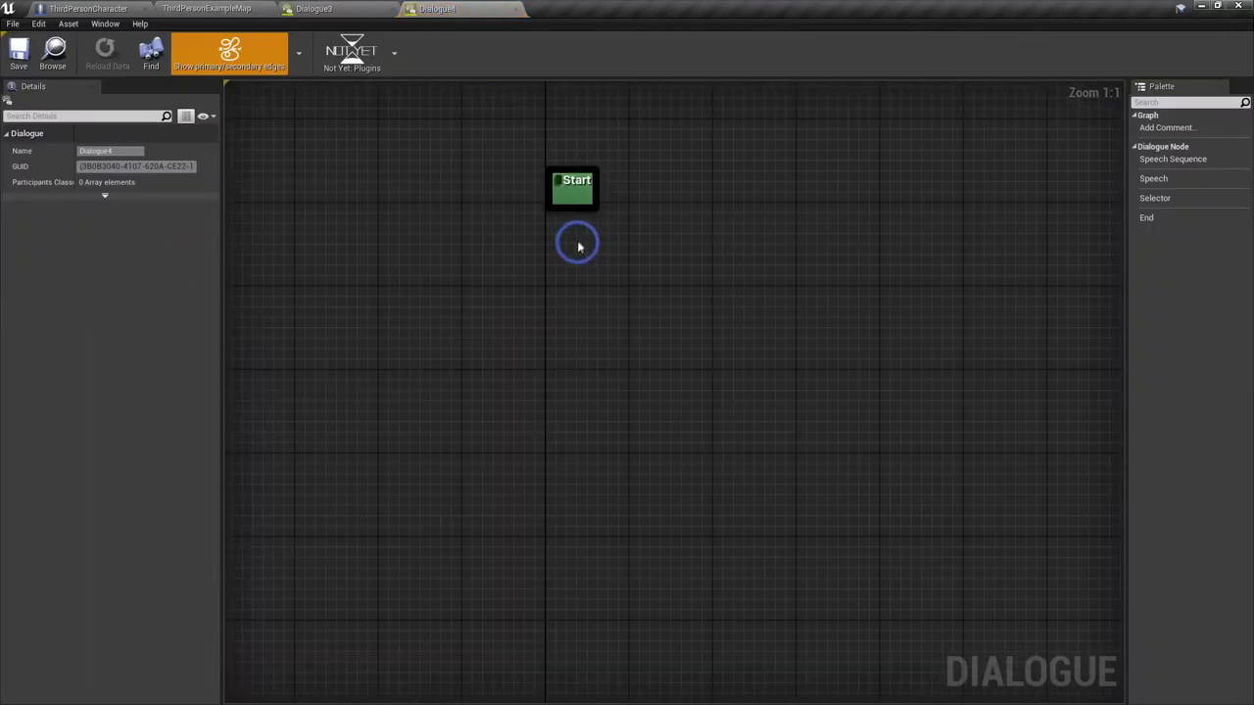
pyautogui.moveTo(573, 199); pyautogui.dragTo(573, 284)
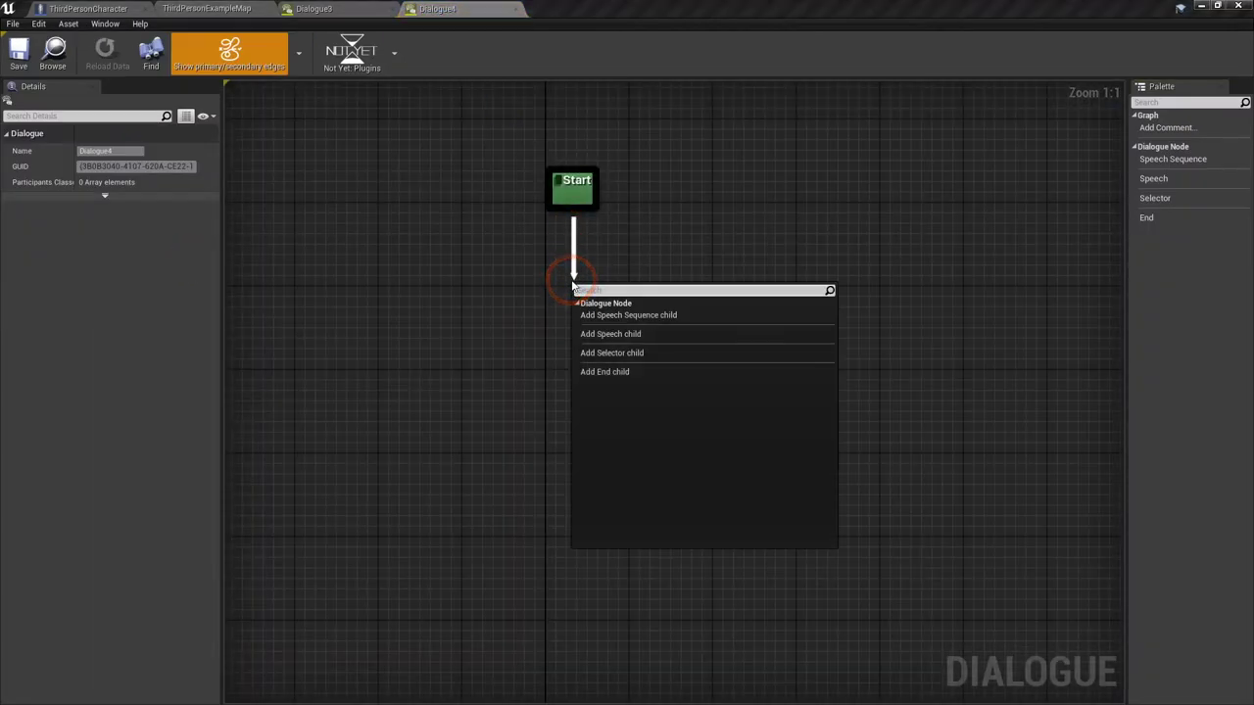
pyautogui.click(637, 353)
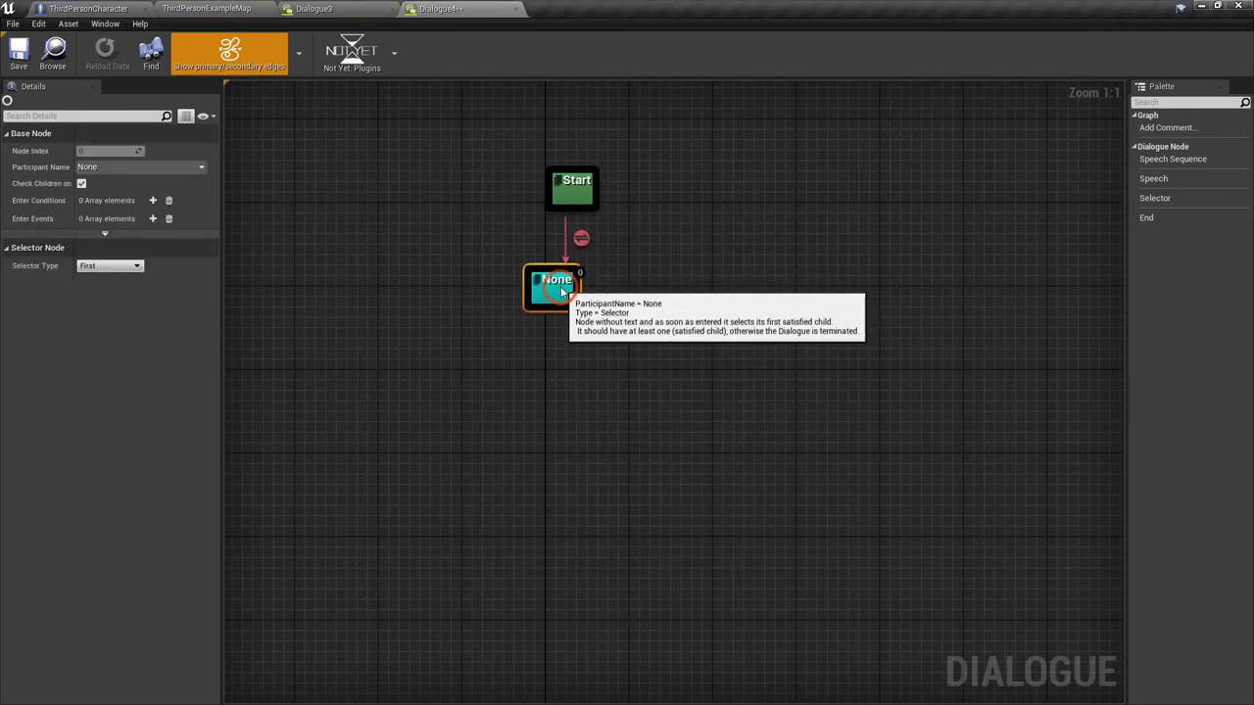
pyautogui.moveTo(561, 292)
pyautogui.mouseDown()
pyautogui.moveTo(583, 291)
pyautogui.moveTo(470, 376)
pyautogui.mouseUp()
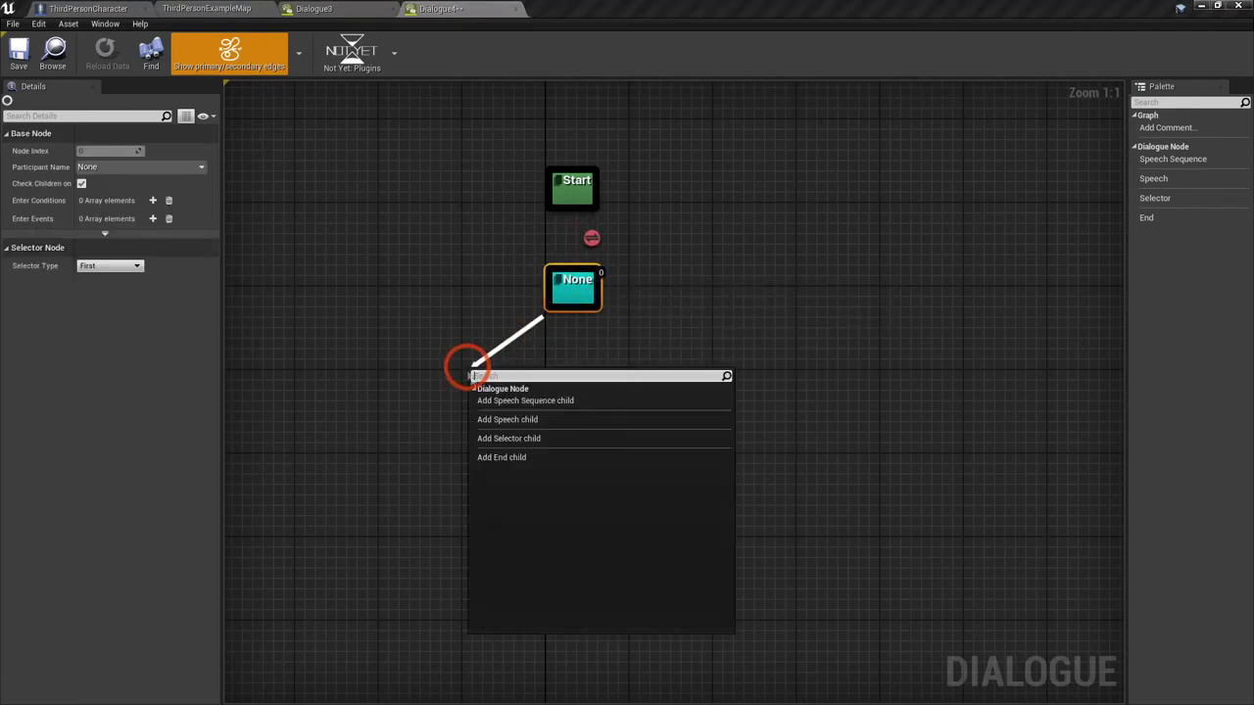
pyautogui.click(520, 420)
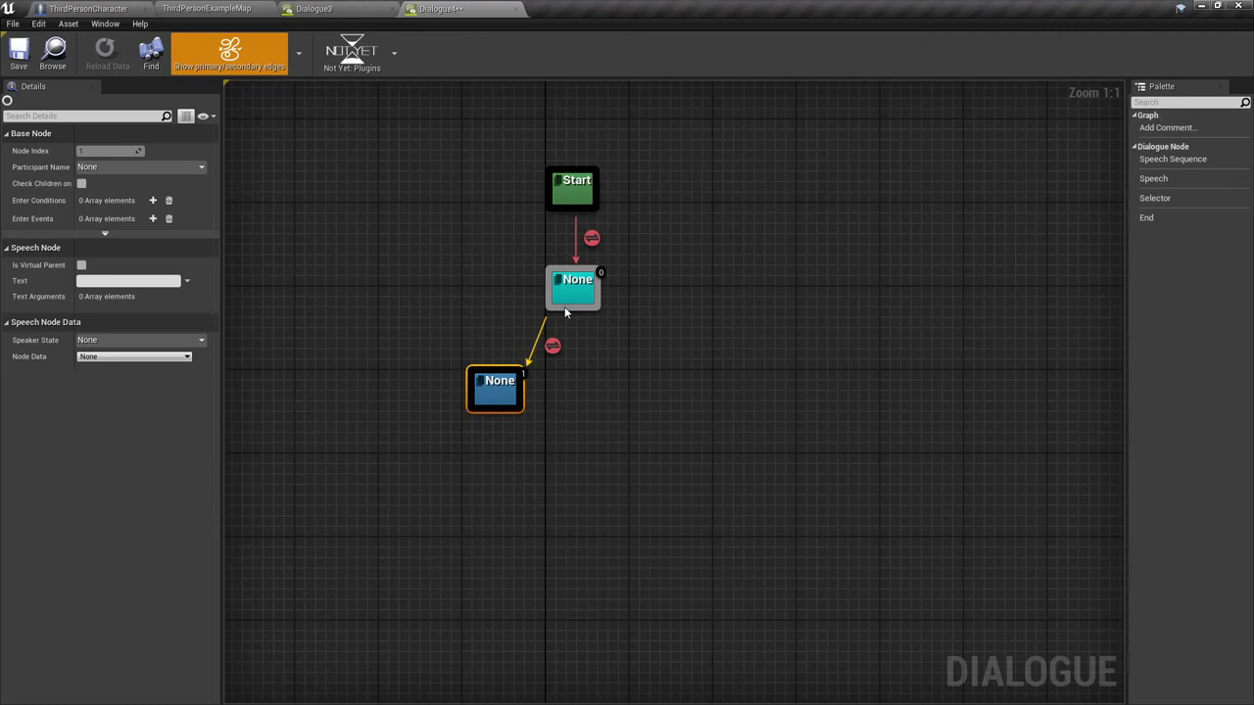
pyautogui.moveTo(565, 312); pyautogui.dragTo(638, 372)
pyautogui.click(699, 428)
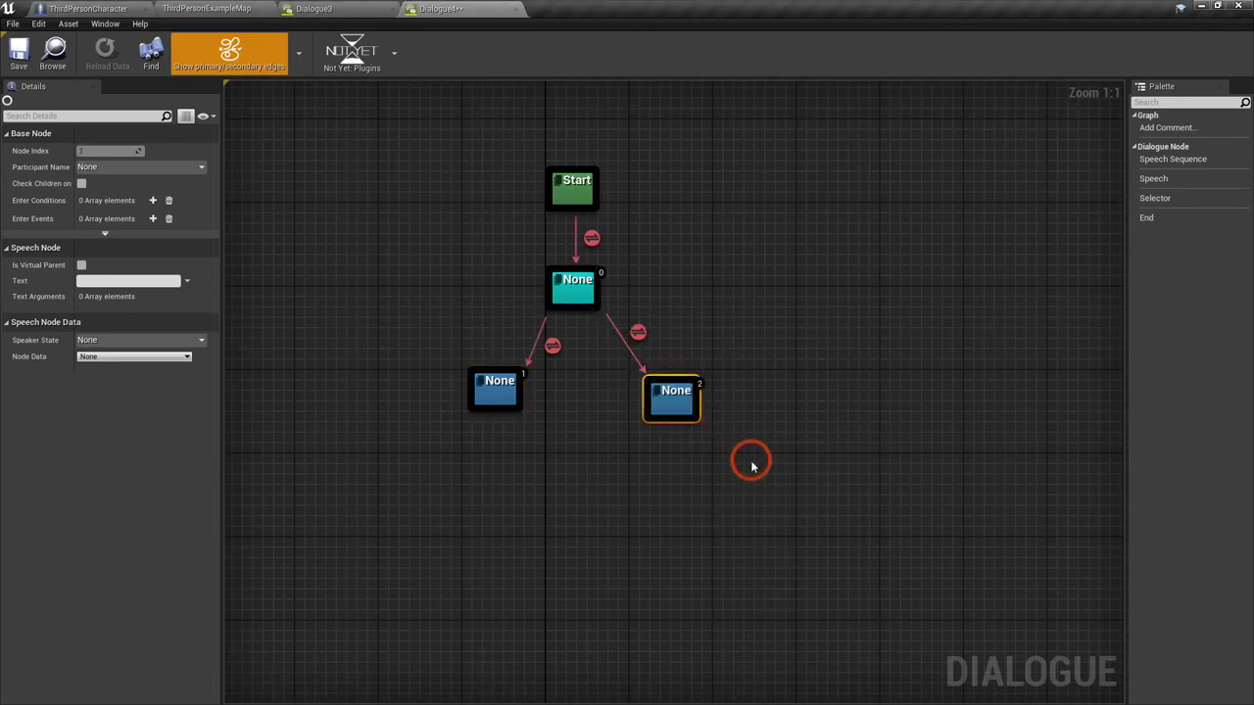
pyautogui.click(462, 381)
pyautogui.moveTo(472, 396); pyautogui.dragTo(467, 431)
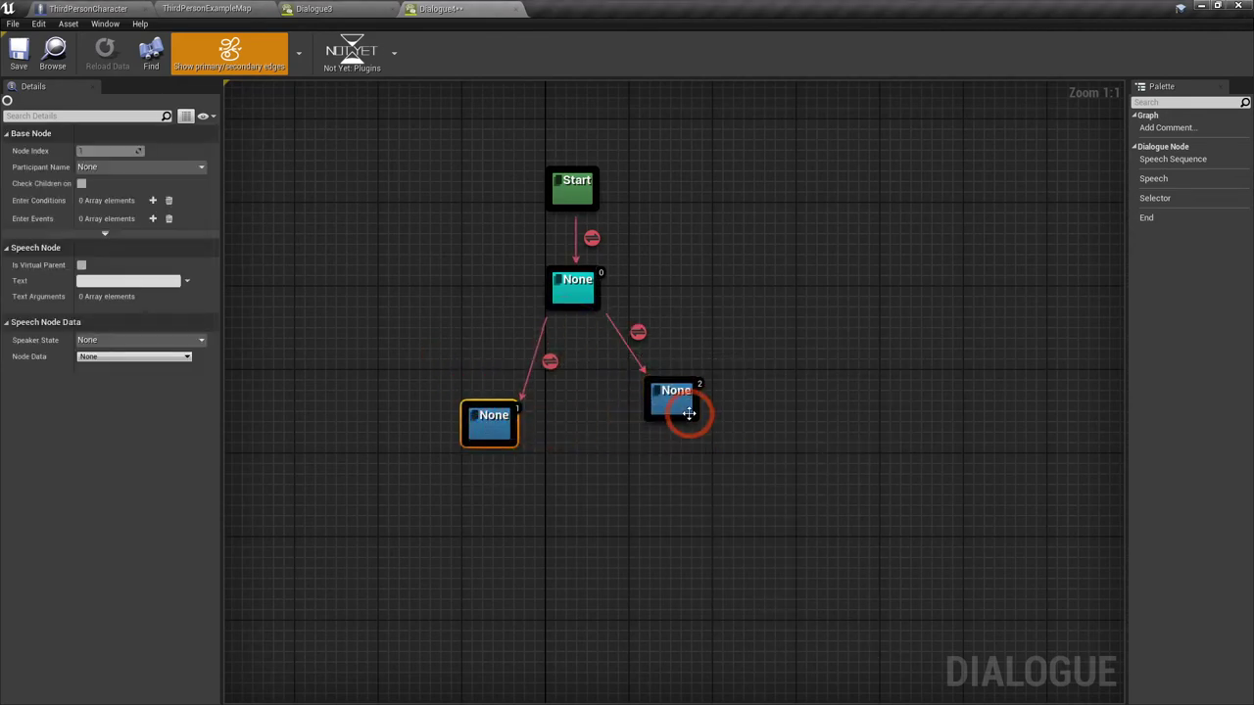
pyautogui.moveTo(689, 414); pyautogui.dragTo(691, 447)
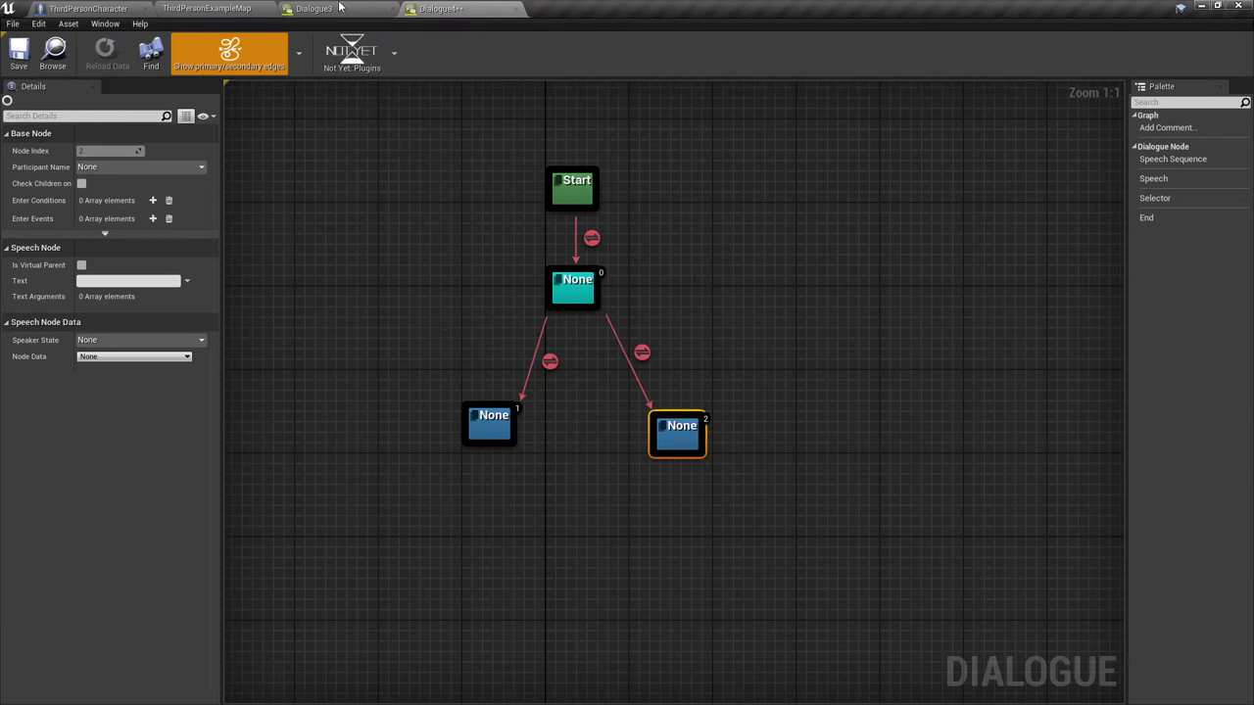
# Make the left node DefaultNPC4 saying 'Talk with The 4th NPC first!'
pyautogui.click(340, 8)
pyautogui.click(492, 6)
pyautogui.click(478, 428)
pyautogui.click(127, 200)
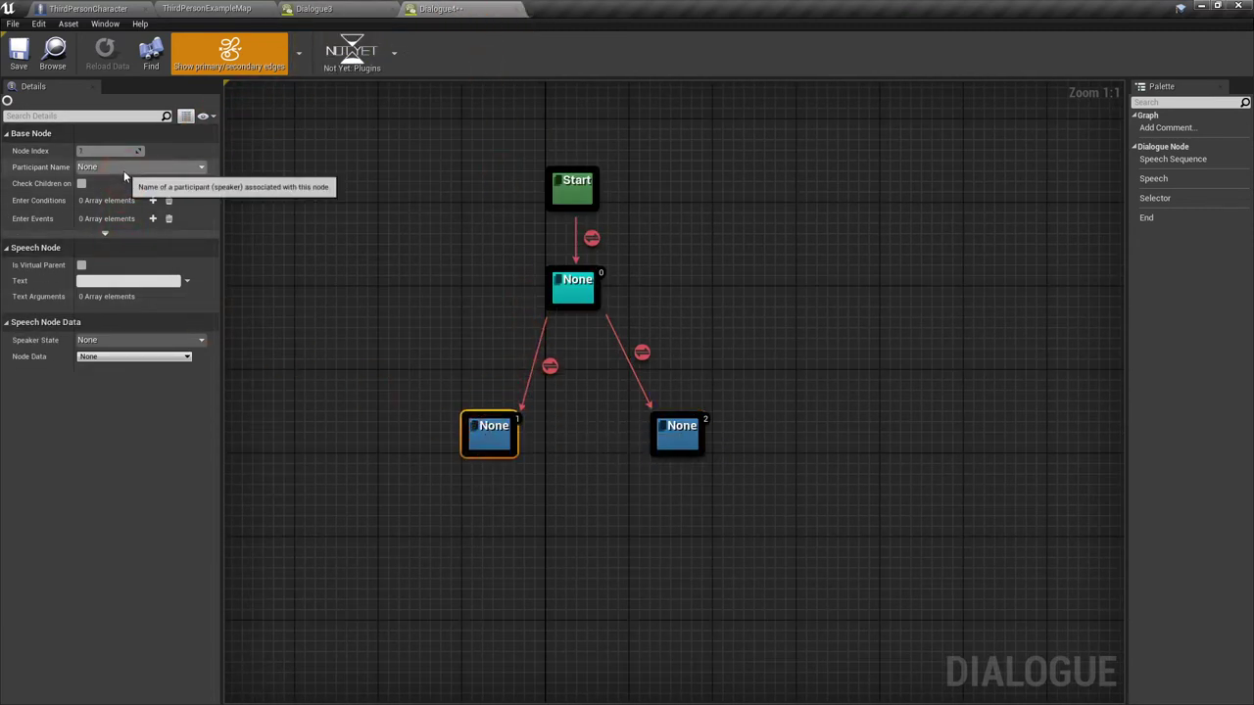
pyautogui.click(125, 169)
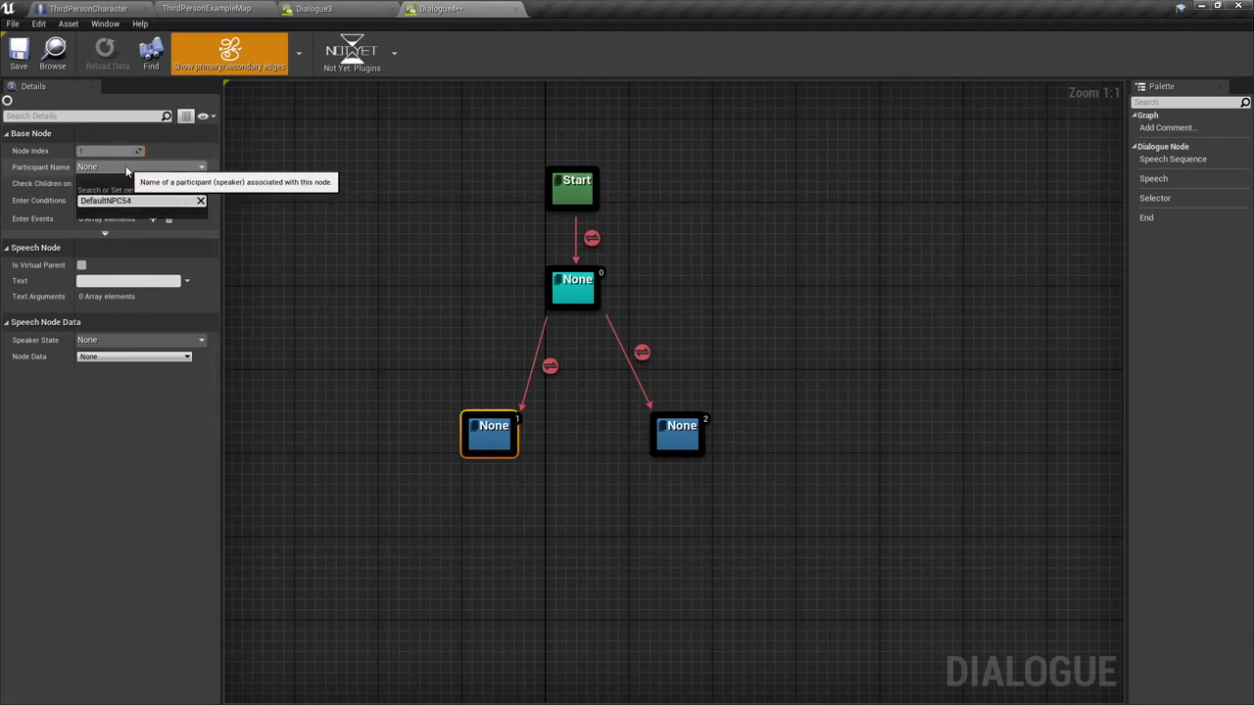
pyautogui.press('Return')
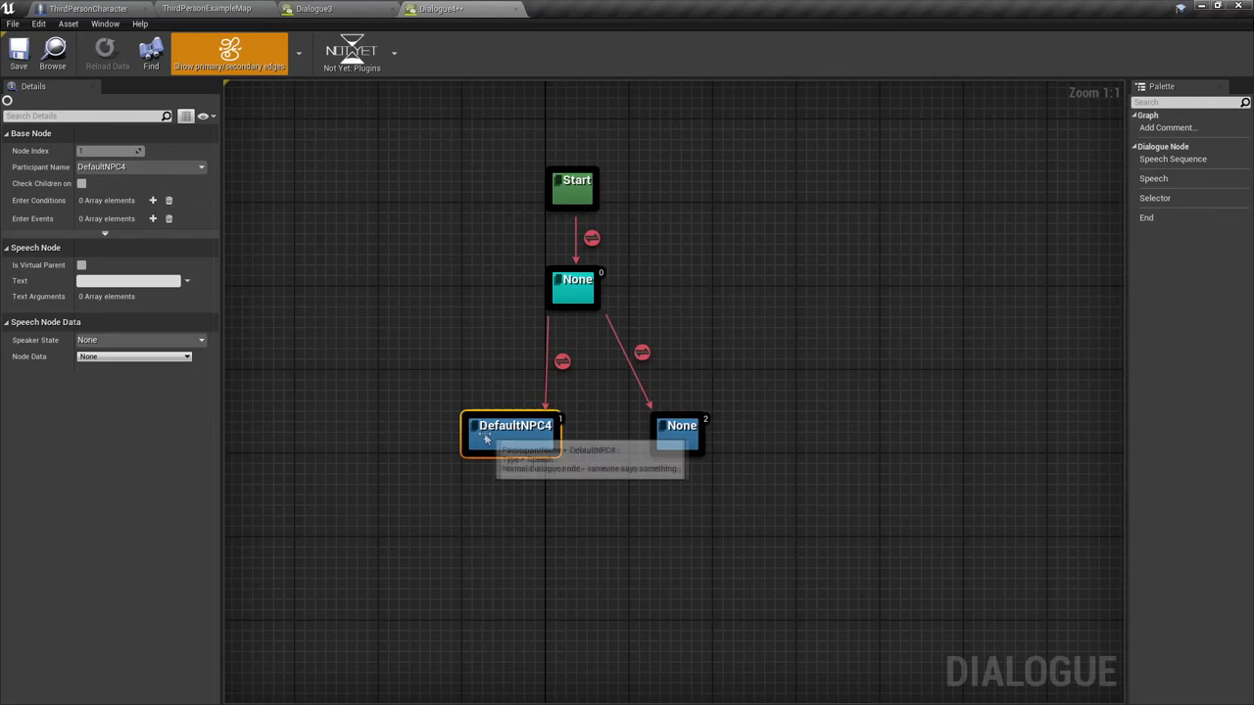
pyautogui.moveTo(566, 382); pyautogui.dragTo(513, 317, button='right')
pyautogui.click(116, 281)
pyautogui.write('Talk with The 4th NPC first!')
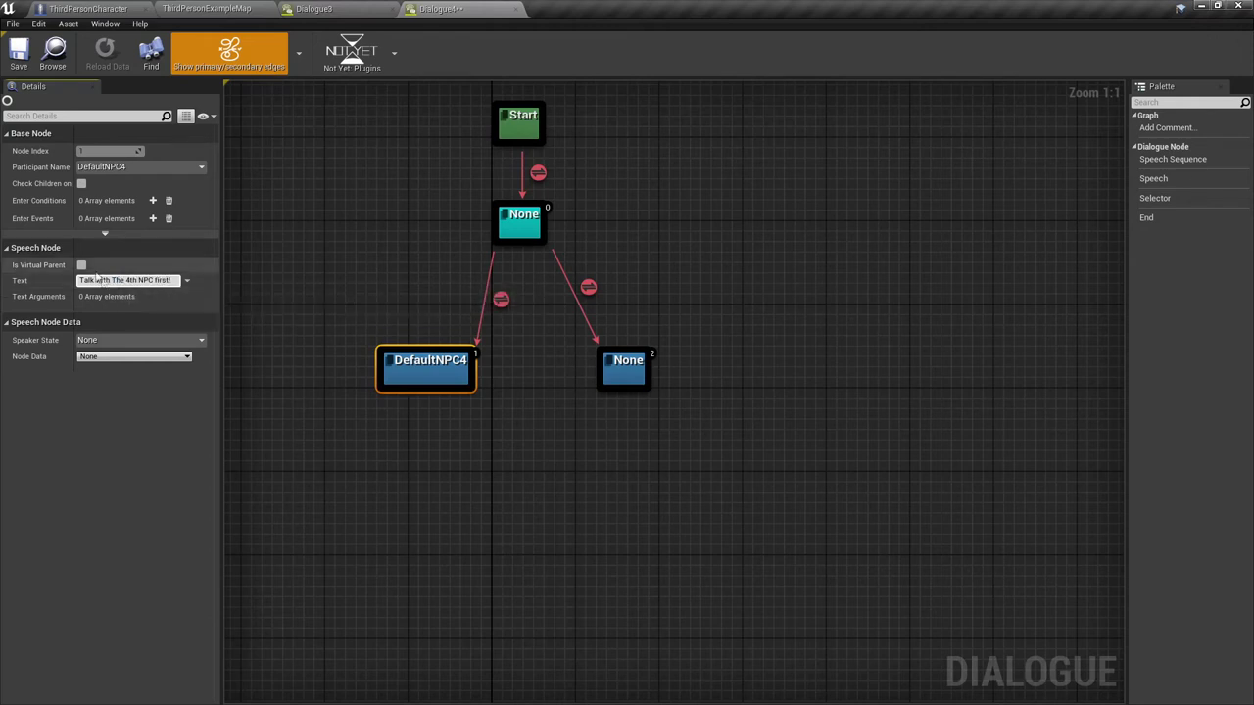
pyautogui.click(111, 386)
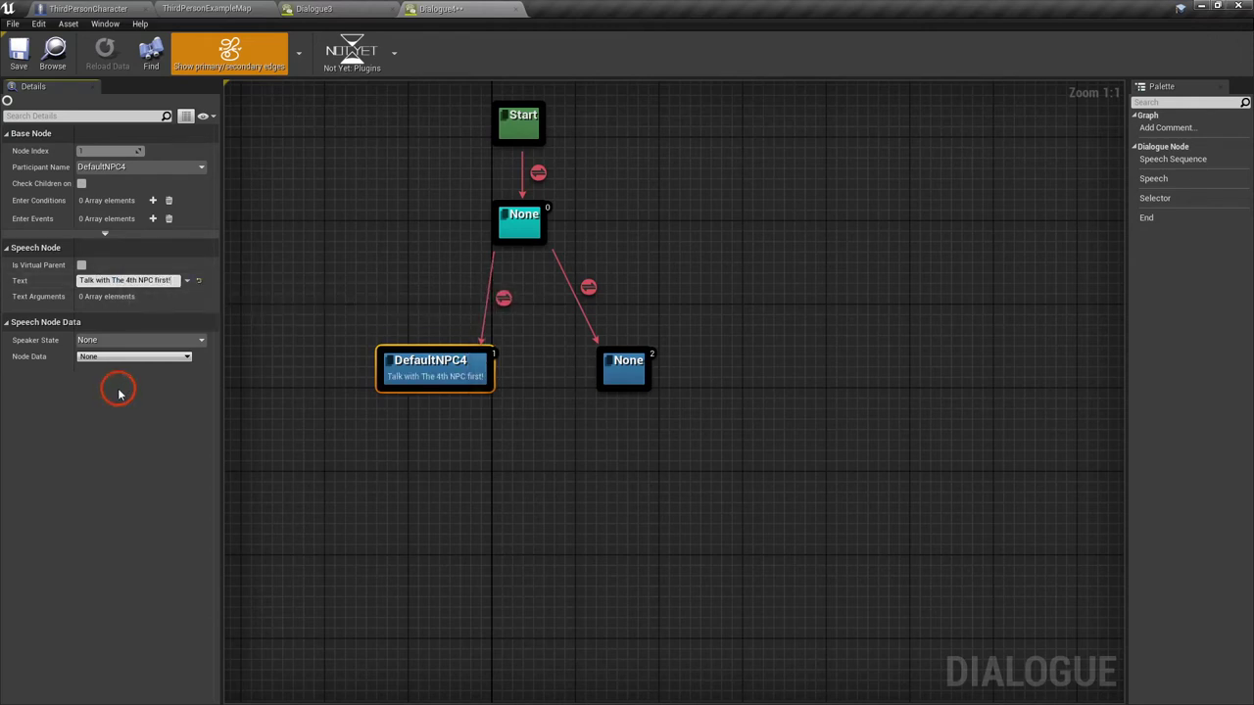
# Add an End node after the DefaultNPC4 line and nudge the right speech node left
pyautogui.moveTo(476, 483); pyautogui.dragTo(451, 410, button='right')
pyautogui.moveTo(419, 319); pyautogui.dragTo(400, 384)
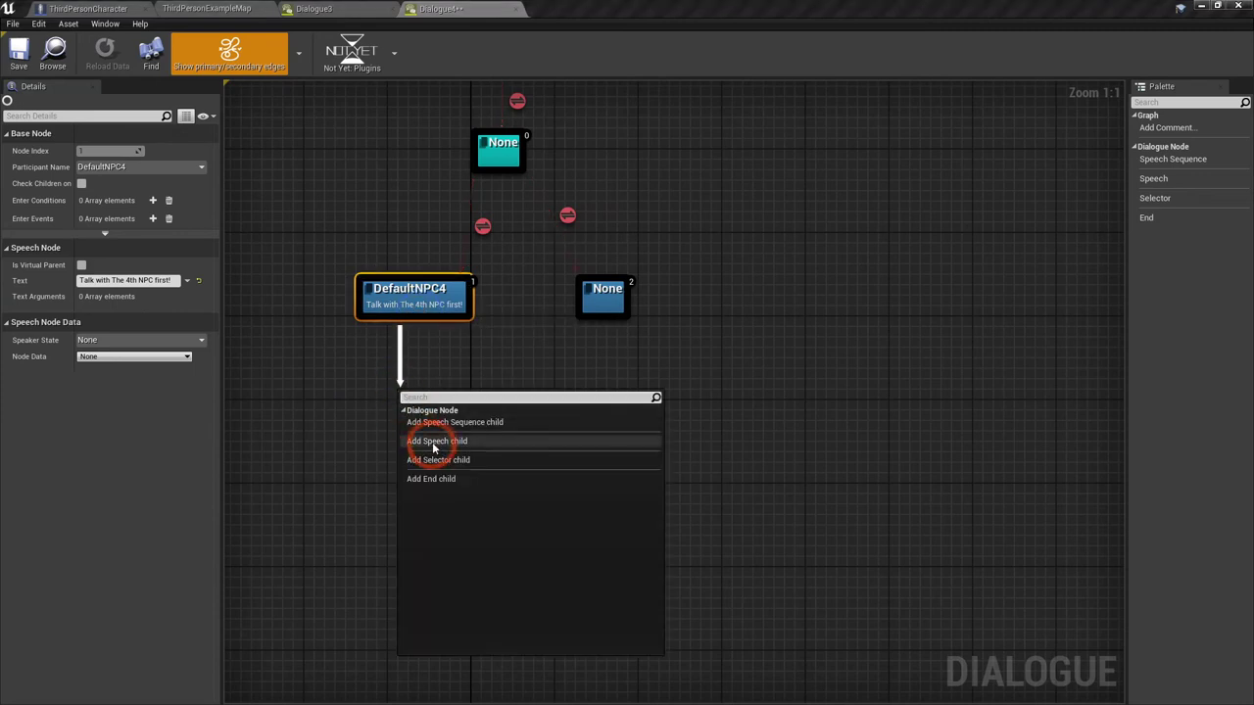
pyautogui.click(437, 480)
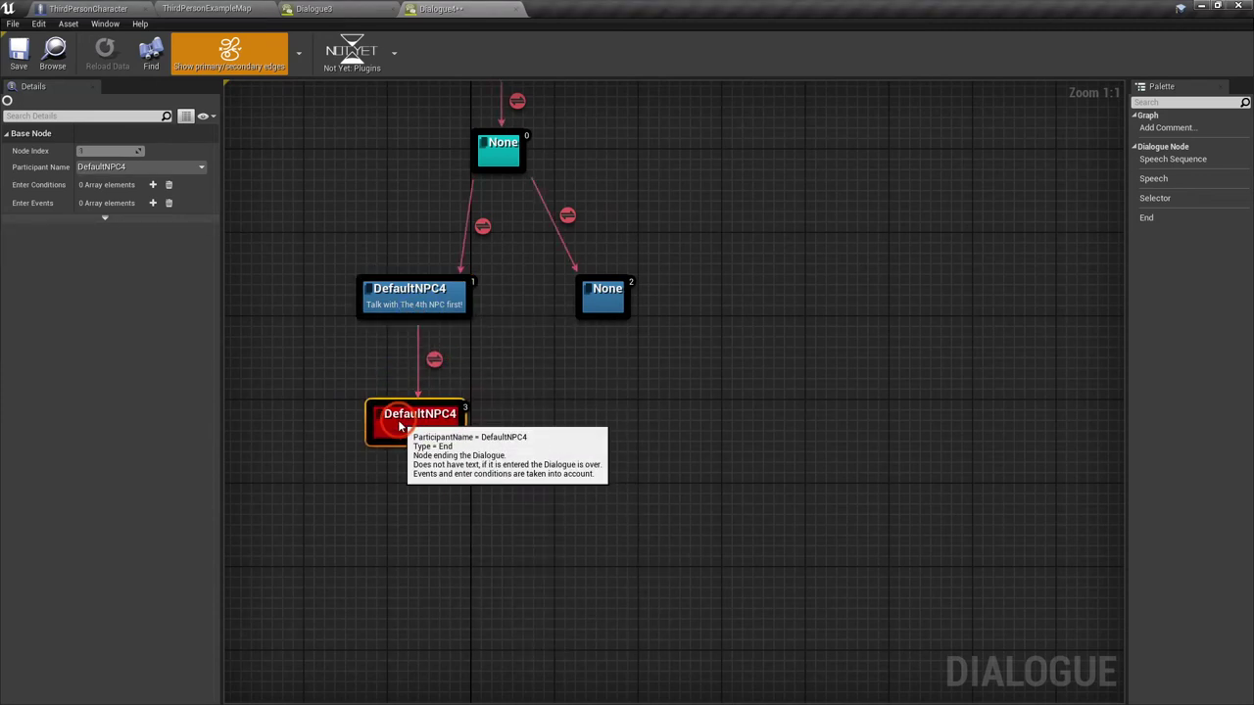
pyautogui.moveTo(615, 308); pyautogui.dragTo(536, 384, button='right')
pyautogui.click(535, 384)
pyautogui.moveTo(536, 384); pyautogui.dragTo(521, 384)
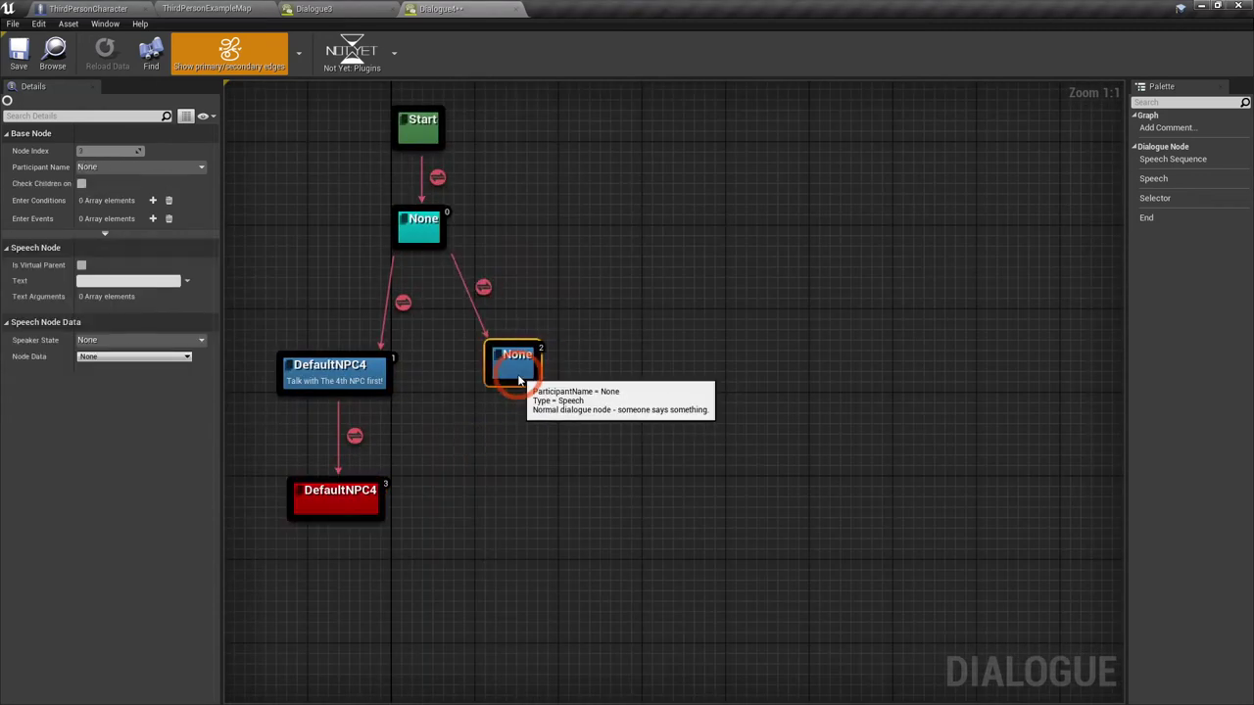
pyautogui.click(517, 370)
pyautogui.click(441, 425)
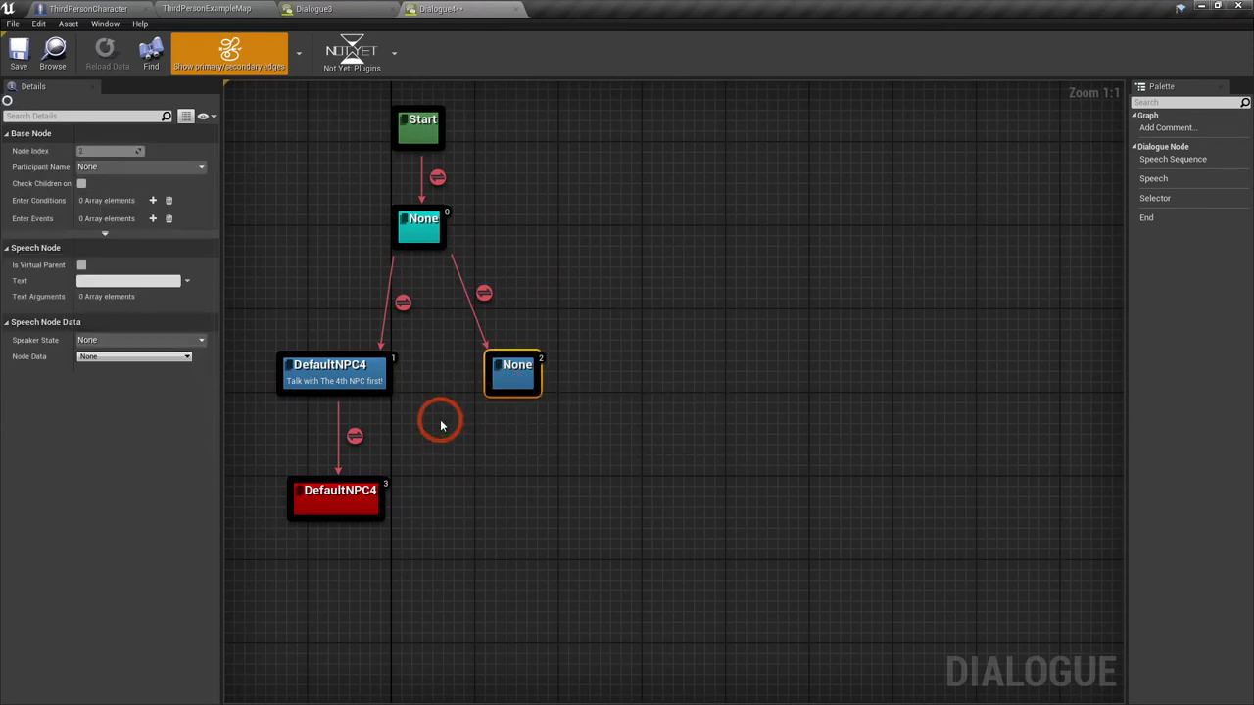
pyautogui.click(402, 302)
# Add a Check Dialogue Bool Value condition to the selector-to-DefaultNPC4 link
pyautogui.click(162, 210)
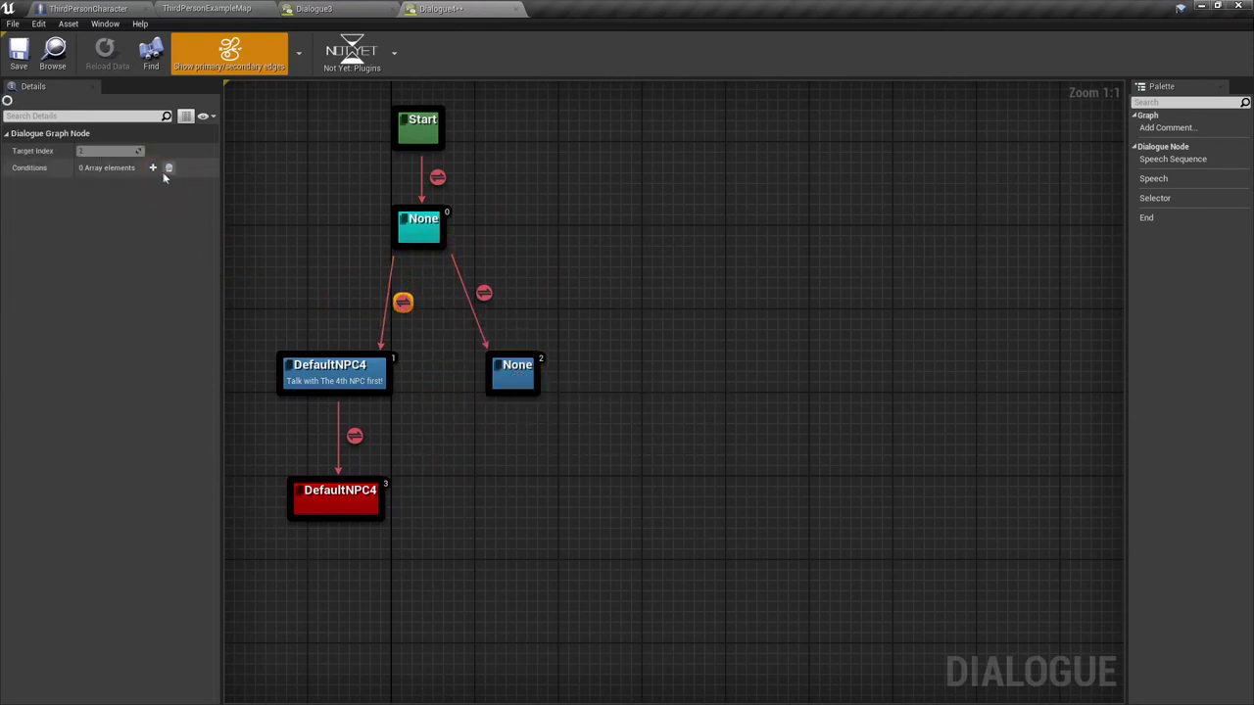
pyautogui.click(154, 168)
pyautogui.click(108, 186)
pyautogui.click(162, 215)
pyautogui.click(164, 224)
pyautogui.click(164, 217)
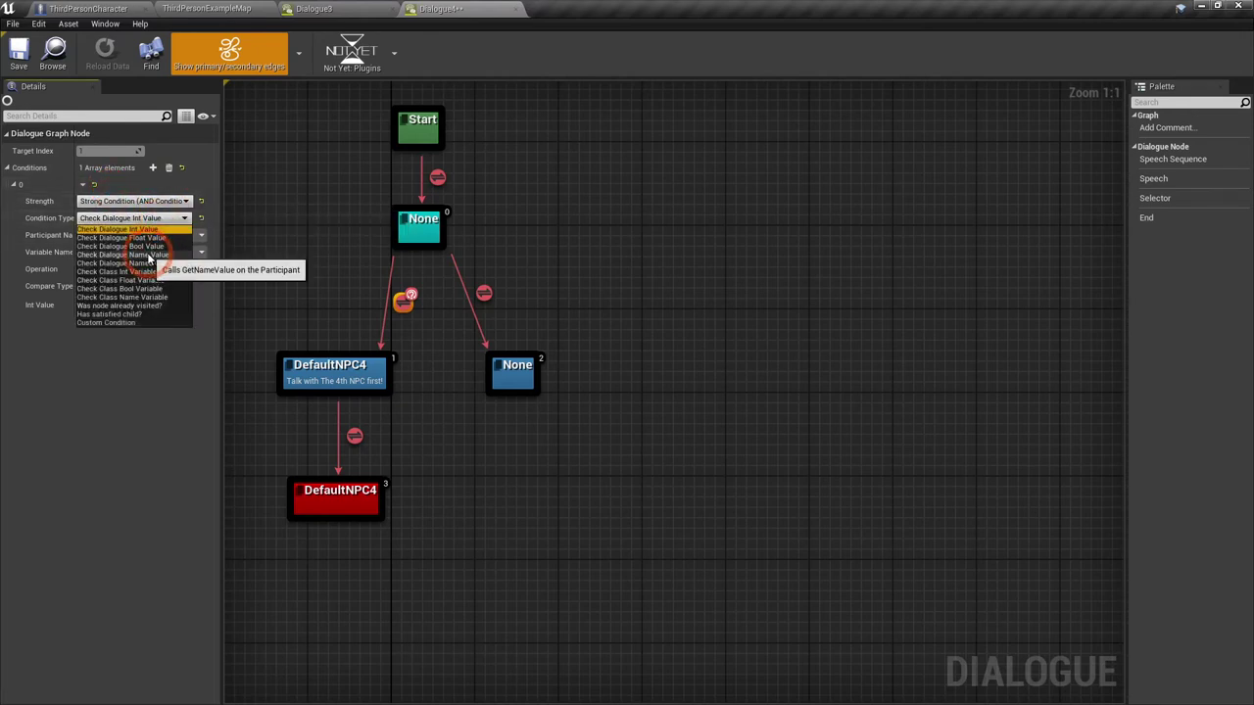
pyautogui.click(149, 251)
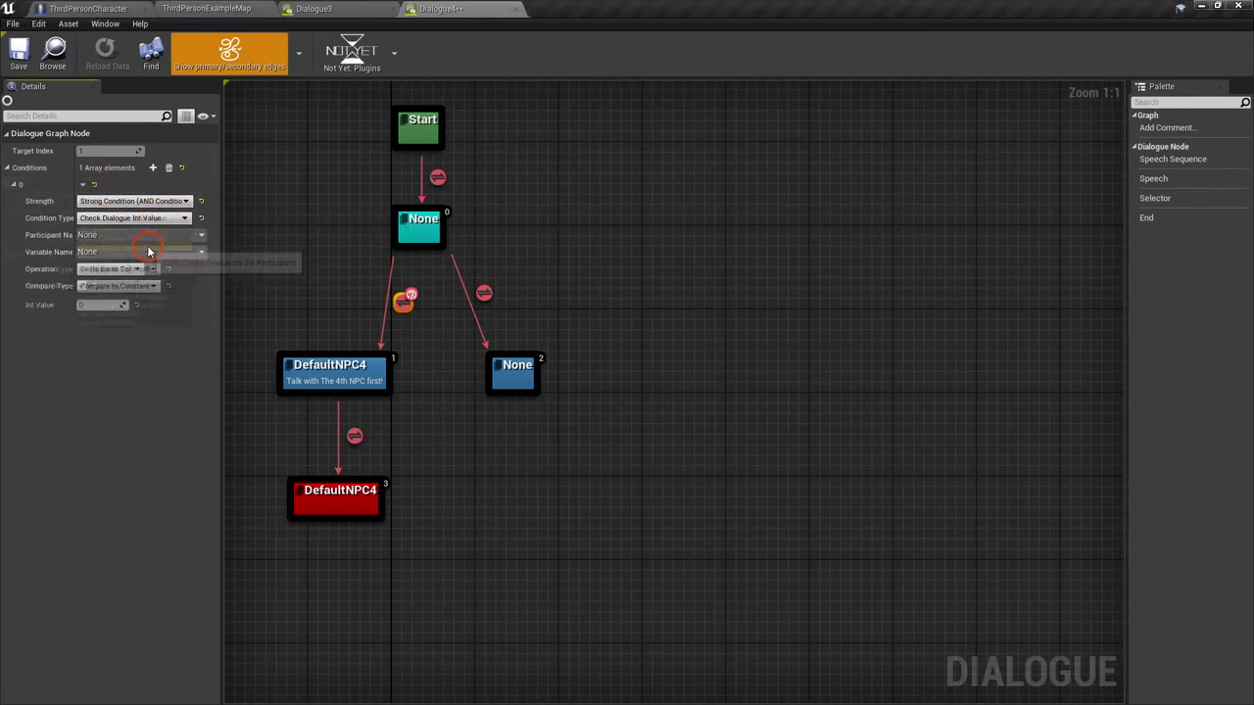
# Set the selector node's participant to Player
pyautogui.click(402, 228)
pyautogui.click(98, 167)
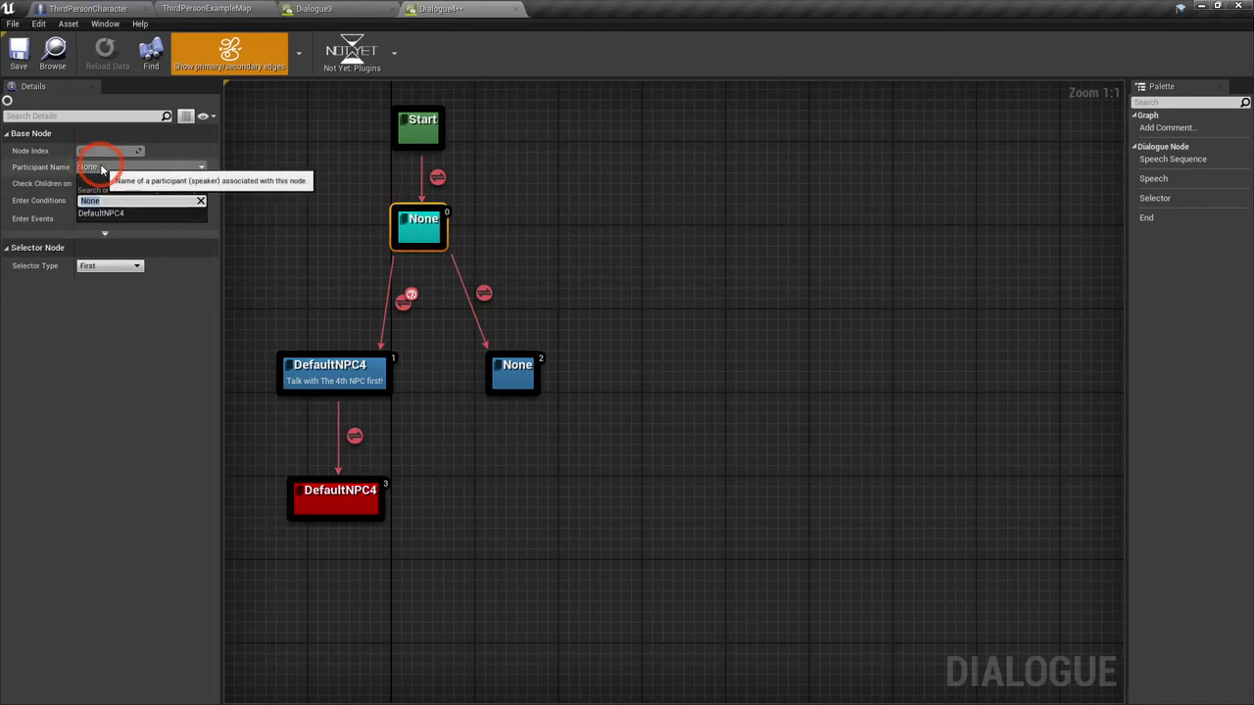
pyautogui.write('Player')
pyautogui.press('Return')
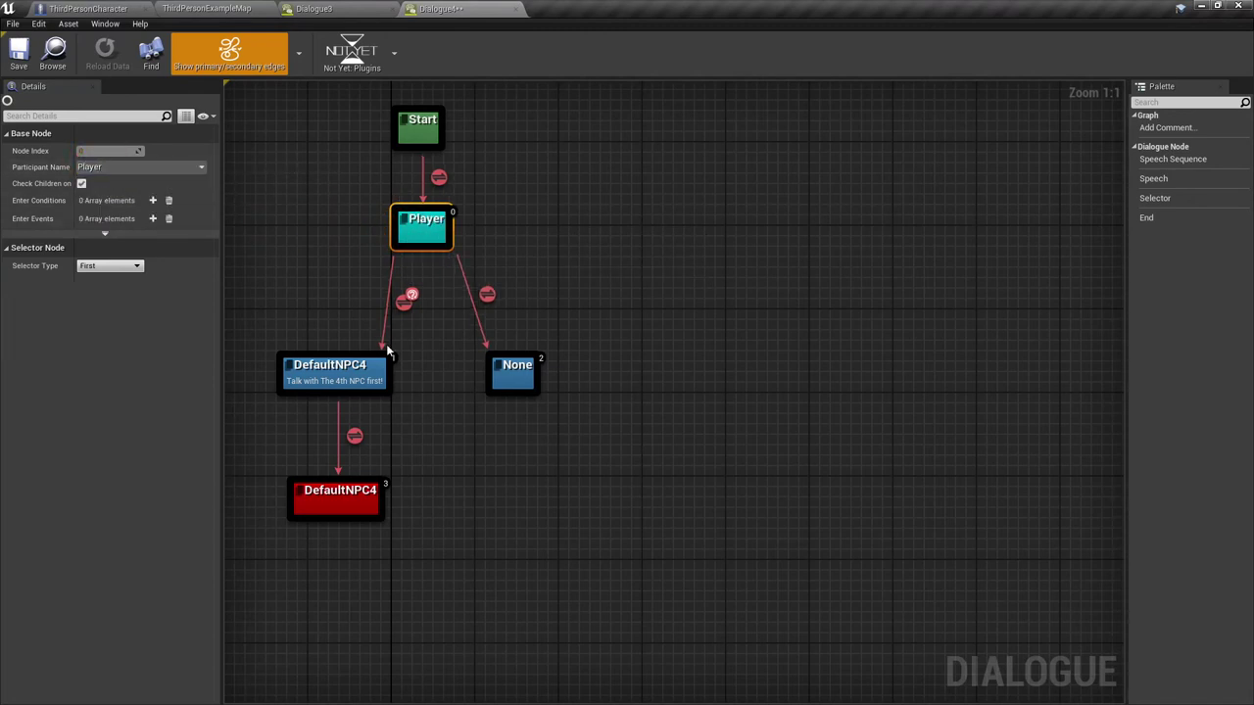
# Have the condition check Player's bTalkedWith4thNPC, requiring it to be false
pyautogui.click(406, 309)
pyautogui.click(147, 235)
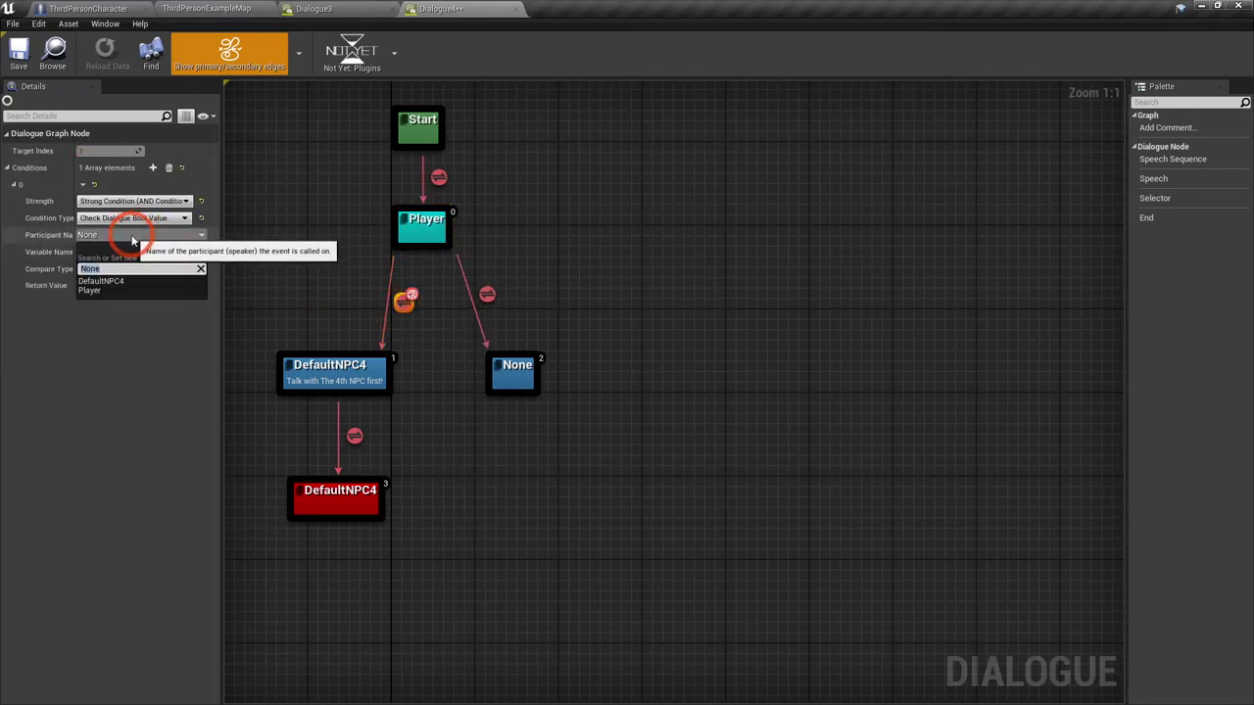
pyautogui.click(94, 292)
pyautogui.click(123, 252)
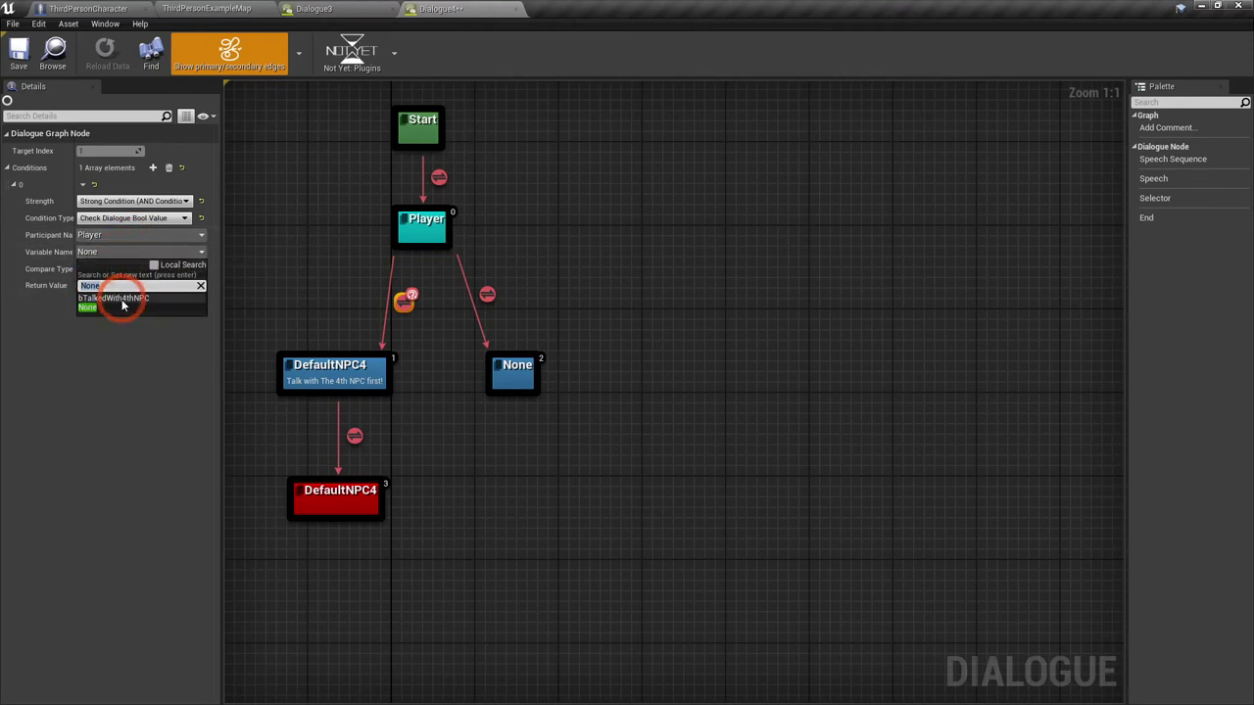
pyautogui.click(123, 298)
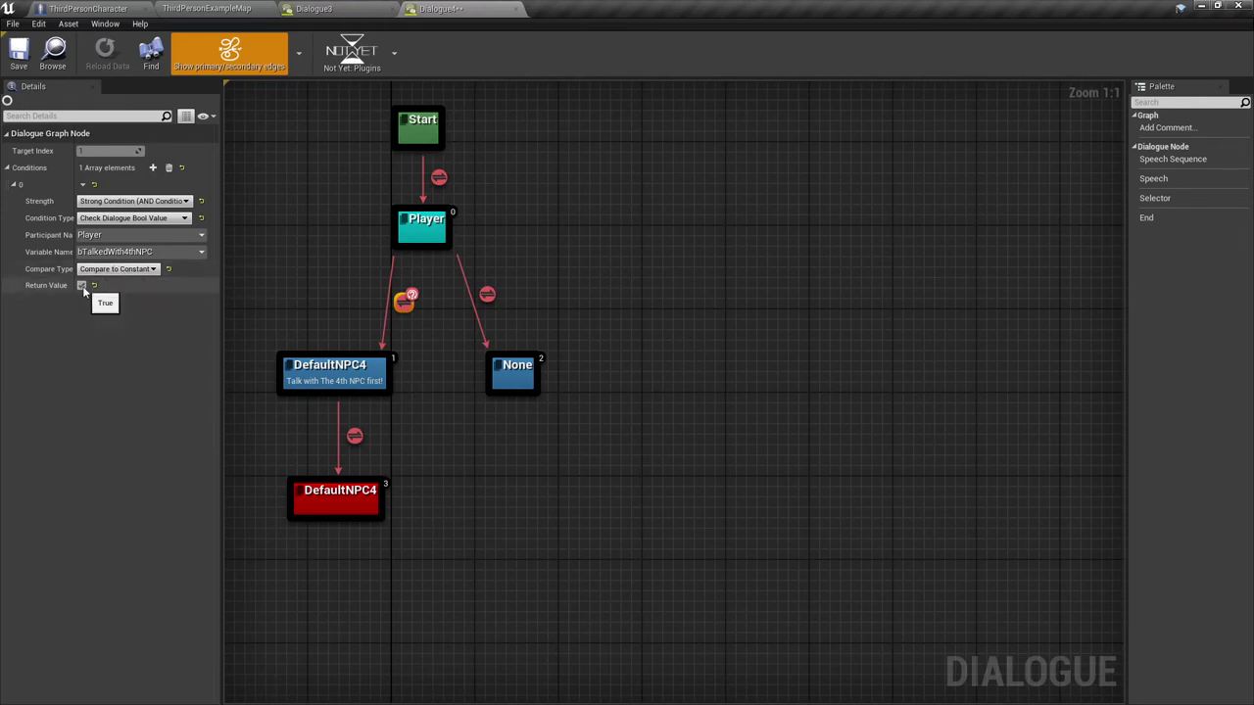
pyautogui.click(61, 96)
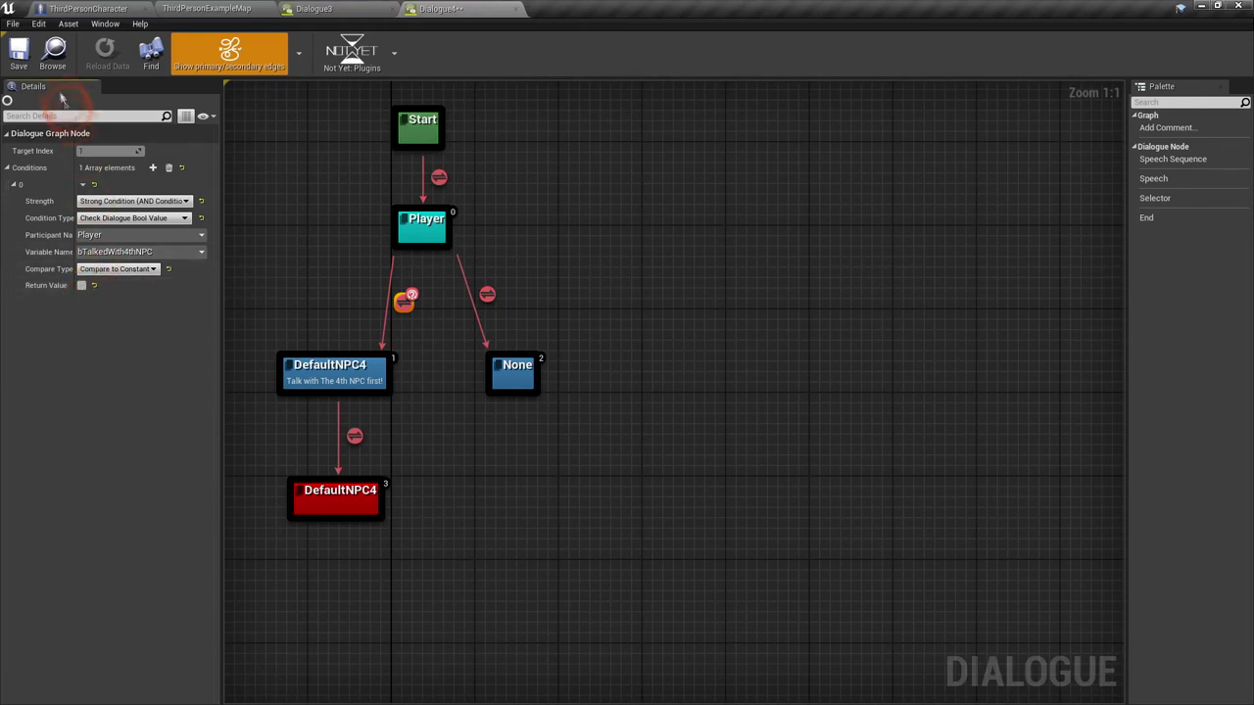
# Assign the unnamed right speech node to DefaultNPC4
pyautogui.moveTo(457, 444); pyautogui.dragTo(440, 363, button='right')
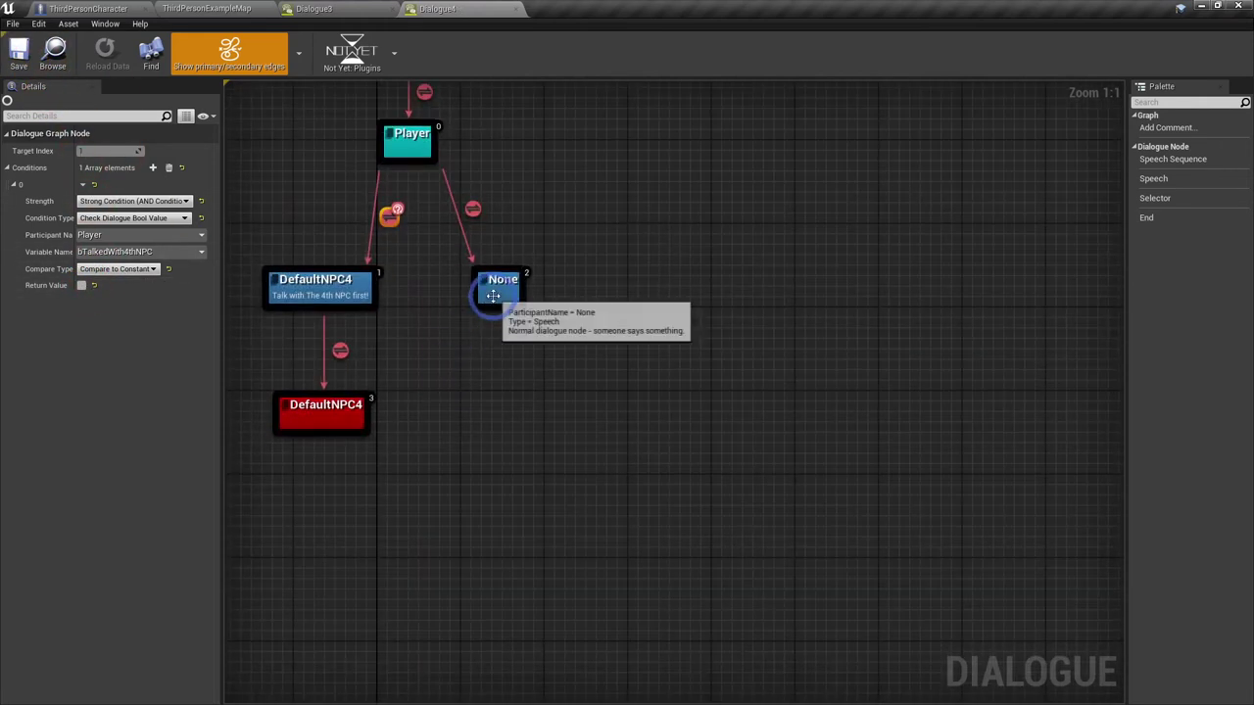
pyautogui.click(464, 310)
pyautogui.moveTo(462, 315); pyautogui.dragTo(476, 357, button='right')
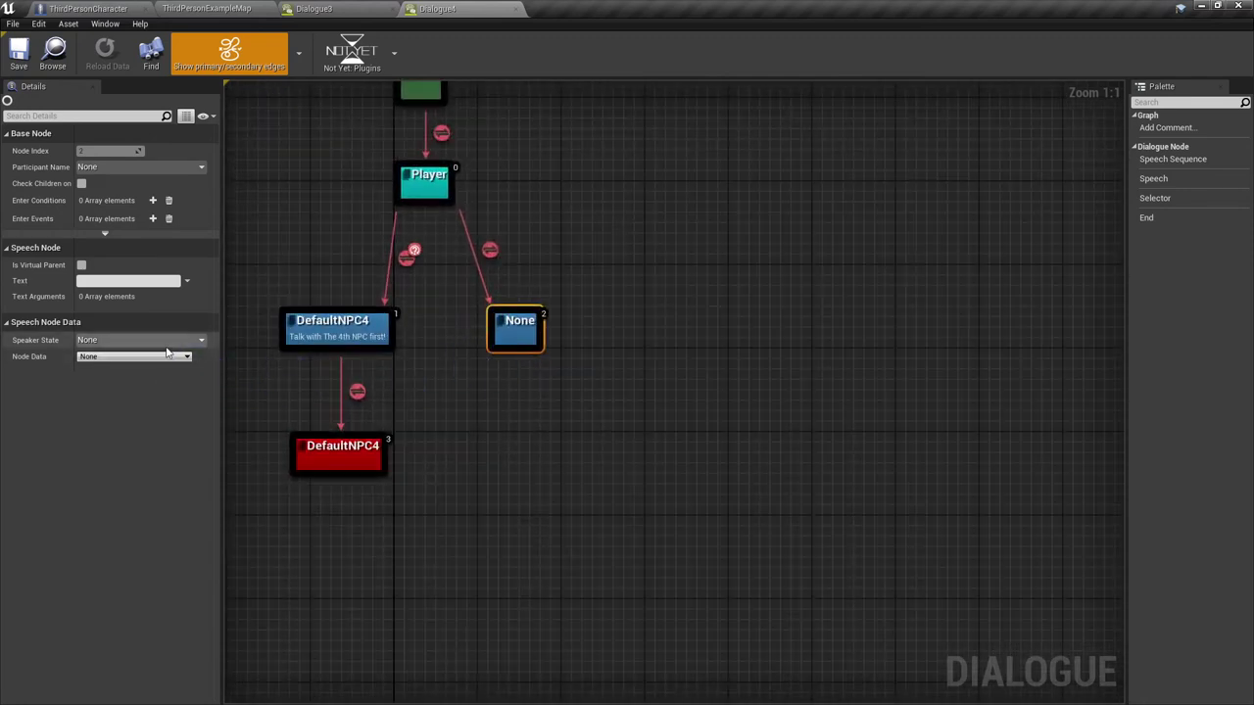
pyautogui.click(125, 169)
pyautogui.click(112, 227)
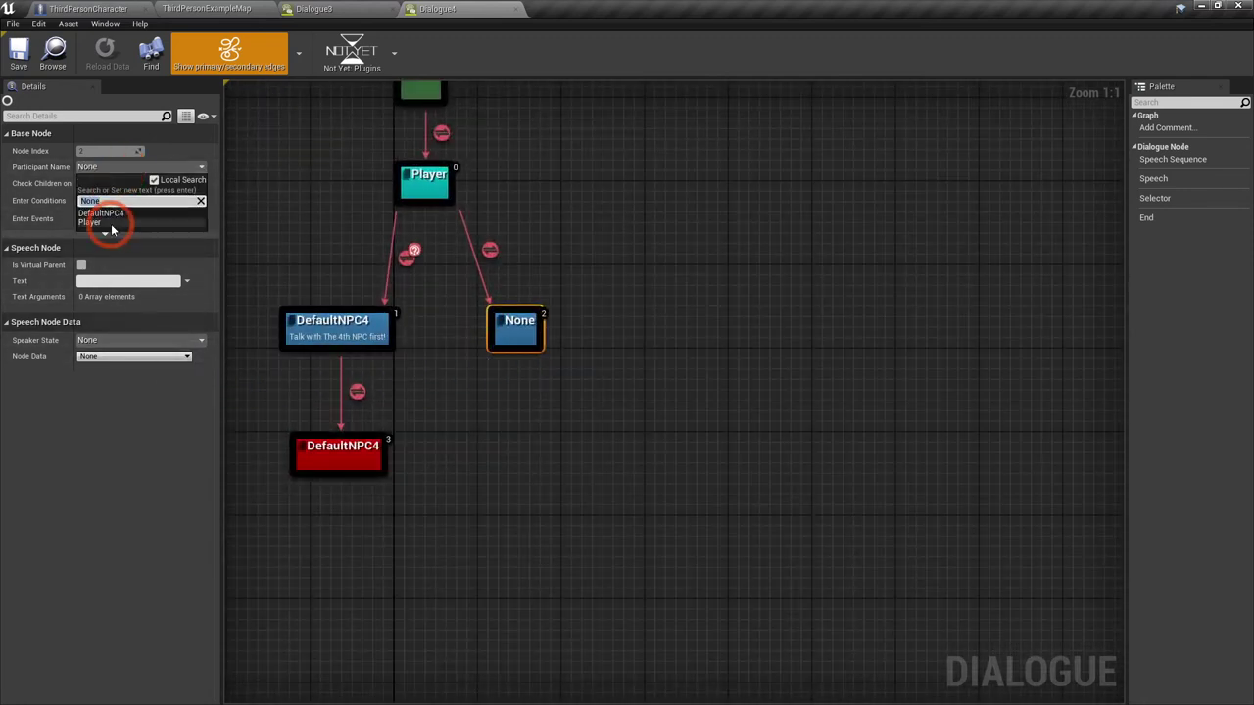
pyautogui.click(110, 213)
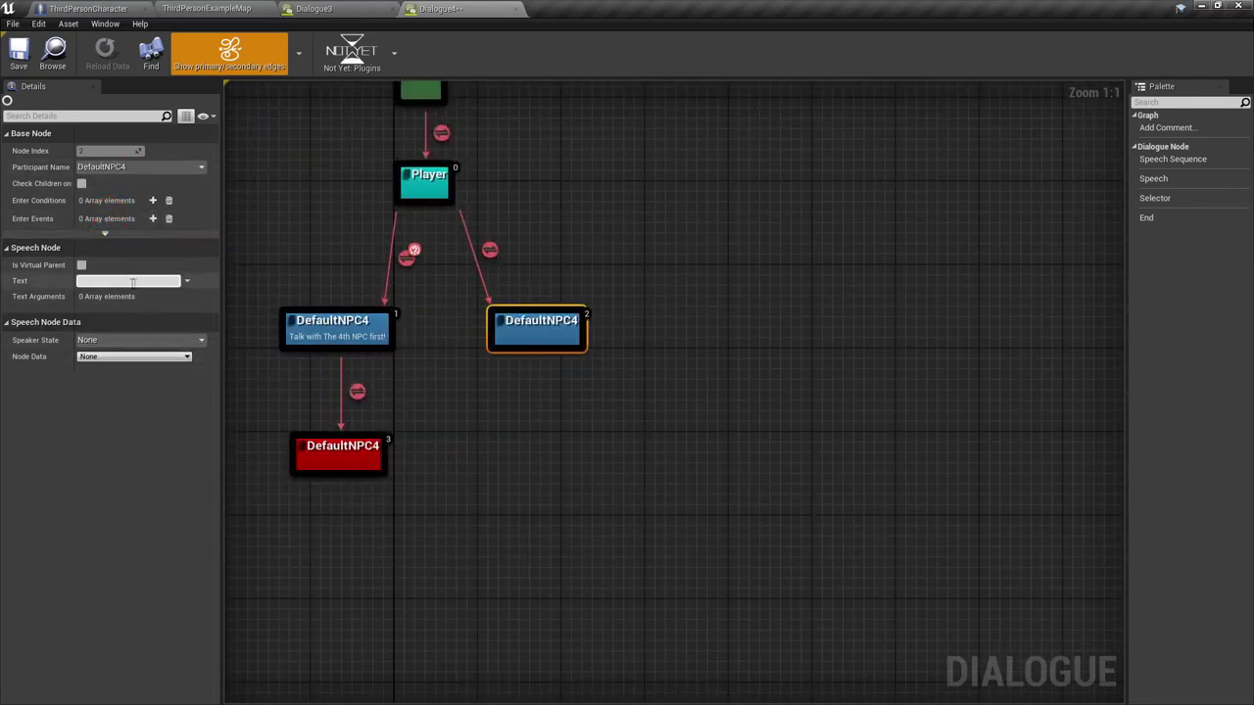
pyautogui.moveTo(534, 332); pyautogui.dragTo(504, 332)
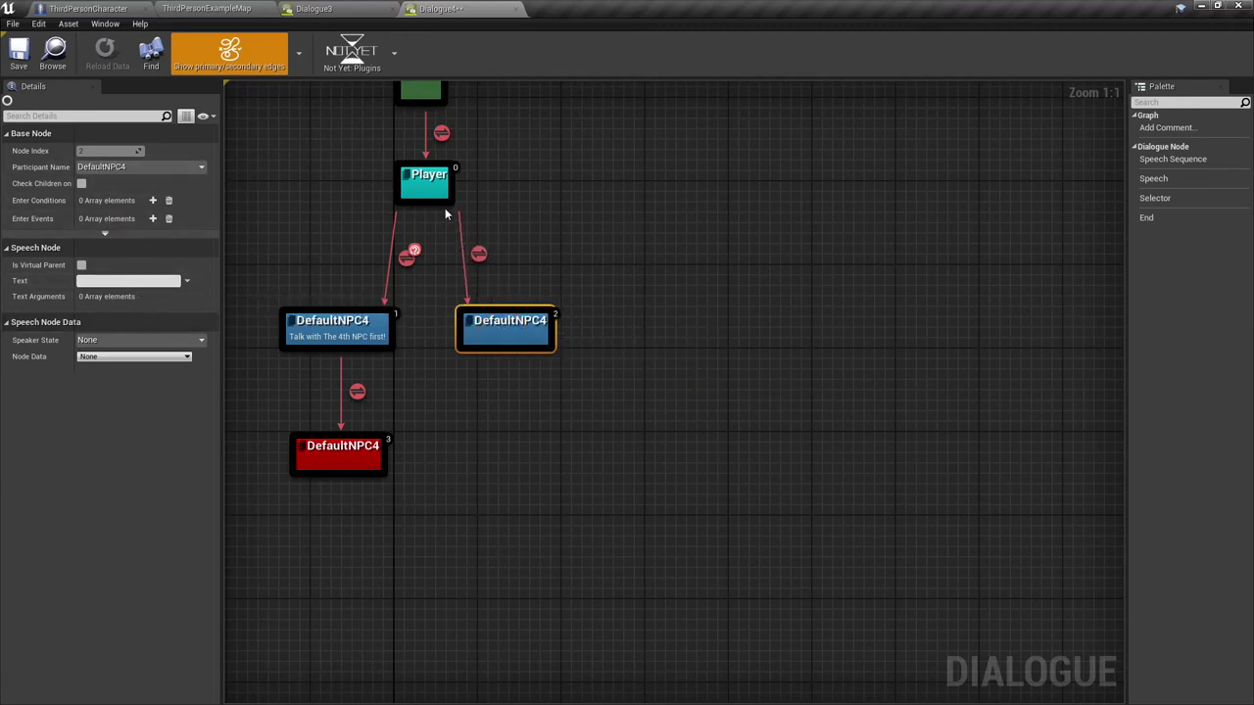
# Add a third speech child under the Player selector and link the middle DefaultNPC4 node to End
pyautogui.moveTo(445, 214); pyautogui.dragTo(657, 302)
pyautogui.write('add')
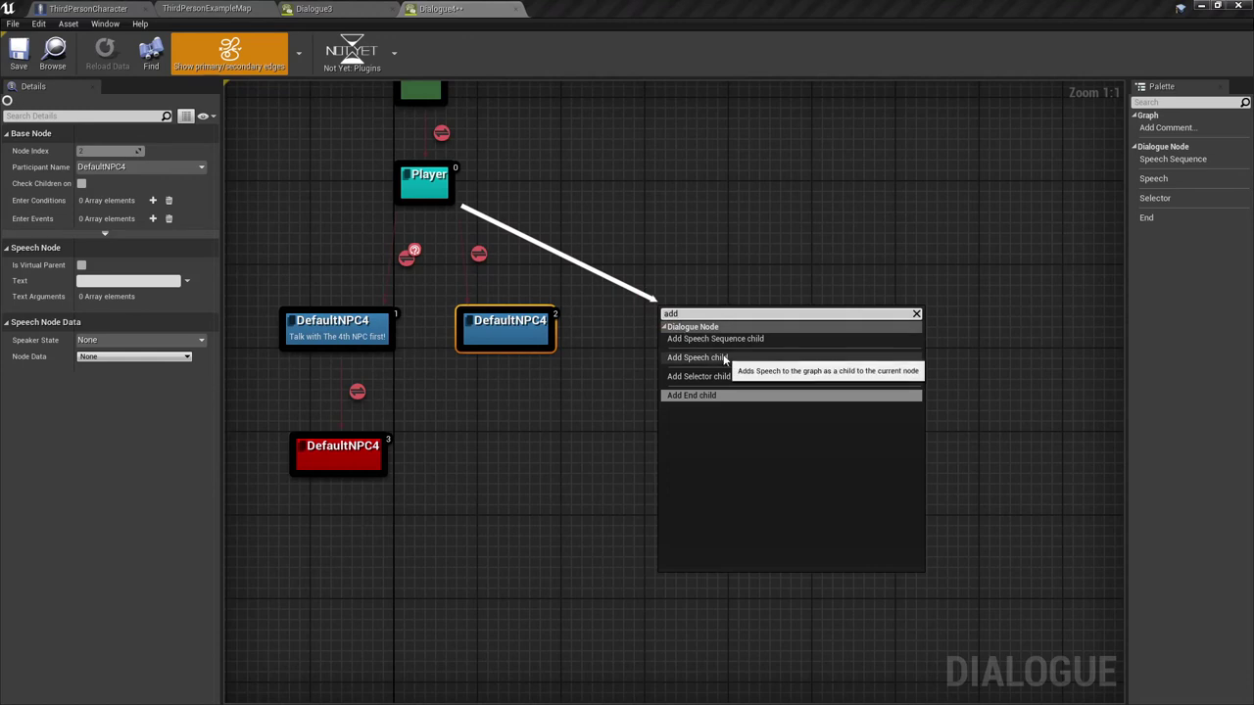
pyautogui.click(726, 360)
pyautogui.moveTo(506, 350); pyautogui.dragTo(338, 433)
pyautogui.moveTo(654, 350)
pyautogui.mouseDown()
pyautogui.moveTo(338, 438)
pyautogui.moveTo(502, 509)
pyautogui.mouseUp()
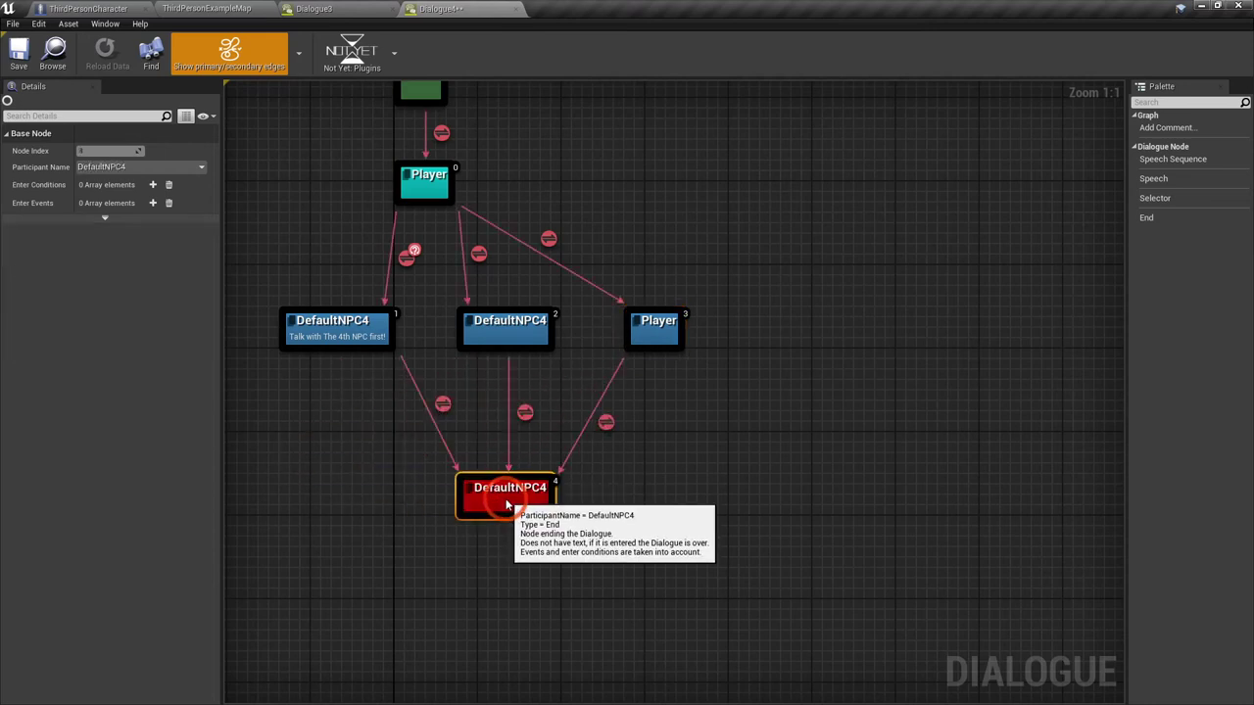
# Gate the Player-to-middle DefaultNPC4 branch with 'Was node already visited?' on node index 2, unvisited
pyautogui.click(478, 254)
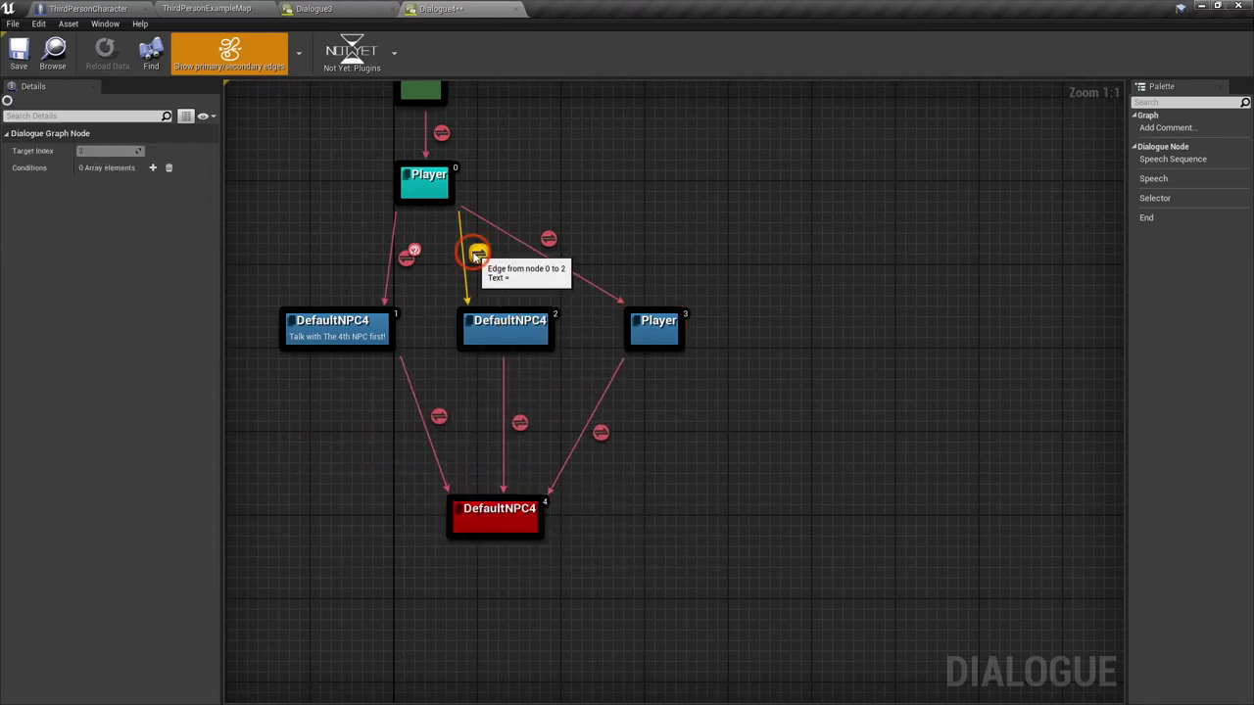
pyautogui.click(153, 169)
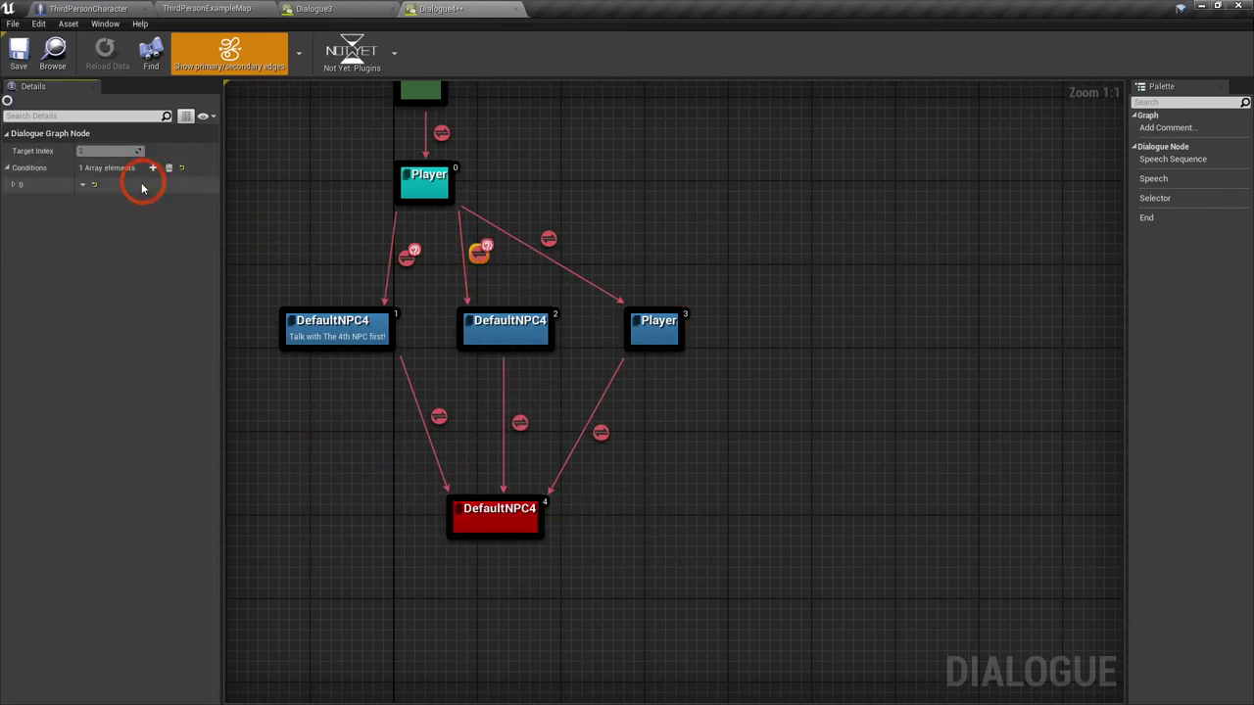
pyautogui.click(142, 220)
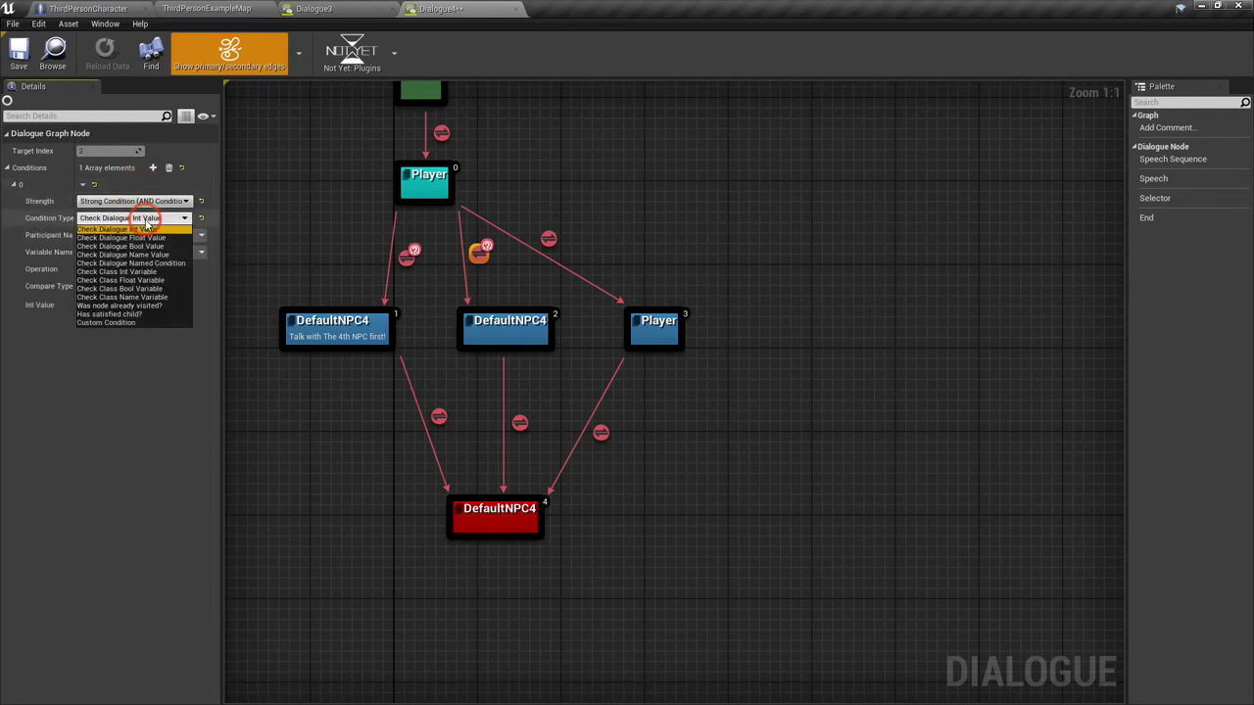
pyautogui.click(165, 304)
pyautogui.click(103, 237)
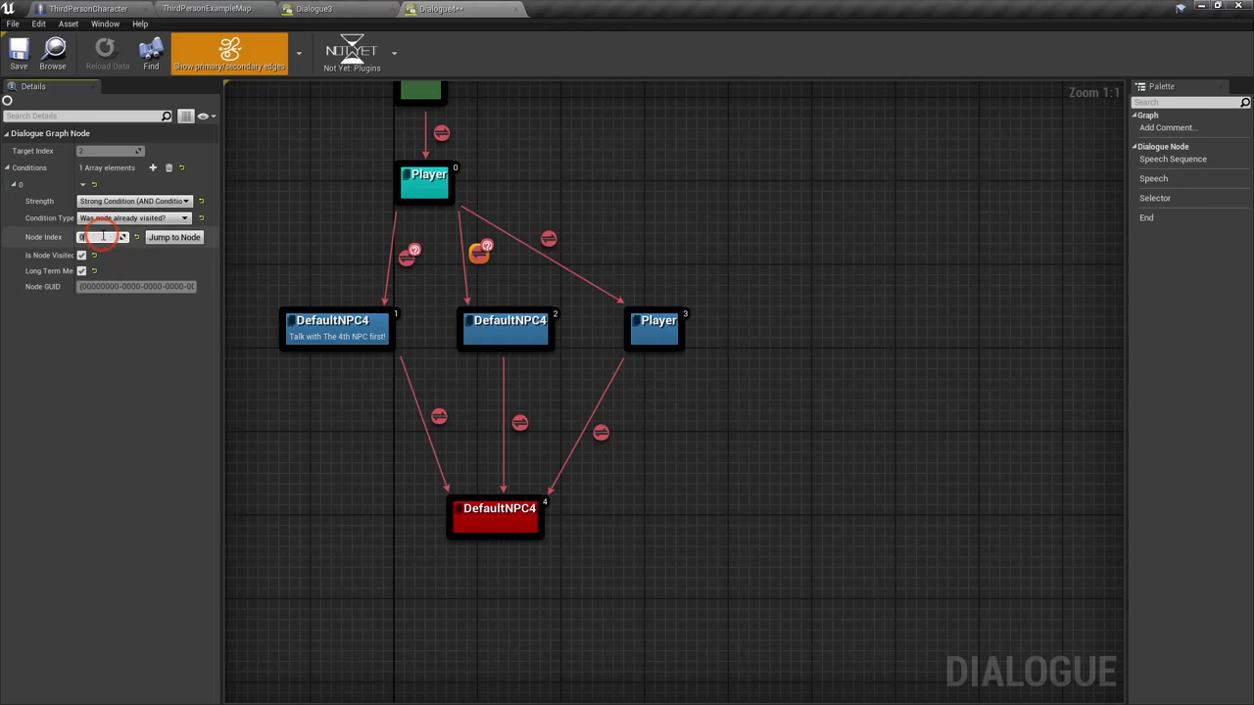
pyautogui.write('2')
pyautogui.click(134, 261)
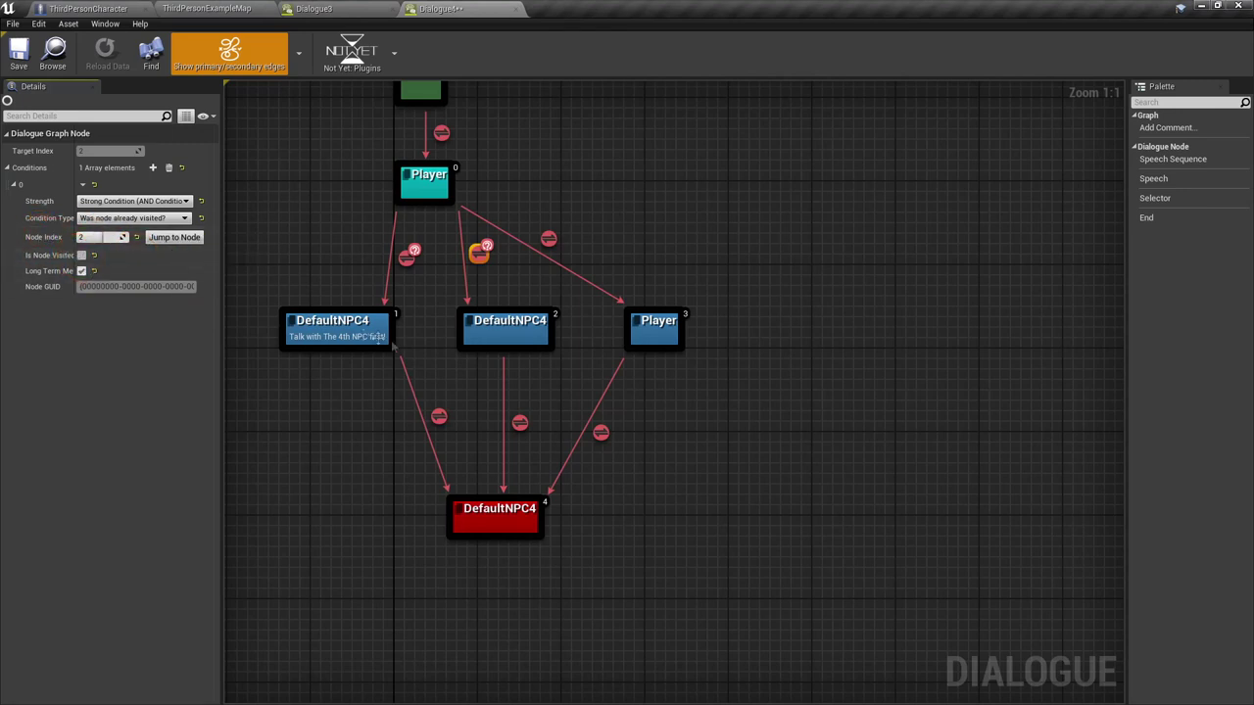
pyautogui.click(470, 343)
pyautogui.click(130, 281)
pyautogui.write('Good. Here is some gold for')
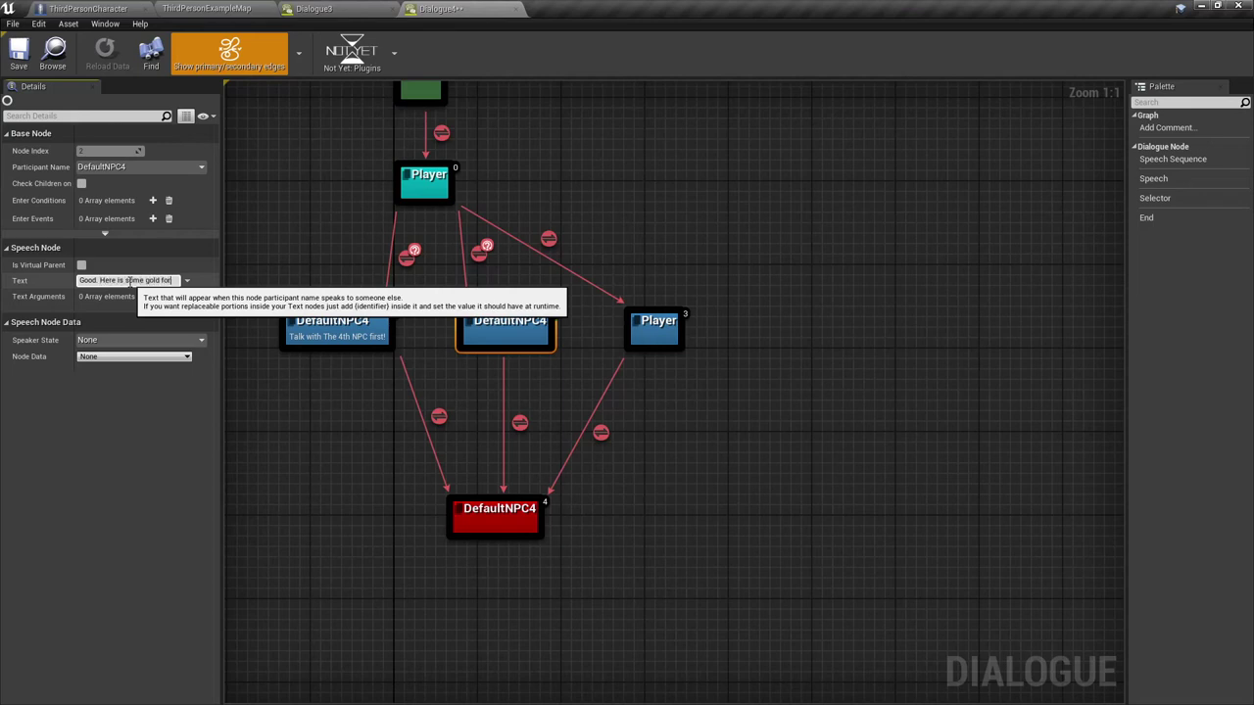
# Finish the line 'Good. Here is some gold for ya!' and add an Enter Event for Player
pyautogui.write('ya')
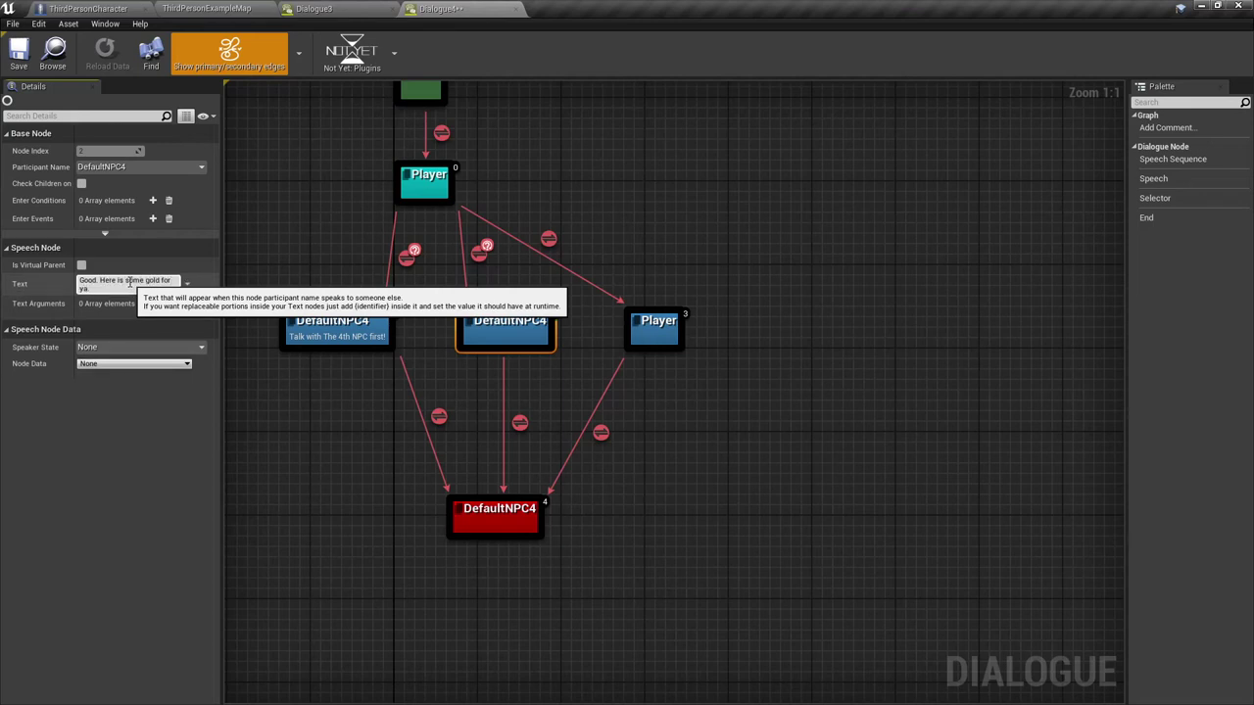
pyautogui.write('.')
pyautogui.click(145, 304)
pyautogui.click(142, 220)
pyautogui.click(147, 235)
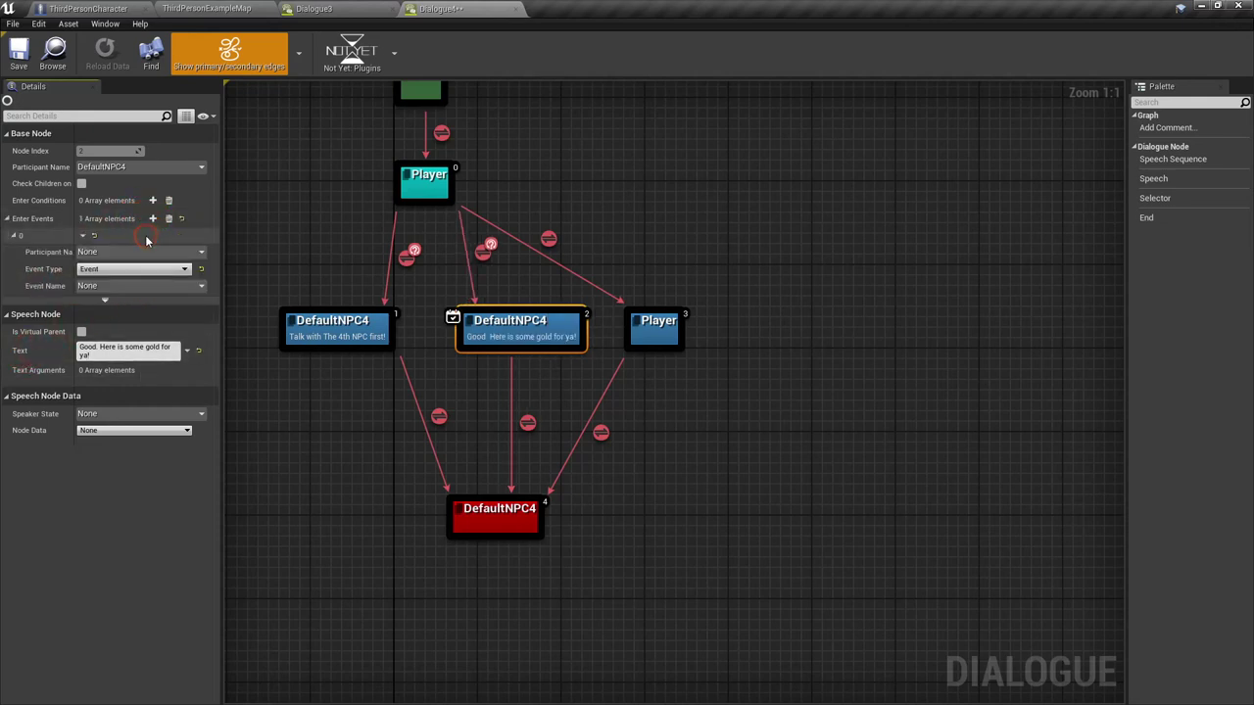
pyautogui.click(127, 252)
pyautogui.click(118, 308)
# Make the event Modify Dialogue Int Value on Gold, adding 10 as a delta
pyautogui.click(133, 268)
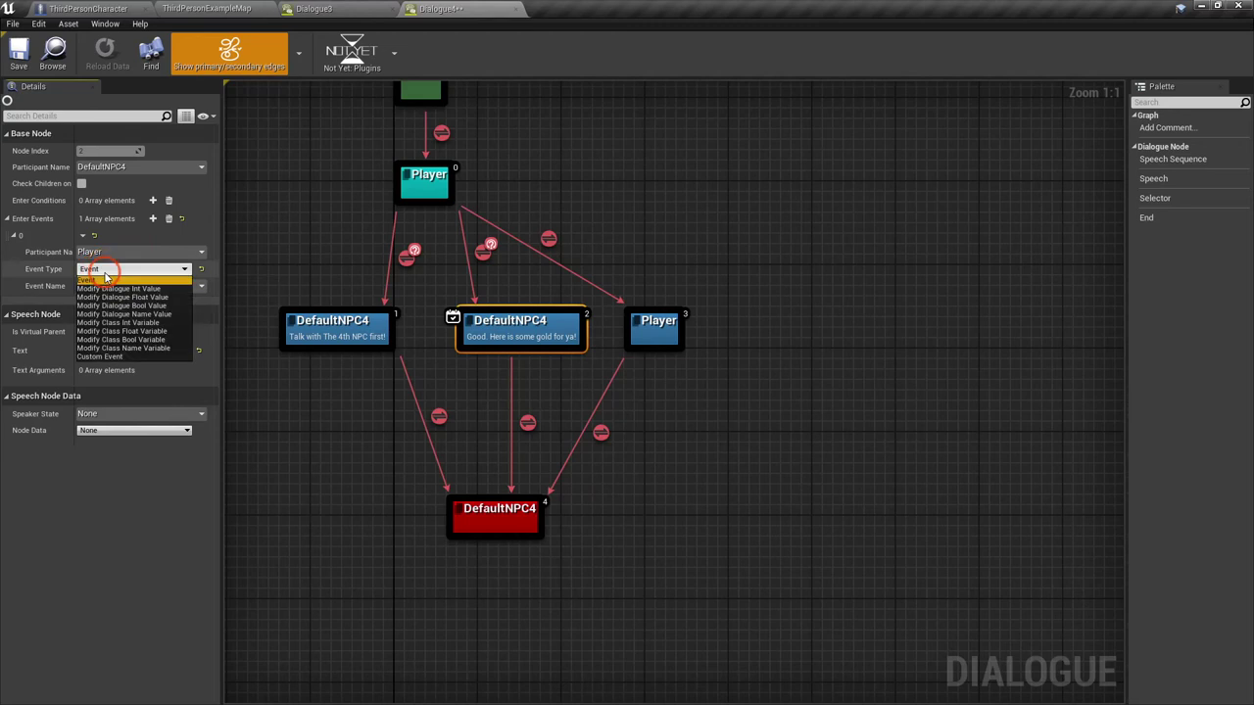
pyautogui.click(130, 323)
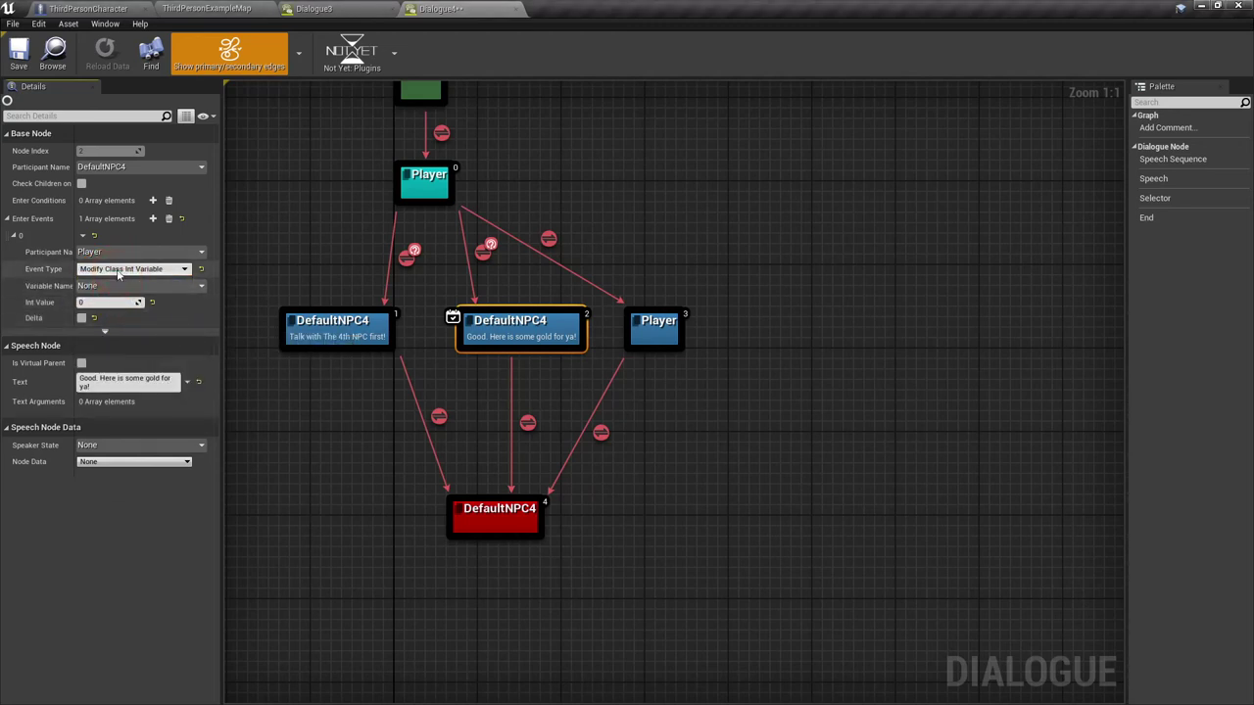
pyautogui.click(132, 269)
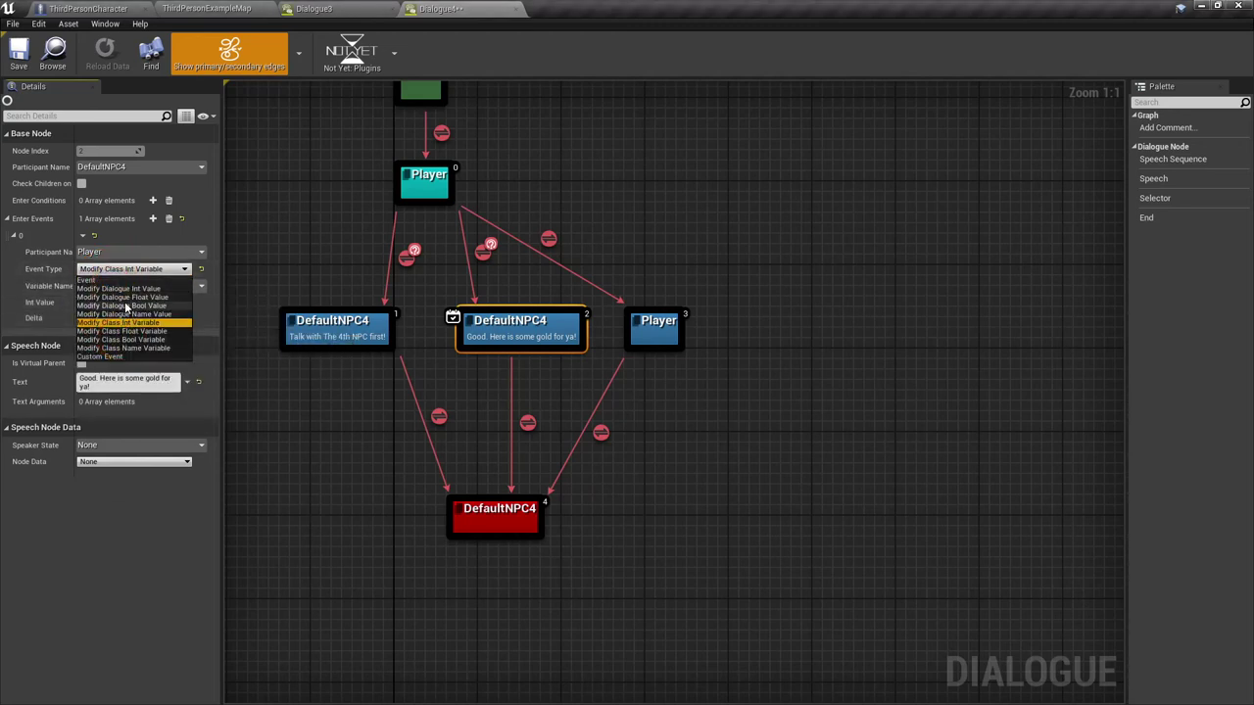
pyautogui.click(117, 288)
pyautogui.click(122, 286)
pyautogui.write('Gold')
pyautogui.press('Return')
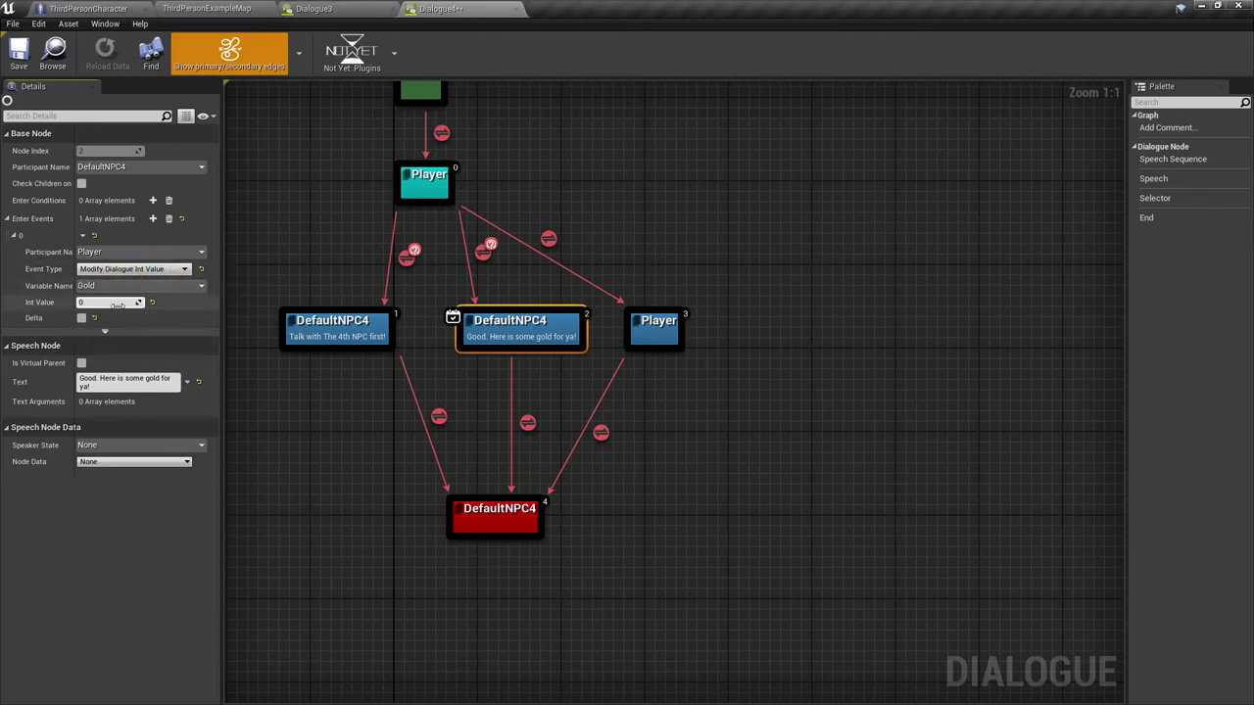
pyautogui.write('10')
pyautogui.click(82, 320)
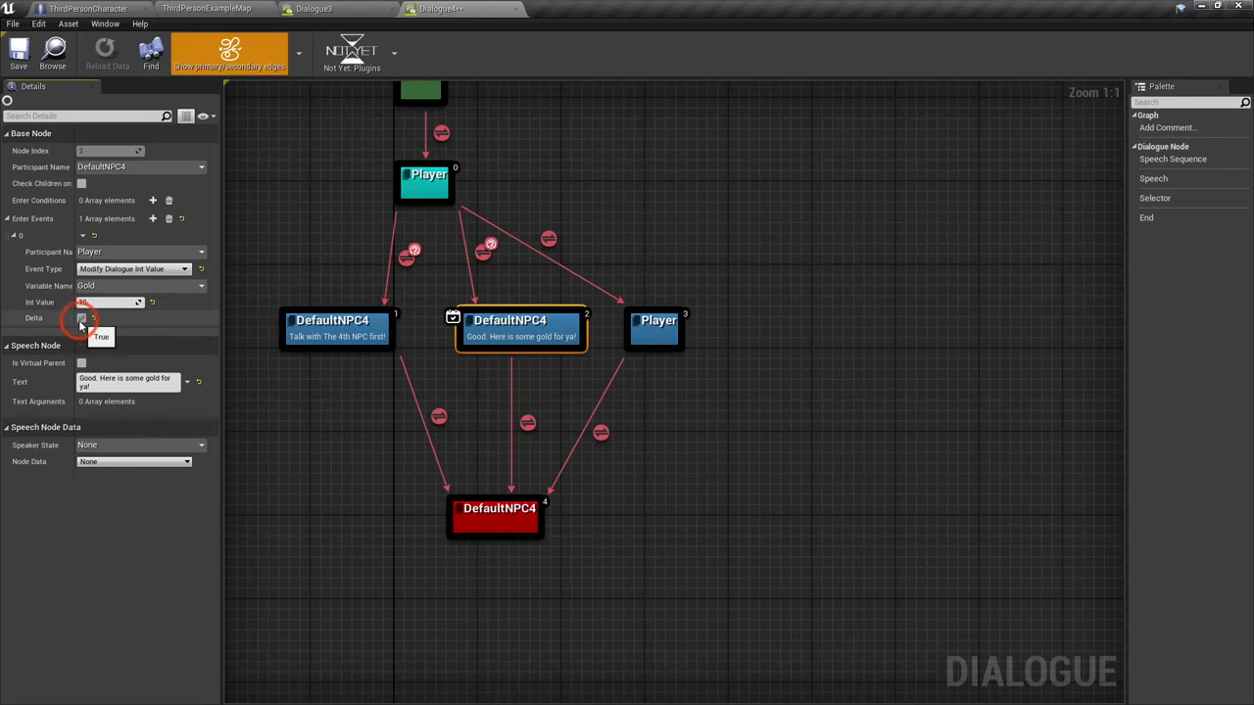
pyautogui.moveTo(553, 423); pyautogui.dragTo(530, 383, button='right')
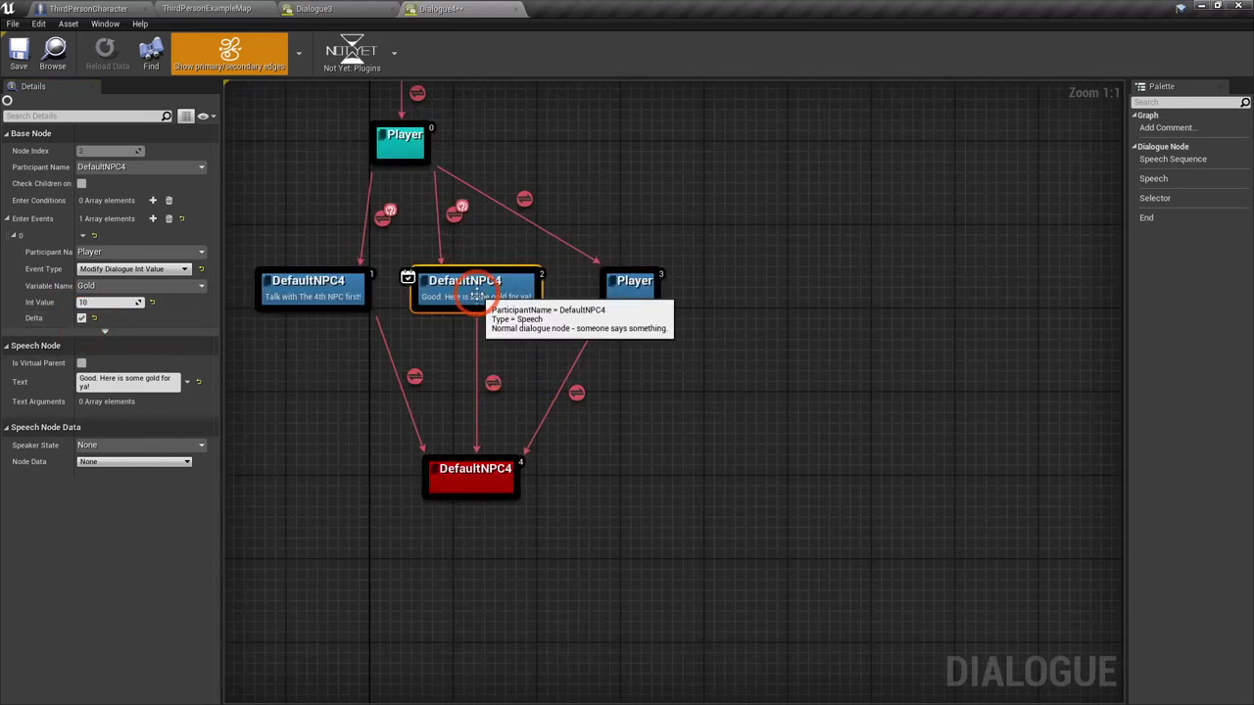
pyautogui.moveTo(491, 481); pyautogui.dragTo(480, 491)
# Assign the right speech node to DefaultNPC4 so it says 'No more gold, sorry!'
pyautogui.click(672, 392)
pyautogui.click(623, 296)
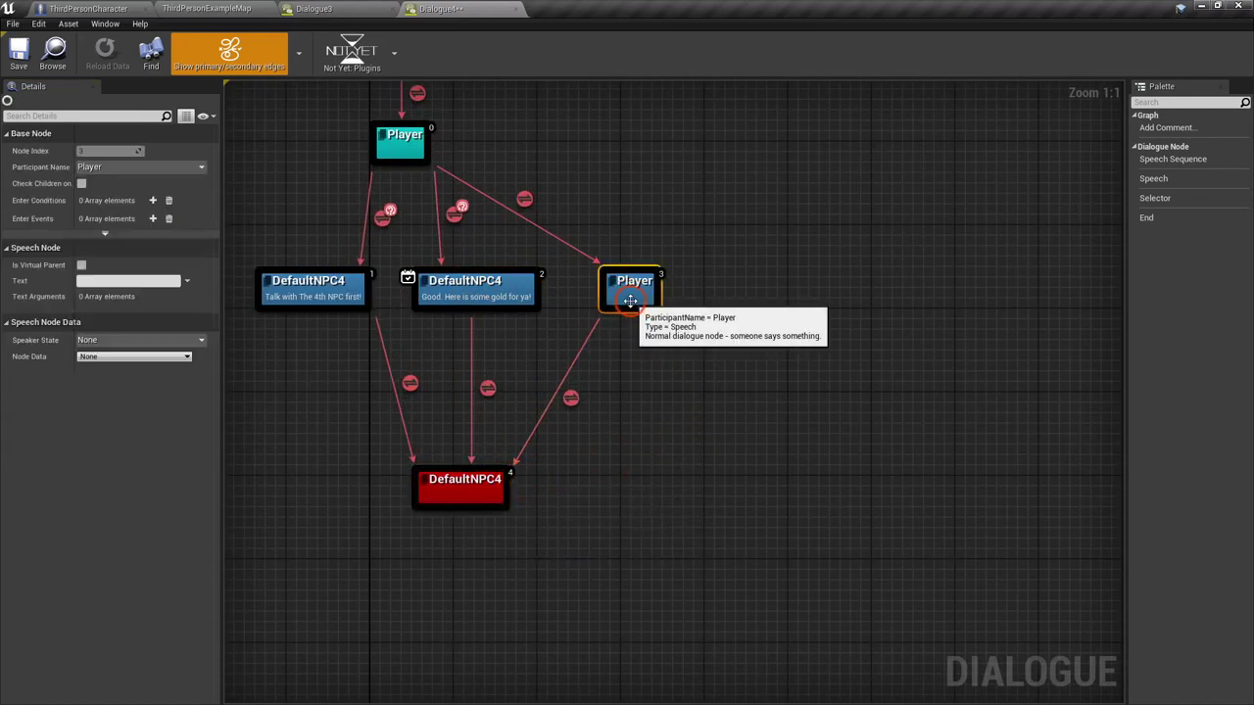
pyautogui.click(128, 167)
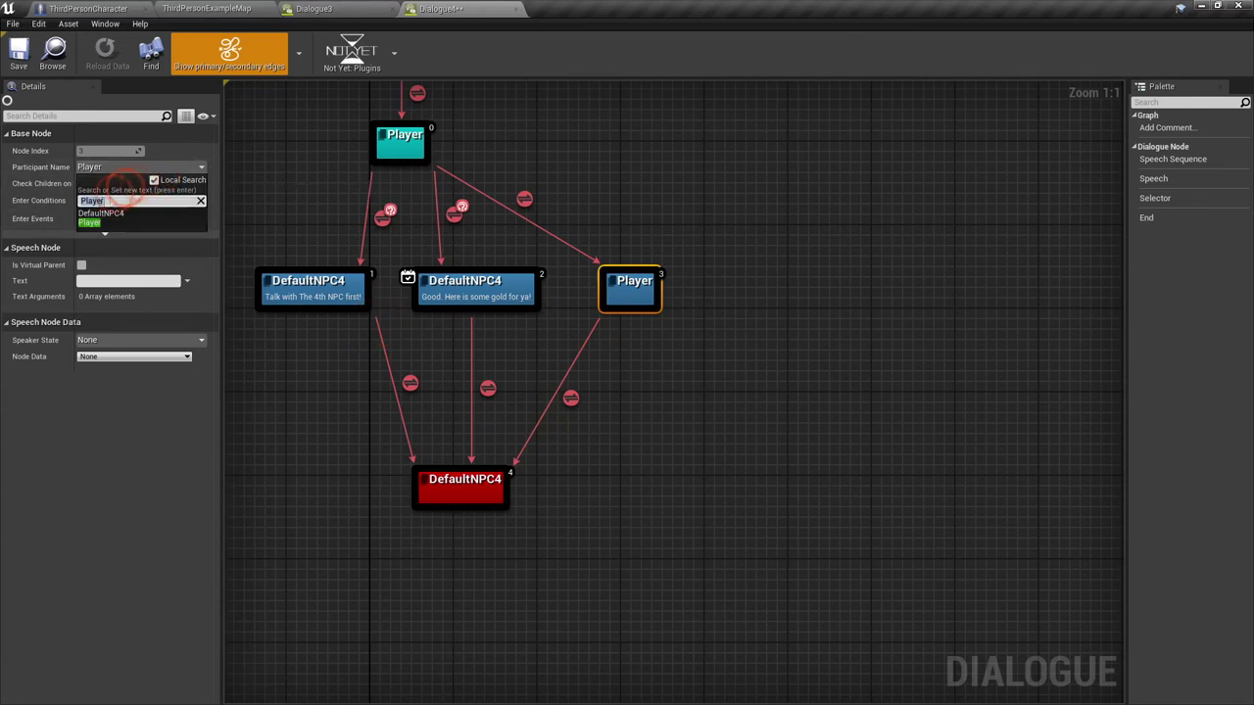
pyautogui.click(95, 214)
pyautogui.write('No more gold, sorry!')
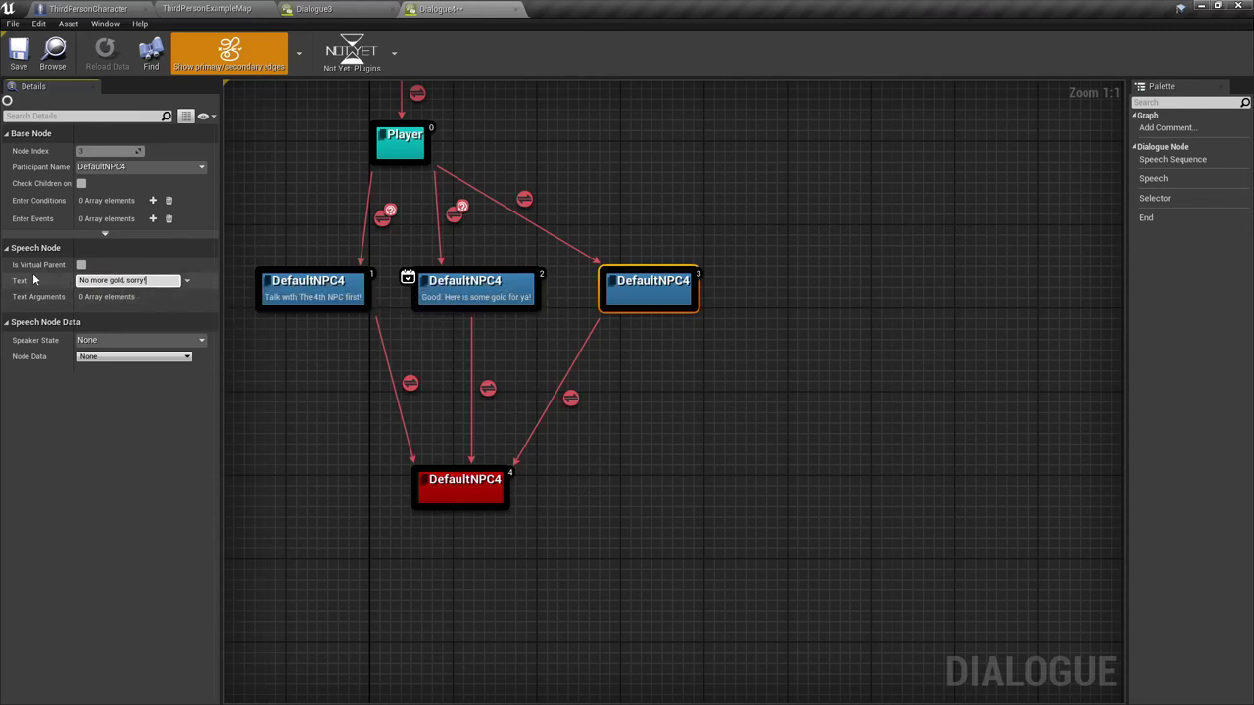
pyautogui.scroll(-2, 390, 307)
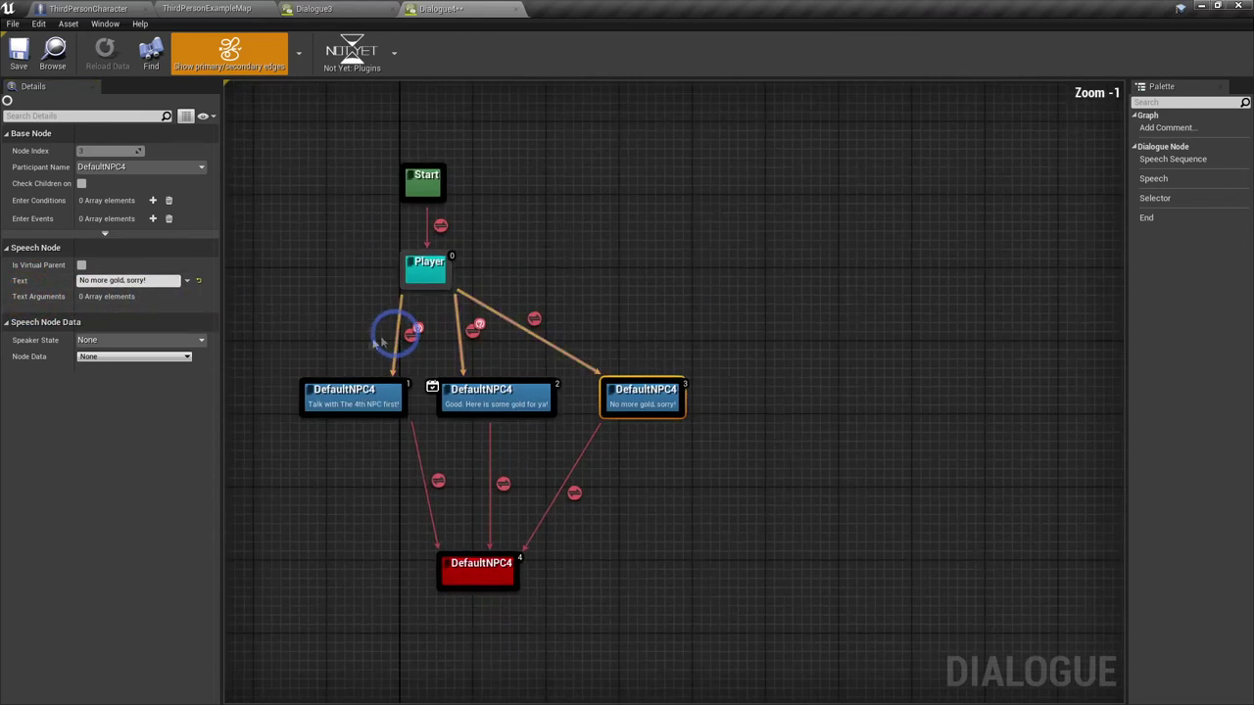
pyautogui.click(99, 12)
# In ThirdPersonExampleMap, move closer to the characters and rotate the selected character around
pyautogui.click(216, 9)
pyautogui.moveTo(603, 380)
pyautogui.mouseDown(button='right')
pyautogui.moveTo(705, 392)
pyautogui.moveTo(918, 519)
pyautogui.mouseUp(button='right')
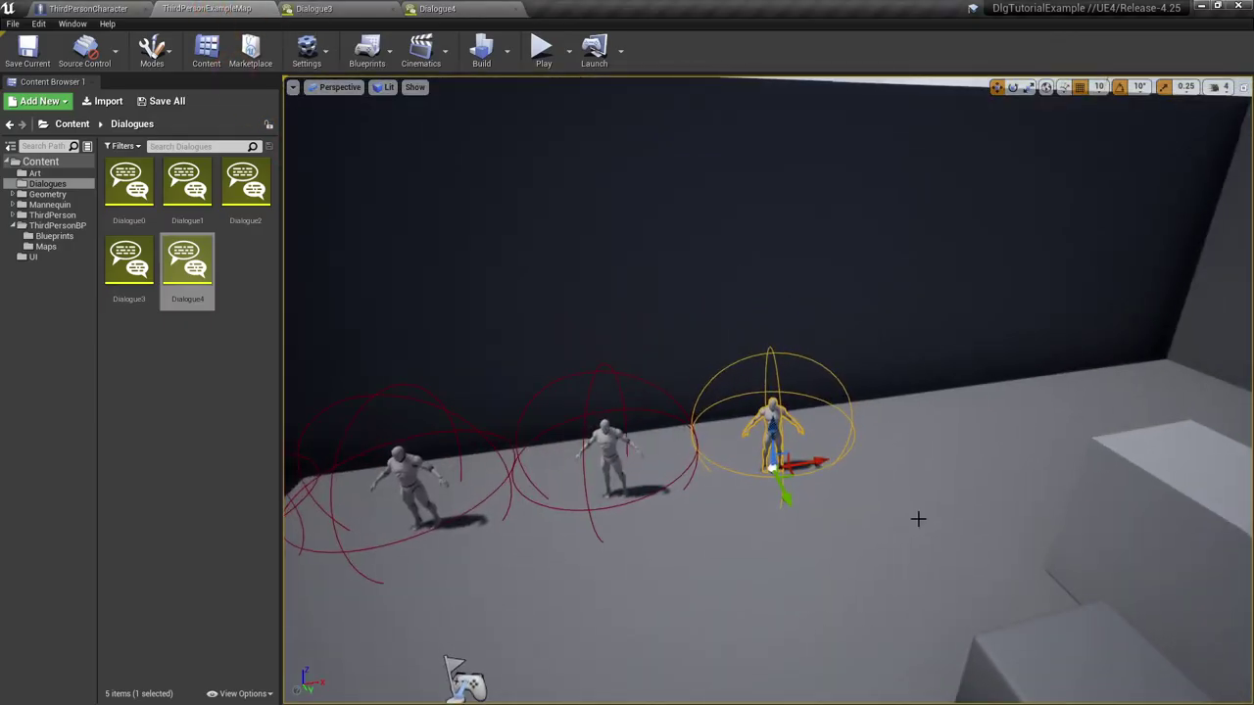
pyautogui.moveTo(787, 476)
pyautogui.mouseDown(button='right')
pyautogui.moveTo(906, 600)
pyautogui.moveTo(868, 588)
pyautogui.mouseUp(button='right')
pyautogui.press('e')
pyautogui.moveTo(828, 416); pyautogui.dragTo(1142, 414)
# Delete both cube blocks and the rightmost character
pyautogui.click(916, 419)
pyautogui.press('Delete')
pyautogui.click(937, 303)
pyautogui.press('Delete')
pyautogui.moveTo(946, 350); pyautogui.dragTo(925, 487, button='right')
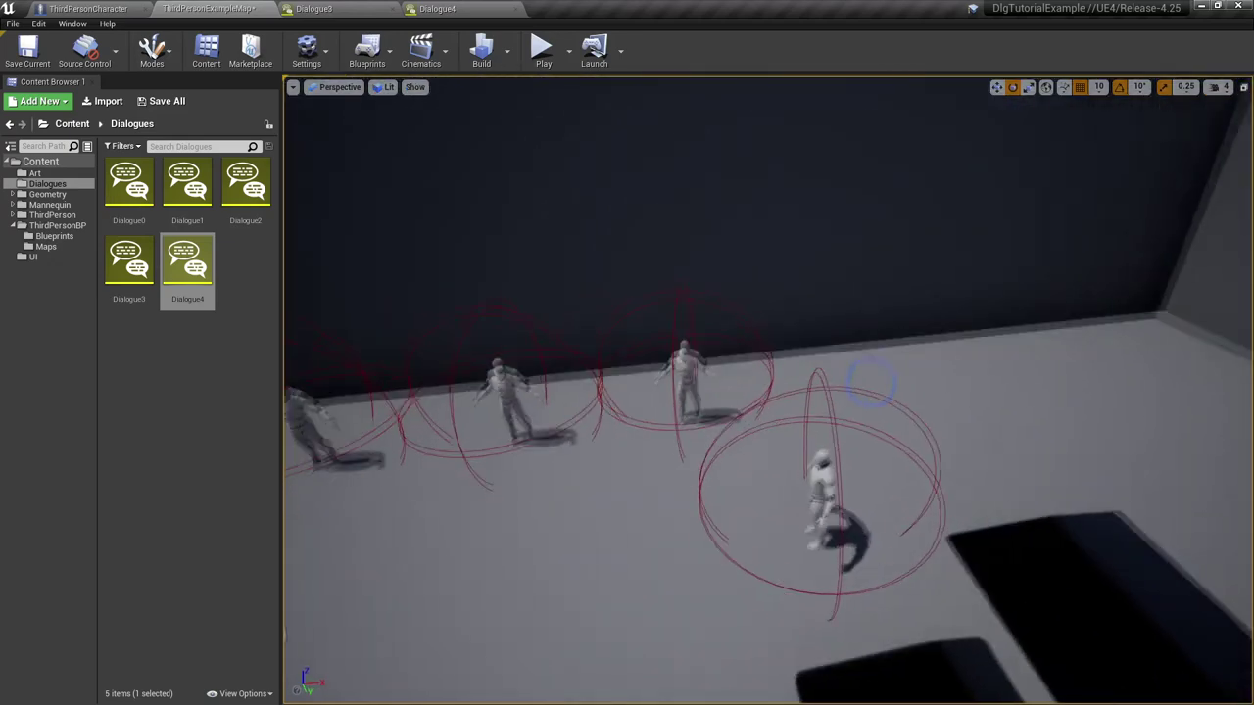
pyautogui.click(834, 494)
pyautogui.press('Delete')
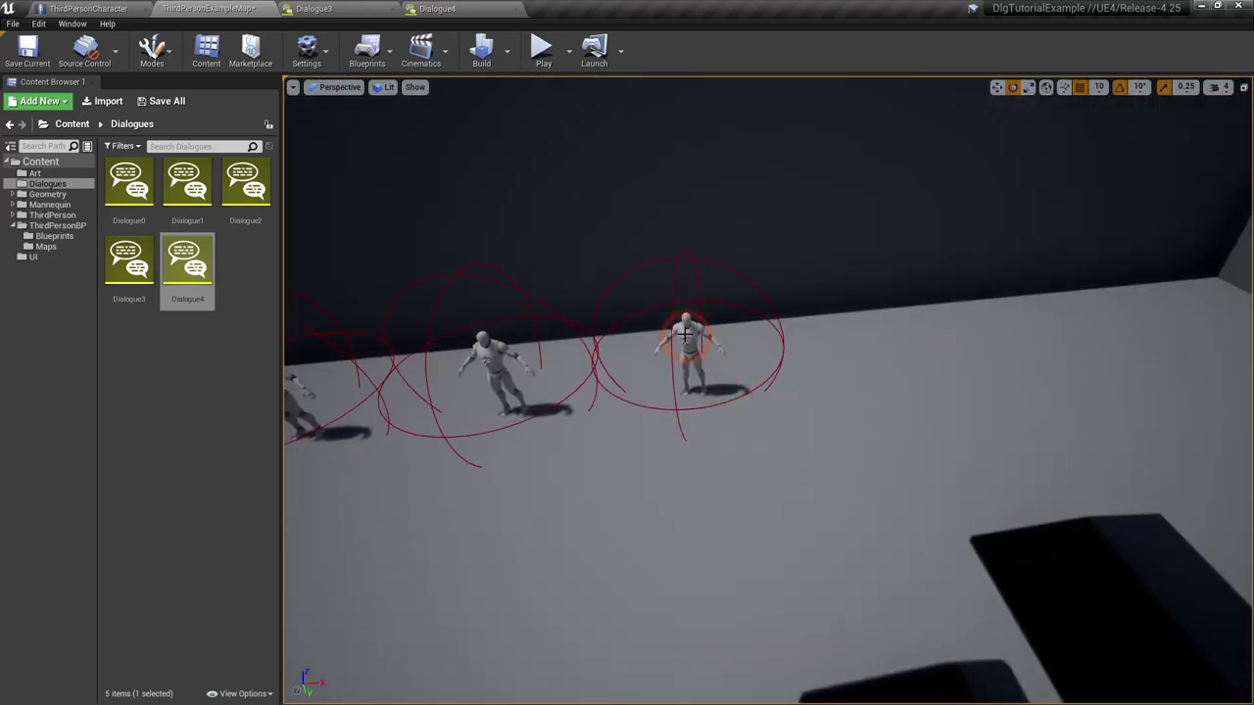
# Alt-drag the middle NPC to the right to create a copy
pyautogui.click(686, 348)
pyautogui.click(730, 405)
pyautogui.click(685, 348)
pyautogui.keyDown('alt'); pyautogui.moveTo(749, 385); pyautogui.dragTo(901, 374); pyautogui.keyUp('alt')
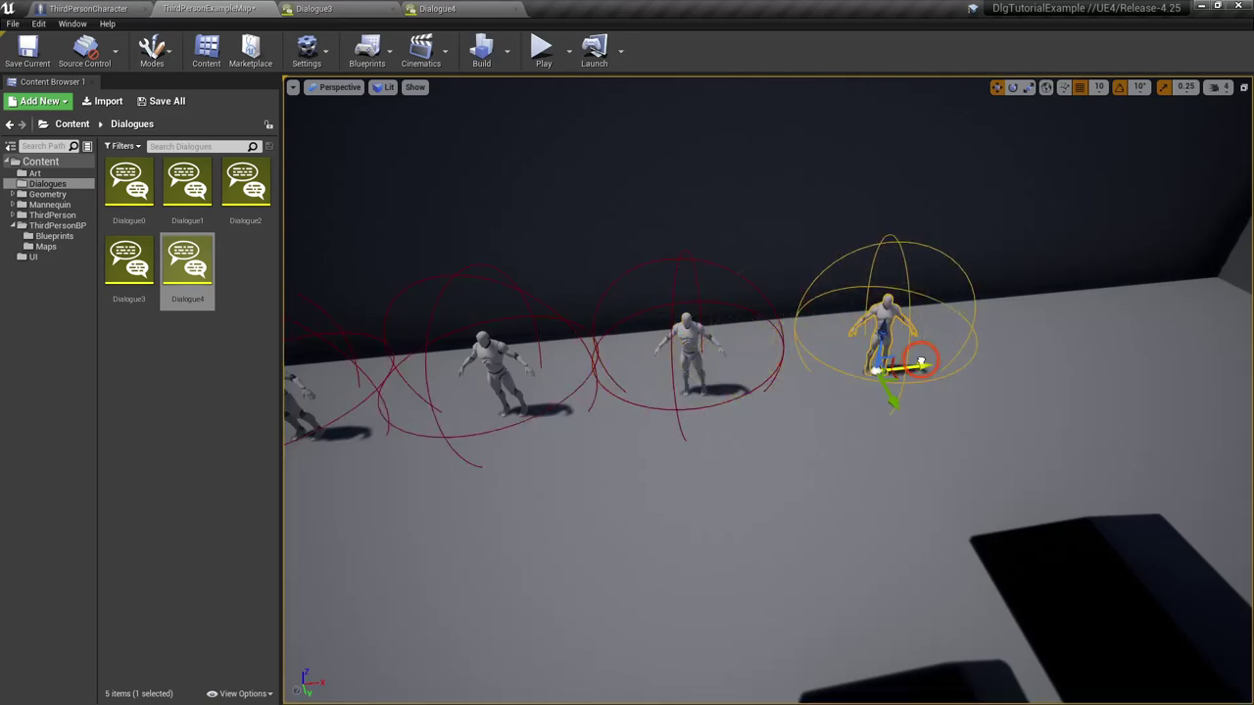
pyautogui.moveTo(901, 373)
pyautogui.mouseDown(button='right')
pyautogui.moveTo(872, 387)
pyautogui.moveTo(924, 442)
pyautogui.mouseUp(button='right')
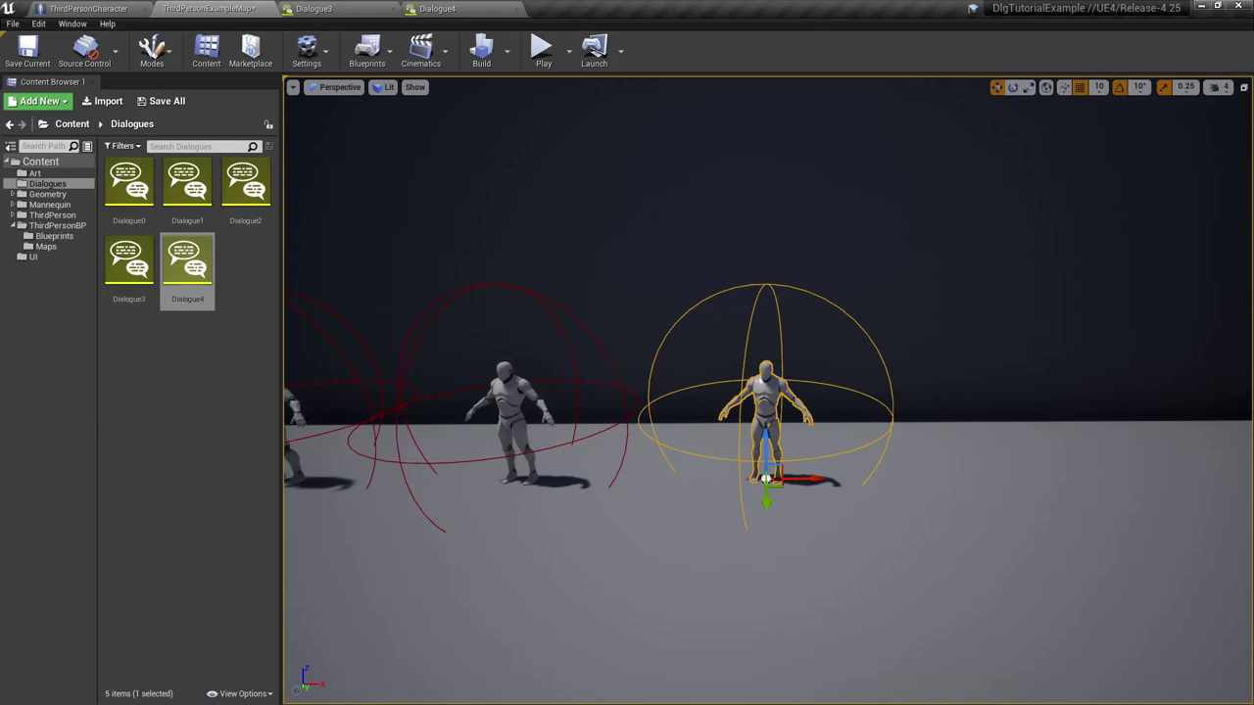
# Set NPC5's Dlg Name to DefaultNPC4 and its Dialogue to Start to Dialogue4
pyautogui.click(72, 23)
pyautogui.click(135, 86)
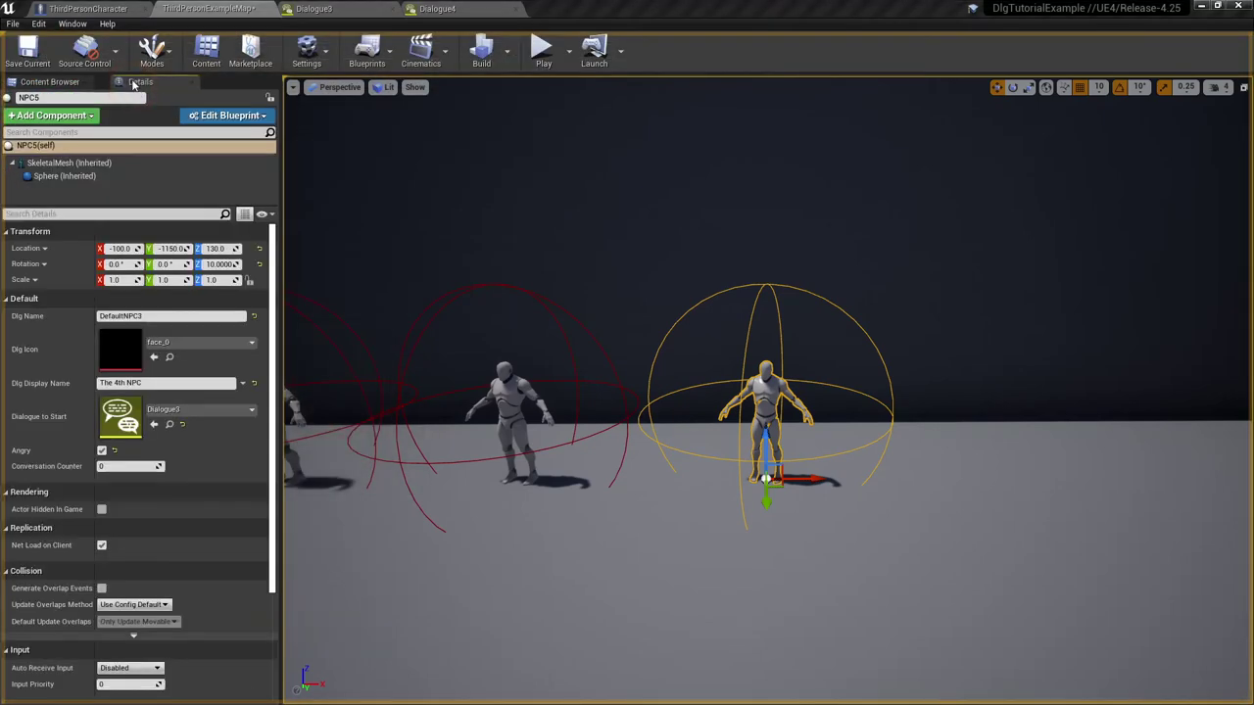
pyautogui.click(170, 315)
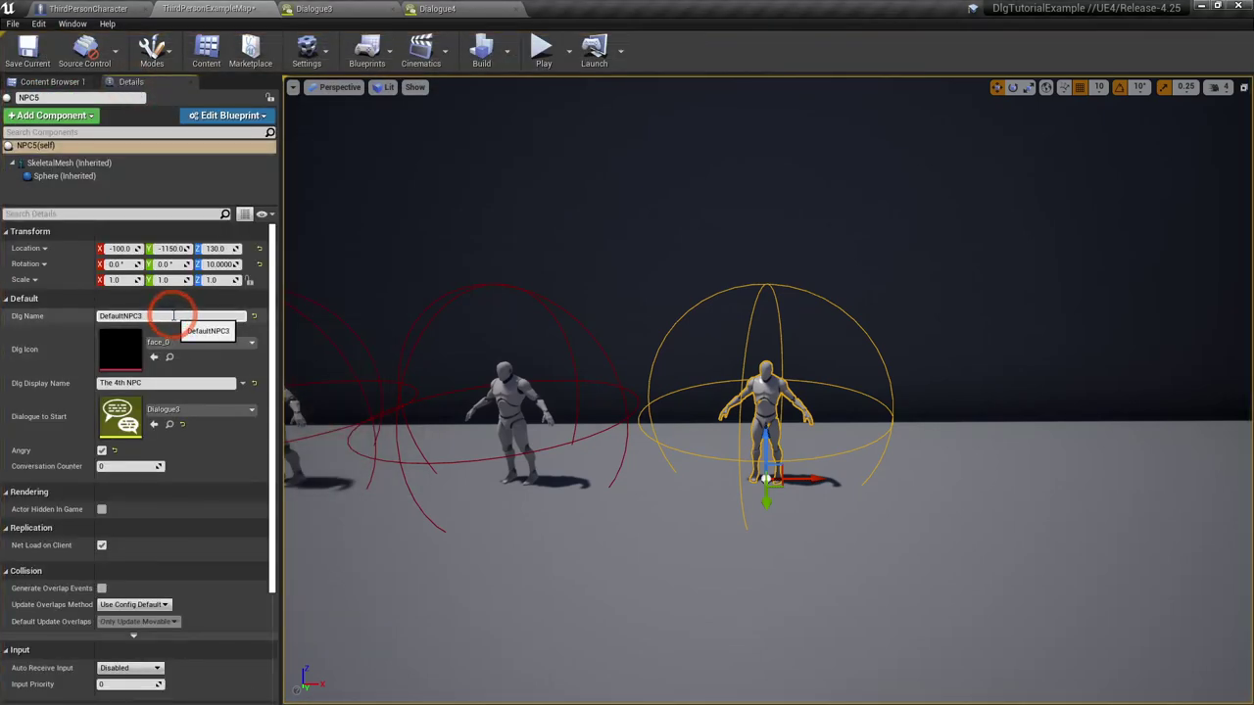
pyautogui.write('4')
pyautogui.press('Return')
pyautogui.click(30, 356)
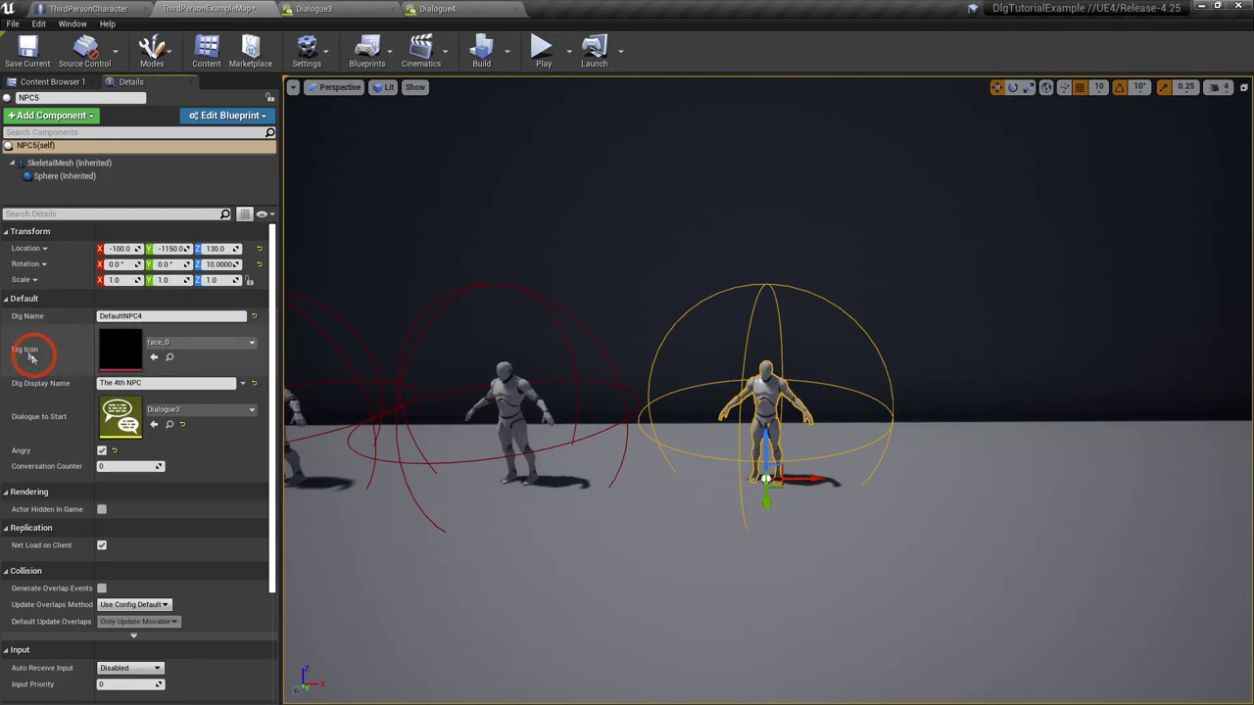
pyautogui.moveTo(0, 421); pyautogui.dragTo(128, 417)
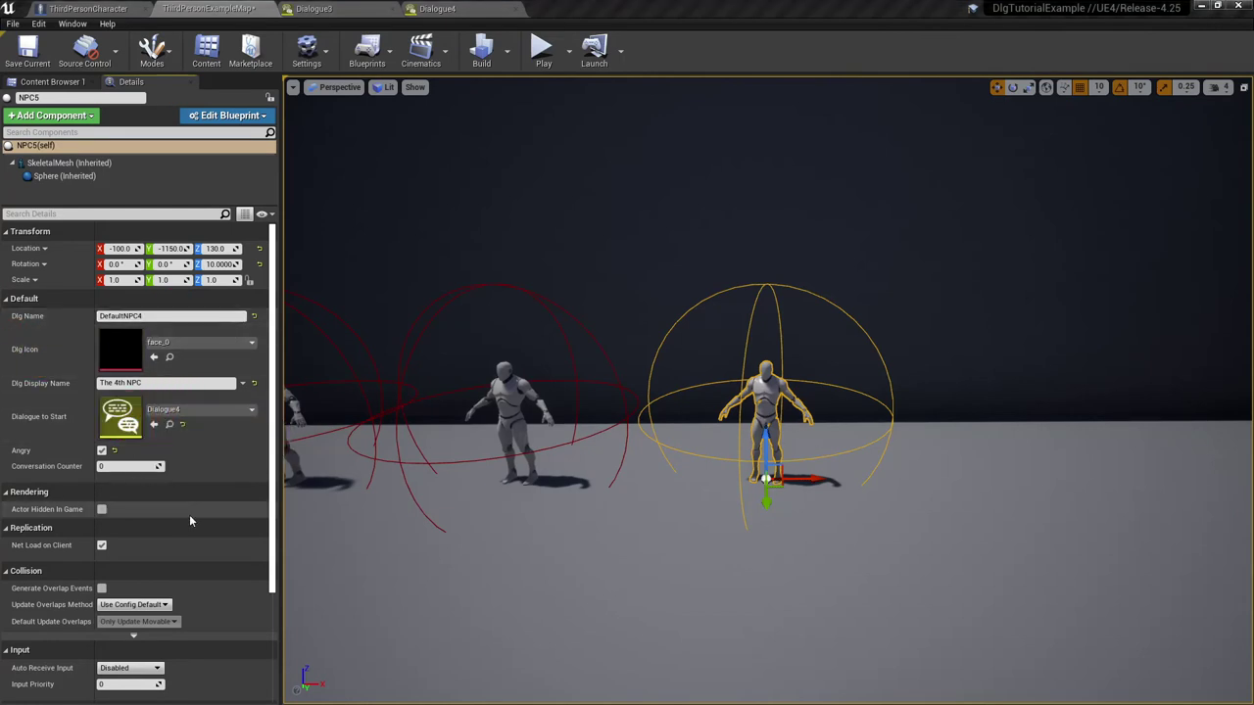
# Uncheck Angry and change the display name to 'The 5th NPC'
pyautogui.scroll(-1, 153, 461)
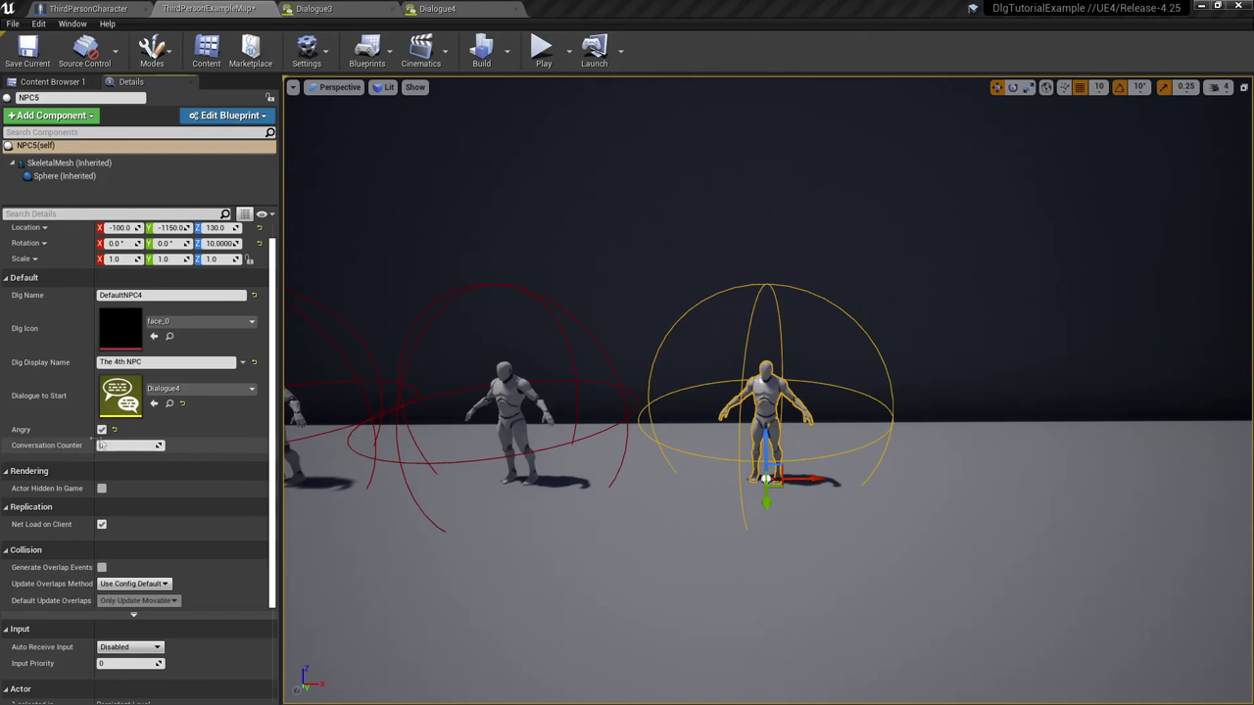
pyautogui.click(101, 430)
pyautogui.click(114, 361)
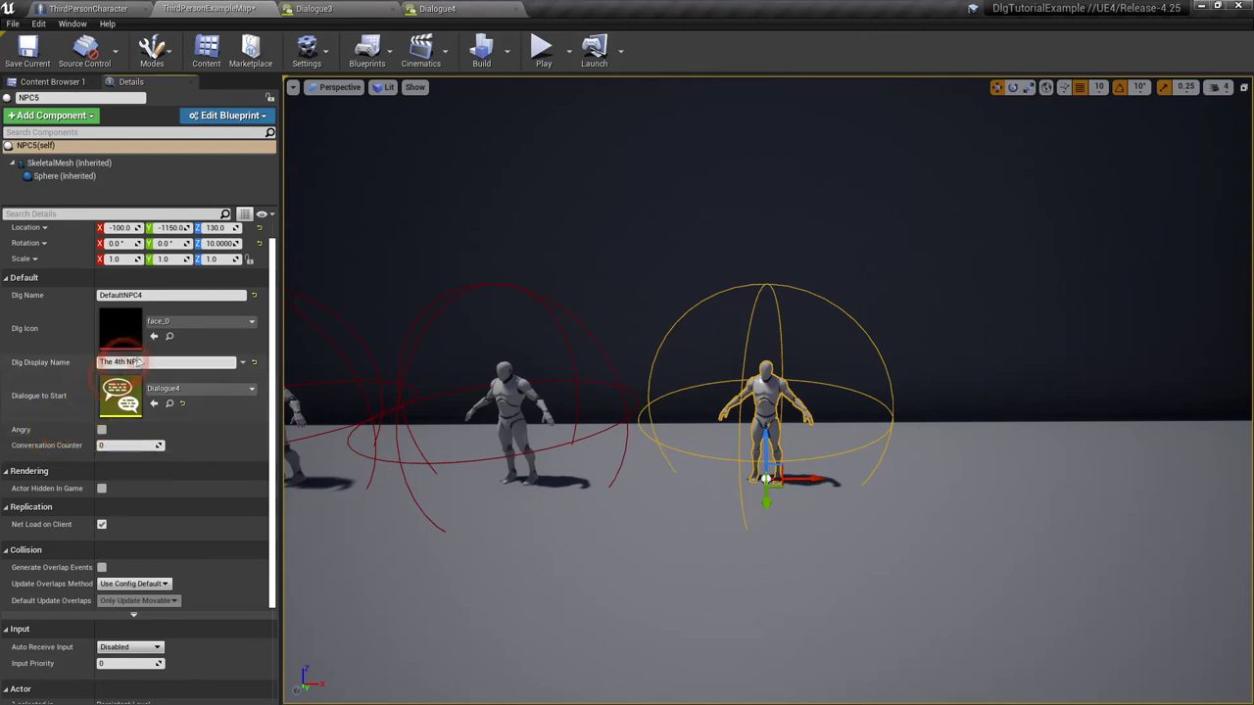
pyautogui.press('BackSpace')
pyautogui.write('5')
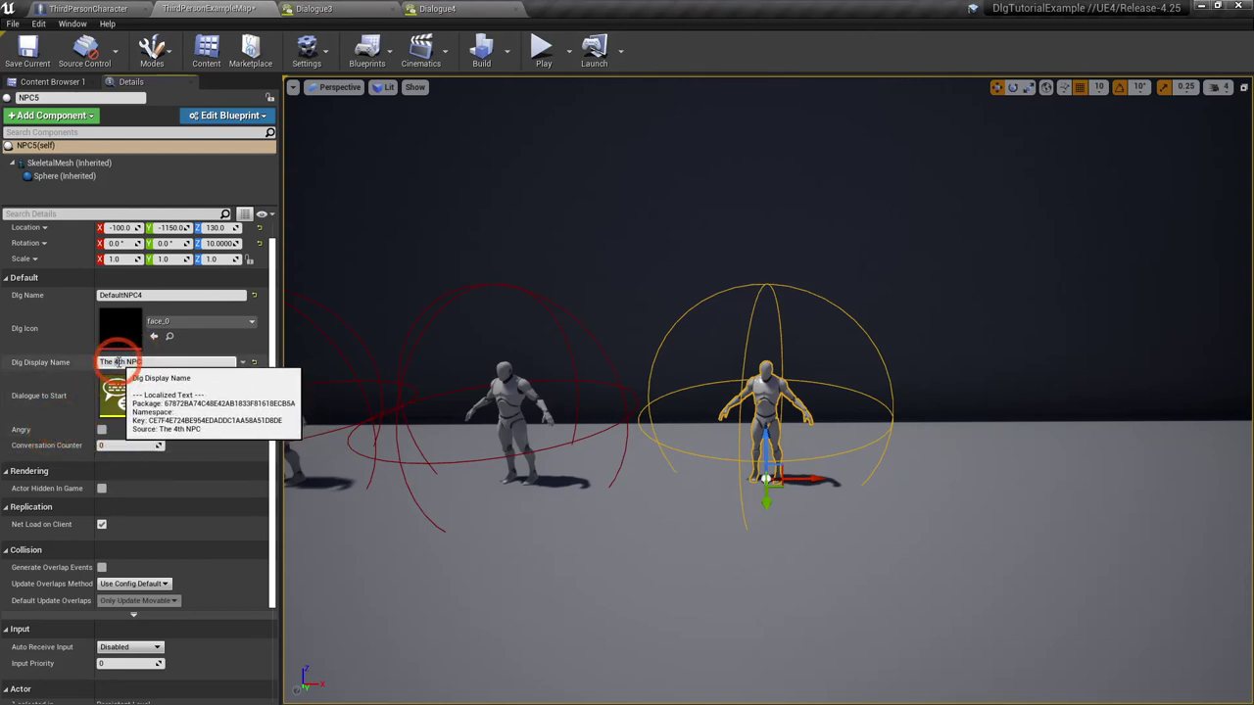
pyautogui.click(82, 368)
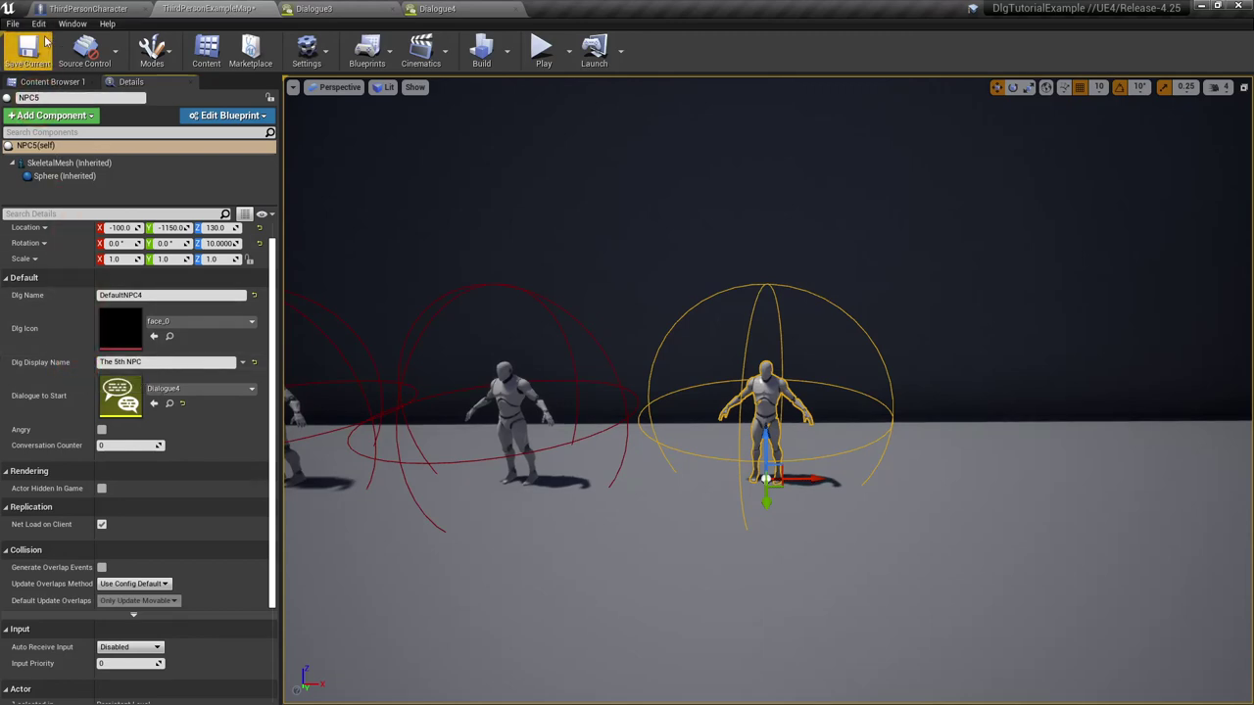
pyautogui.moveTo(823, 473); pyautogui.dragTo(822, 473, button='right')
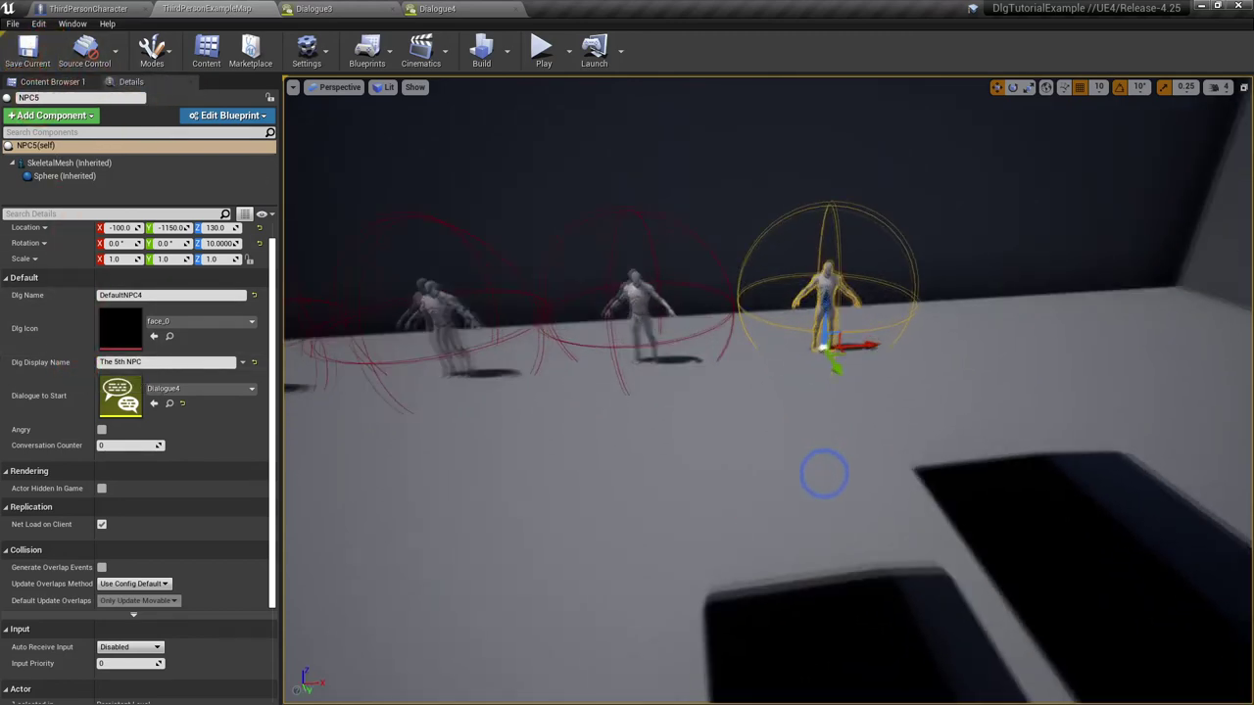
# Play the level and talk to the 5th NPC, who says 'Talk with The 4th NPC first!'
pyautogui.click(541, 47)
pyautogui.press('w')
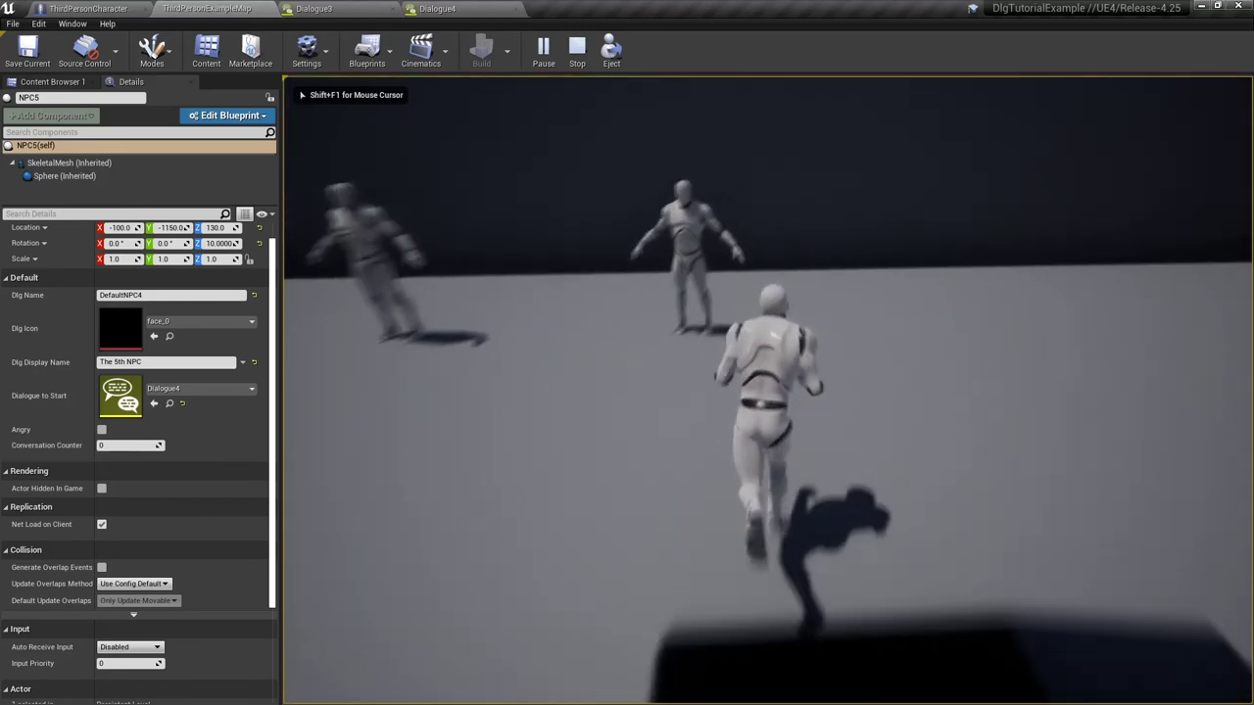
pyautogui.press('e')
pyautogui.click(379, 525)
# Talk to the 4th NPC, then return to the 5th NPC to receive gold
pyautogui.press('w')
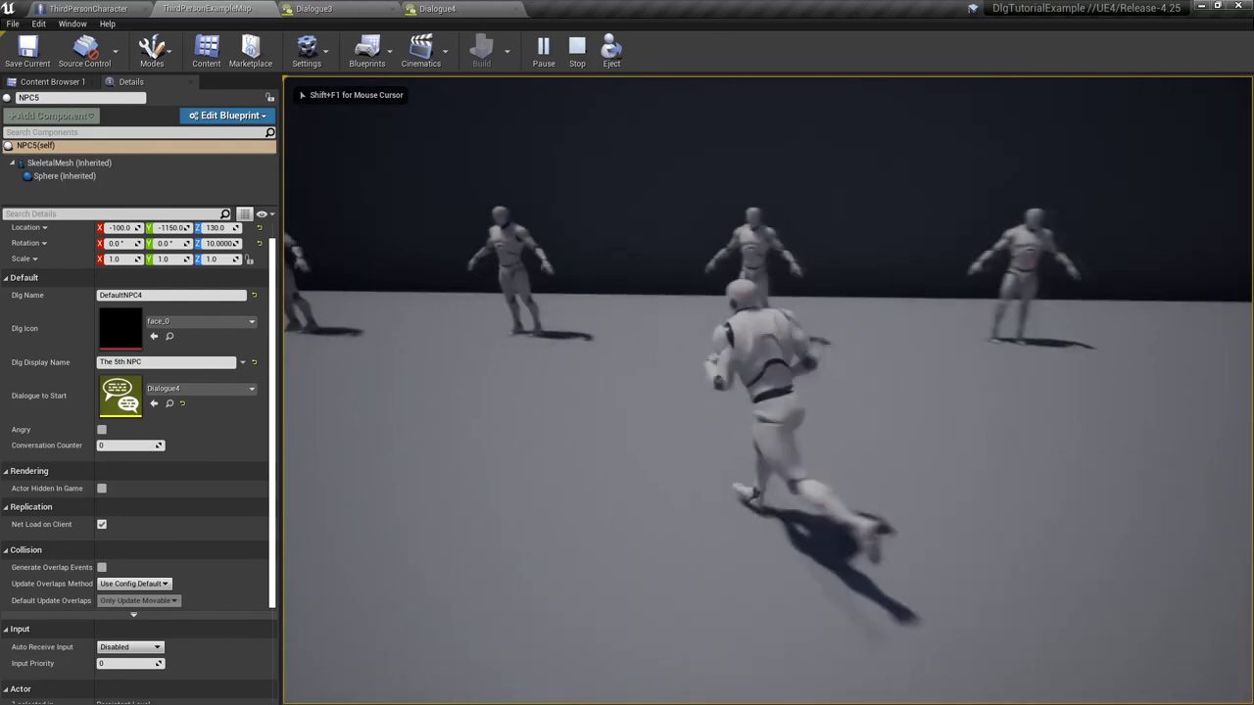
pyautogui.press('e')
pyautogui.click(381, 526)
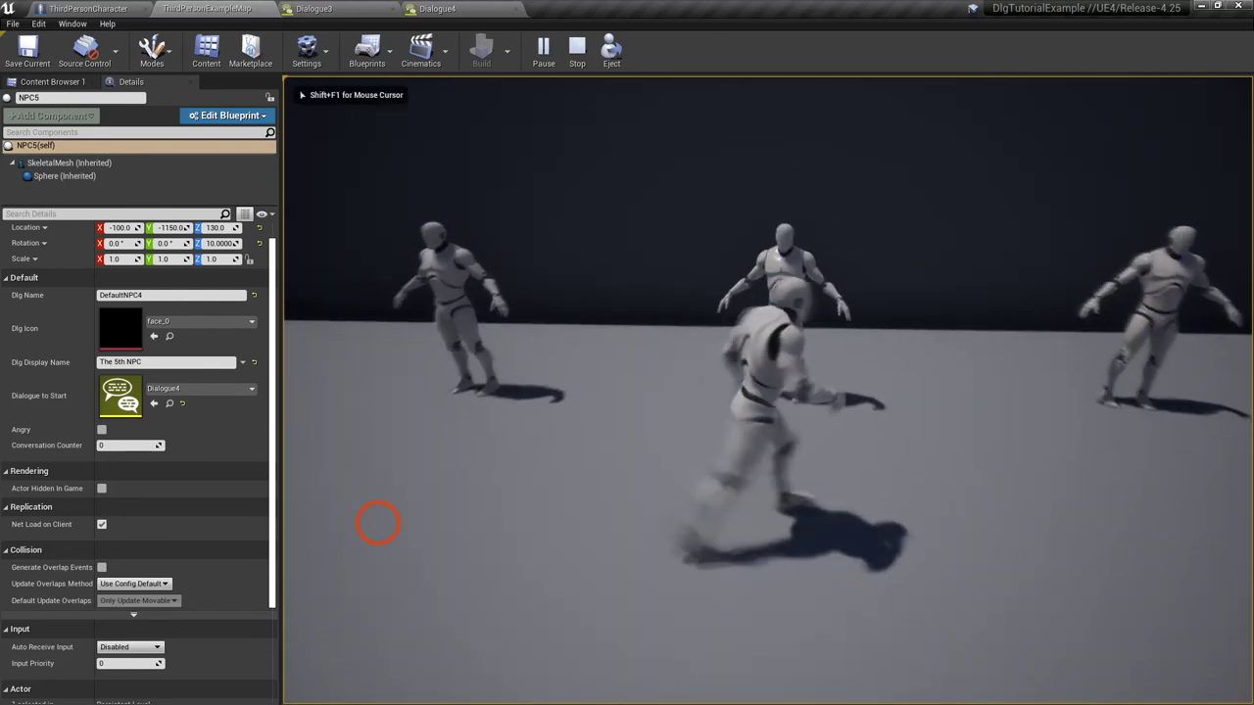
pyautogui.press('w')
pyautogui.press('e')
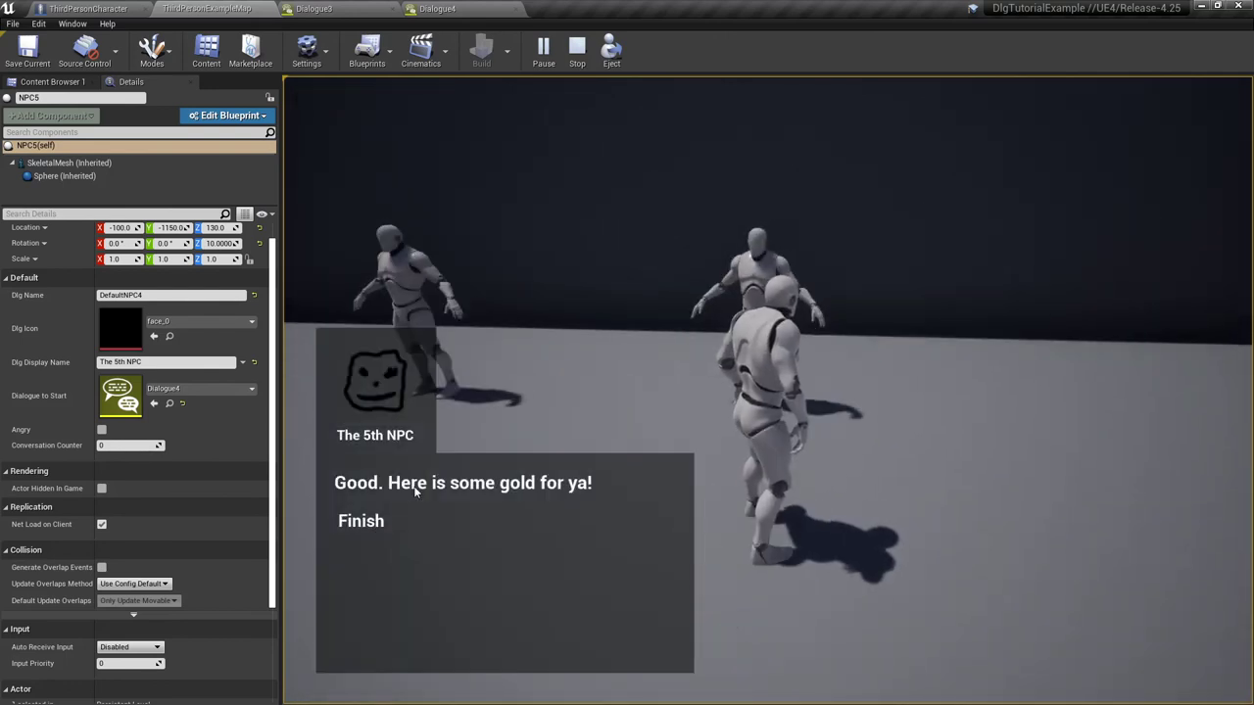
pyautogui.click(372, 523)
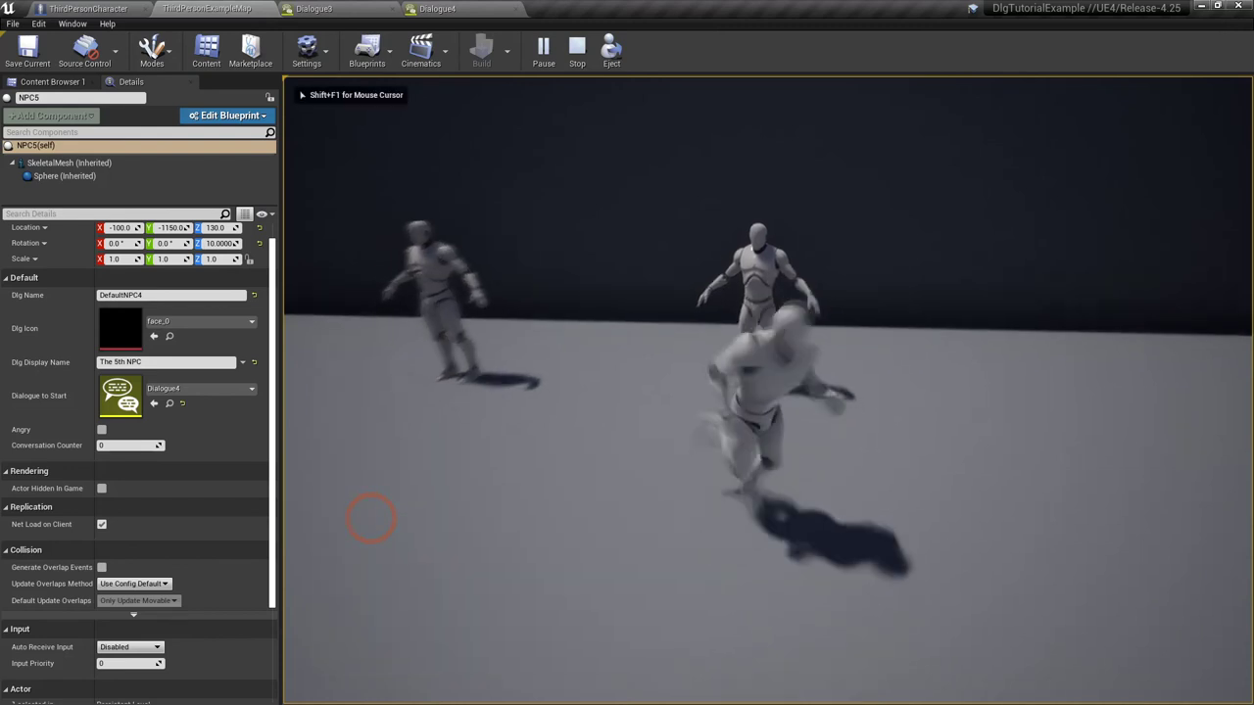
pyautogui.press('w')
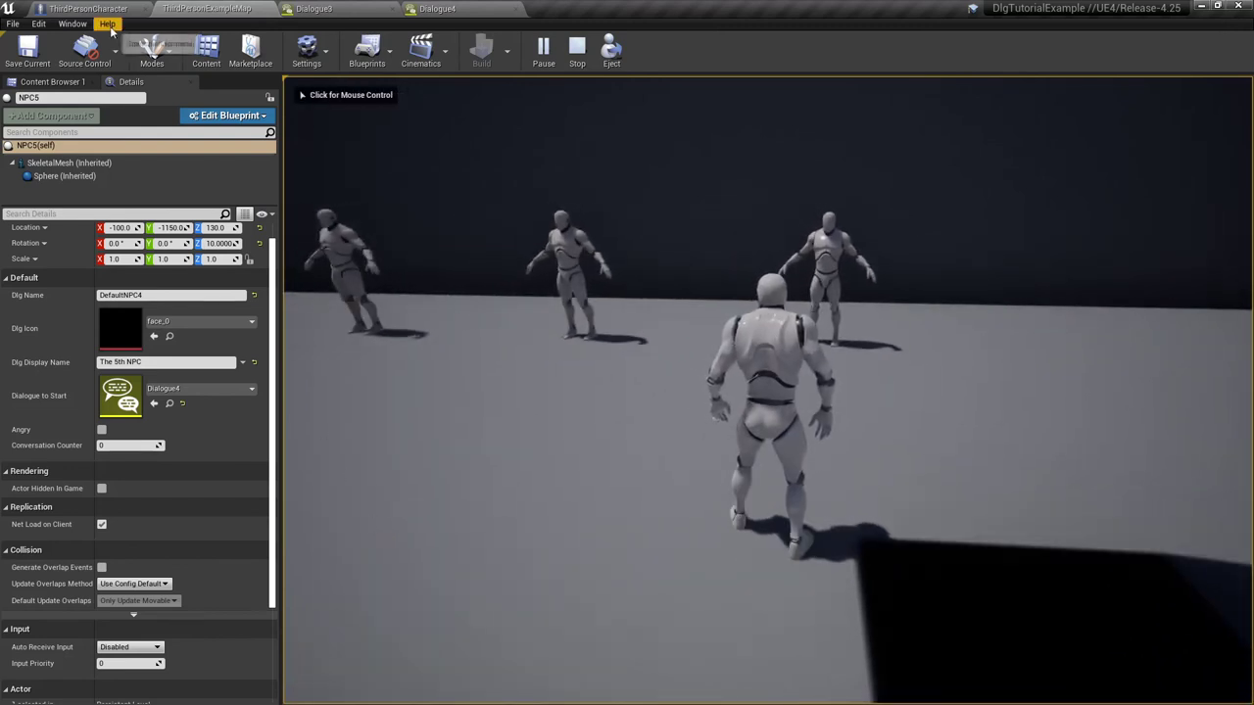
pyautogui.click(73, 23)
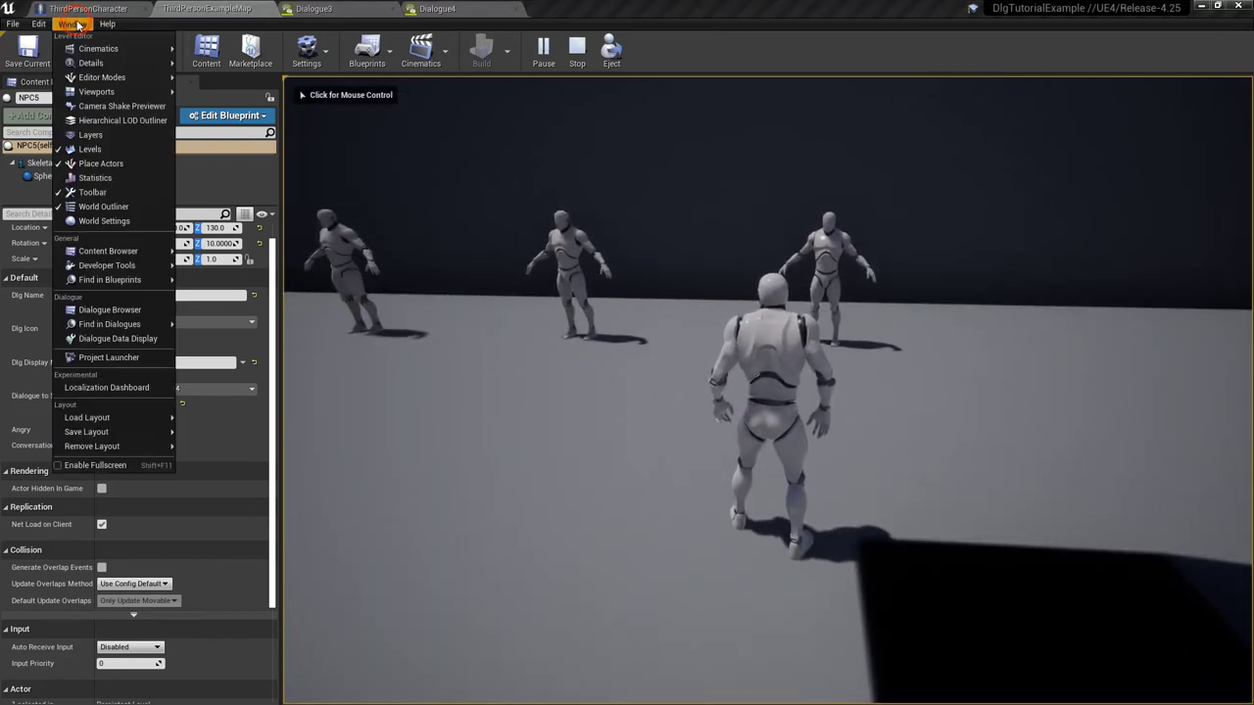
# In the Dialogue Data Display, clear the player's bTalkedWith4thNPC flag
pyautogui.click(132, 338)
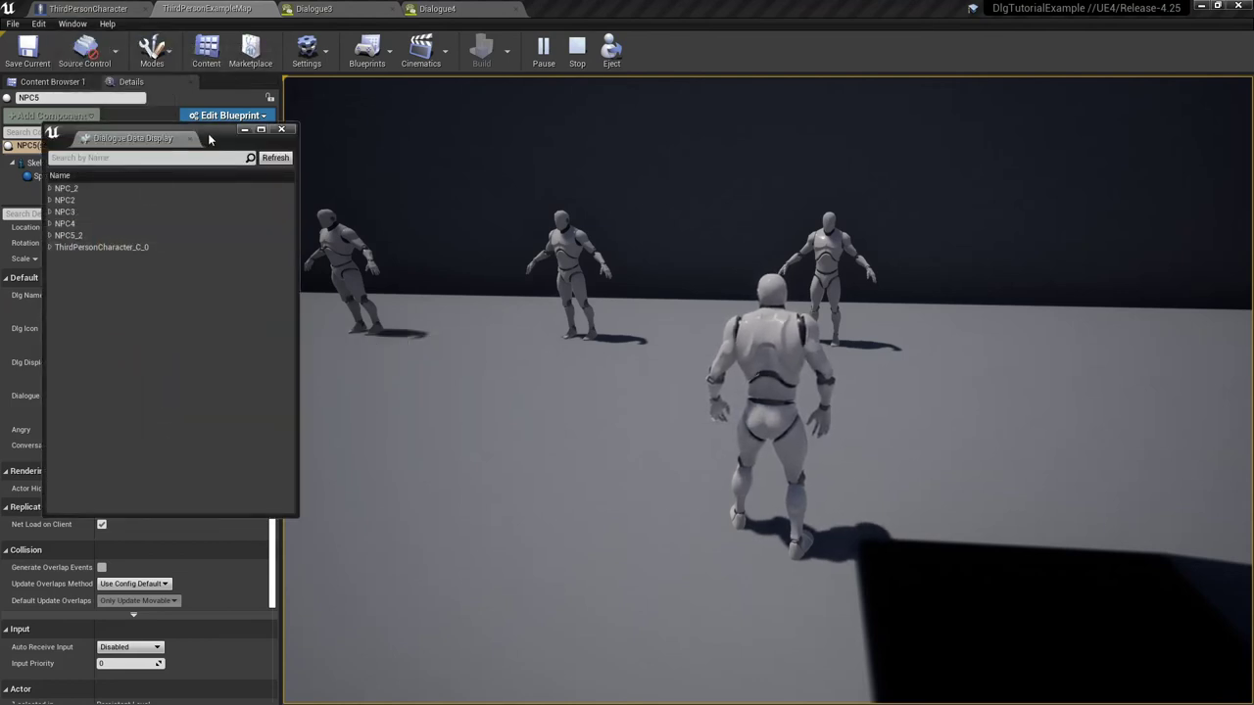
pyautogui.moveTo(209, 139); pyautogui.dragTo(294, 208)
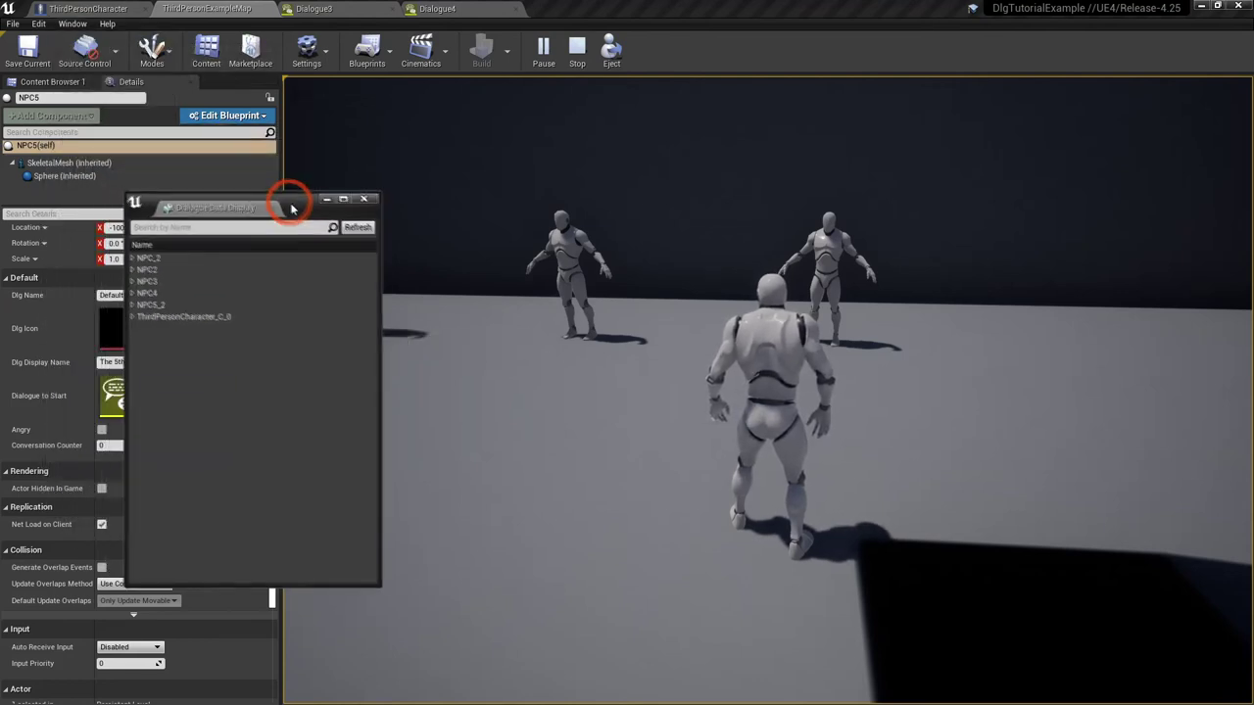
pyautogui.click(135, 317)
pyautogui.click(143, 353)
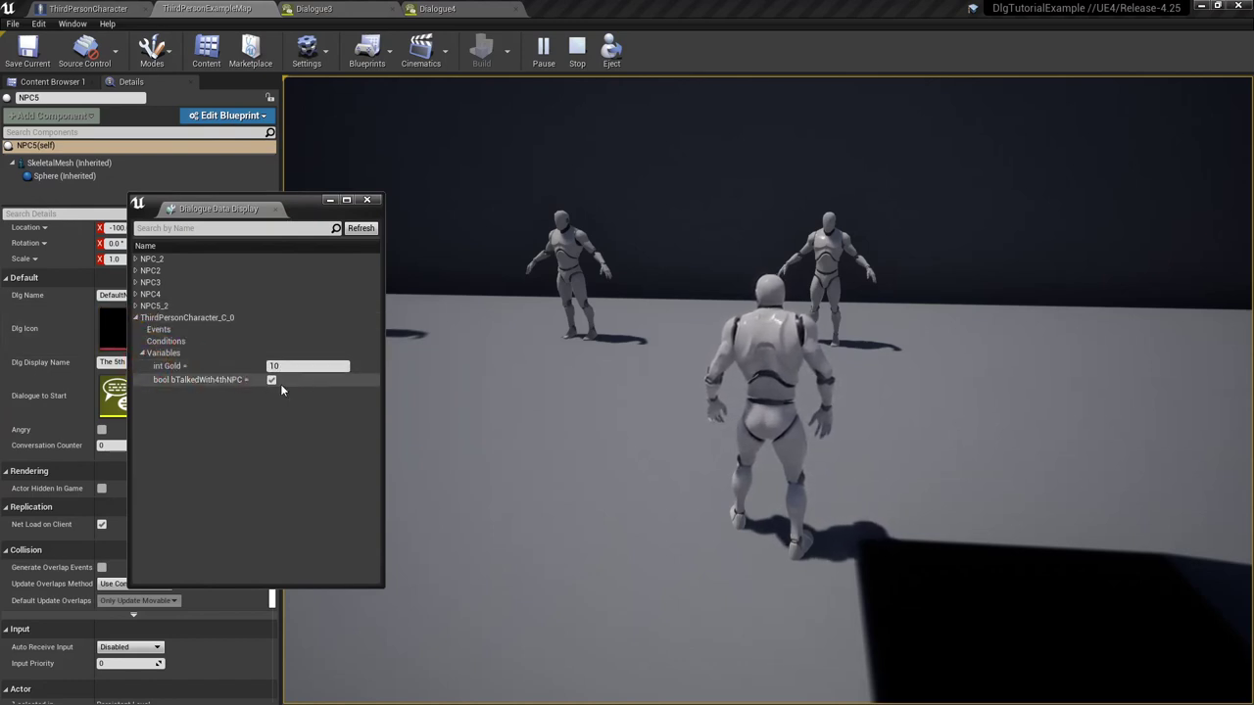
pyautogui.click(582, 398)
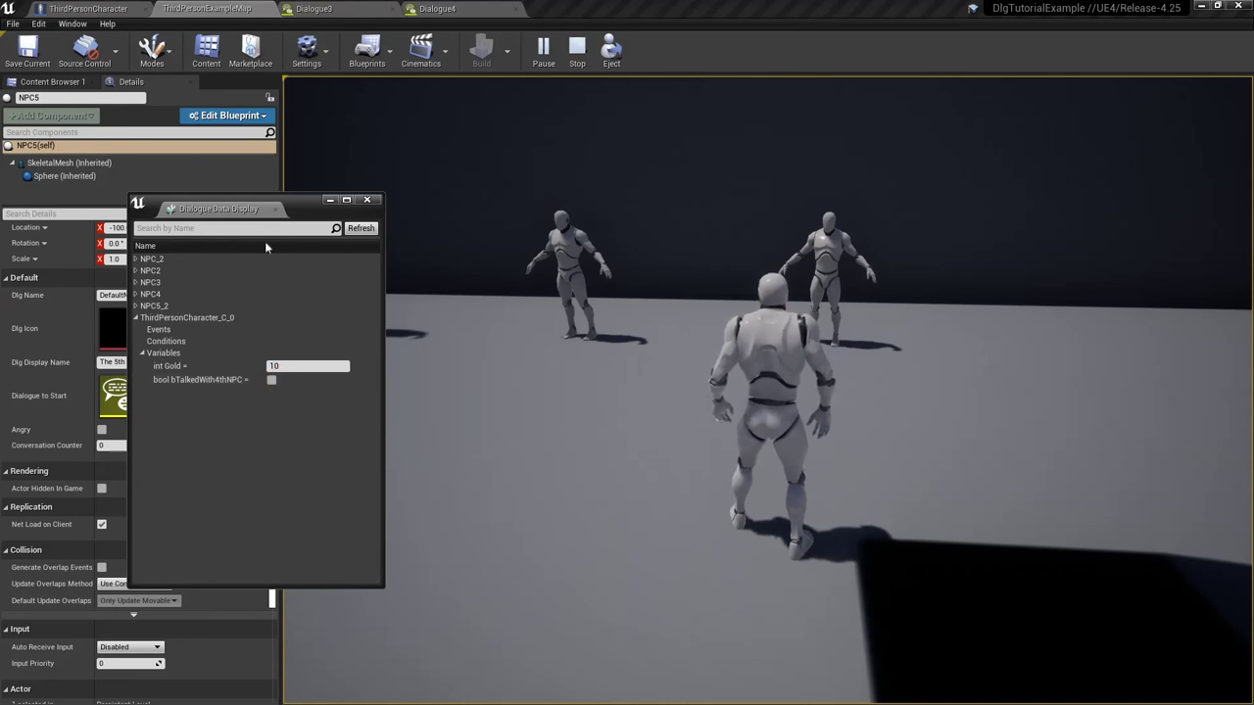
pyautogui.click(593, 336)
# Talk to the 5th NPC, then to the 4th NPC again
pyautogui.press('w')
pyautogui.press('e')
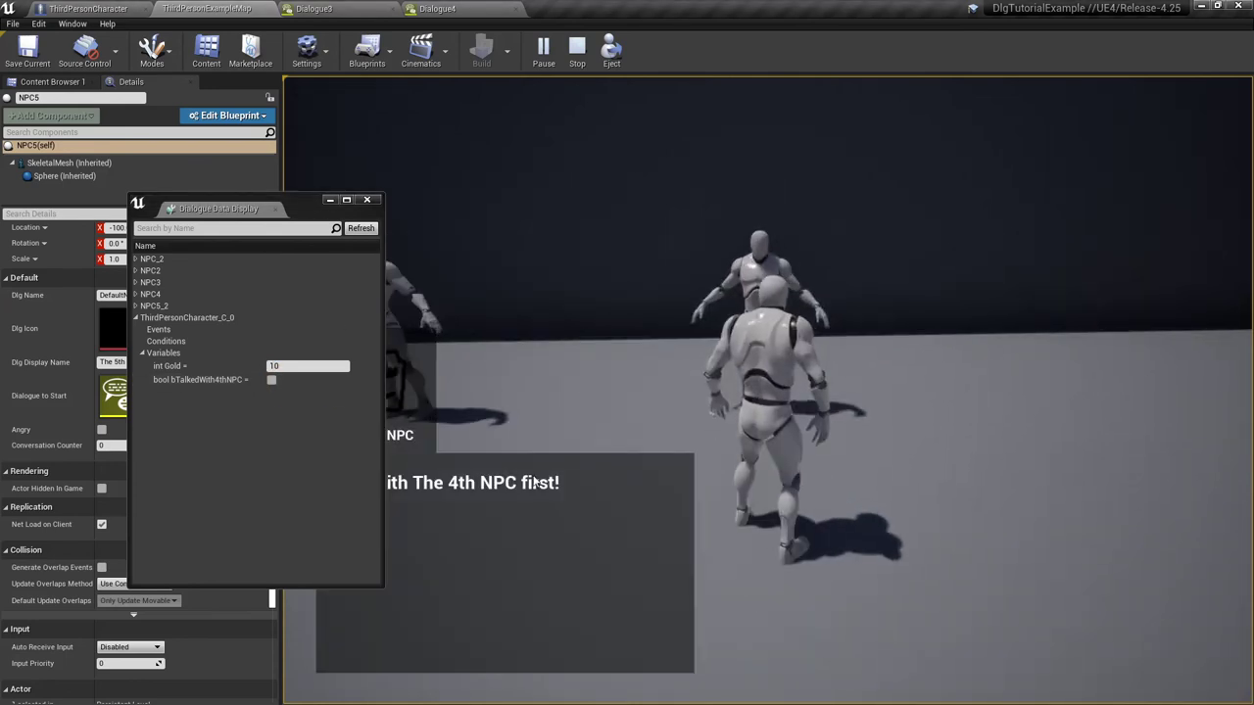
pyautogui.moveTo(300, 208); pyautogui.dragTo(245, 205)
pyautogui.click(425, 546)
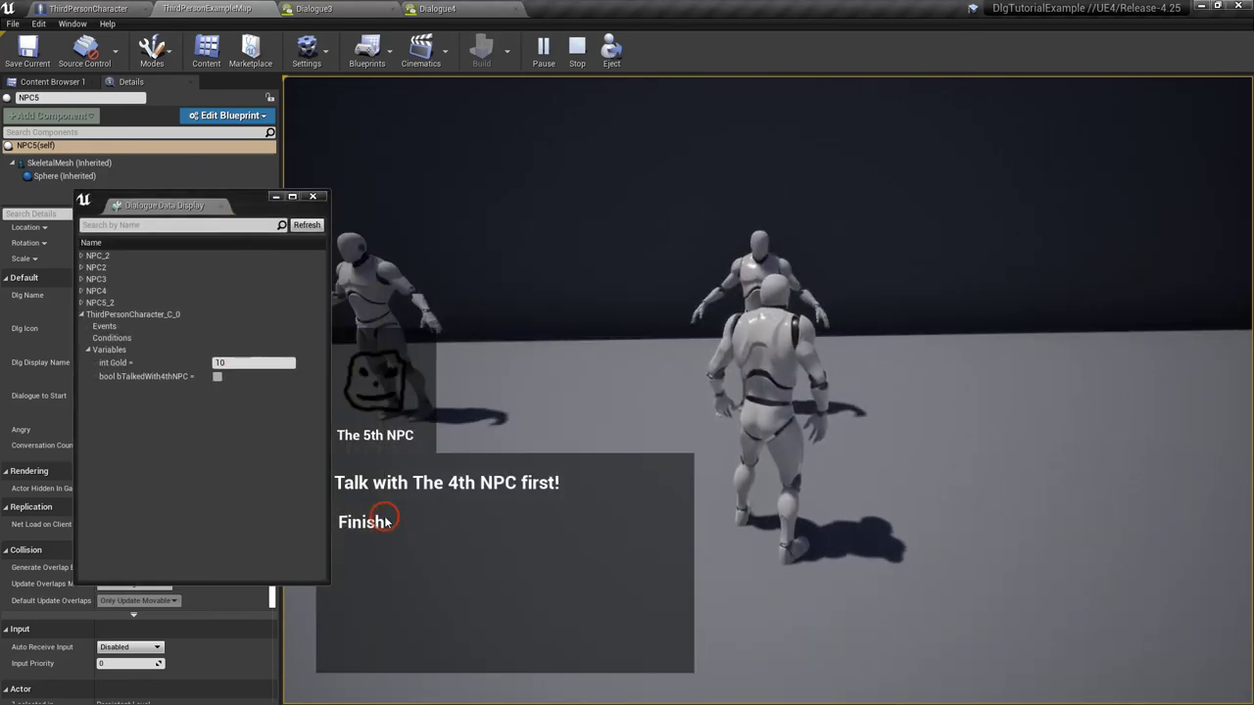
pyautogui.press('w')
pyautogui.press('e')
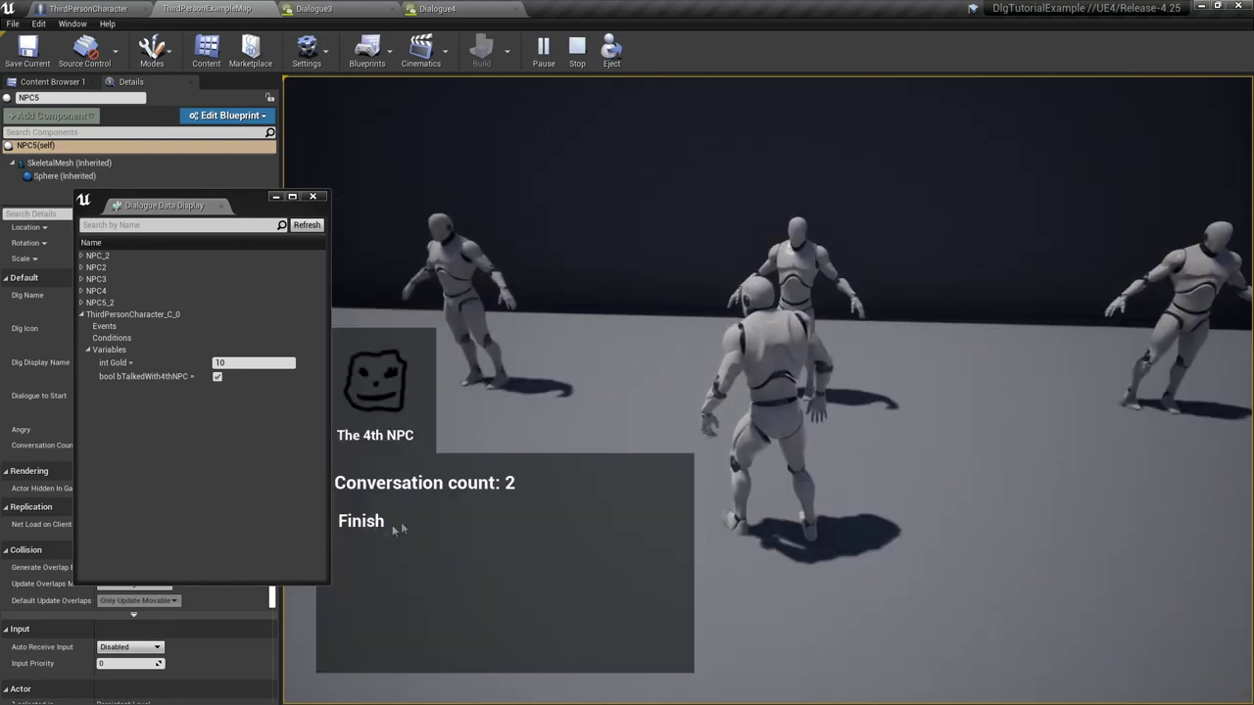
pyautogui.click(371, 526)
# Talk to the 5th NPC twice, getting gold then 'No more gold, sorry!', and stop play
pyautogui.press('w')
pyautogui.press('e')
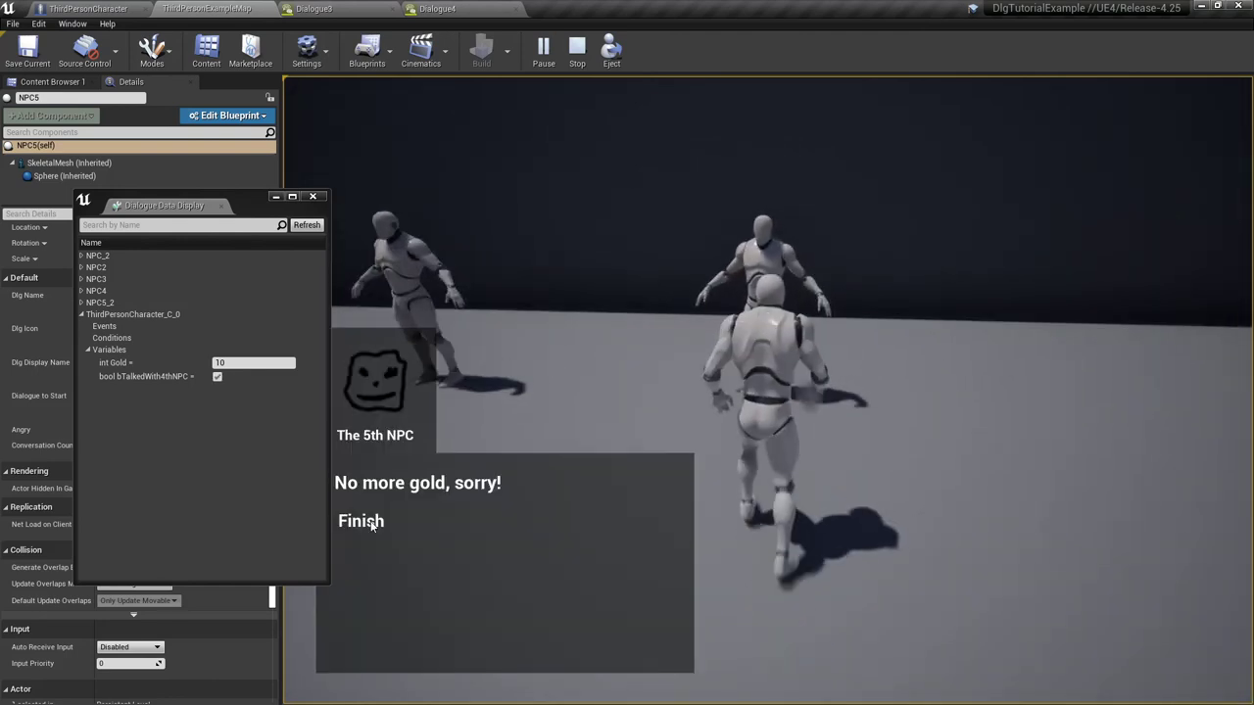
pyautogui.click(369, 520)
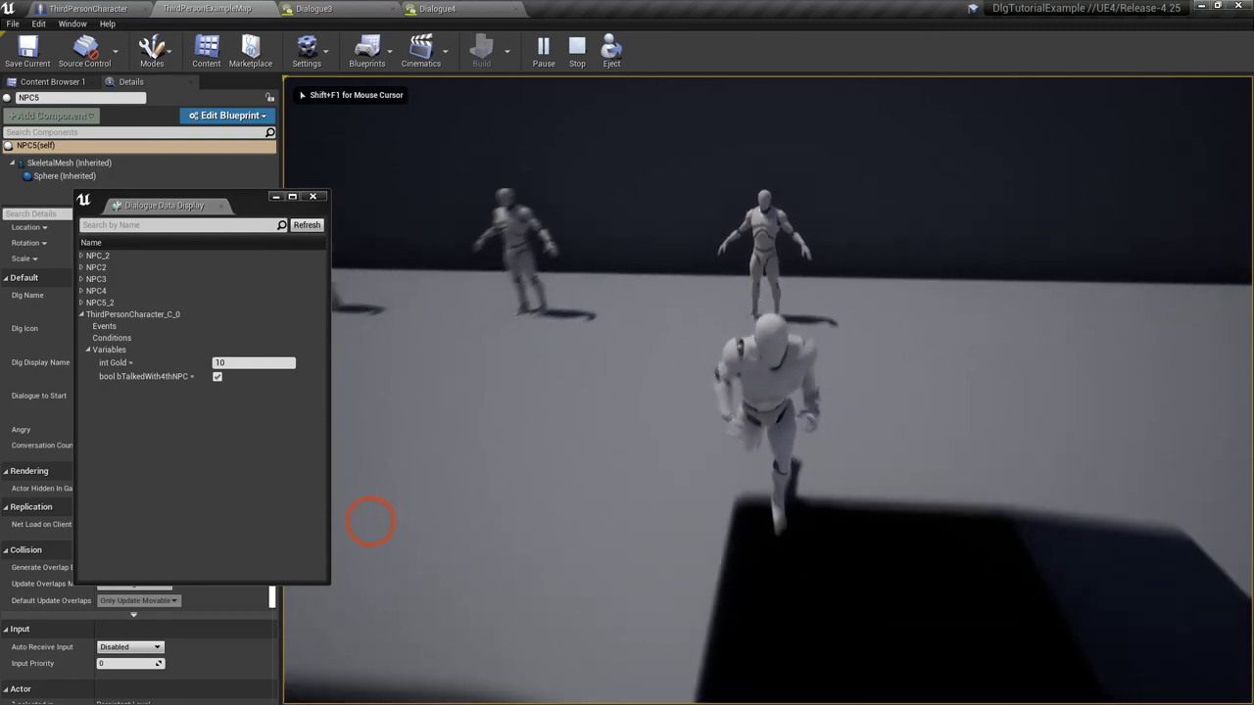
pyautogui.press('e')
pyautogui.click(372, 525)
pyautogui.press('w')
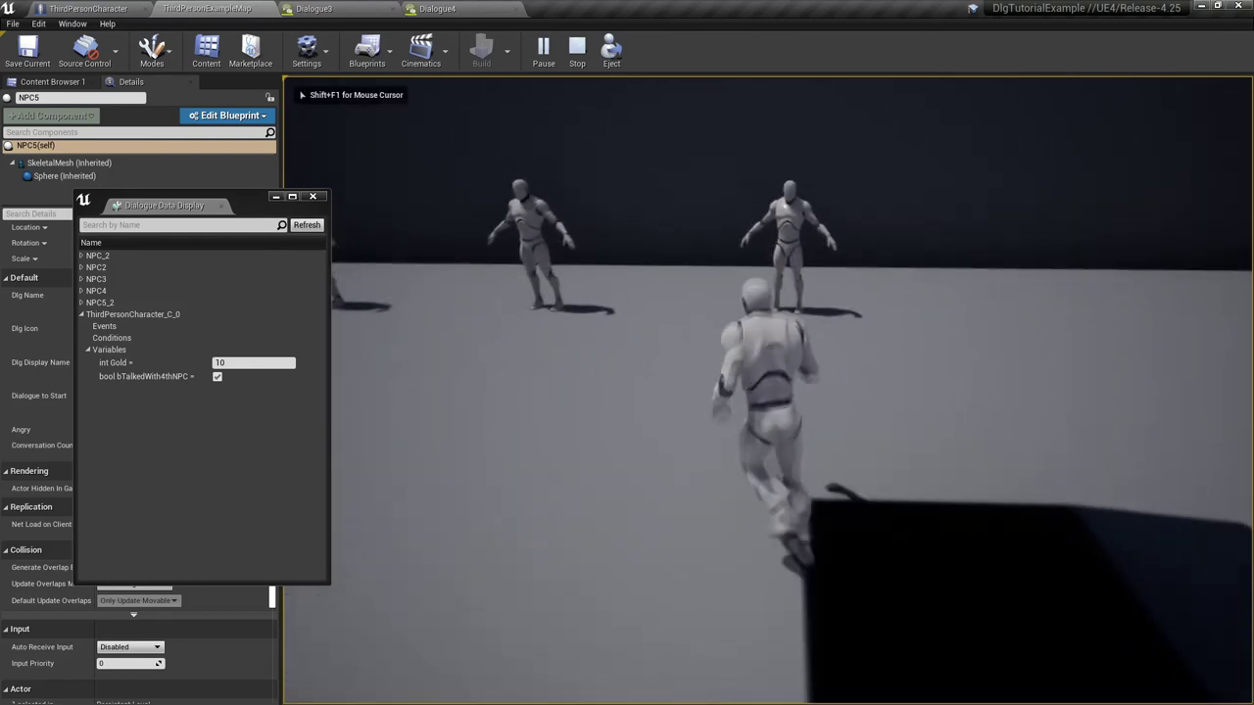
pyautogui.press('Escape')
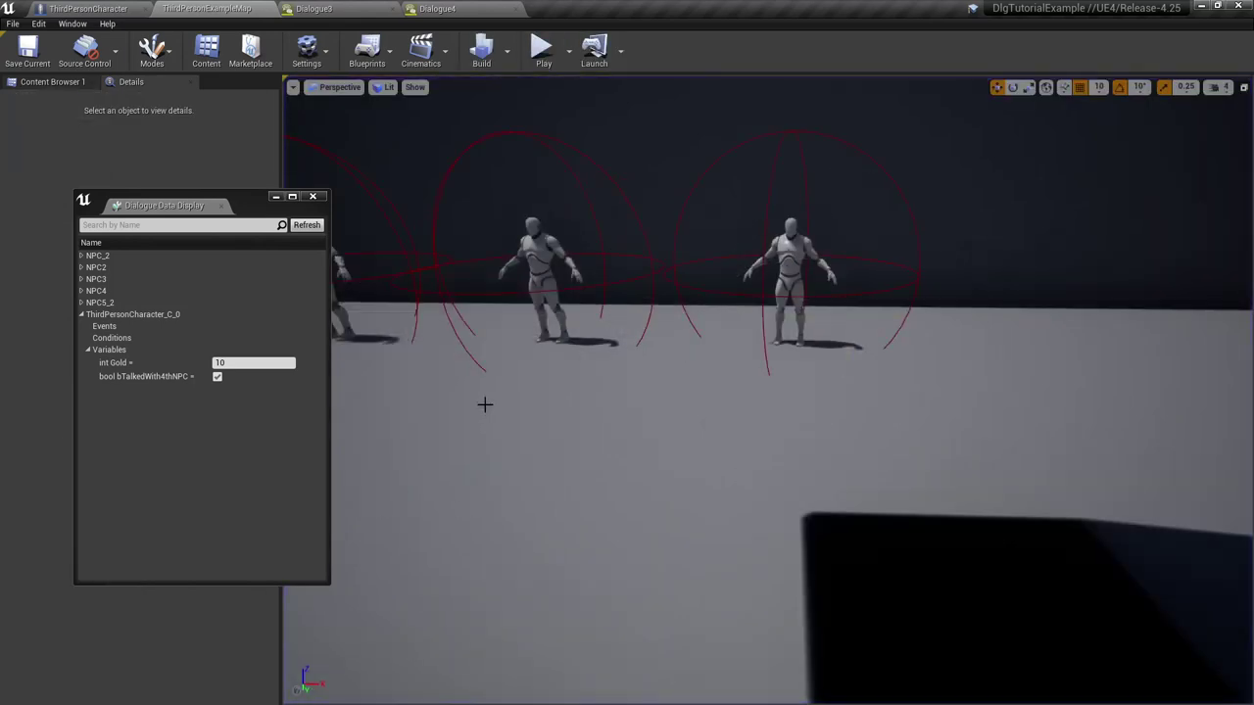
# Close the data display and rearrange Dialogue4, moving the 'No more gold, sorry!' node right
pyautogui.moveTo(485, 404); pyautogui.dragTo(507, 411, button='right')
pyautogui.click(312, 196)
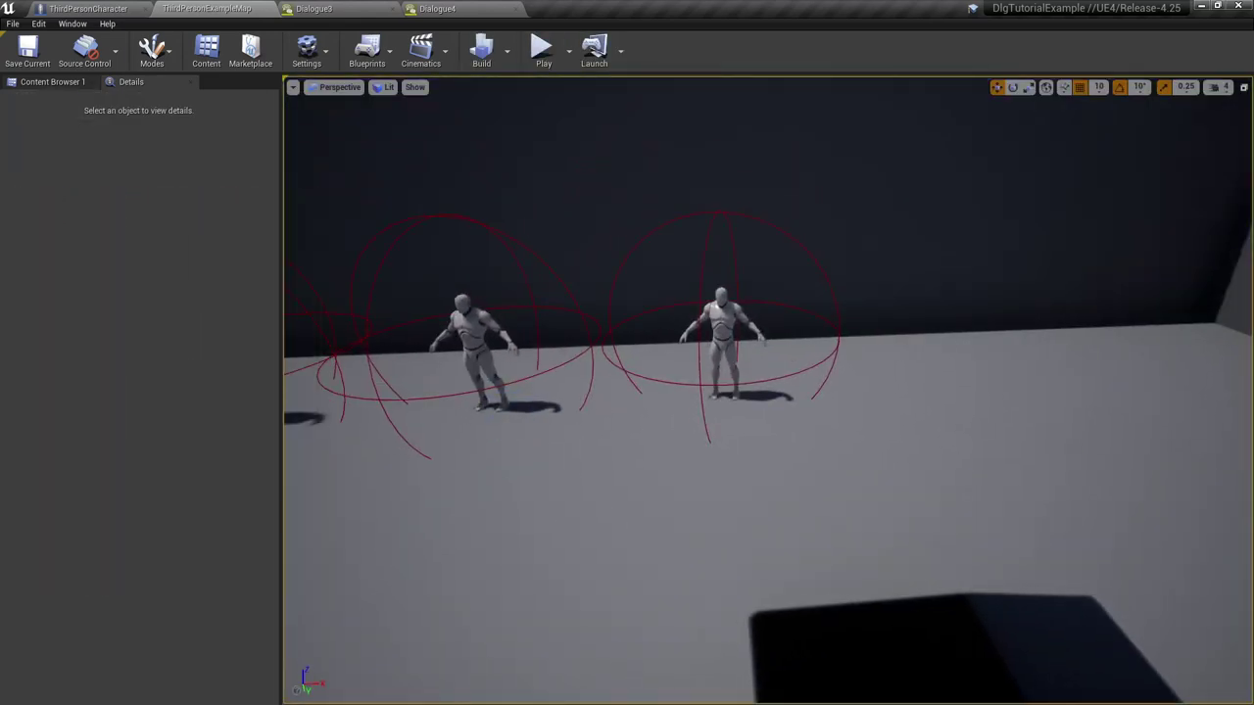
pyautogui.click(490, 9)
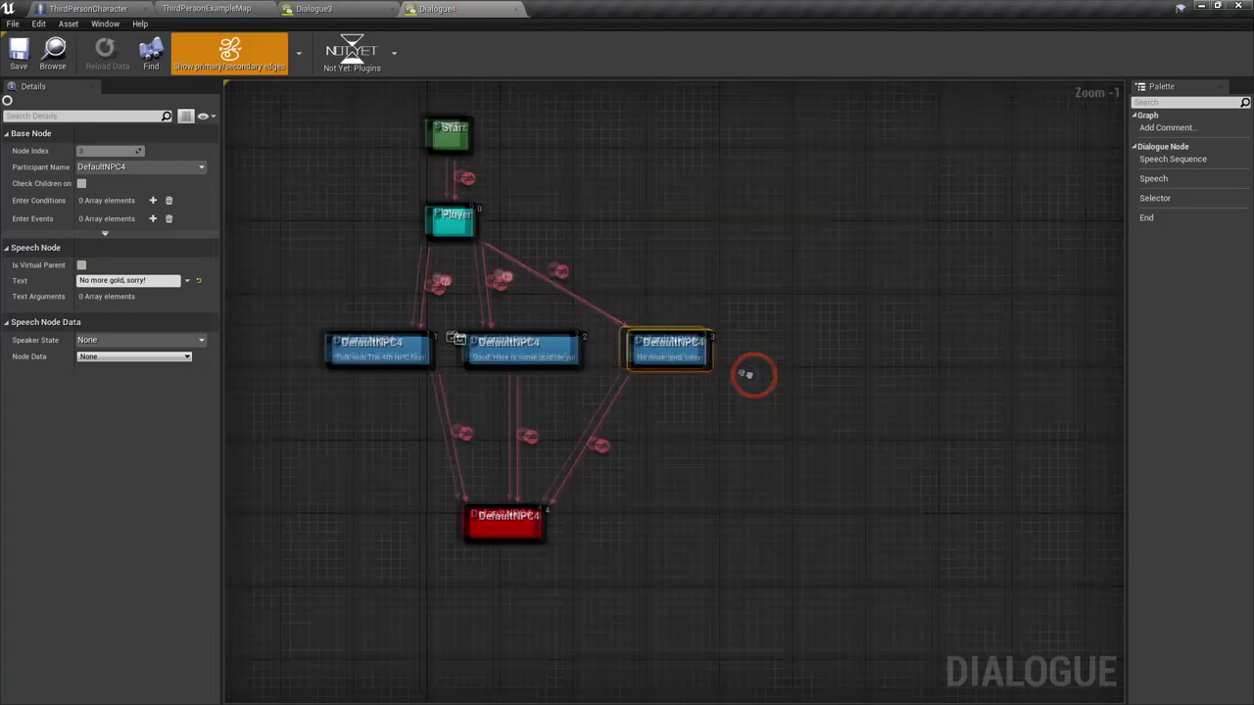
pyautogui.moveTo(480, 223); pyautogui.dragTo(496, 257, button='right')
pyautogui.moveTo(496, 257); pyautogui.dragTo(362, 137)
pyautogui.moveTo(395, 249)
pyautogui.mouseDown()
pyautogui.moveTo(552, 241)
pyautogui.moveTo(486, 223)
pyautogui.mouseUp()
pyautogui.click(588, 388)
pyautogui.scroll(1, 593, 390)
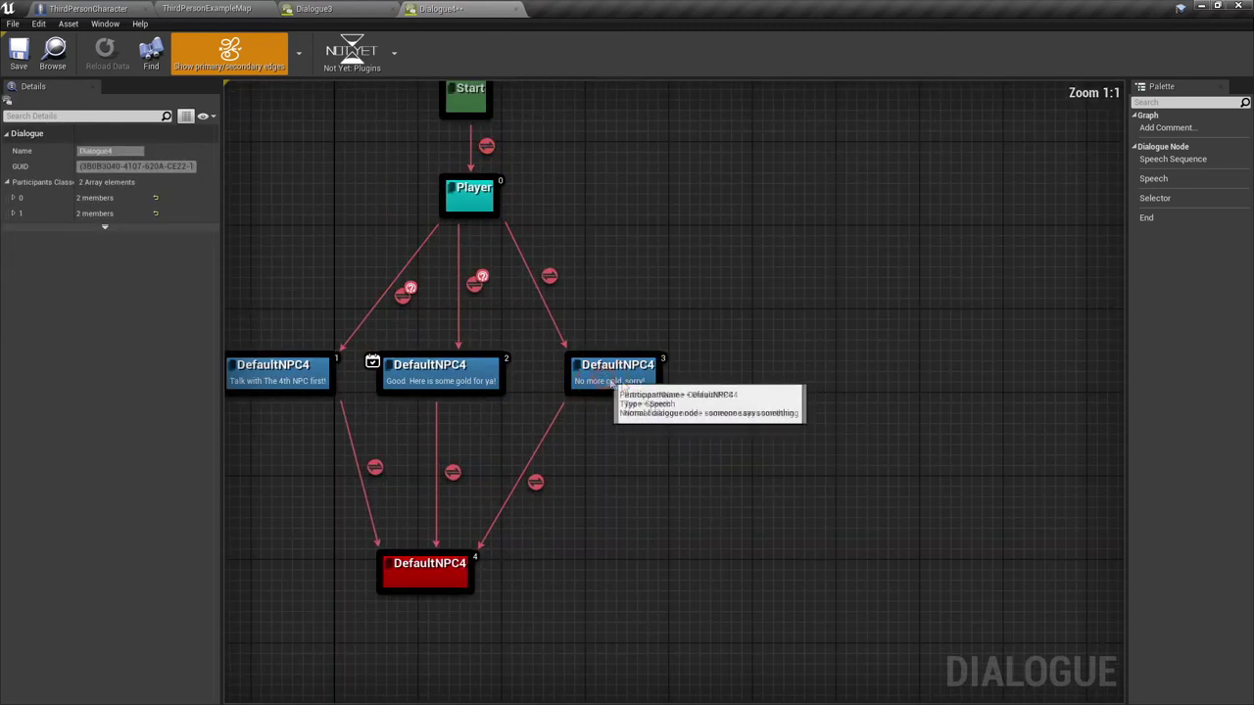
pyautogui.moveTo(599, 384); pyautogui.dragTo(776, 391)
# Duplicate the 'No more gold, sorry!' node and wire the Player node to the copy
pyautogui.hotkey('ctrl', 'c')
pyautogui.hotkey('ctrl', 'v')
pyautogui.moveTo(613, 384); pyautogui.dragTo(588, 375)
pyautogui.moveTo(491, 230)
pyautogui.mouseDown()
pyautogui.moveTo(595, 356)
pyautogui.moveTo(458, 558)
pyautogui.mouseUp()
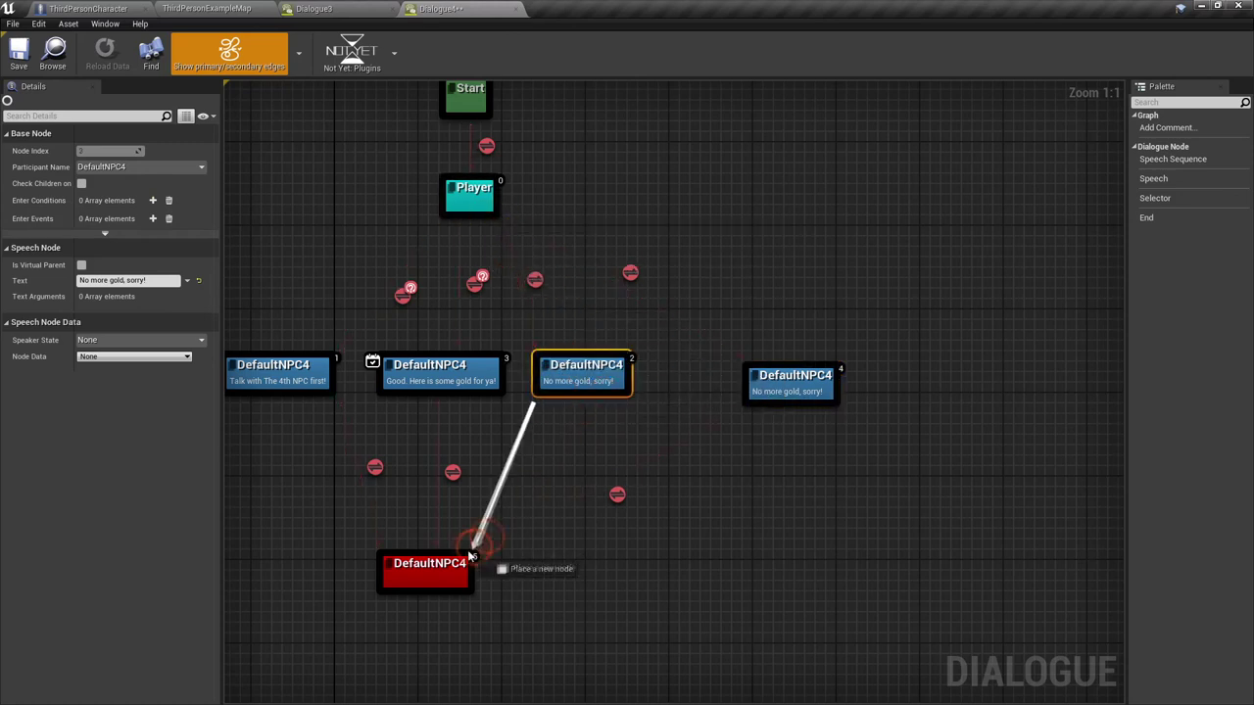
# Add a condition to the Player→node 3 link: Player's Gold >= 100
pyautogui.click(535, 279)
pyautogui.click(152, 168)
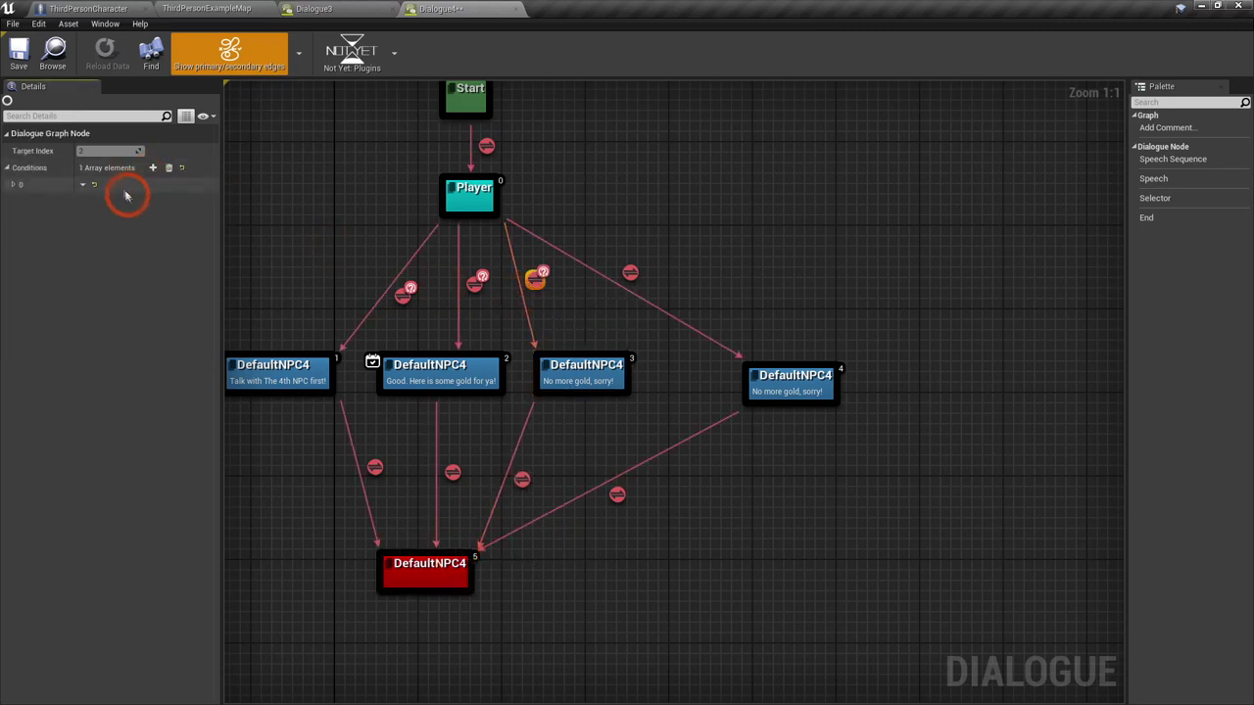
pyautogui.click(122, 235)
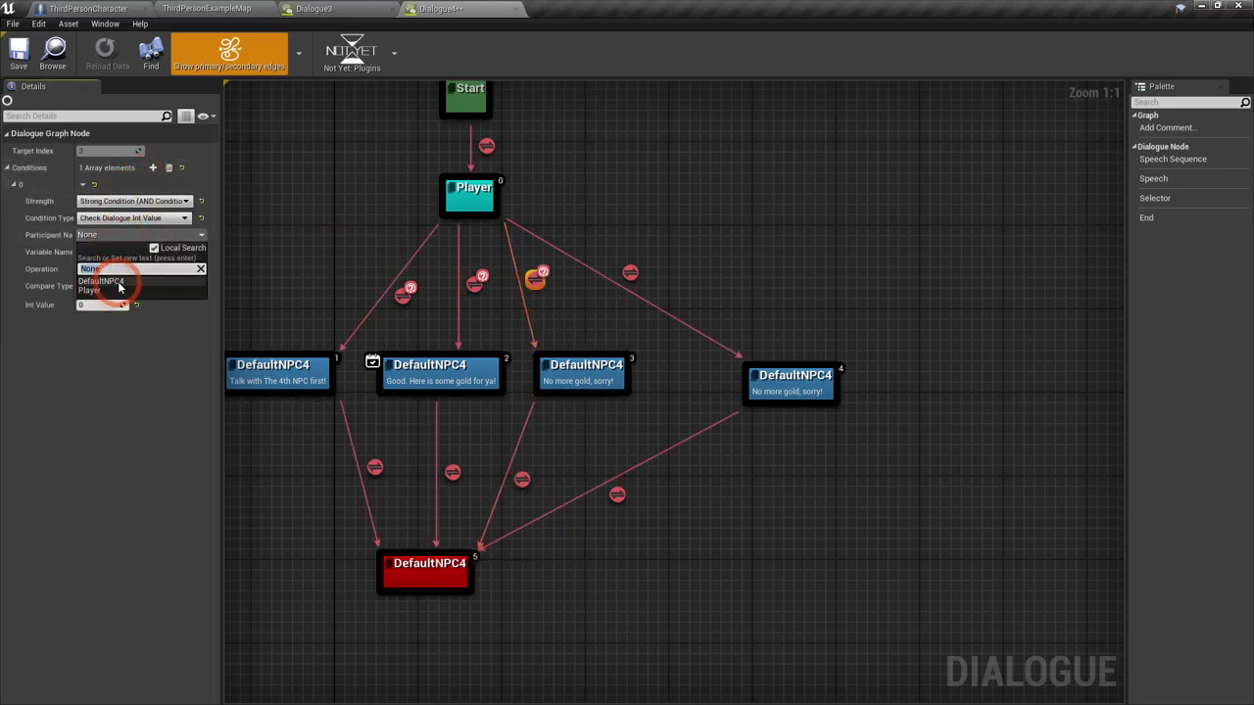
pyautogui.click(103, 294)
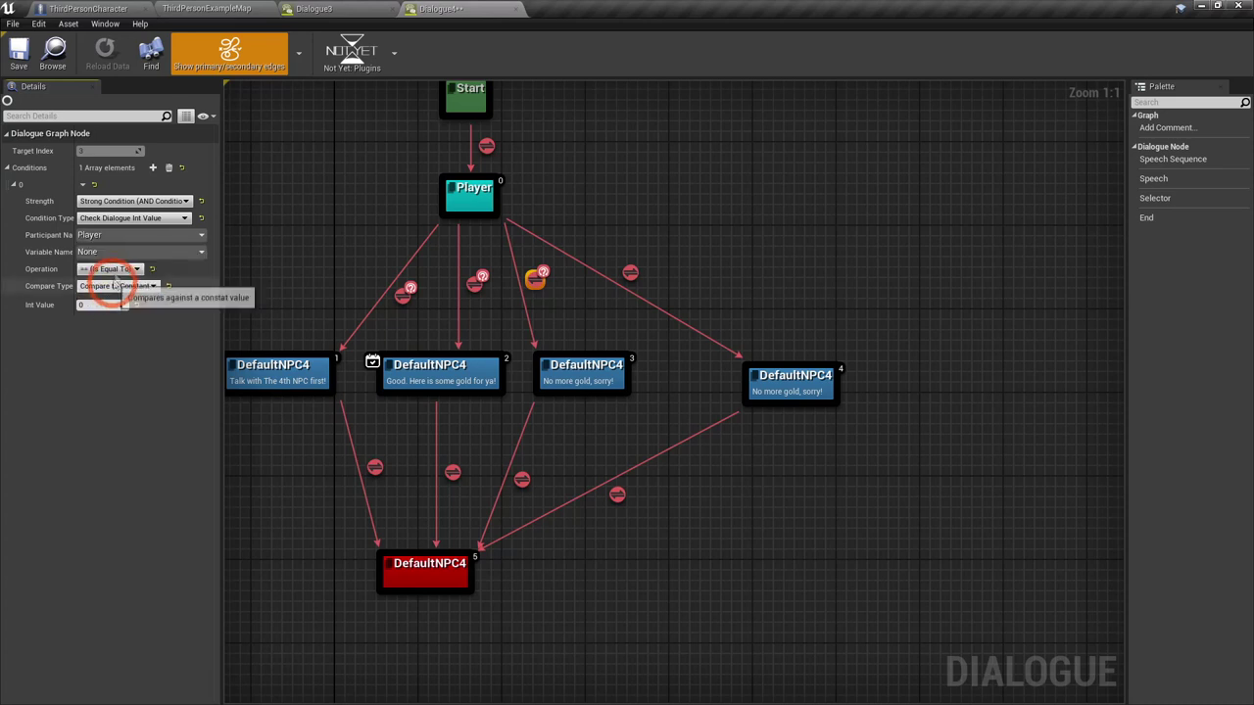
pyautogui.click(116, 256)
pyautogui.click(86, 298)
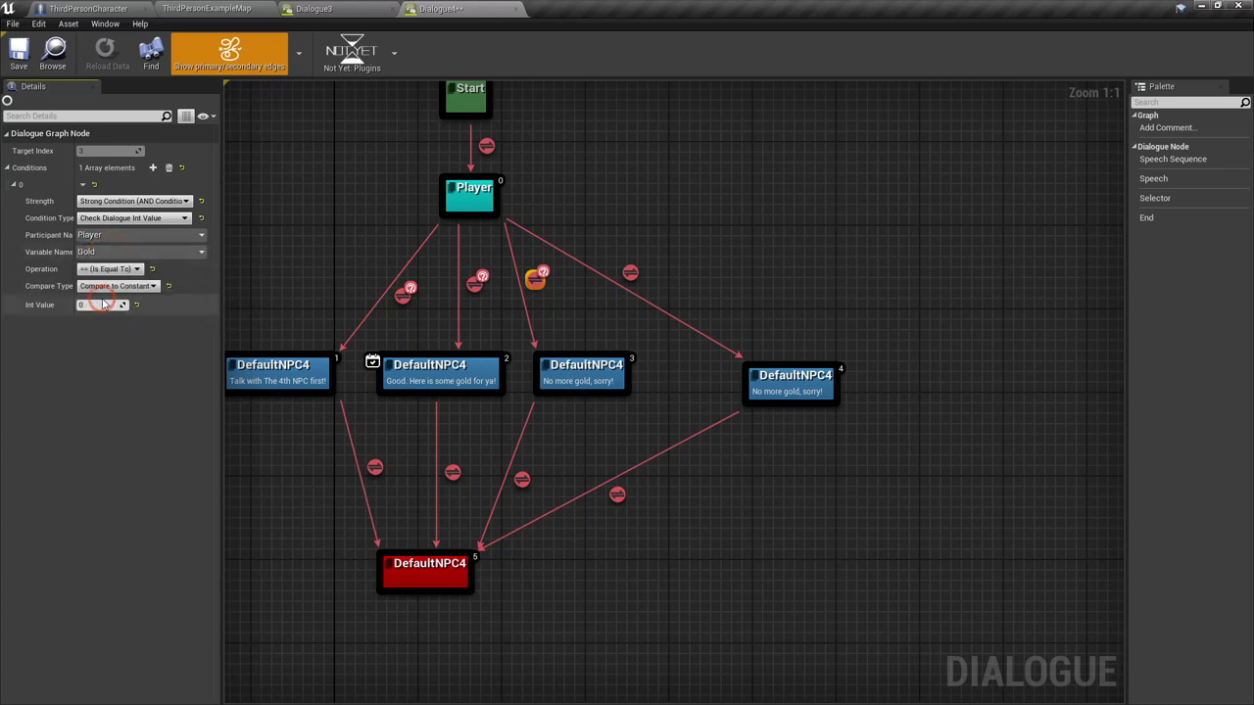
pyautogui.click(110, 269)
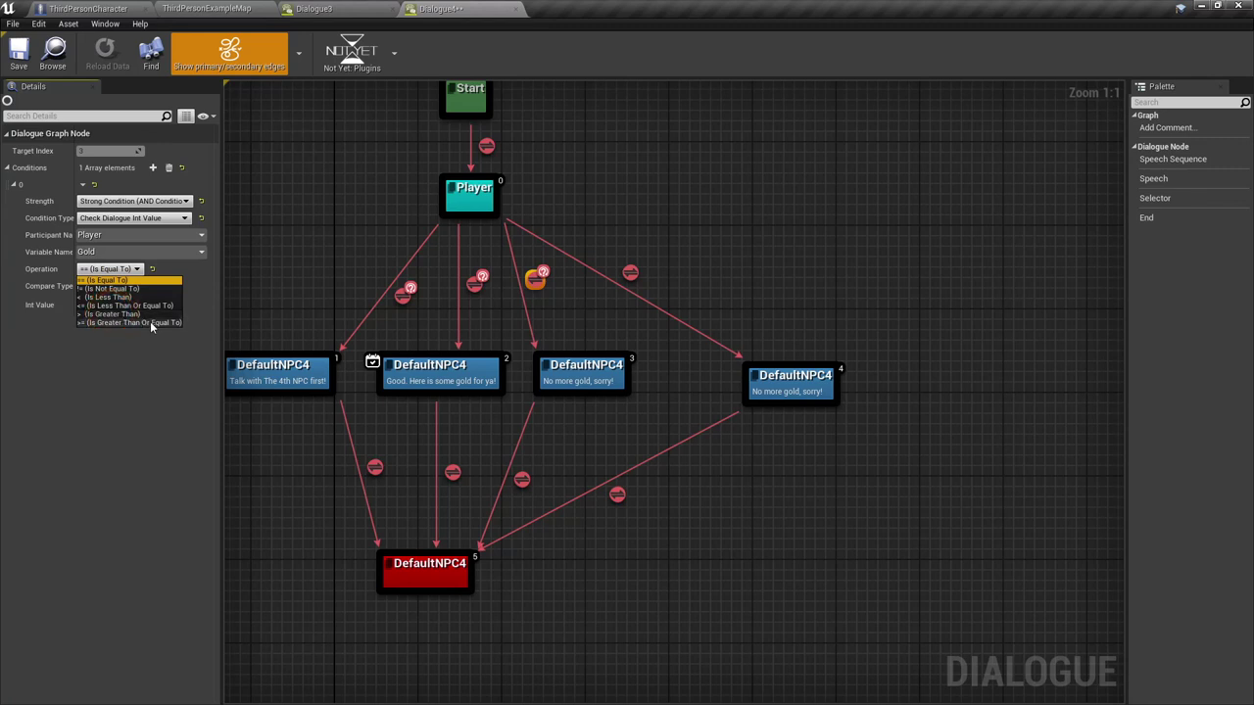
pyautogui.click(152, 324)
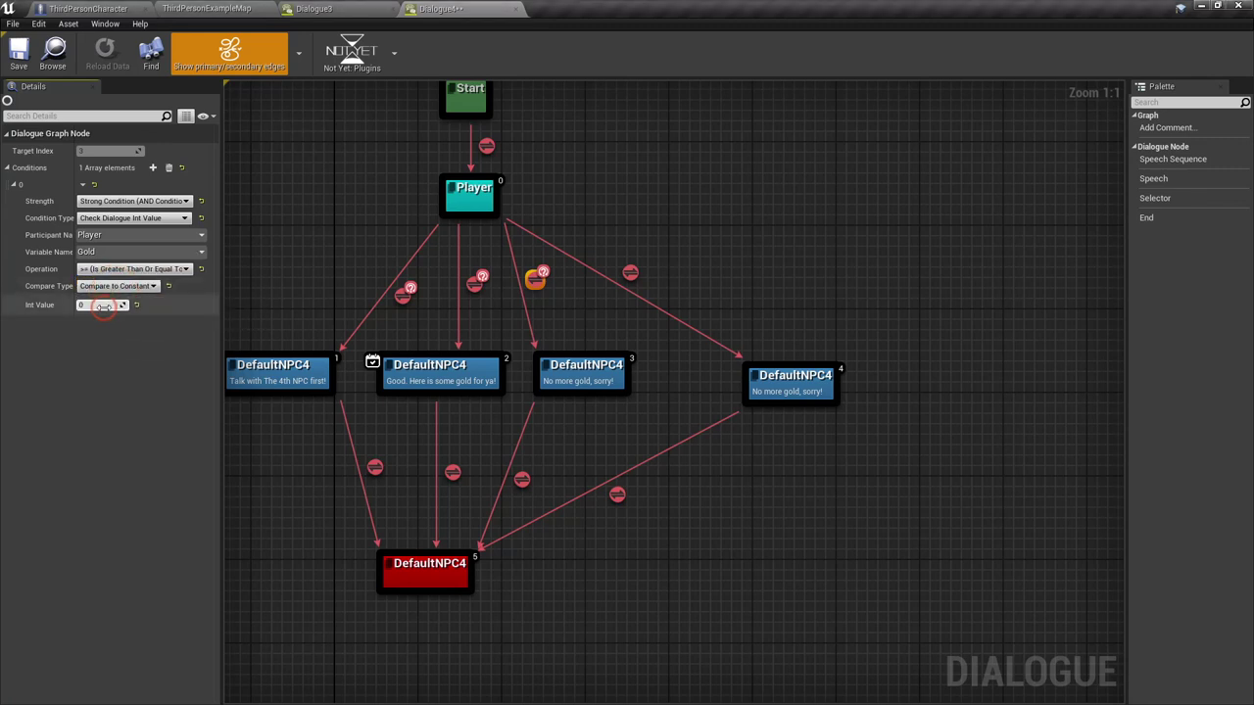
pyautogui.write('100')
pyautogui.click(110, 340)
pyautogui.click(715, 441)
# Change node 3's line to 'OMG You are way to rich Cheater!'
pyautogui.moveTo(554, 380); pyautogui.dragTo(564, 391)
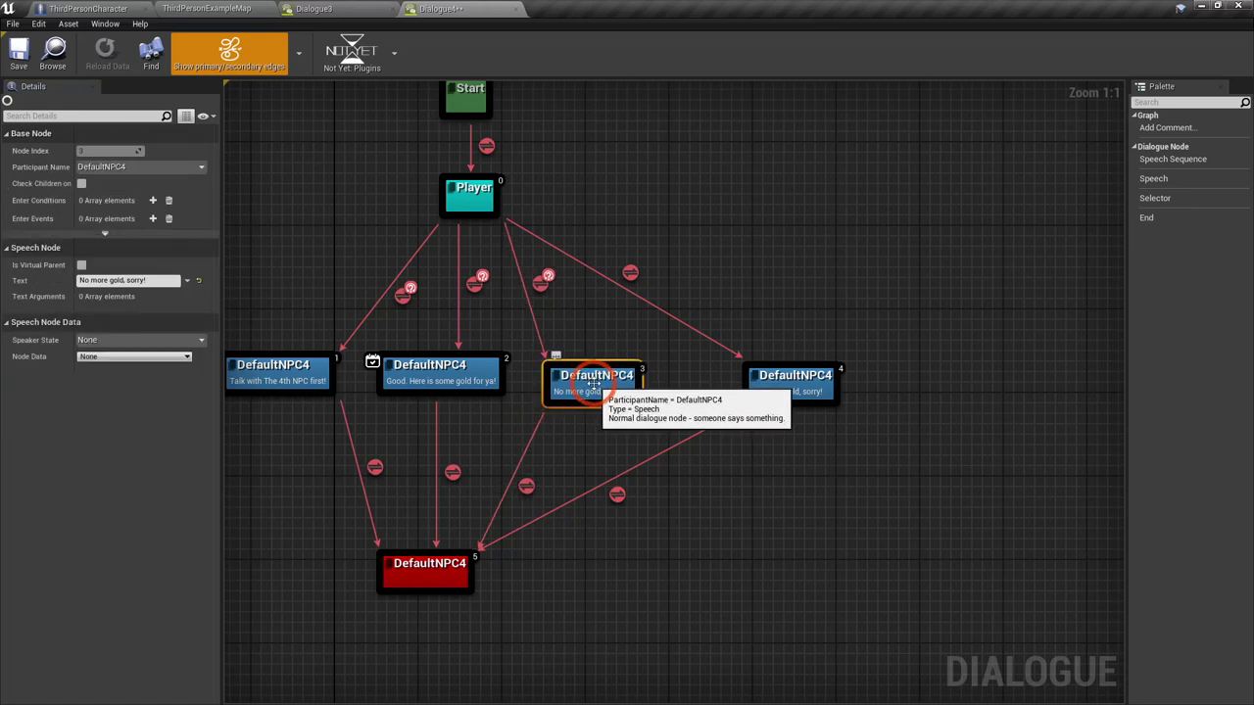
pyautogui.click(155, 280)
pyautogui.click(81, 437)
pyautogui.write('OMG You are way to')
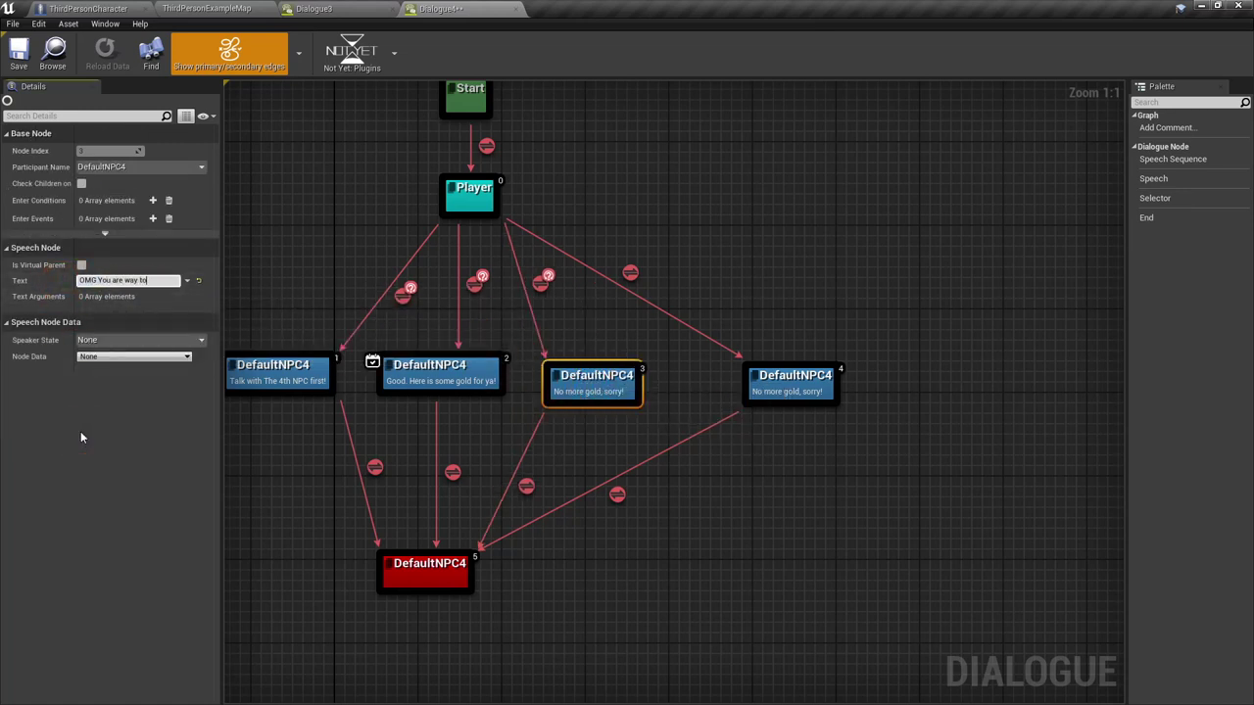
pyautogui.write(' rich')
pyautogui.write(' Cheater!')
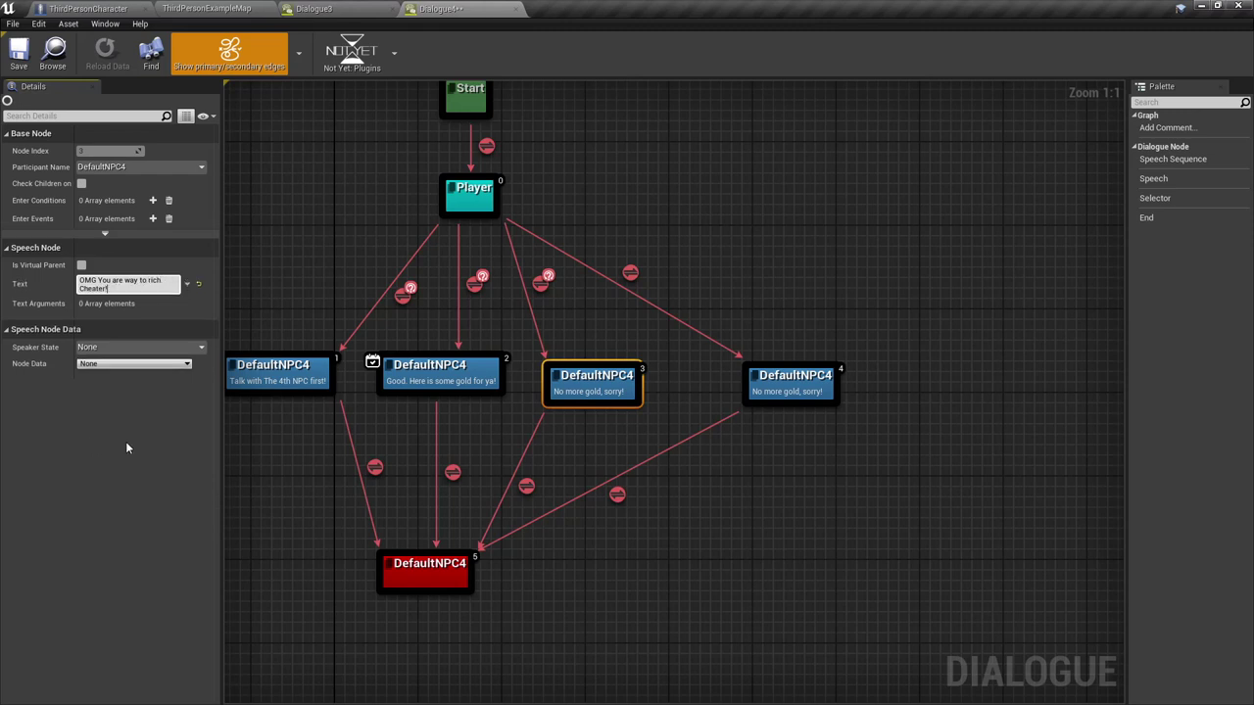
pyautogui.click(164, 398)
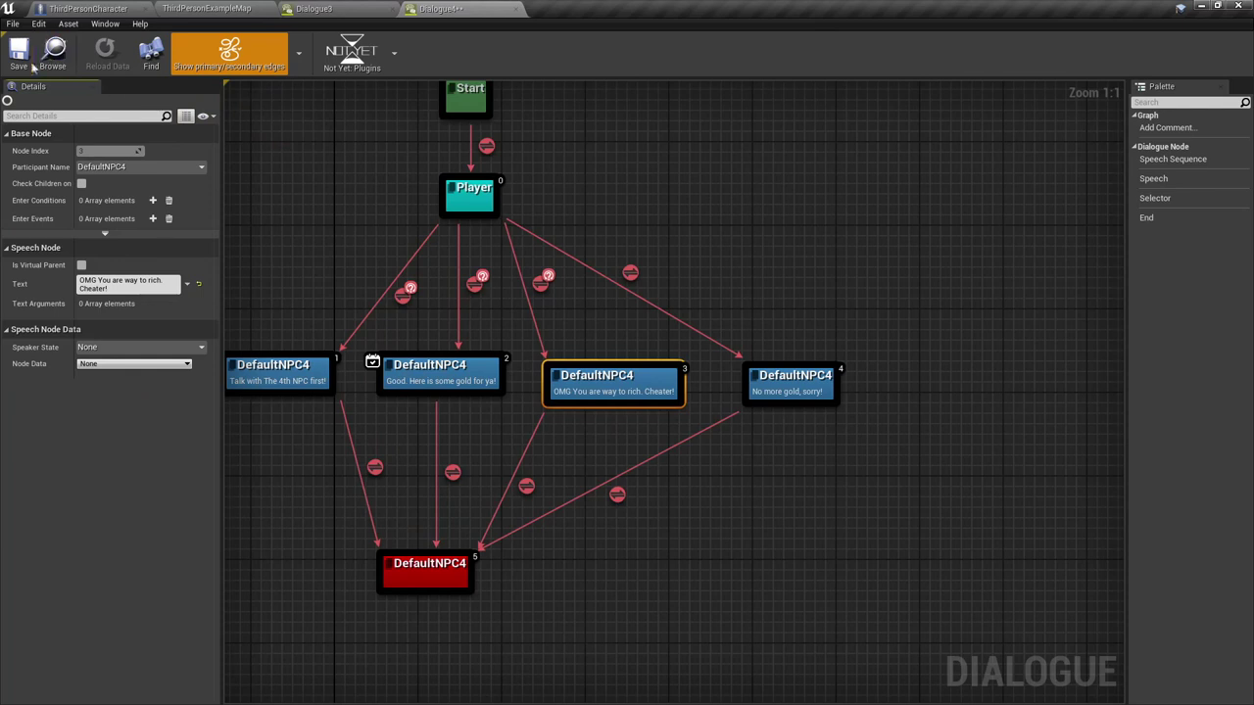
# Start a play session from the level map and dismiss the NPC's no-gold reply
pyautogui.click(74, 10)
pyautogui.click(585, 171)
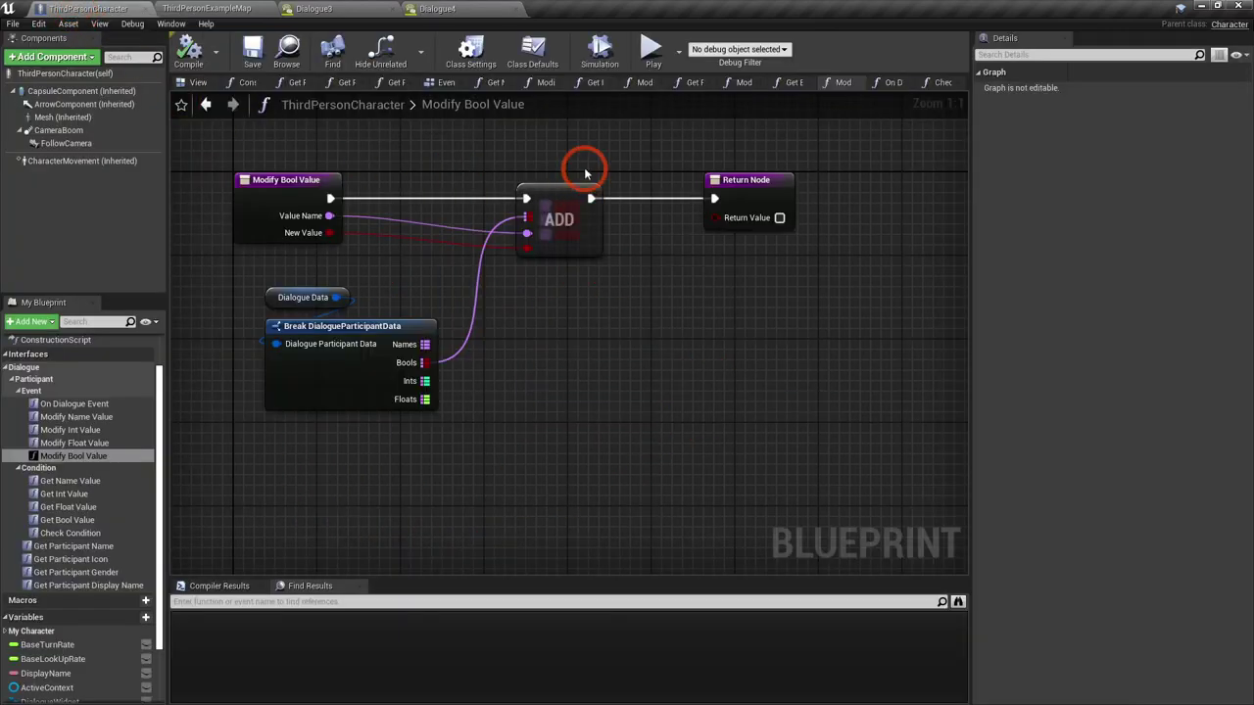
pyautogui.click(265, 12)
pyautogui.click(534, 215)
pyautogui.click(524, 58)
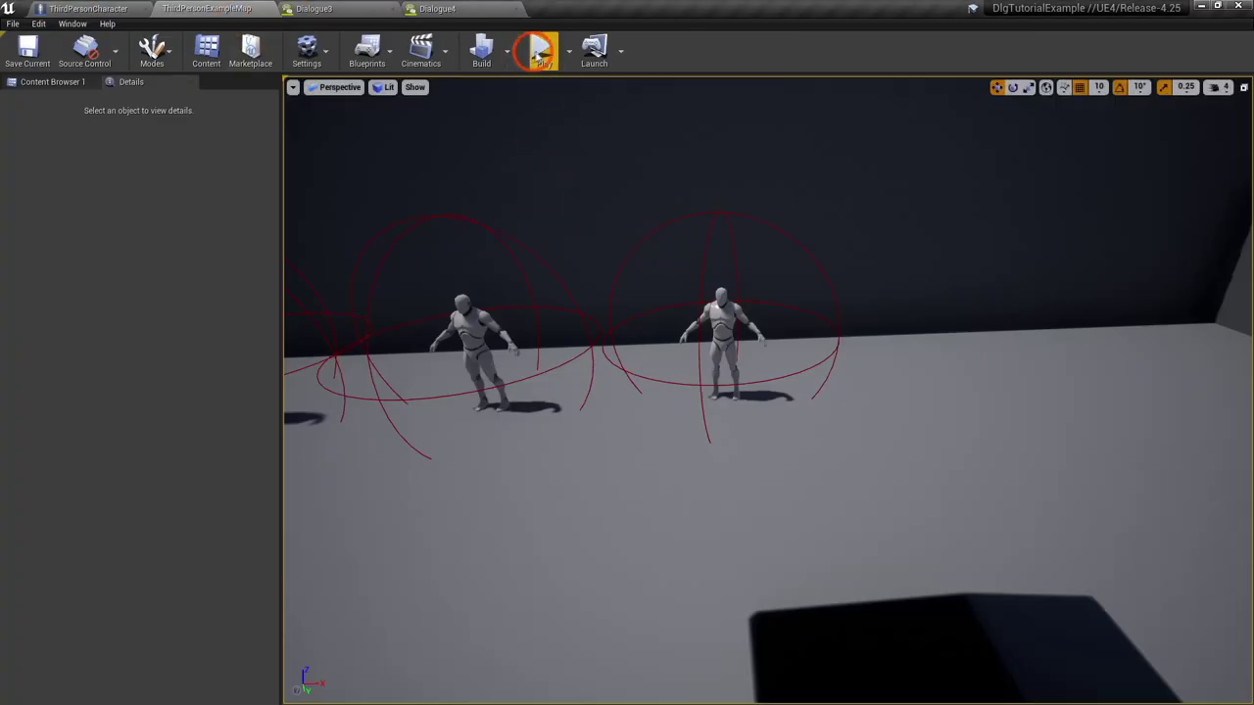
pyautogui.click(415, 355)
pyautogui.press('w')
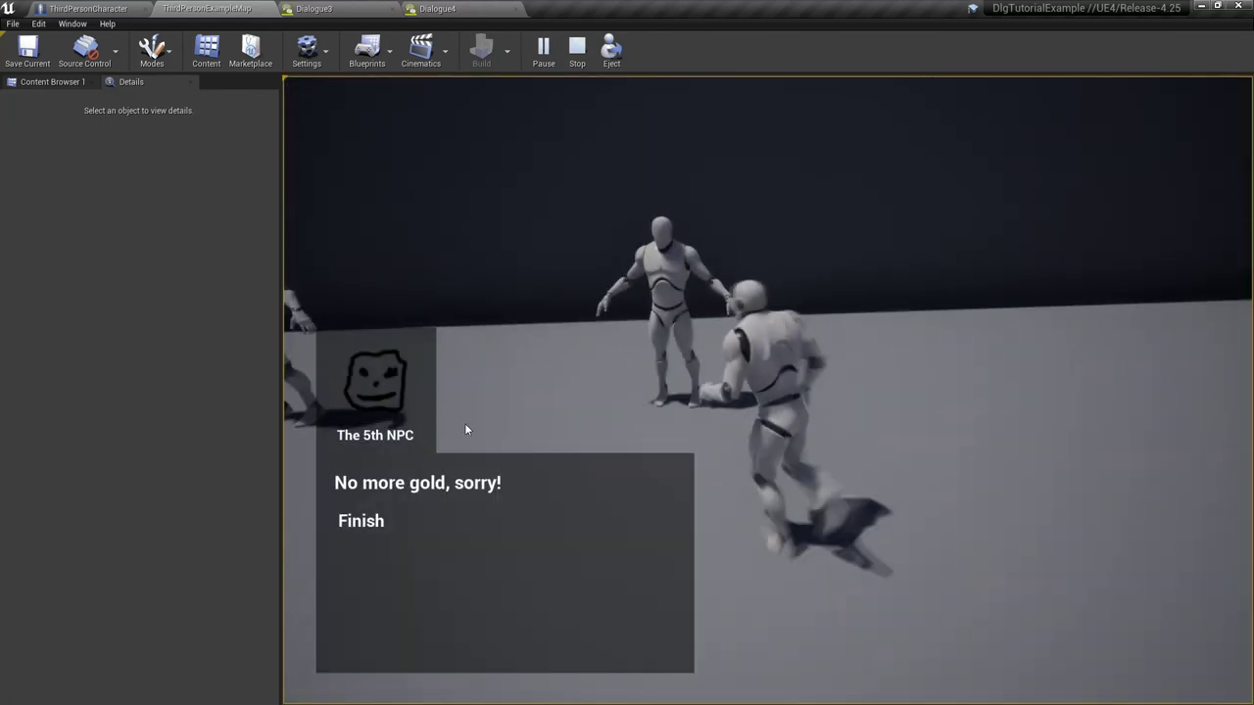
pyautogui.click(378, 517)
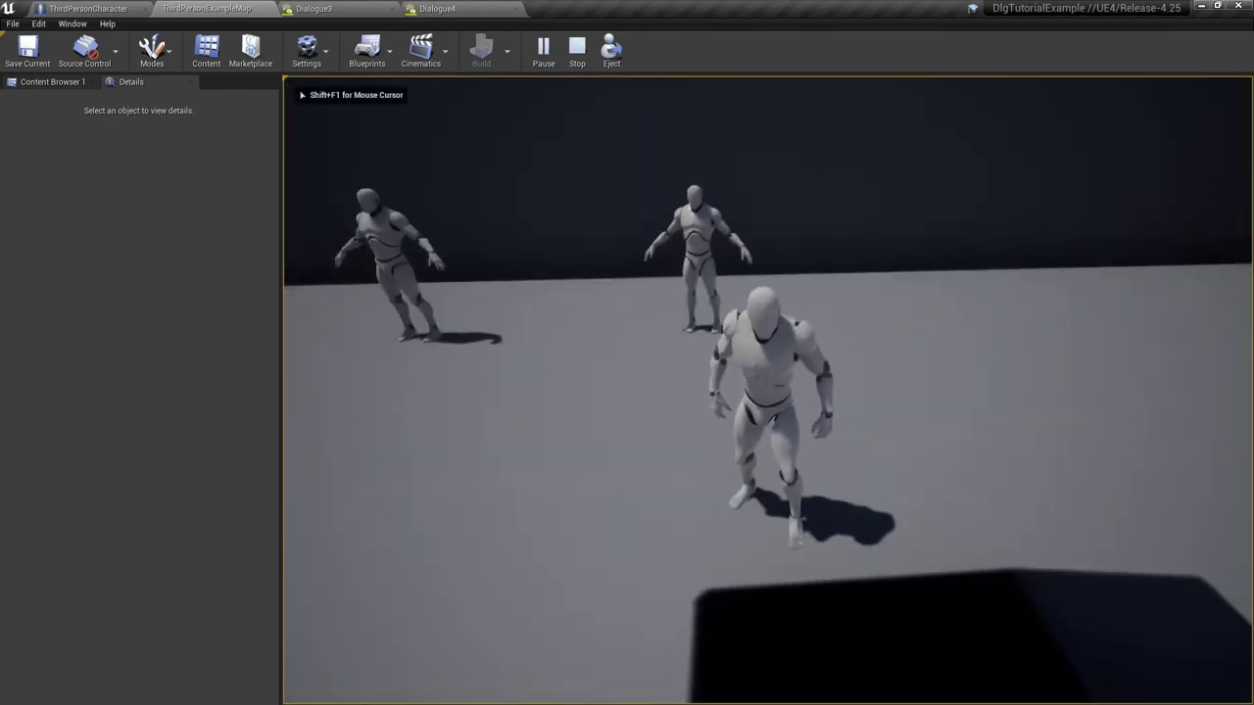
# Show the player's Gold variables in the Dialogue Data Display and talk to the 5th NPC with 2000 Gold
pyautogui.press('f')
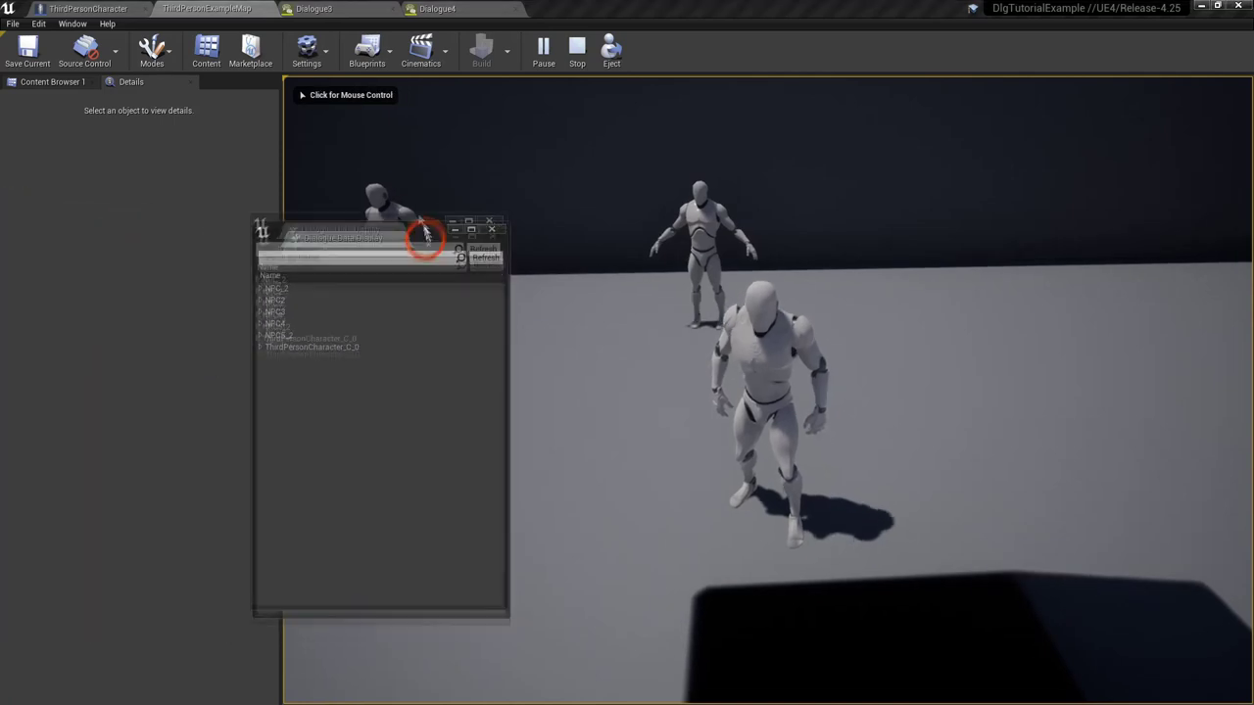
pyautogui.moveTo(419, 235); pyautogui.dragTo(470, 198)
pyautogui.click(310, 309)
pyautogui.click(319, 344)
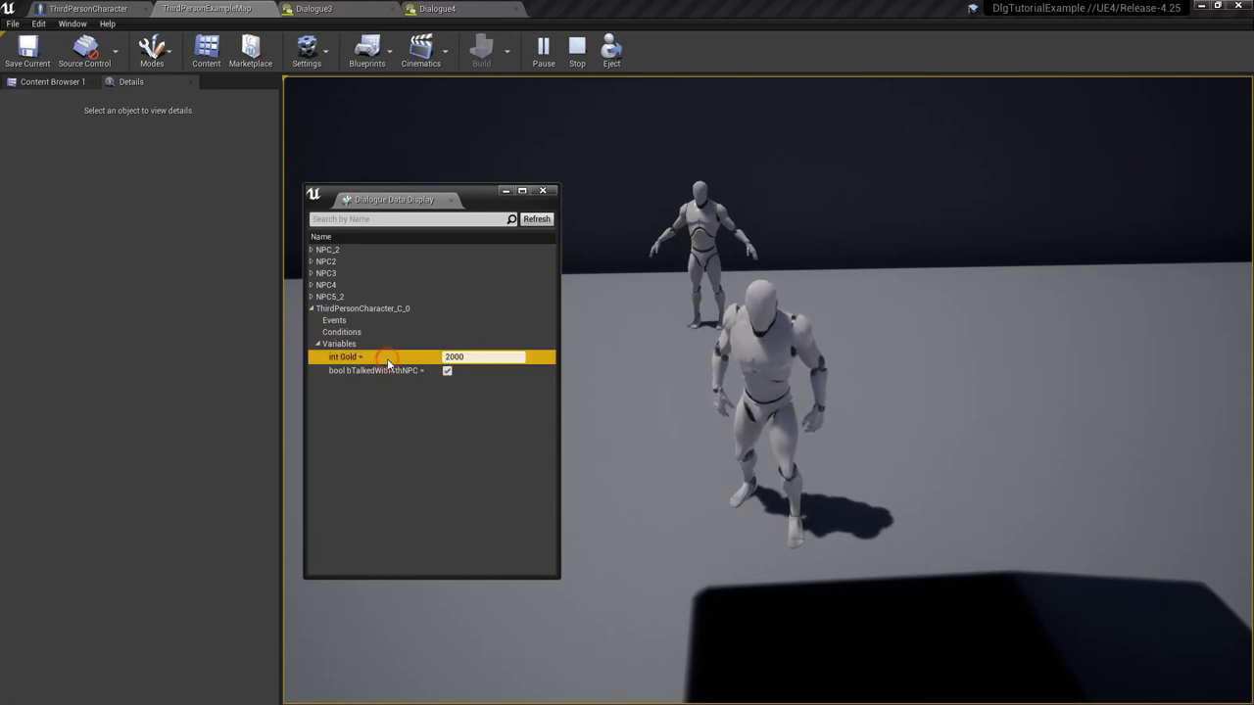
pyautogui.moveTo(462, 186); pyautogui.dragTo(217, 175)
pyautogui.click(510, 338)
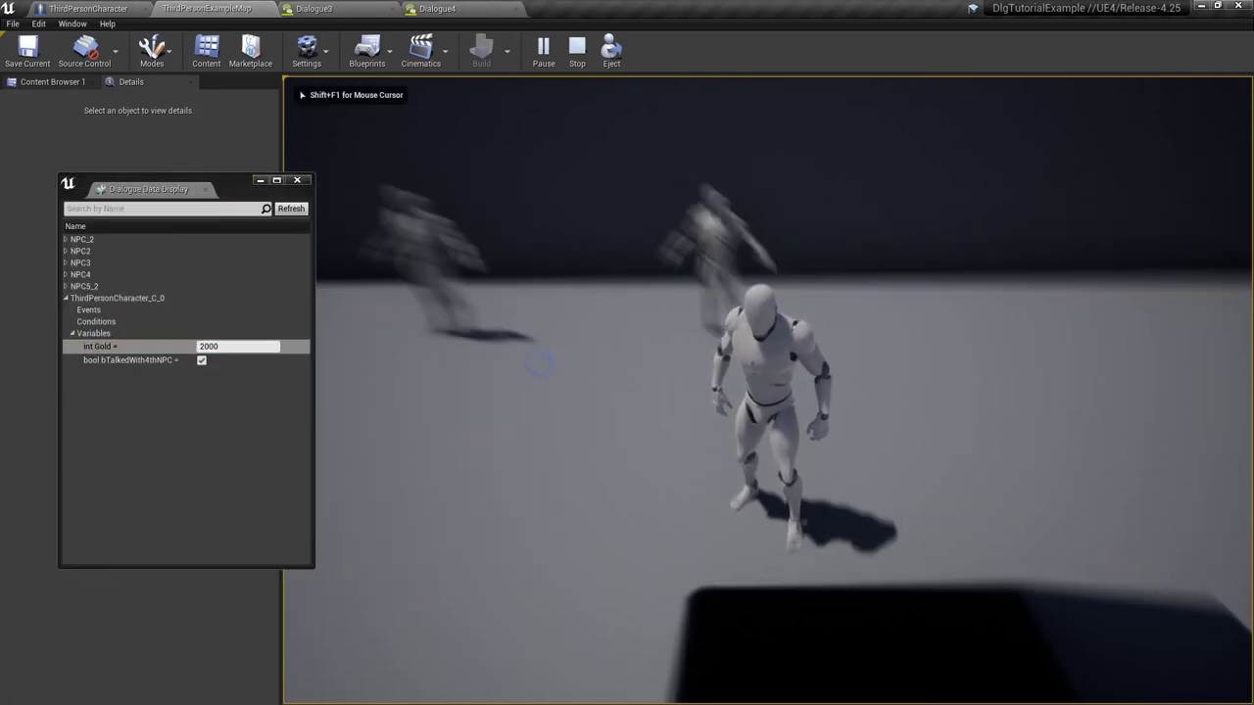
pyautogui.press('e')
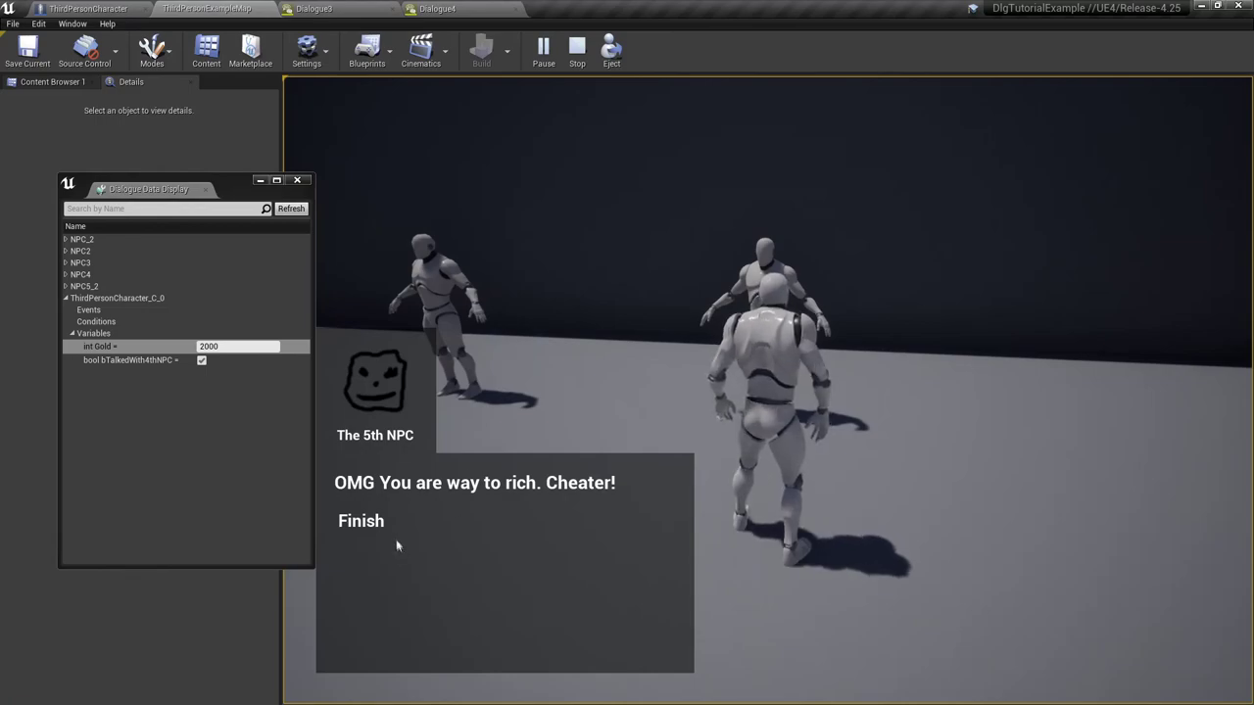